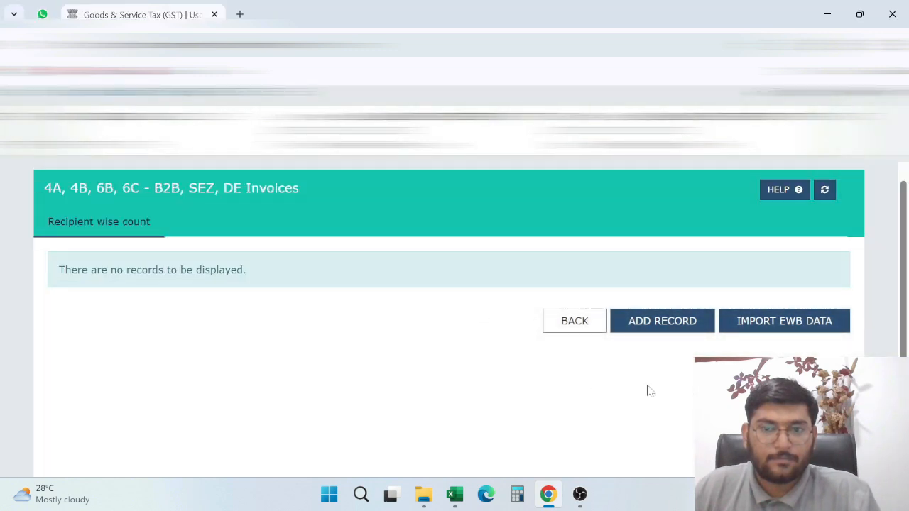
Add a new B2B invoice record and go to its recipient and invoice fields
scroll(678, 366, "down", 2)
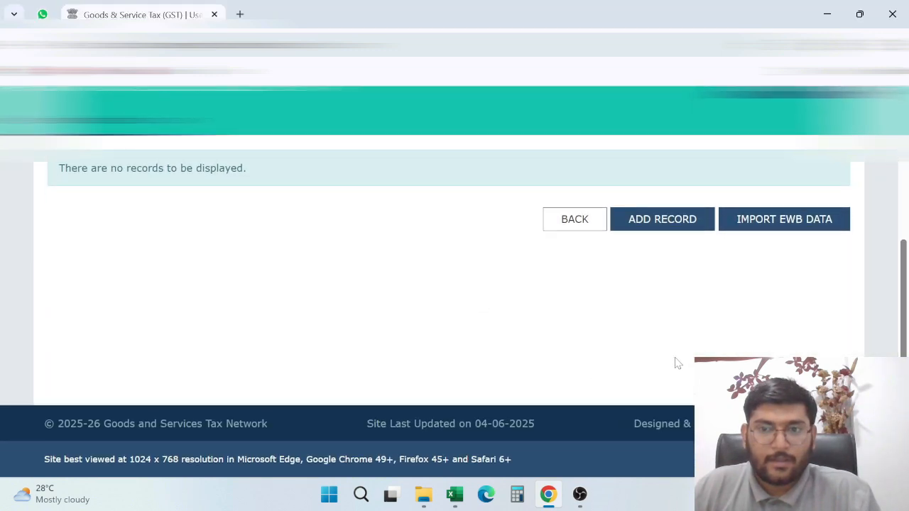
left_click(679, 235)
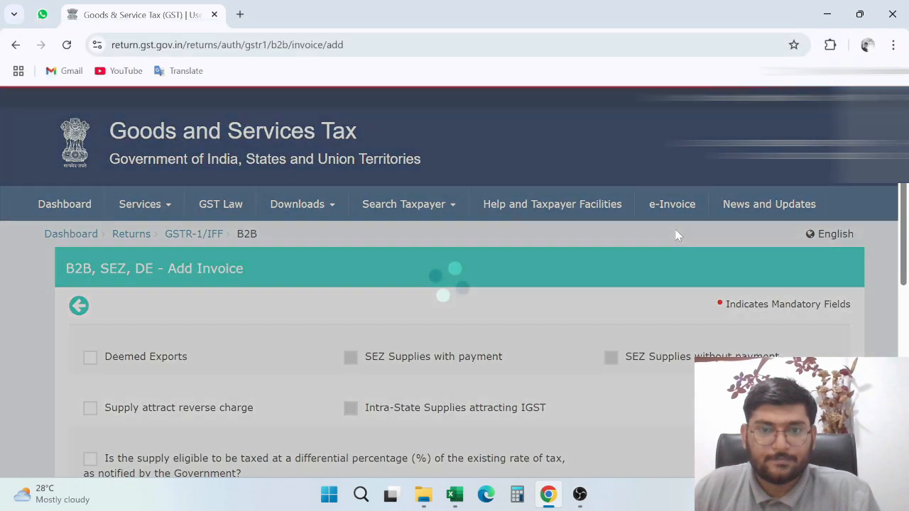
scroll(601, 255, "down", 4)
scroll(602, 257, "down", 1)
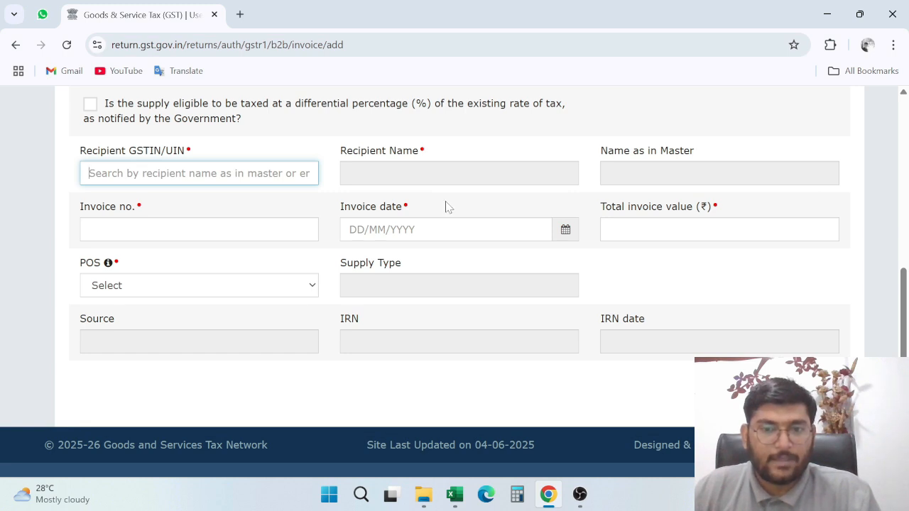
Copy the first invoice's GSTIN from the B2B sheet in Excel and paste it as the Recipient GSTIN/UIN on the GST portal
left_click(463, 497)
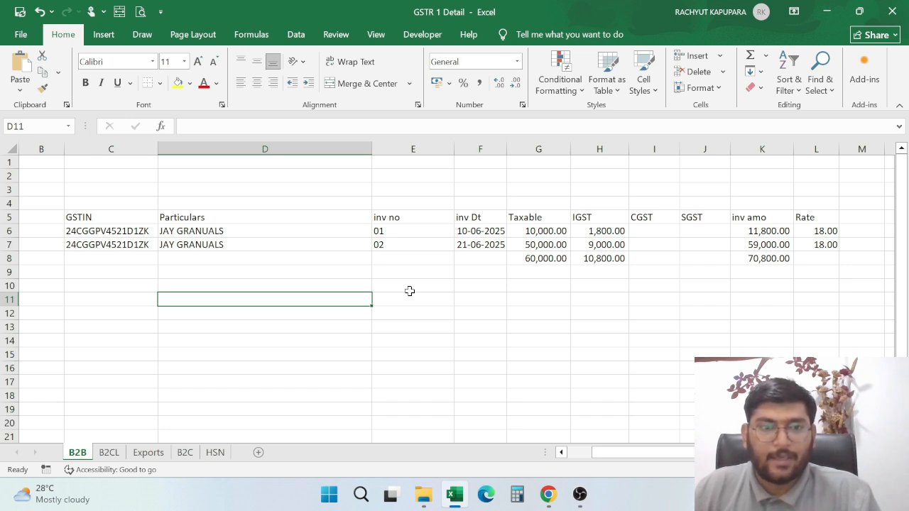
key("Up")
key("Up")
key("Up")
key("Up")
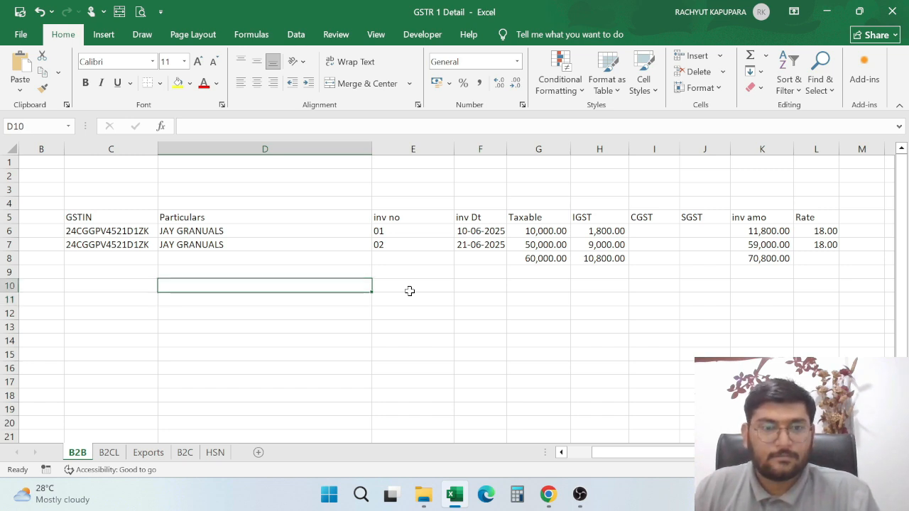
key("Left")
key("Up")
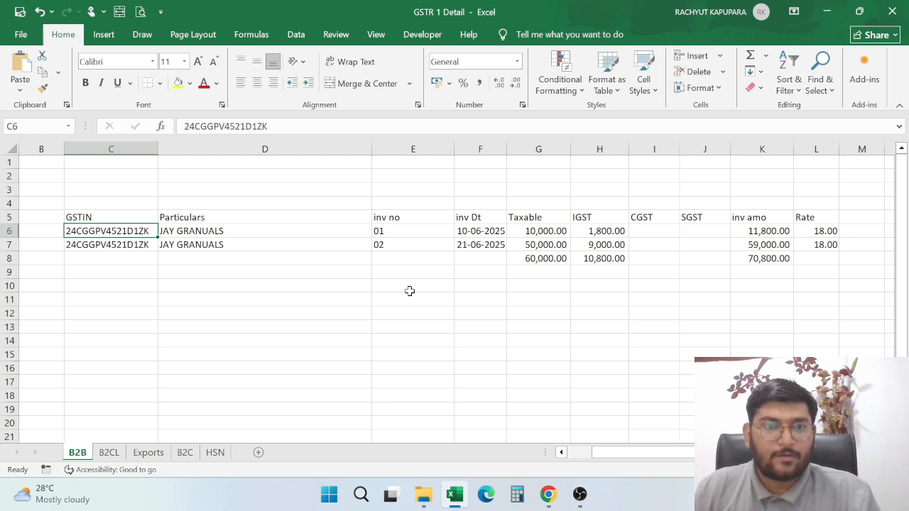
key("ctrl+c")
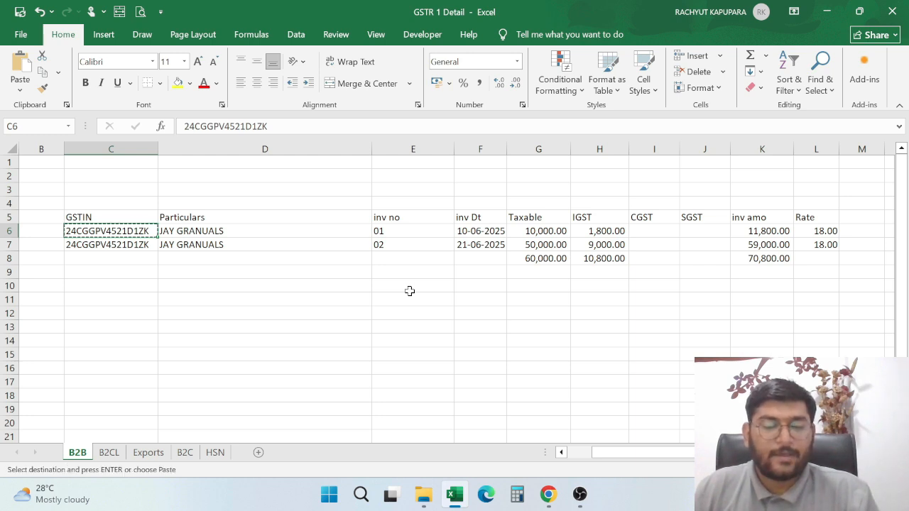
left_click(548, 494)
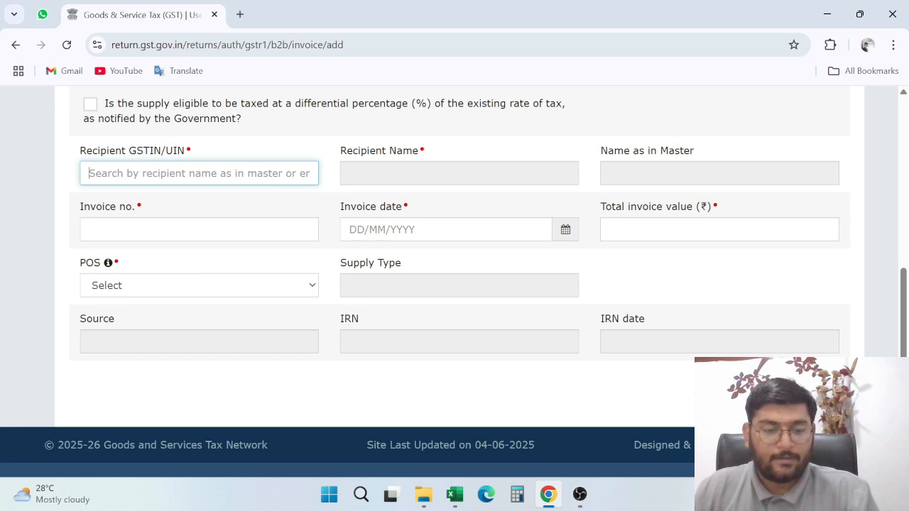
key("ctrl+v")
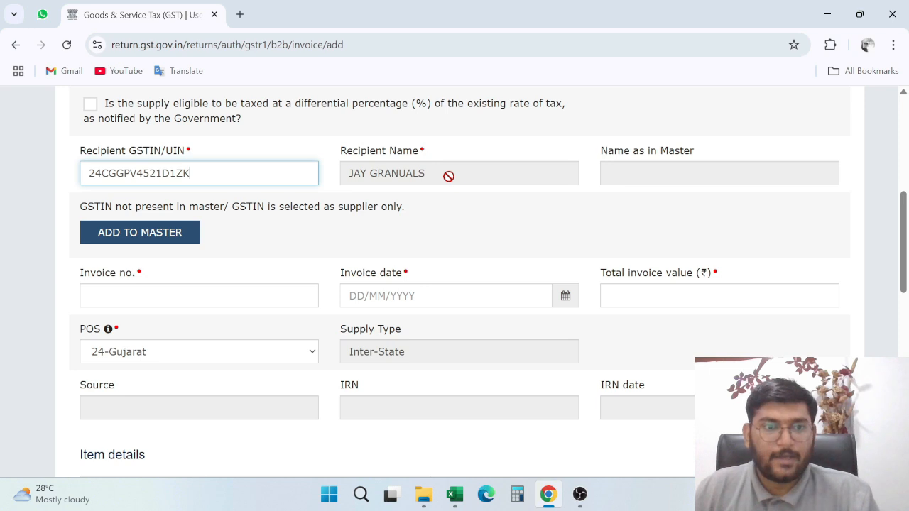
Enter 01 as the invoice number
left_click(305, 291)
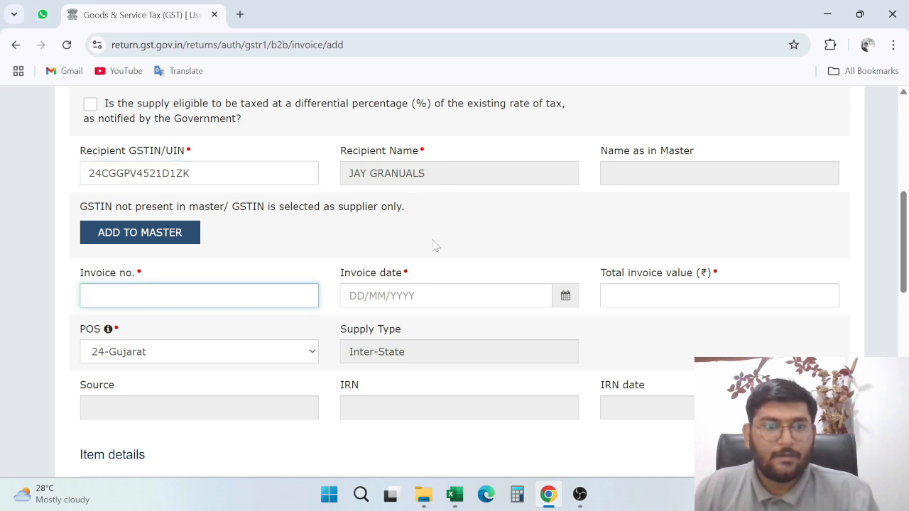
scroll(490, 239, "down", 1)
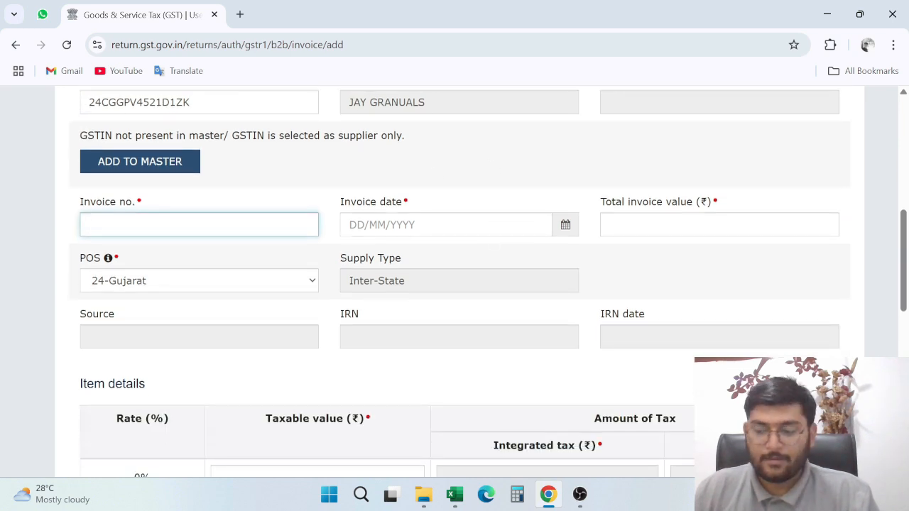
type("01")
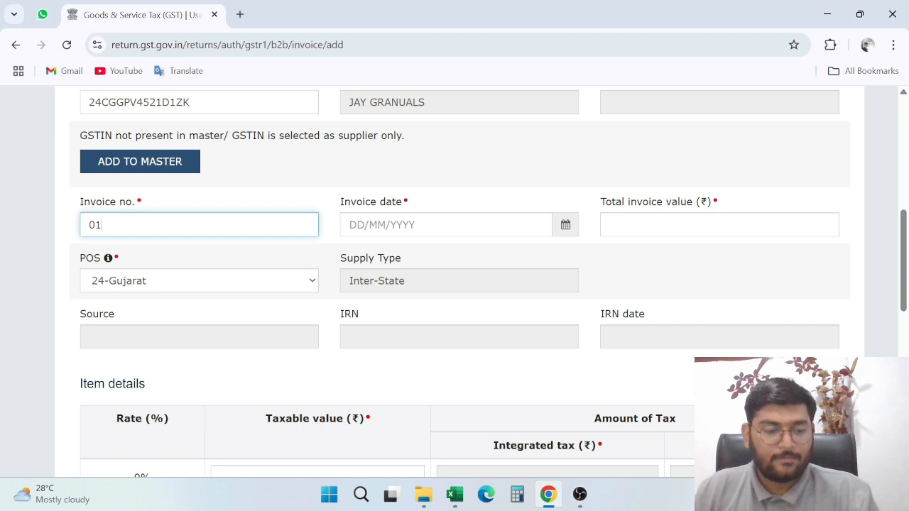
key("Tab")
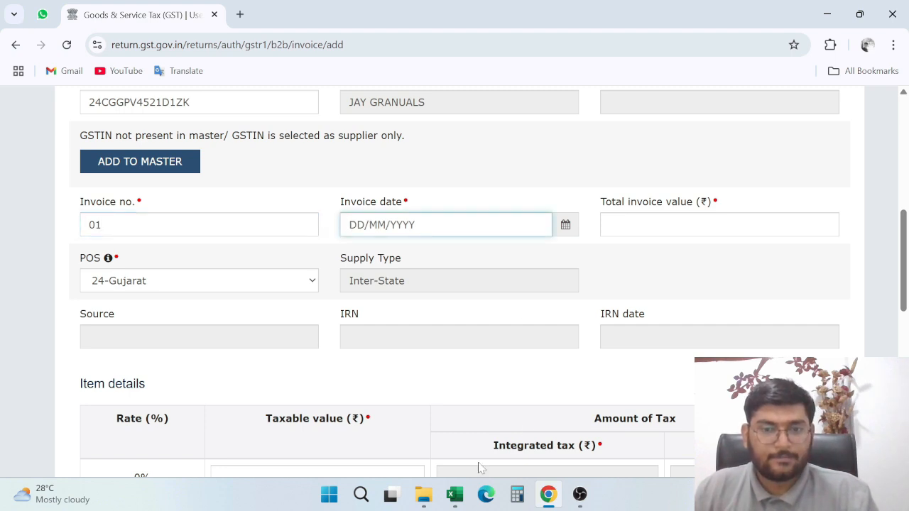
Look up the first invoice's date in Excel and enter 10/06/2025 as the invoice date on the portal
left_click(454, 495)
key("Right")
key("Right")
key("Right")
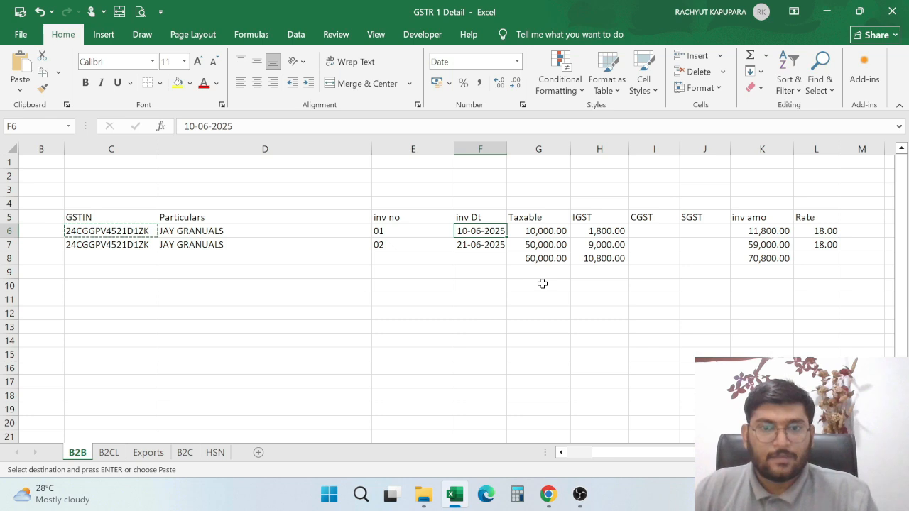
key("alt+Tab")
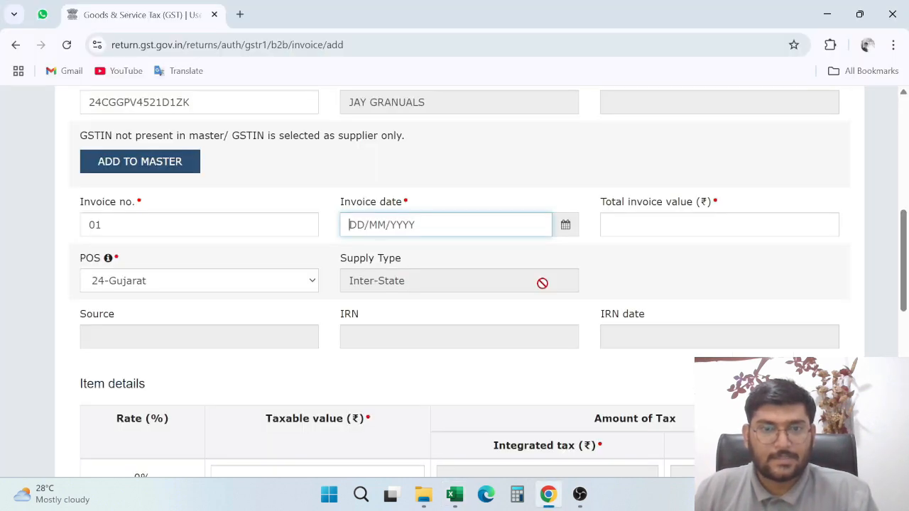
type("10/06/2025")
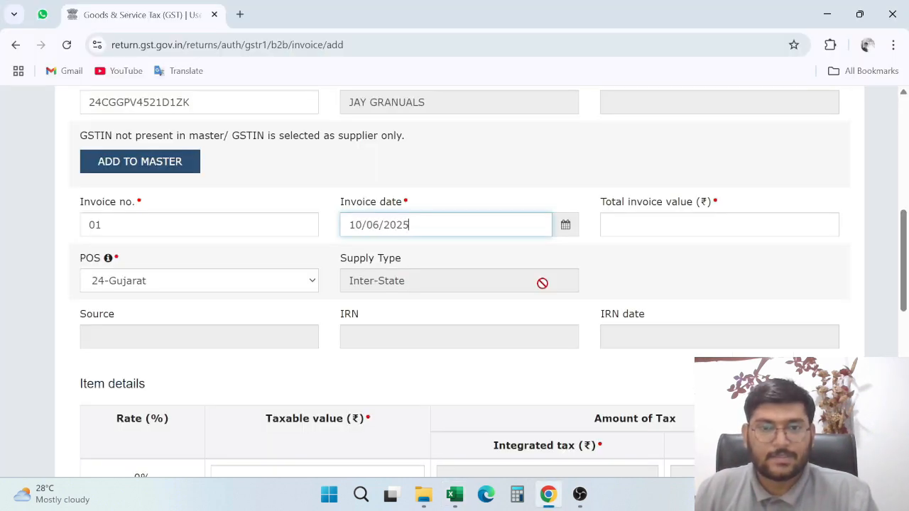
key("Tab")
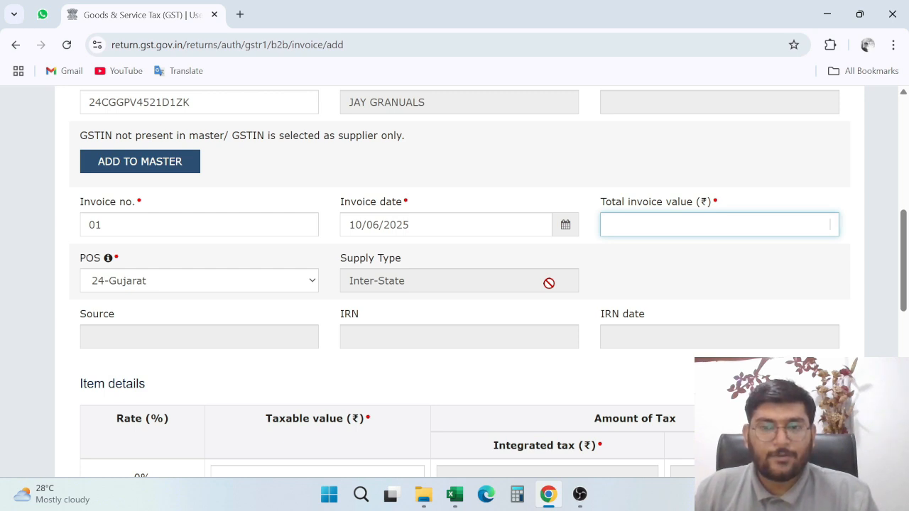
Look up the first invoice's amount in Excel and enter 11800 as the total invoice value on the portal
key("alt+Tab")
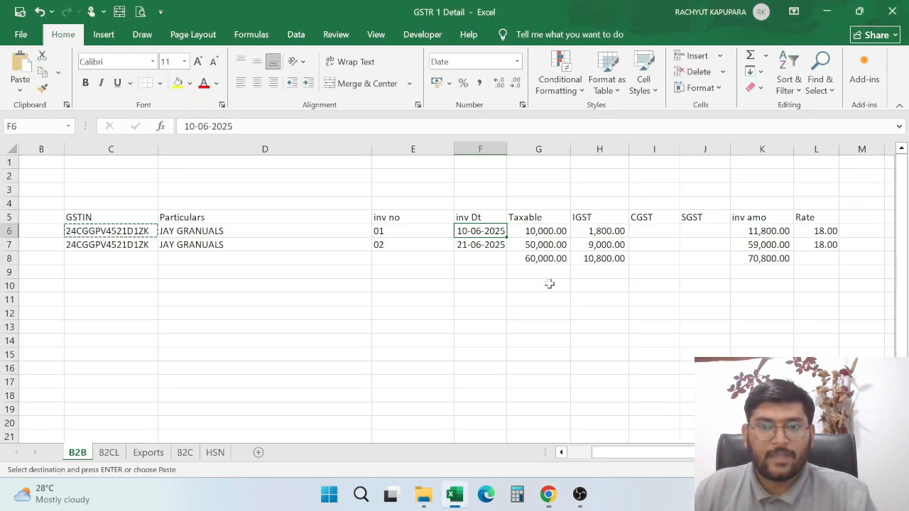
key("Right")
key("Right")
key("Right")
key("Right")
key("Right")
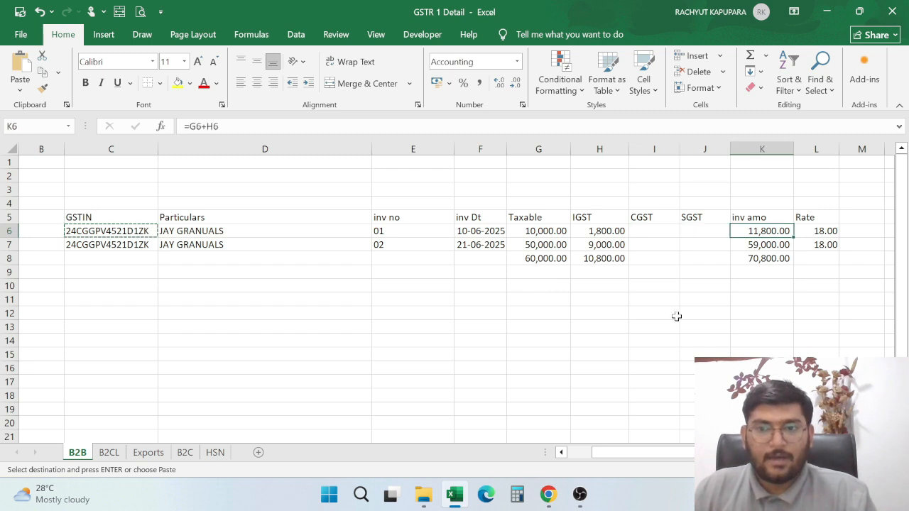
key("alt+Tab")
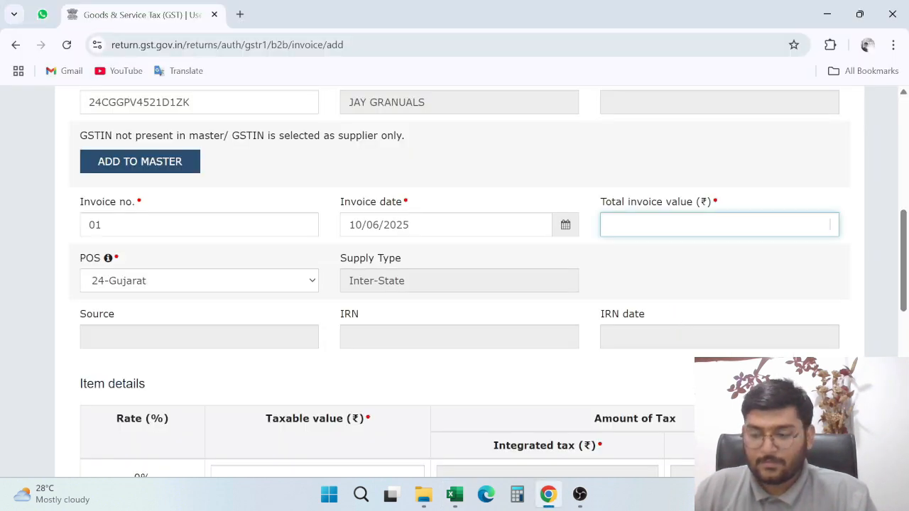
type("11800")
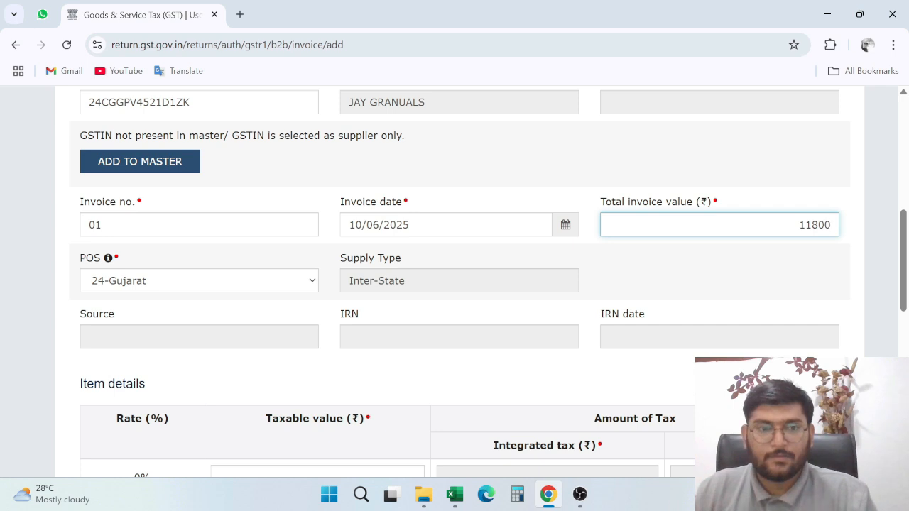
key("Tab")
Check the first invoice's tax rate in the Excel sheet and return to the portal form
key("alt+Tab")
key("Right")
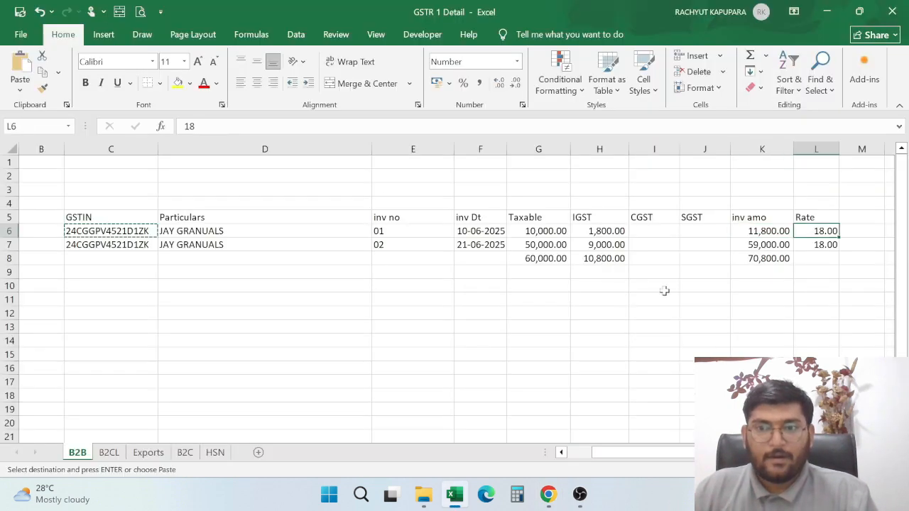
key("alt+Tab")
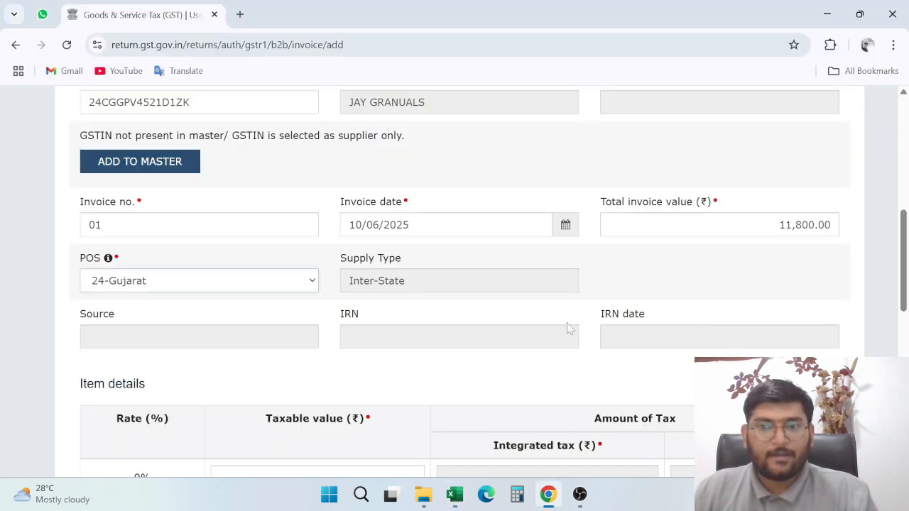
Look up the first invoice's taxable amount in Excel and enter 10000 as the taxable value for the 18% rate
scroll(567, 328, "down", 8)
left_click(416, 268)
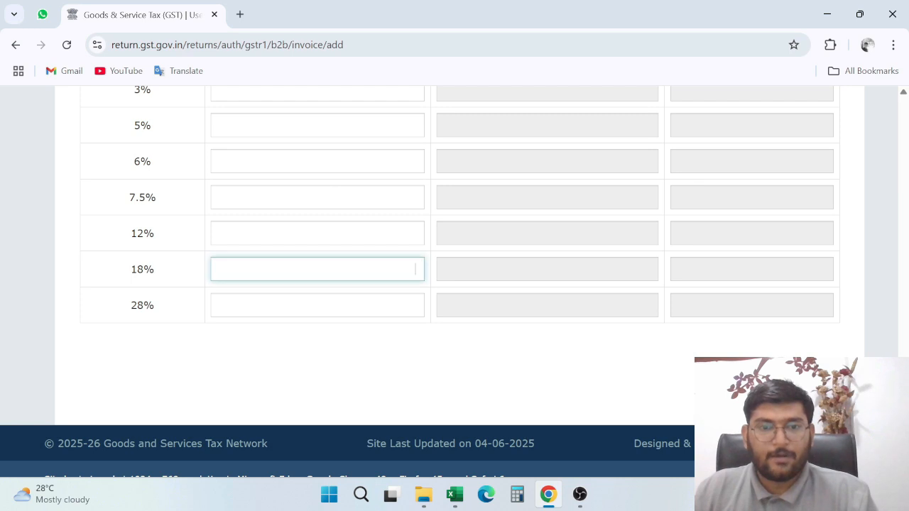
key("alt+Tab")
key("alt+Tab")
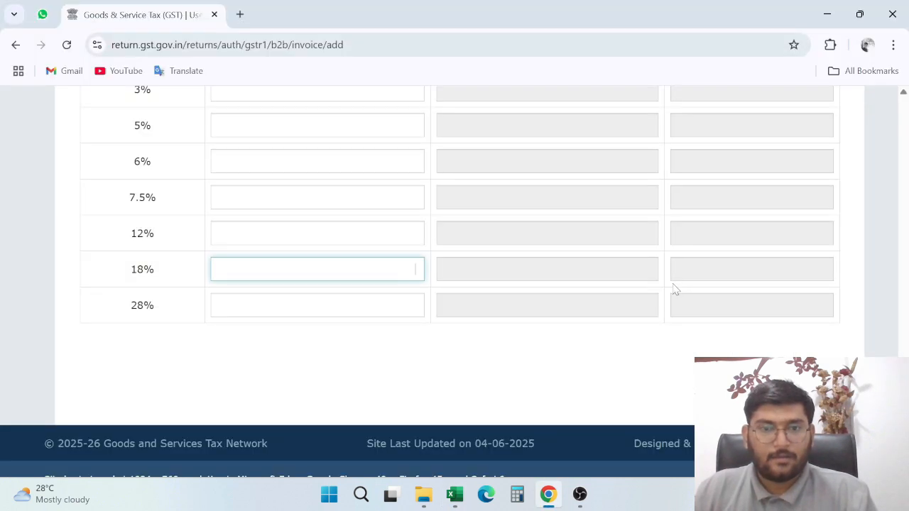
key("alt+Tab")
key("Left")
key("Left")
key("Left")
key("Left")
key("Left")
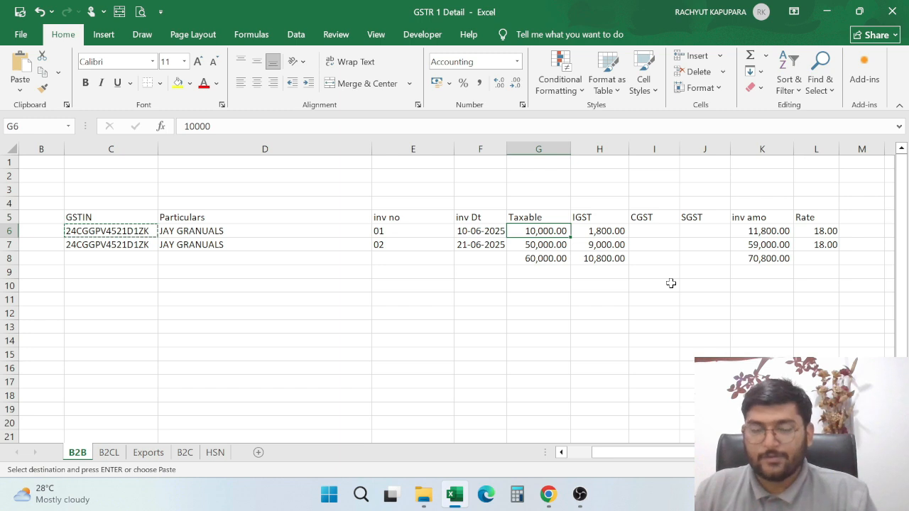
key("alt+Tab")
type("10000")
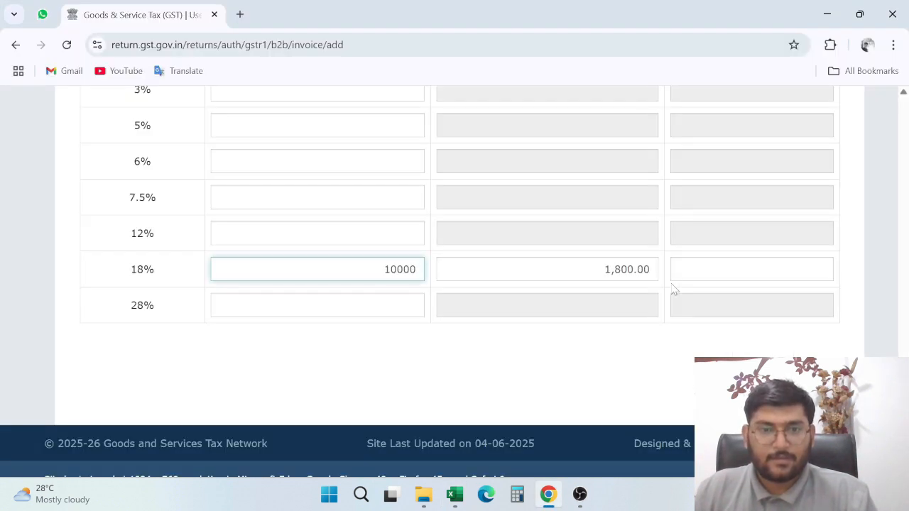
Accept the calculated integrated tax, leave the cess blank, and save the invoice
key("Tab")
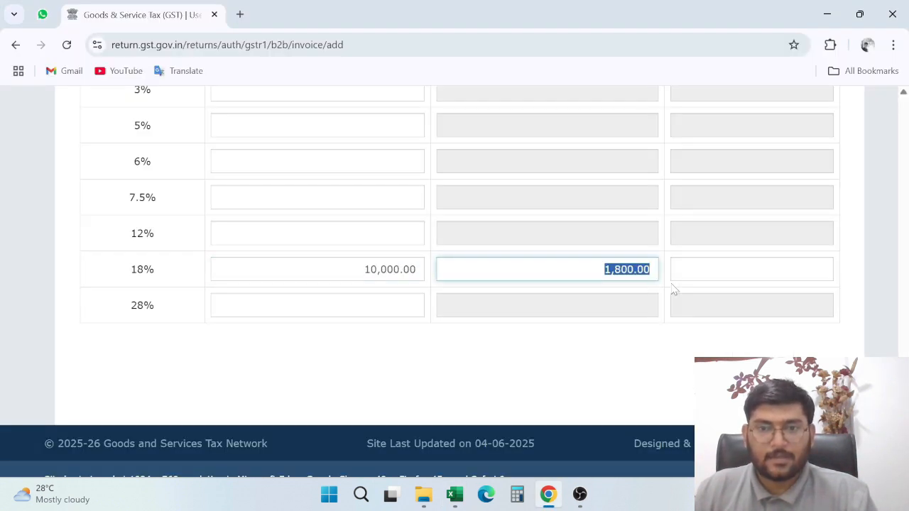
key("Tab")
key("Tab")
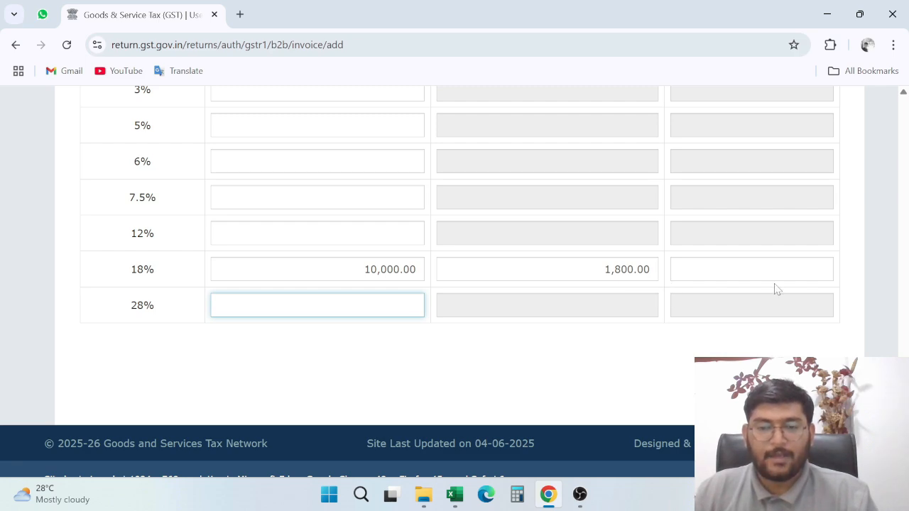
left_click(815, 374)
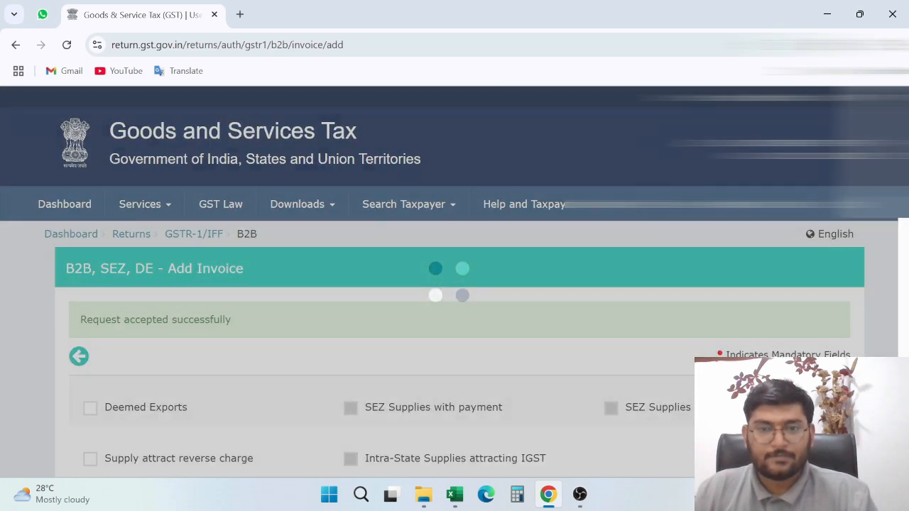
Copy the second invoice's GSTIN from the Excel sheet and paste it as the Recipient GSTIN/UIN of the next portal invoice
scroll(623, 281, "down", 6)
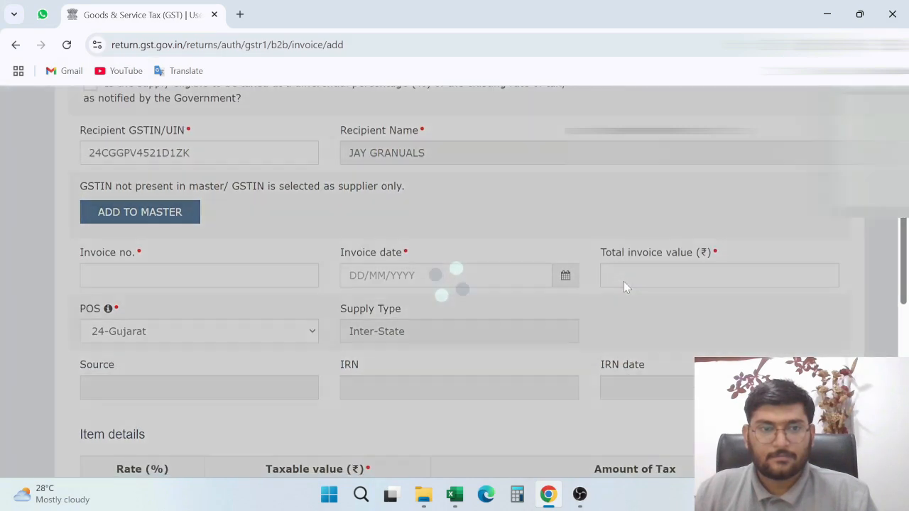
key("alt+Tab")
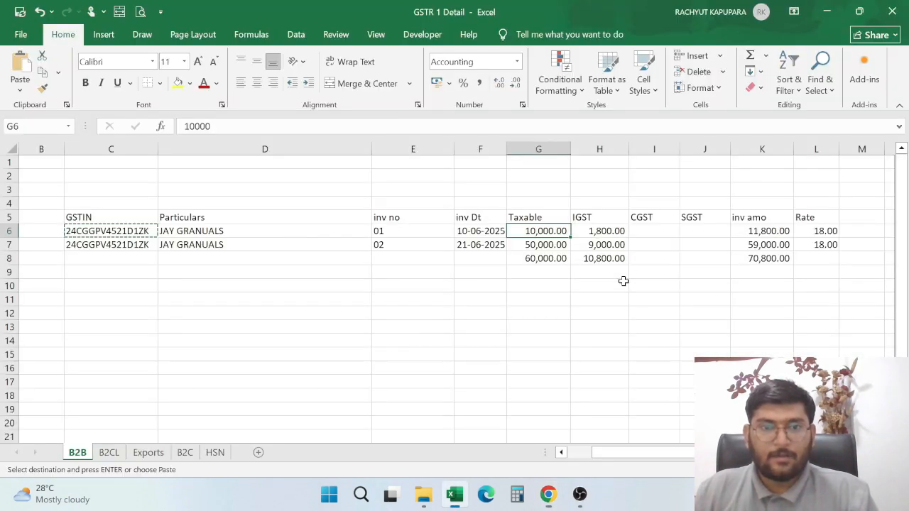
left_click(149, 242)
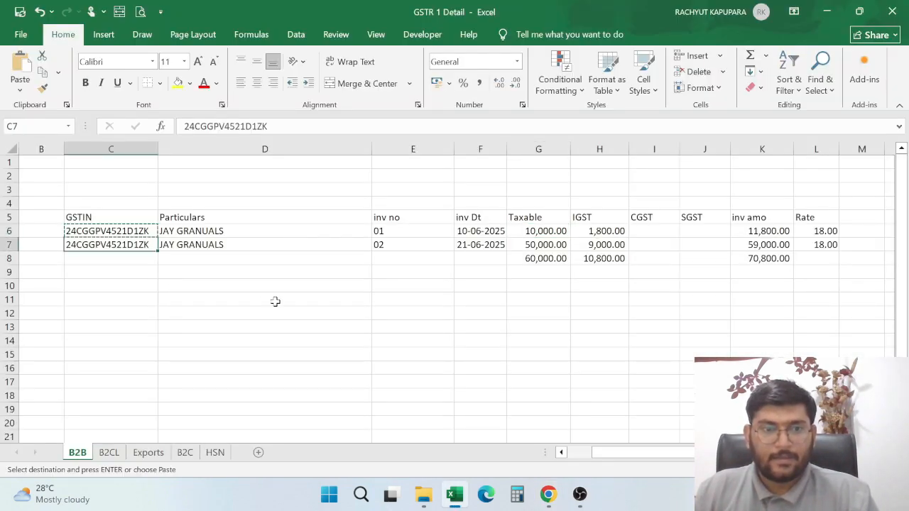
key("ctrl+c")
key("alt+Tab")
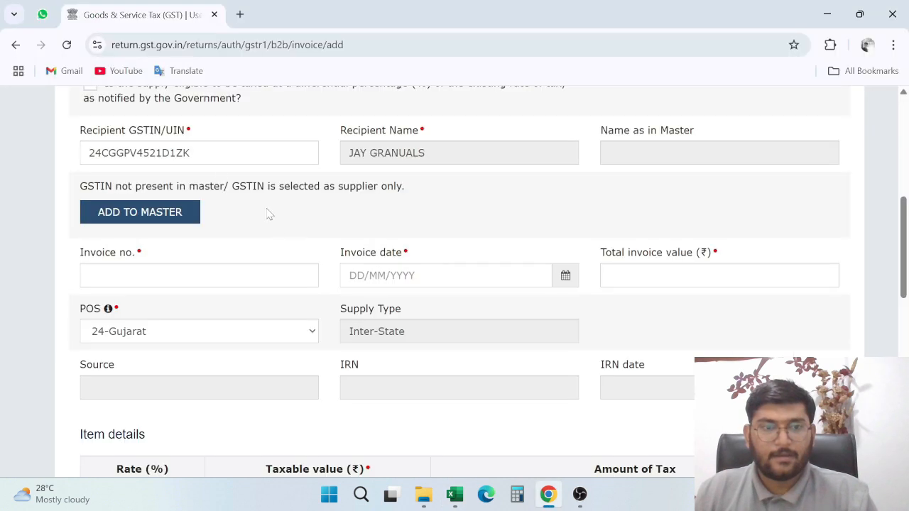
key("ctrl+v")
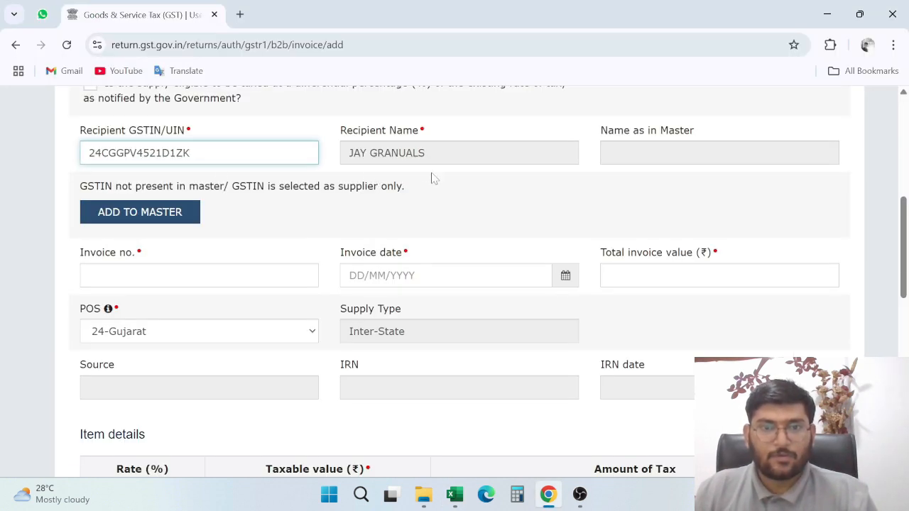
Enter 02 as the second invoice's number, look up its date in Excel, and enter 21/06/2025 as the invoice date
key("Tab")
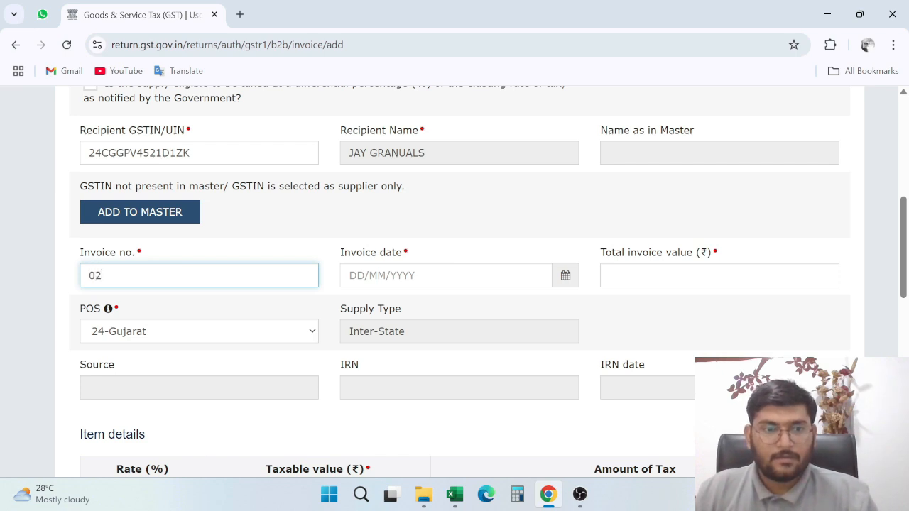
key("Tab")
key("alt+Tab")
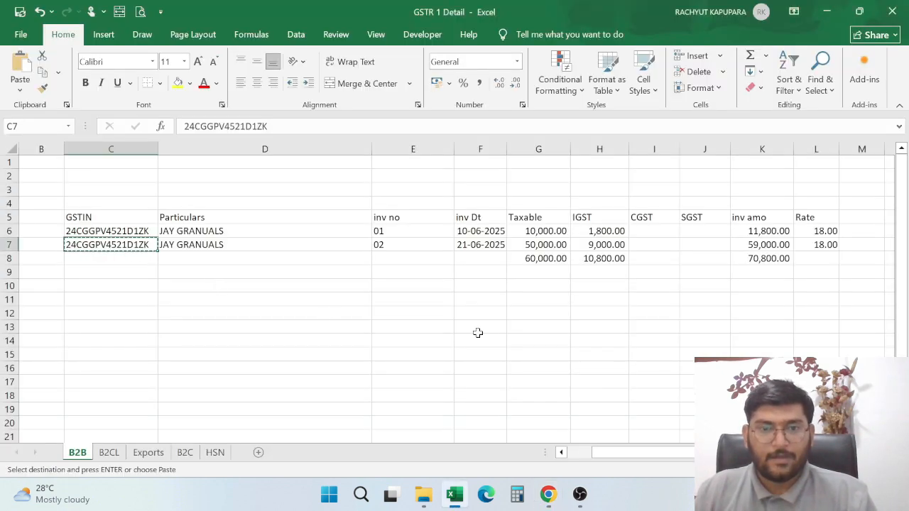
key("Right")
key("Right")
key("Right")
key("alt+Tab")
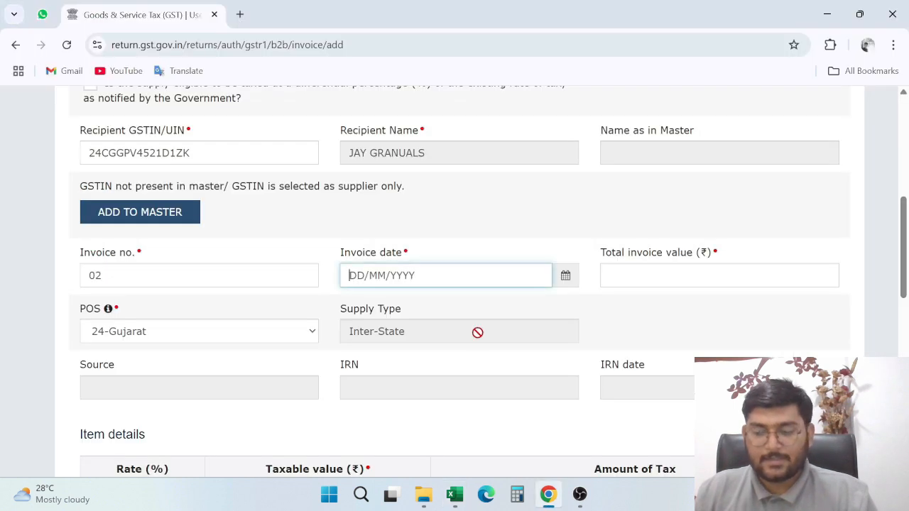
type("210620")
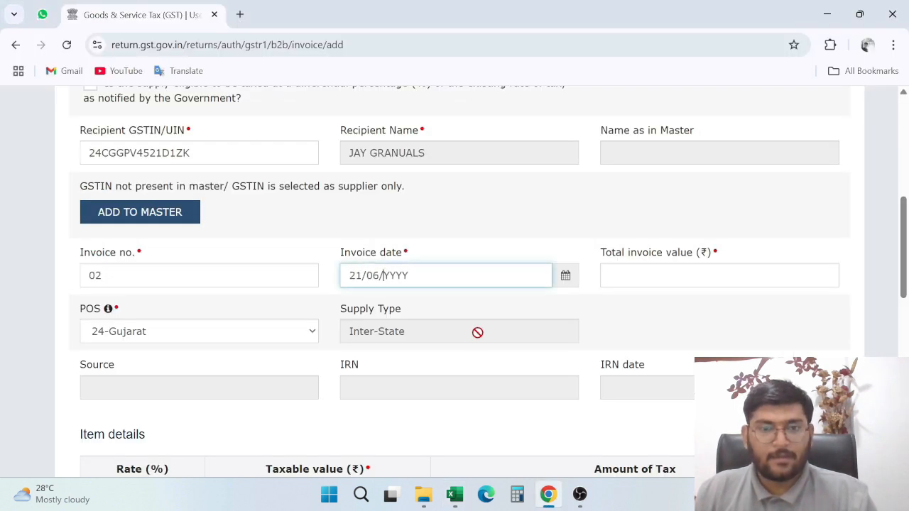
key("Tab")
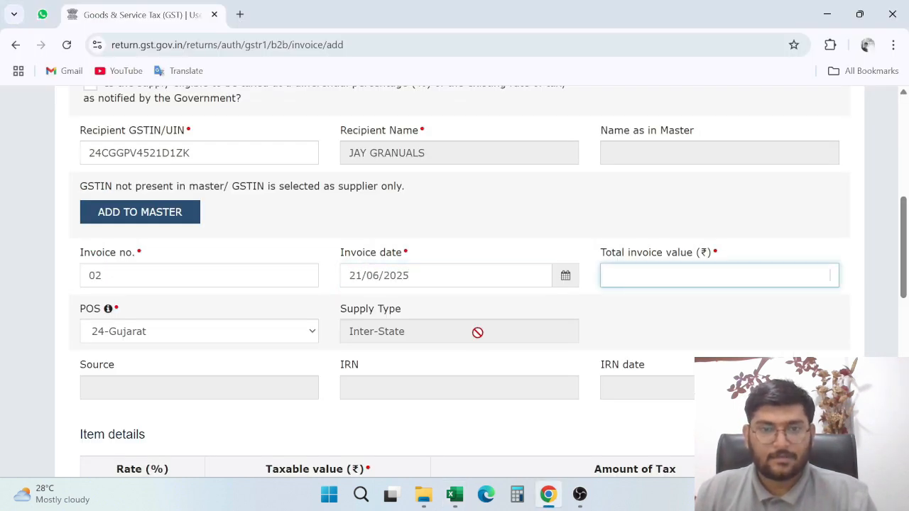
Look up the second invoice's amount in the Excel sheet and enter 59000 as the total invoice value in the portal
key("alt+Tab")
key("Right")
key("Right")
key("Right")
key("Right")
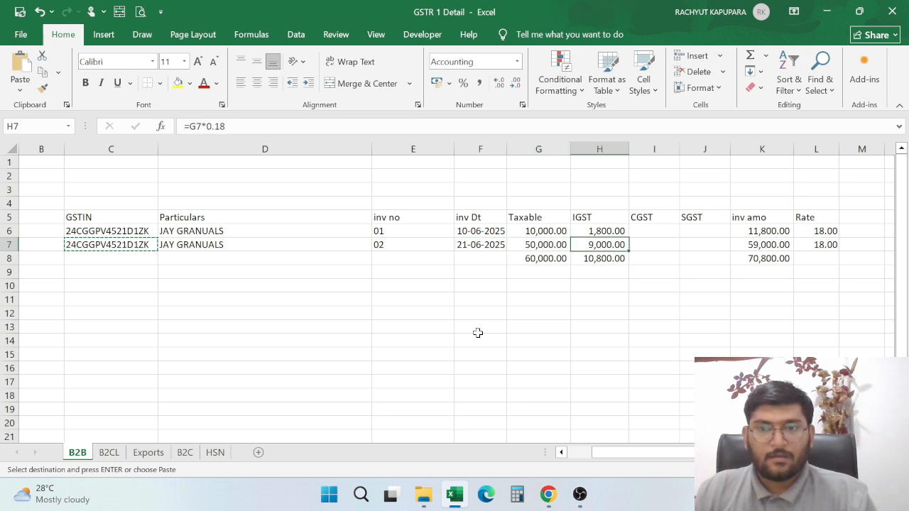
key("Right")
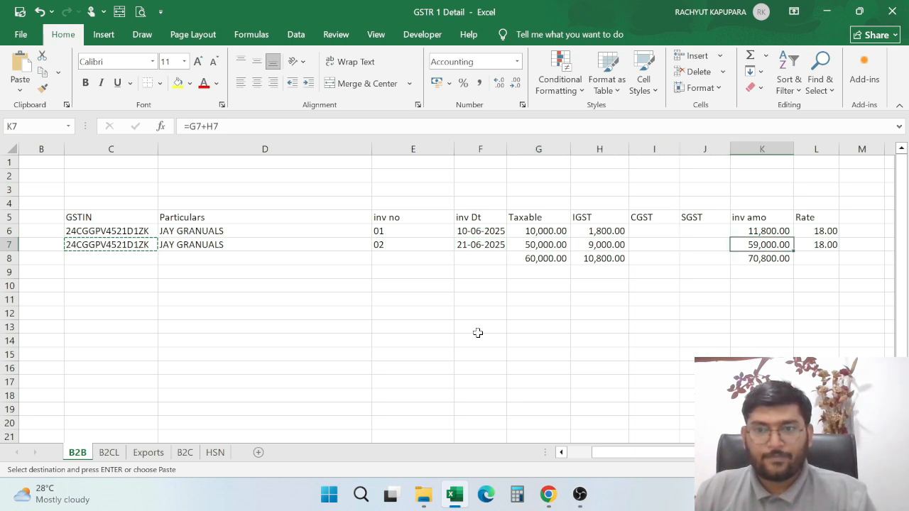
key("alt+Tab")
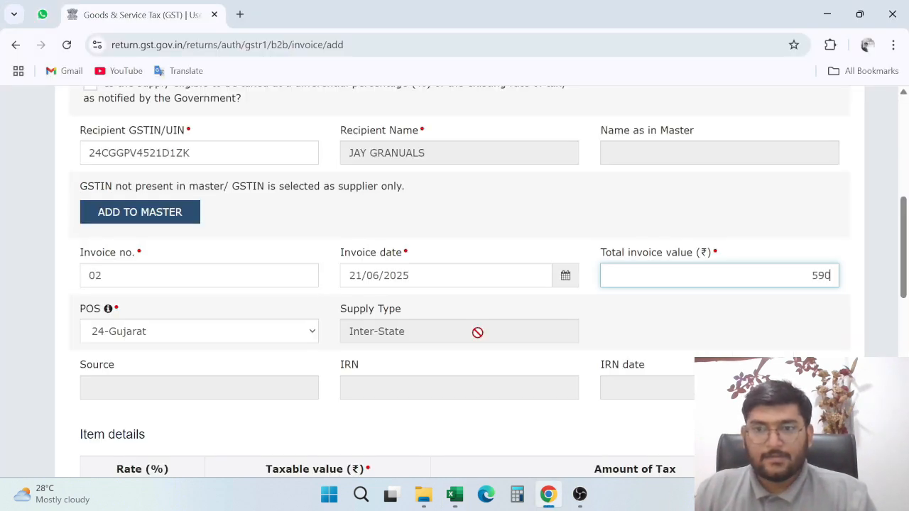
key("Tab")
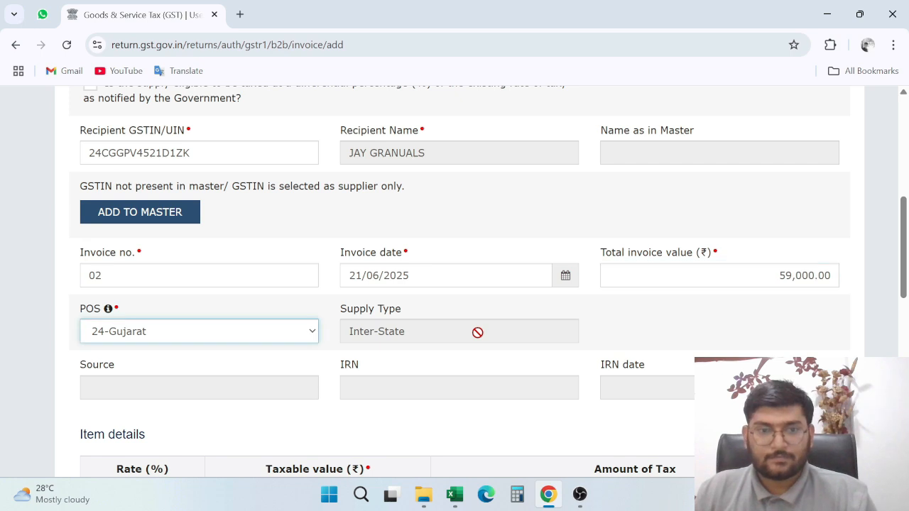
Look up the second invoice's taxable amount in Excel and enter 50000 as the taxable value for the 18% rate
scroll(478, 332, "down", 2)
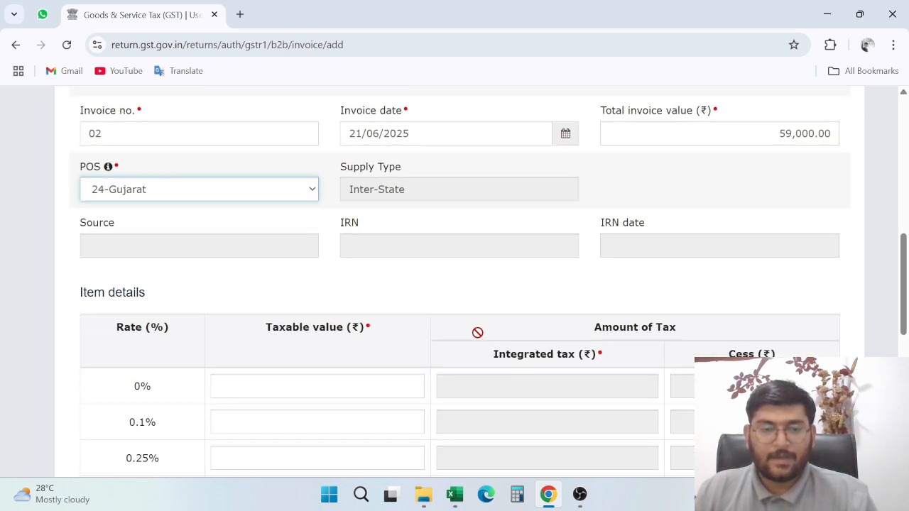
scroll(478, 332, "down", 4)
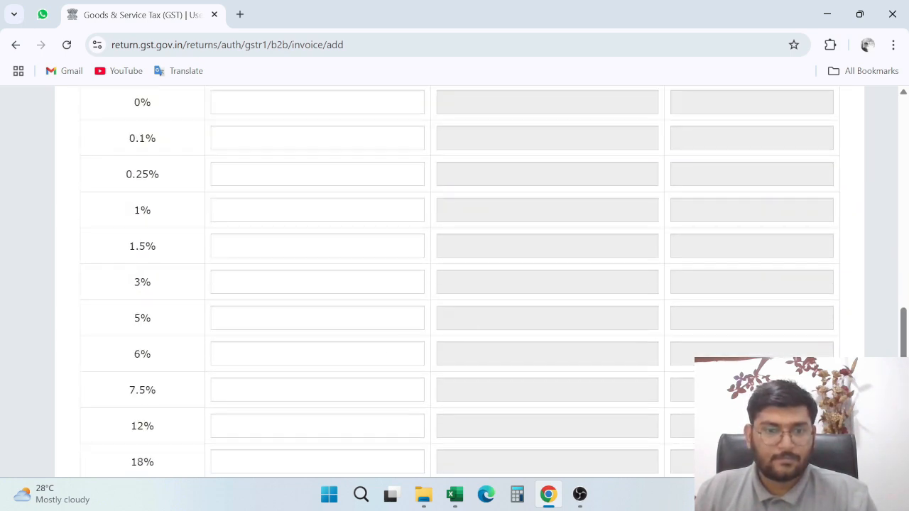
left_click(401, 426)
scroll(459, 368, "down", 1)
left_click(416, 391)
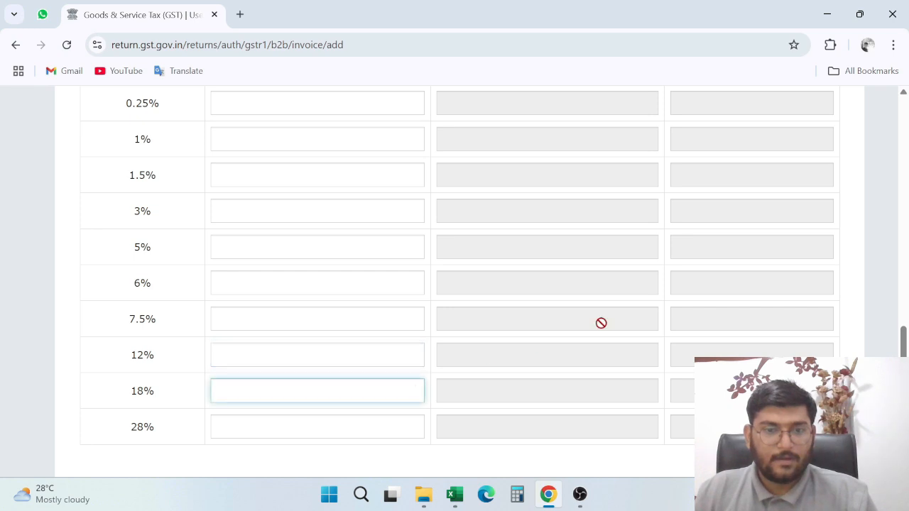
key("alt+Tab")
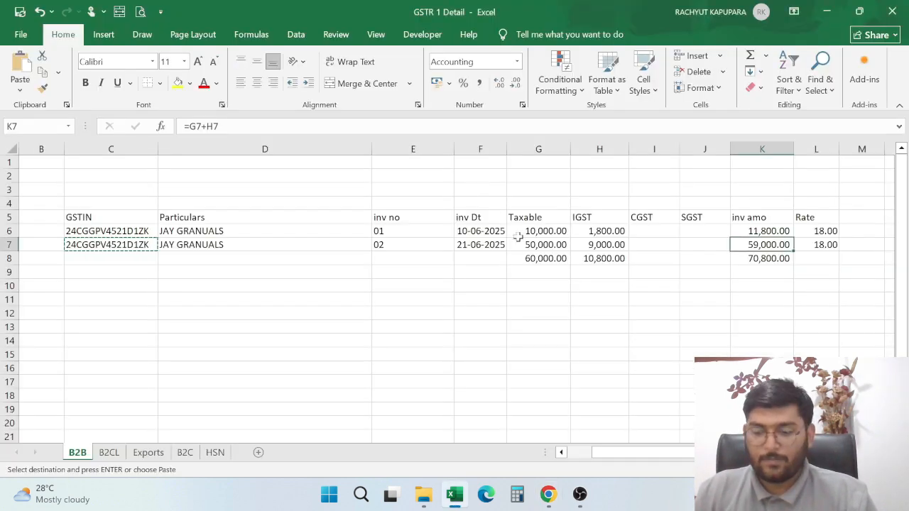
key("Left")
key("Left")
key("Left")
key("Left")
key("alt+Tab")
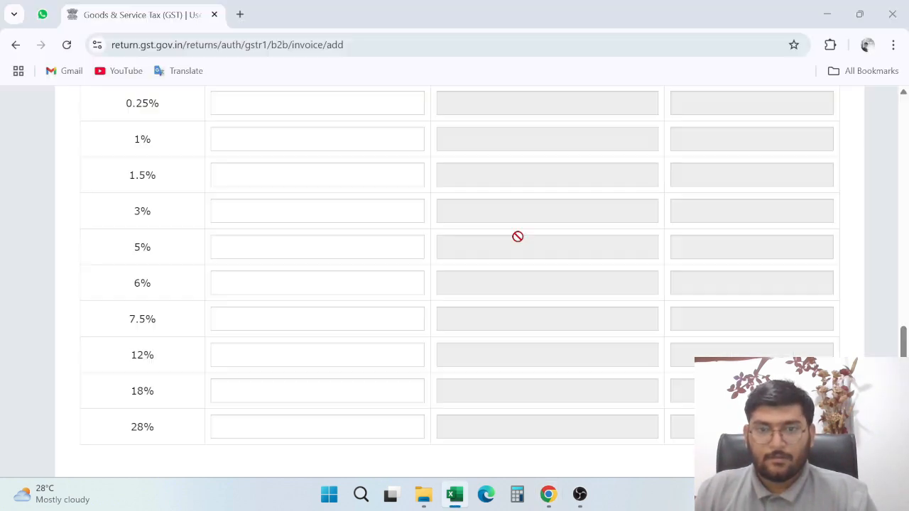
type("50,0")
type("0000")
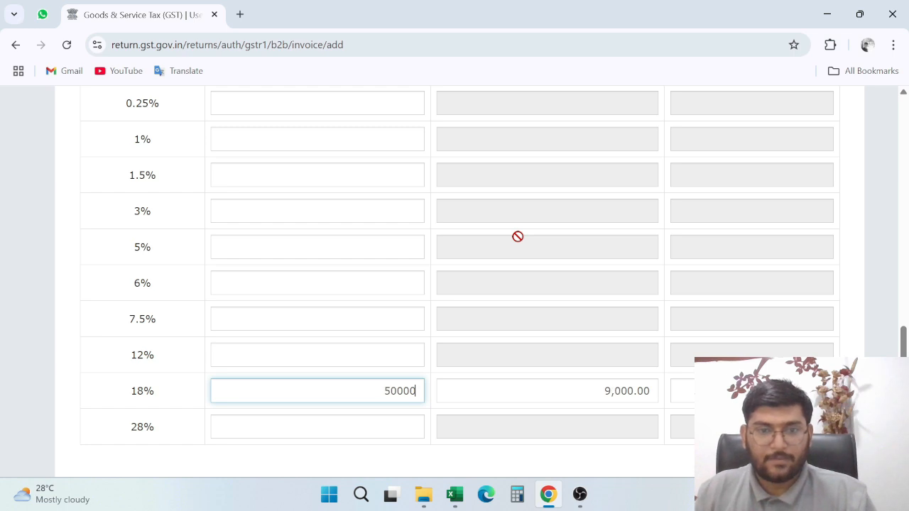
Accept the second invoice's calculated integrated tax, leave its cess blank, and save the invoice
key("Tab")
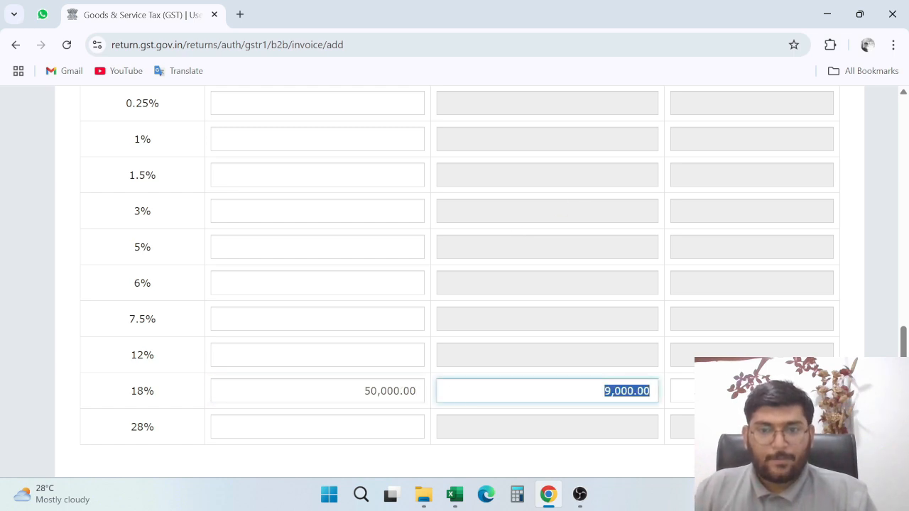
key("Tab")
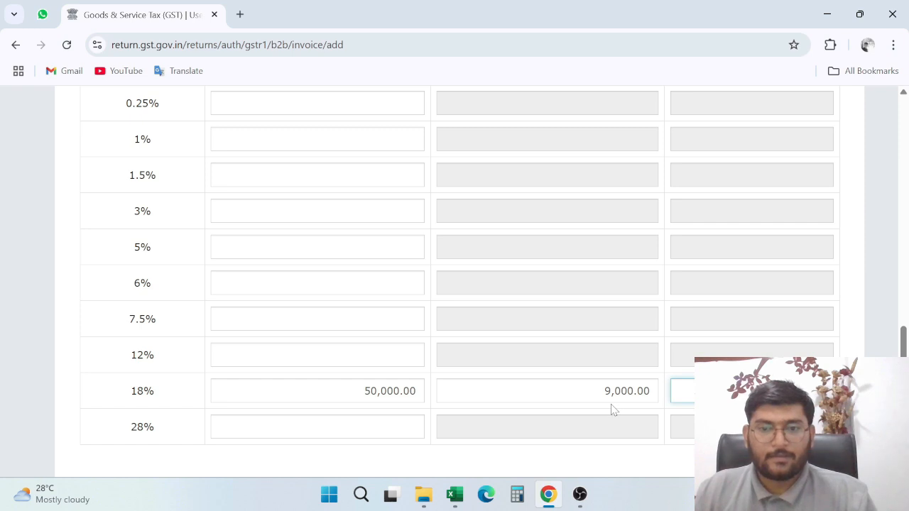
scroll(611, 404, "down", 2)
left_click(815, 375)
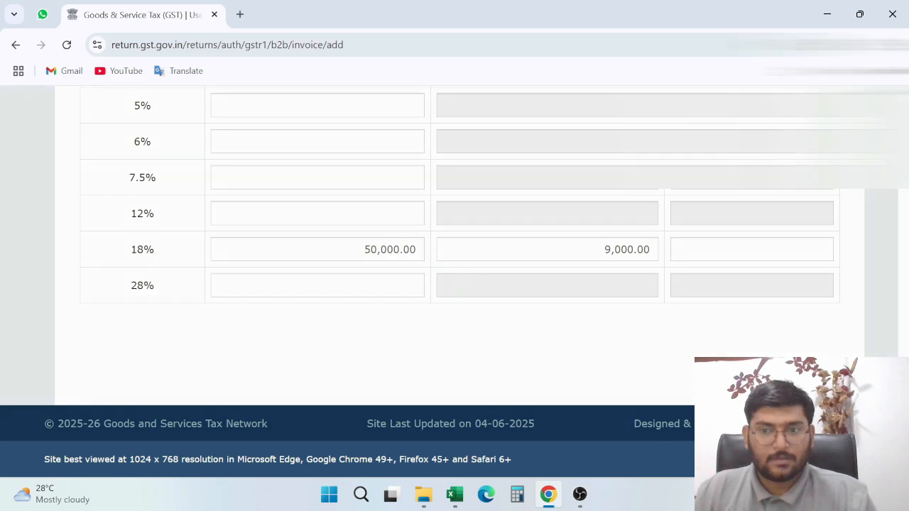
Leave the emptied invoice form and return to the B2B record summary
scroll(726, 313, "down", 5)
scroll(726, 316, "down", 8)
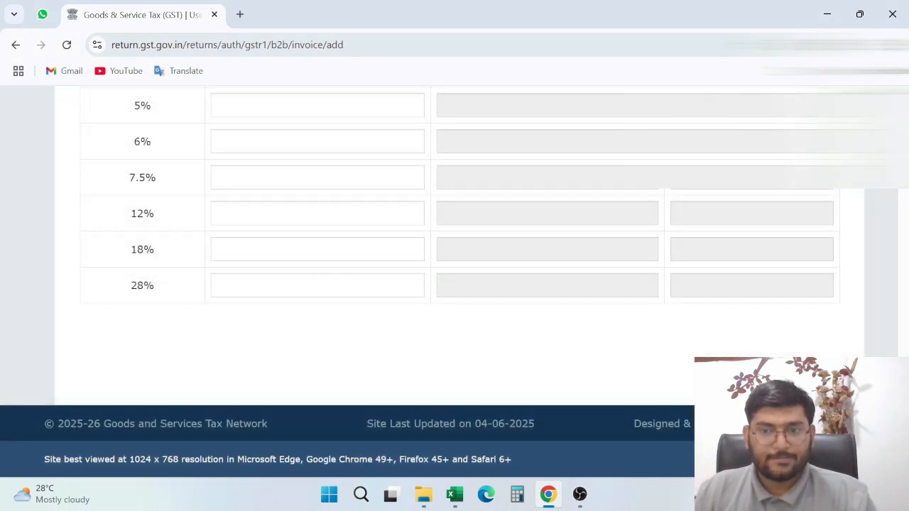
left_click(760, 375)
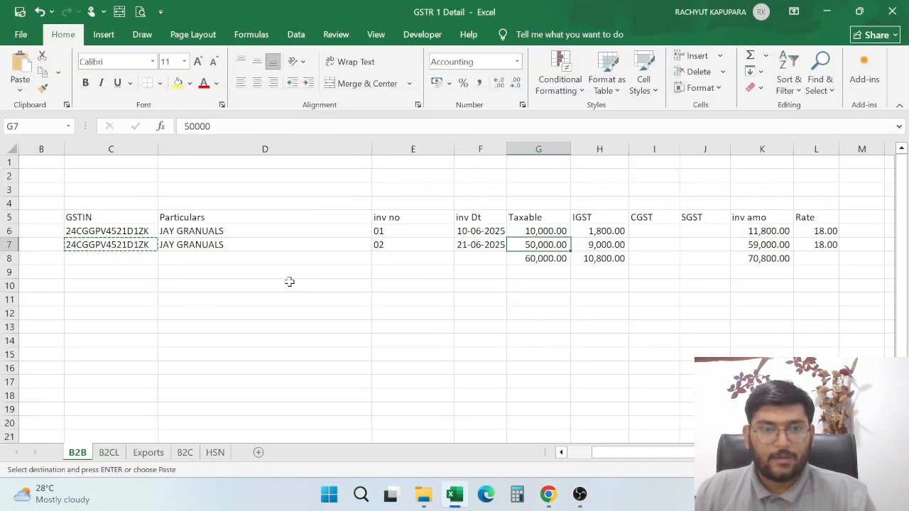
Clear the copy selection in the Excel sheet, then check the recipient's processed records in the portal and go back to the GSTR-1 overview
left_click(290, 282)
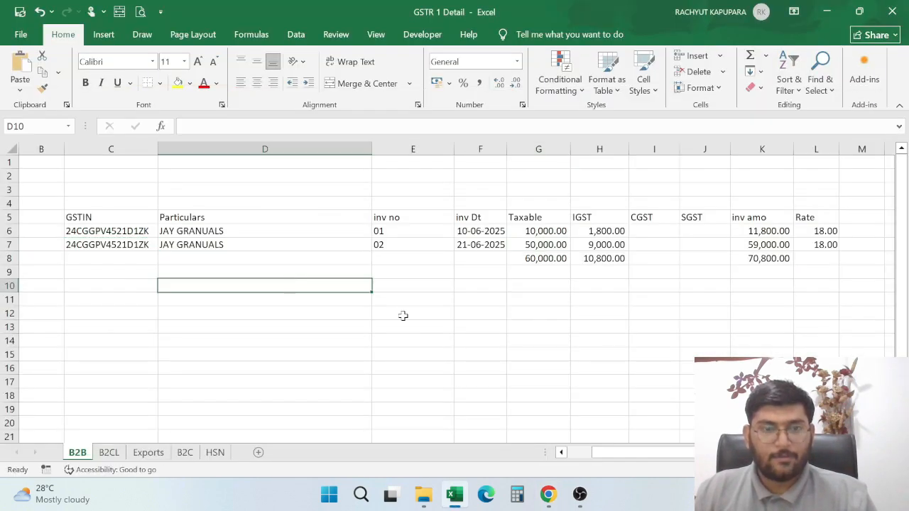
key("alt+Tab")
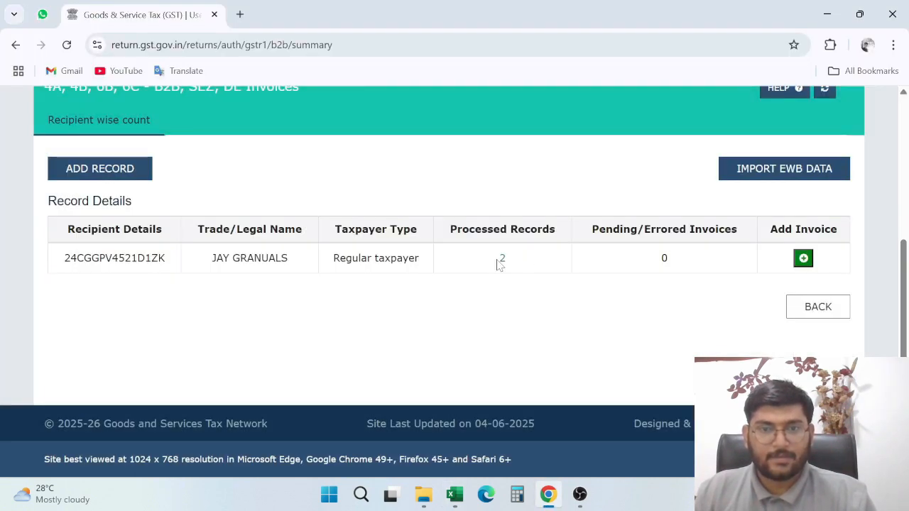
left_click(502, 259)
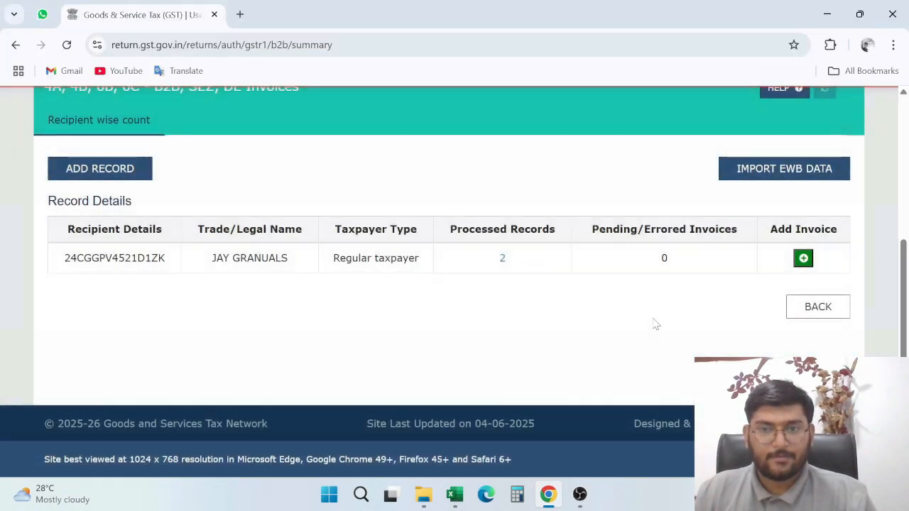
left_click(816, 309)
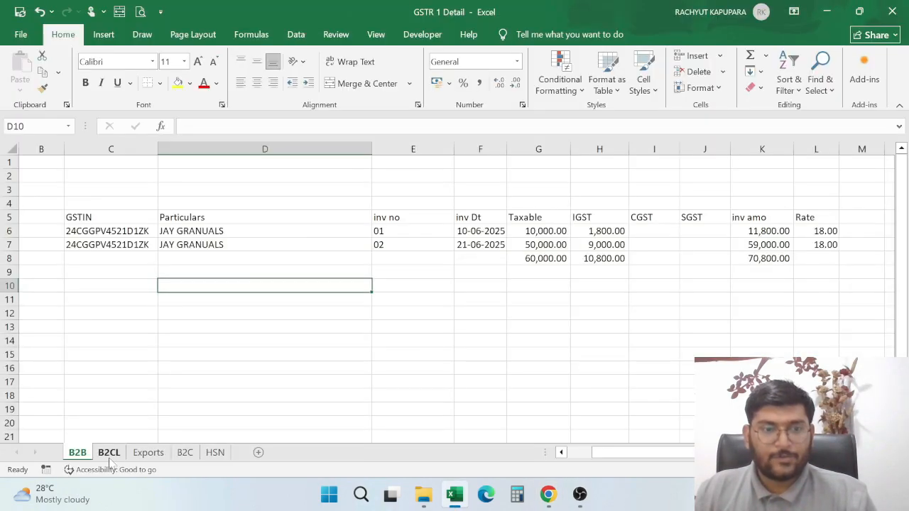
Bring up the first invoice on Excel's B2CL sheet and start a new record under 5 - B2C (Large) Invoices in the portal
left_click(109, 453)
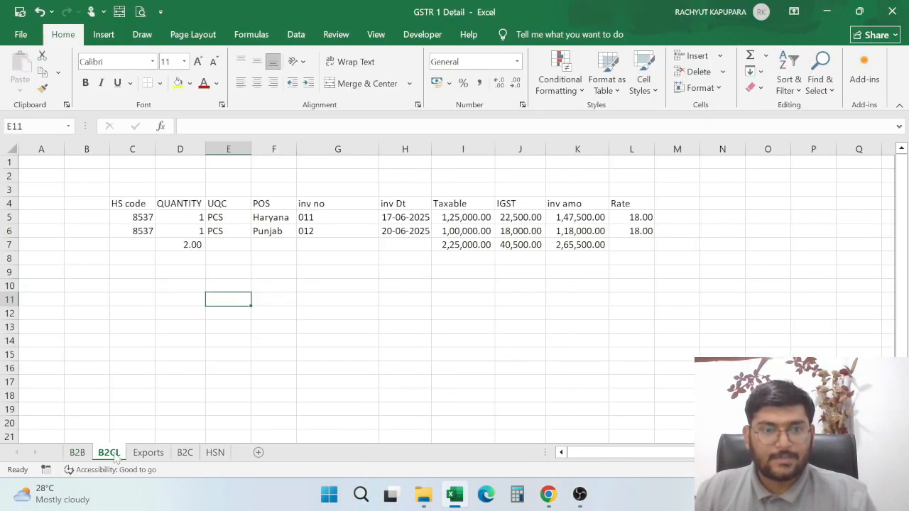
left_click(337, 221)
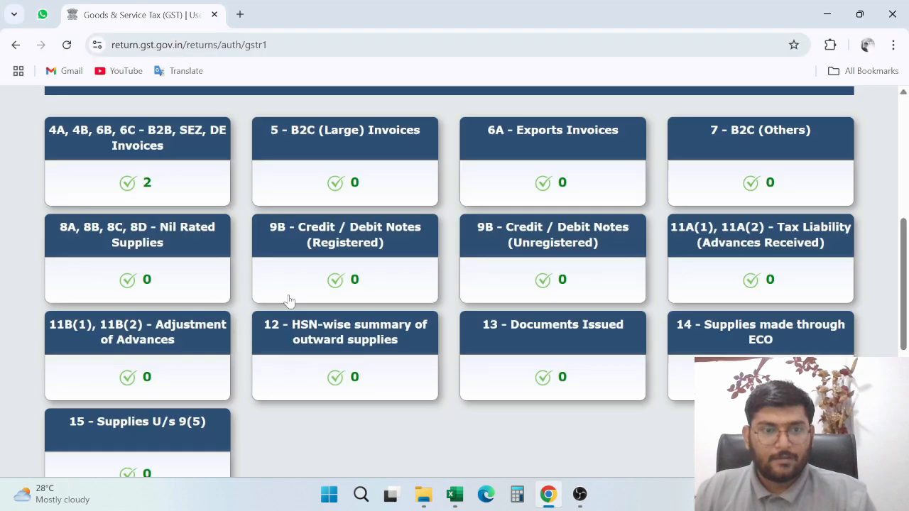
left_click(367, 139)
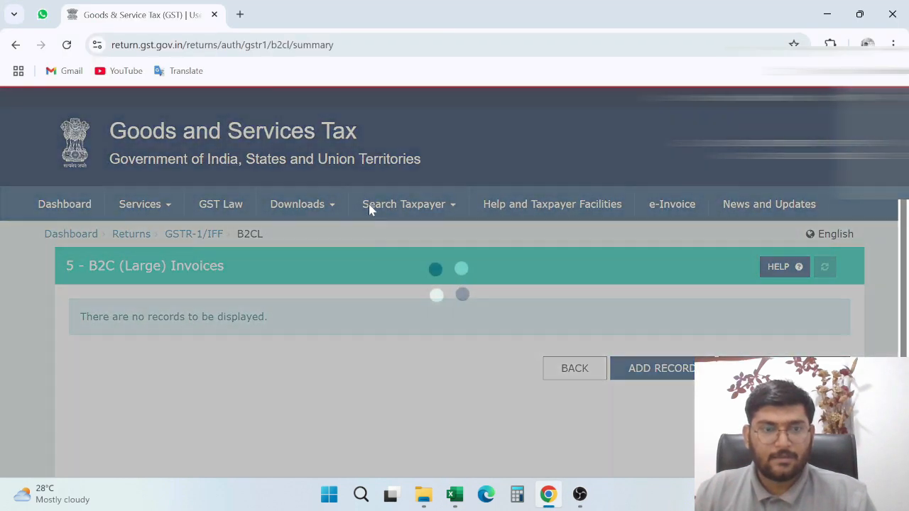
scroll(454, 284, "down", 2)
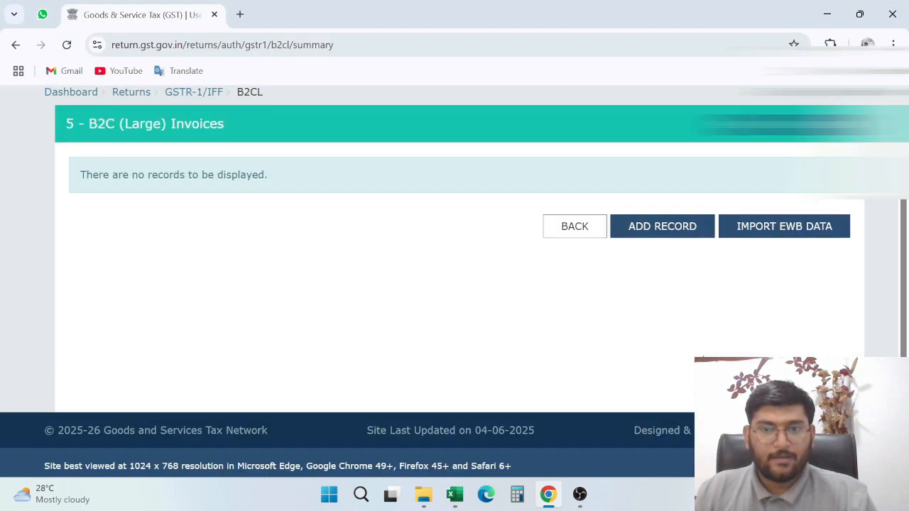
left_click(668, 233)
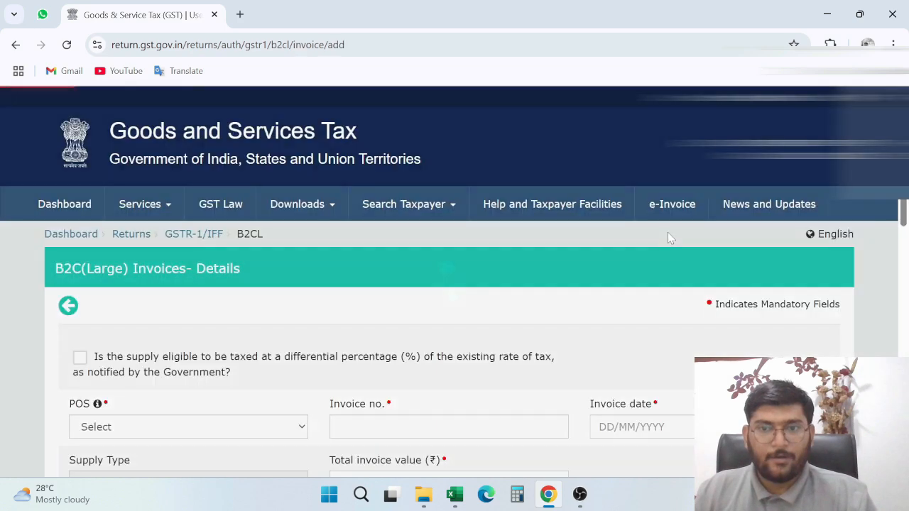
Check the first B2CL invoice's place of supply in Excel and set the POS to 06-Haryana in the portal form
scroll(479, 339, "down", 3)
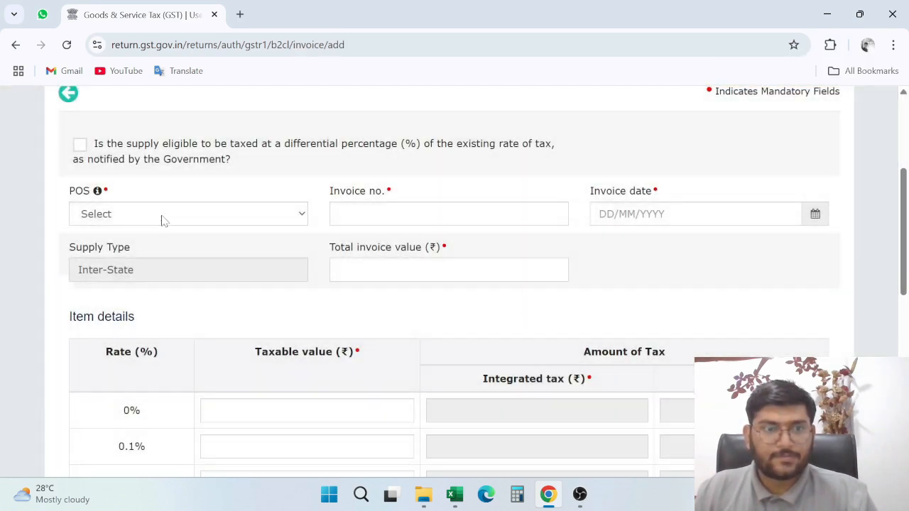
left_click(164, 215)
key("alt+Tab")
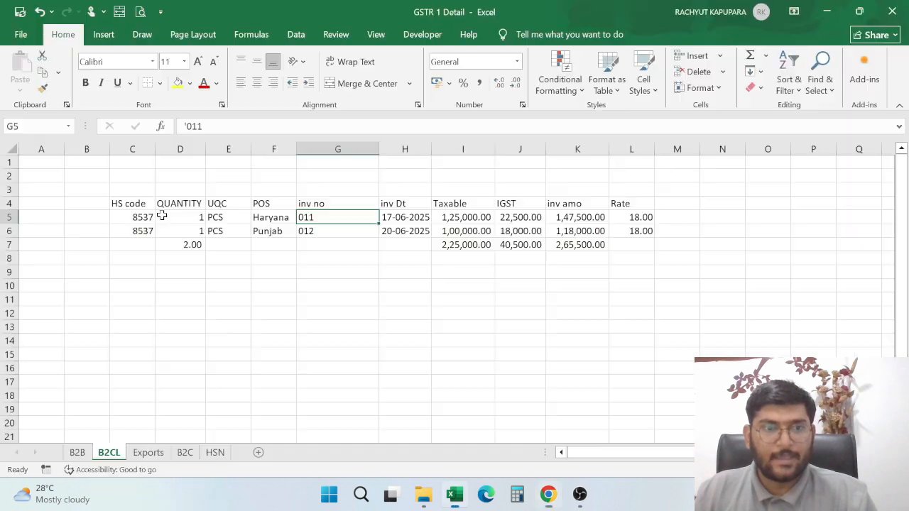
key("Left")
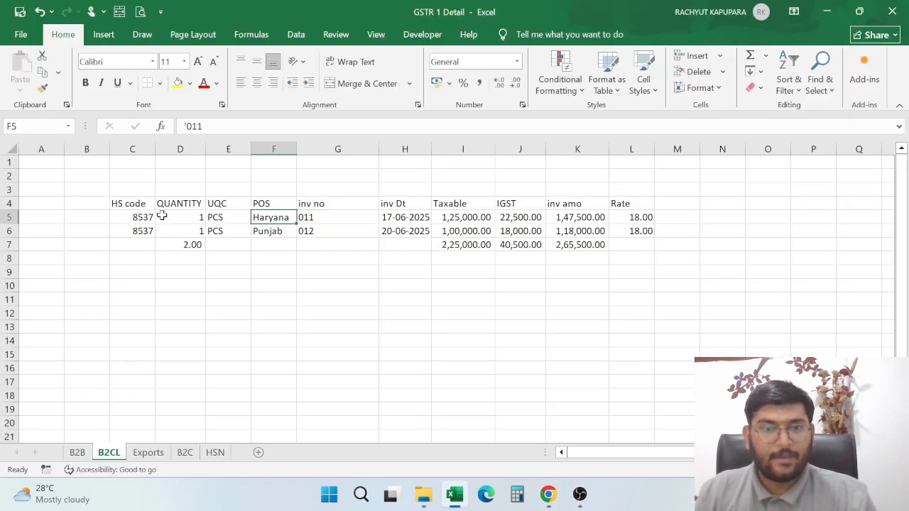
key("alt+Tab")
left_click(148, 216)
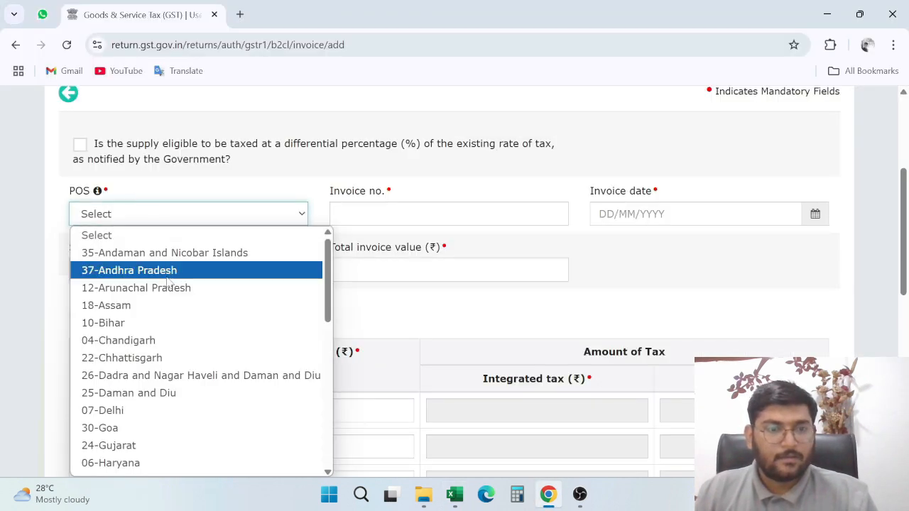
left_click(162, 463)
key("Tab")
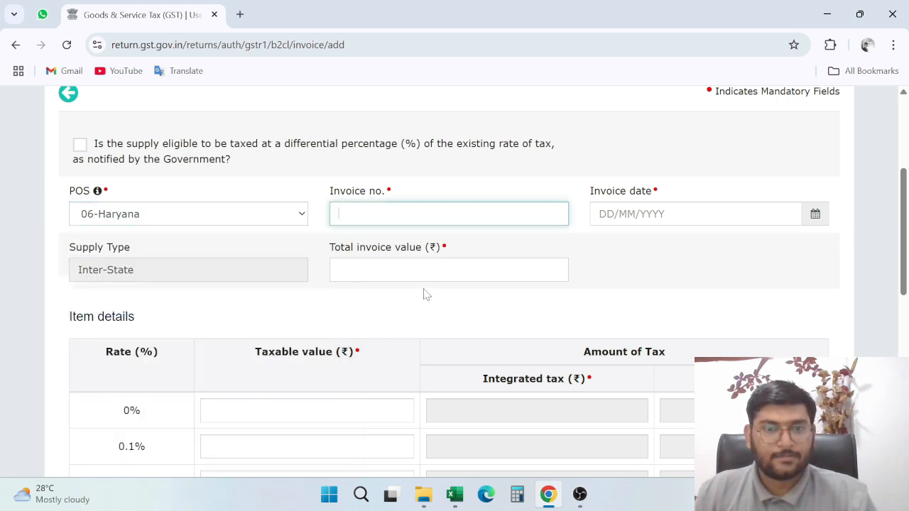
Look up the first B2CL invoice's number in Excel and enter 011 as the invoice number in the portal form
key("alt+Tab")
key("Right")
key("alt+Tab")
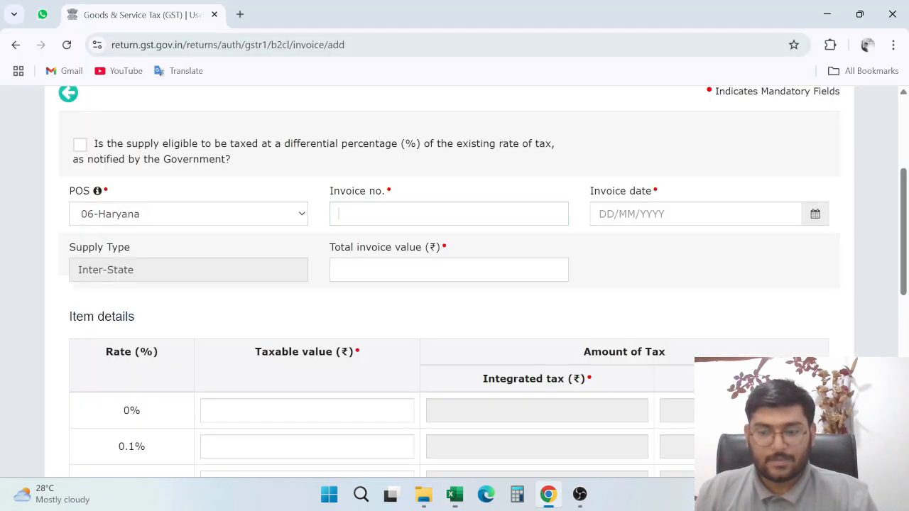
type("011")
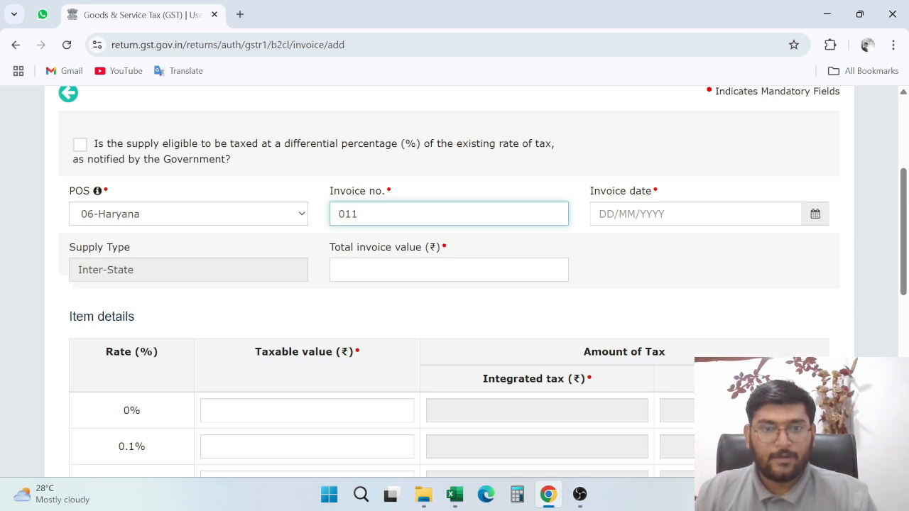
Check the date of invoice 011 in Excel and set the portal form's invoice date to 17/06/2025
left_click(598, 213)
key("alt+Tab")
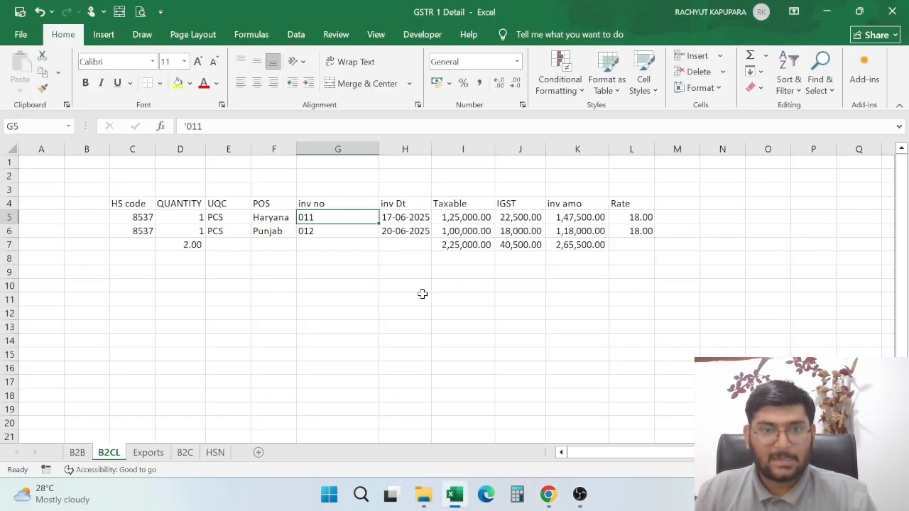
key("Right")
key("alt+Tab")
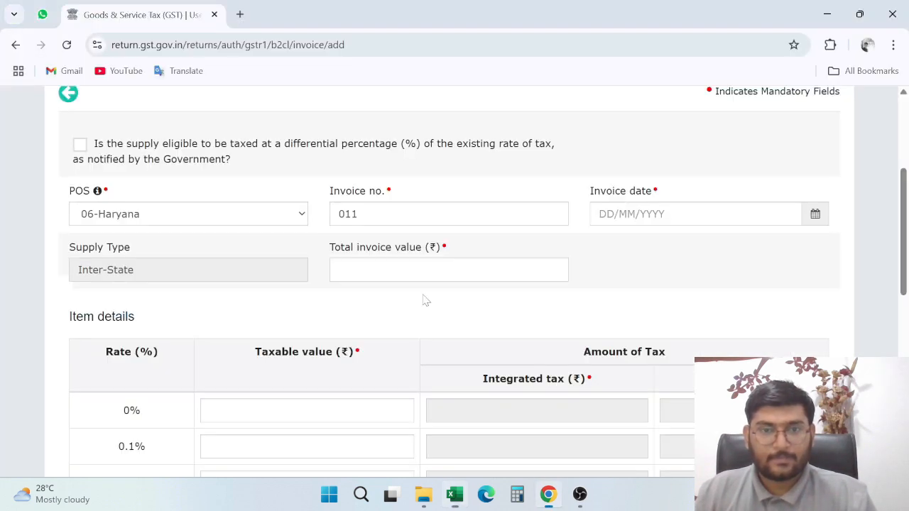
type("17/")
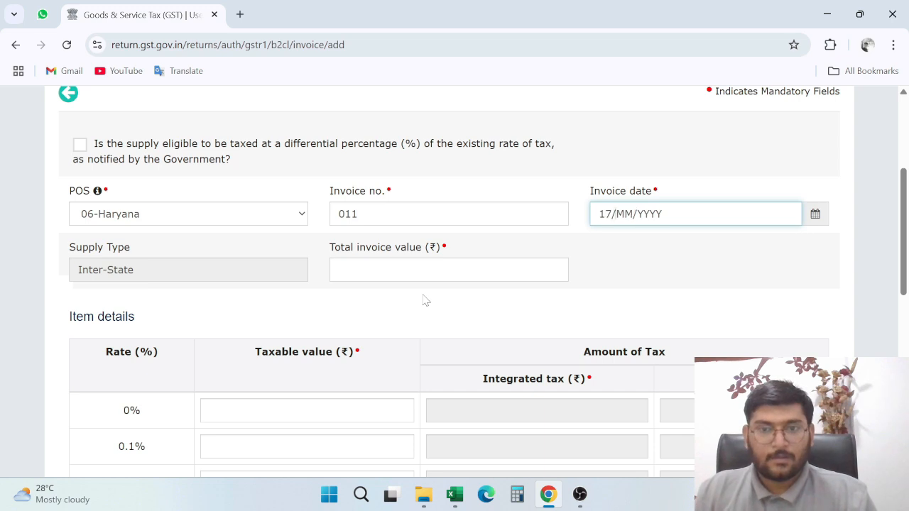
type("06/2025")
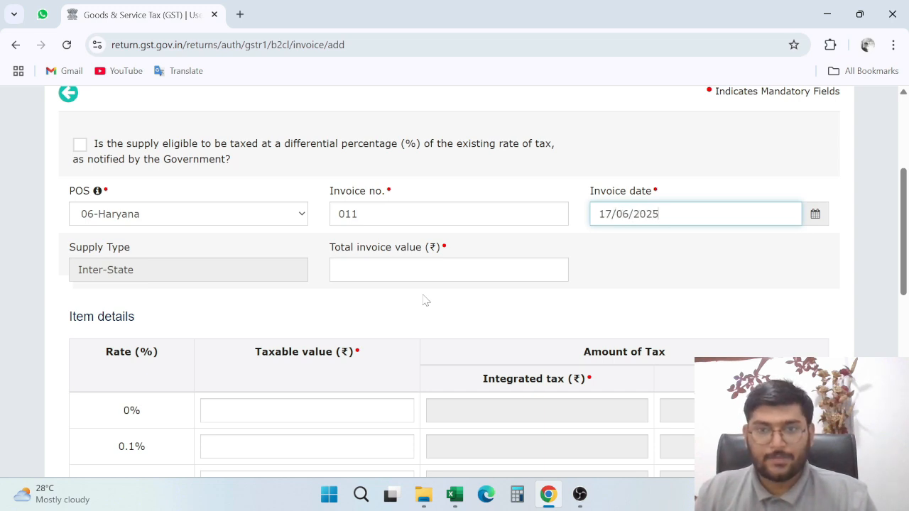
key("Tab")
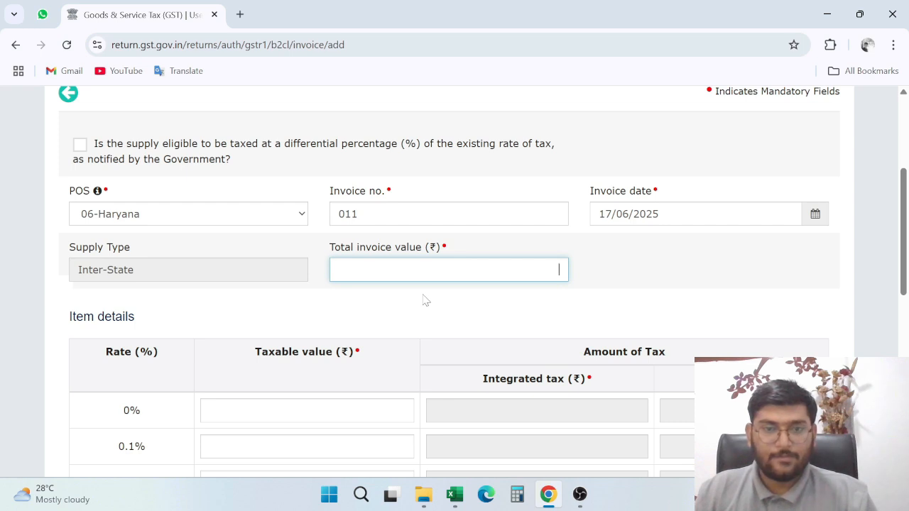
Look up the invoice amount of invoice 011 in Excel and enter 147500 as the total invoice value in the portal
key("alt+Tab")
key("Right")
key("Right")
key("Right")
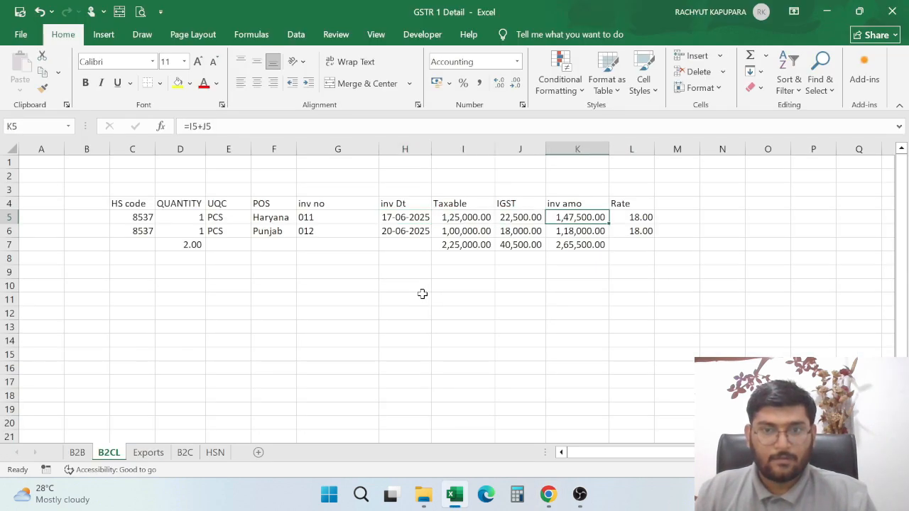
key("alt+Tab")
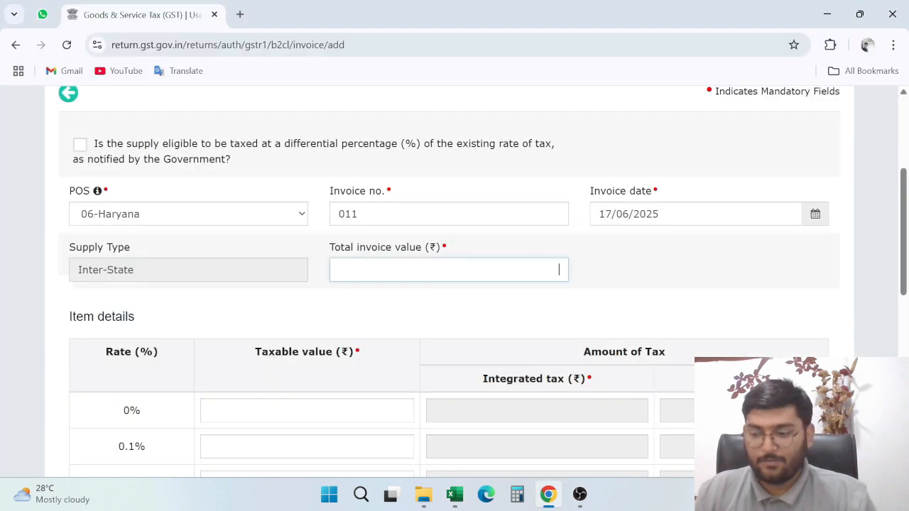
type("147500")
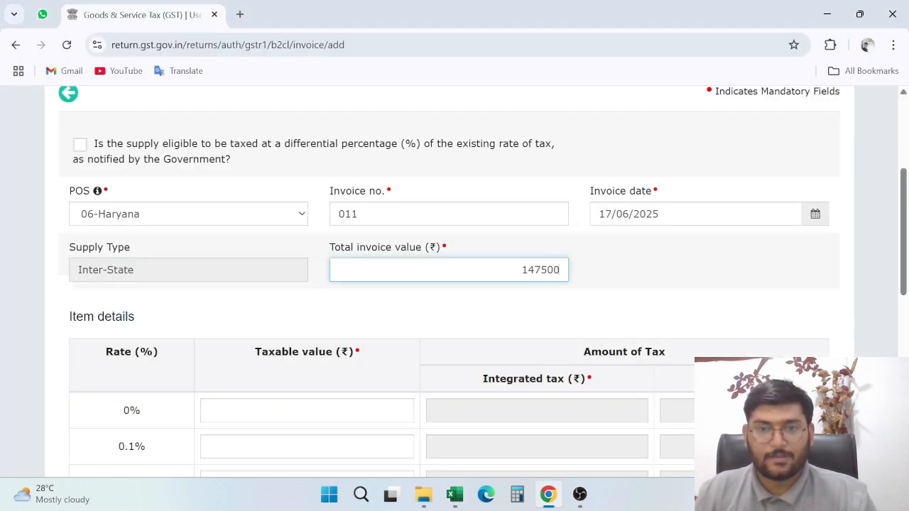
left_click(348, 304)
Check the taxable amount of invoice 011 in Excel and enter 125000 as the taxable value in the portal's 18% row
scroll(367, 310, "down", 4)
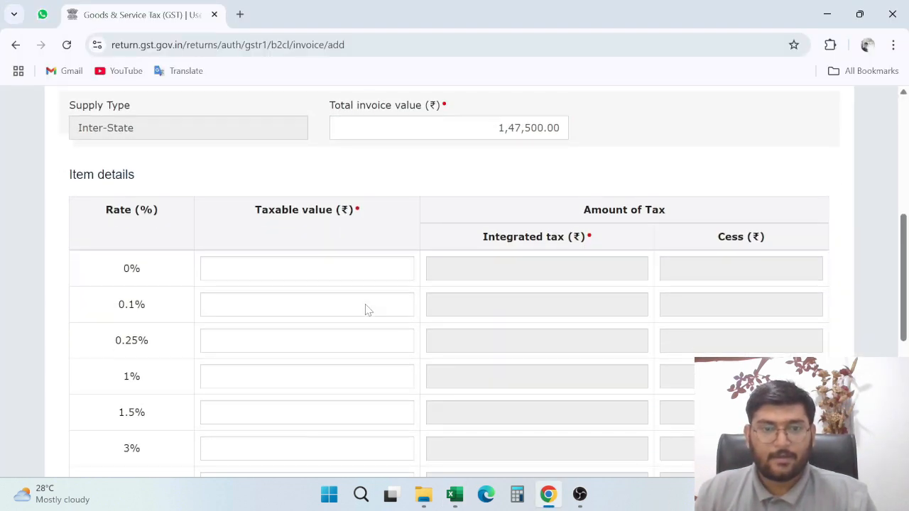
key("alt+Tab")
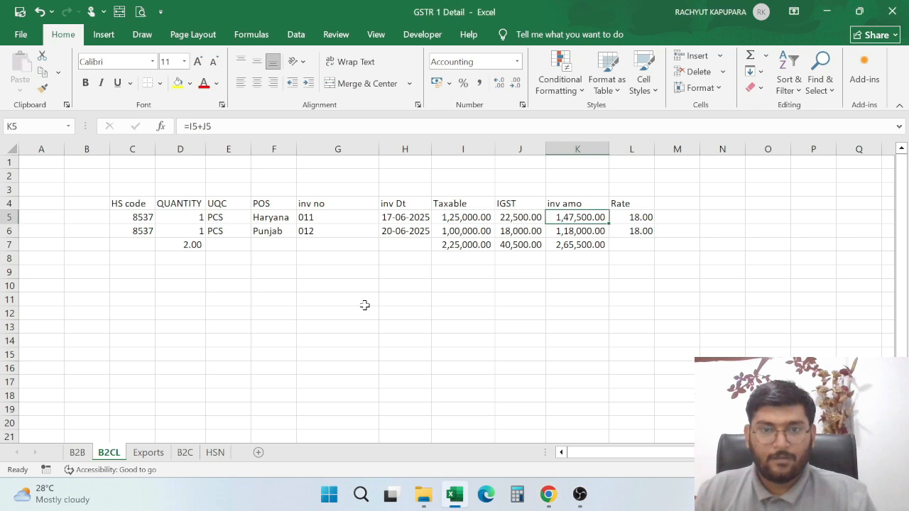
key("Left")
key("Left")
key("alt+Tab")
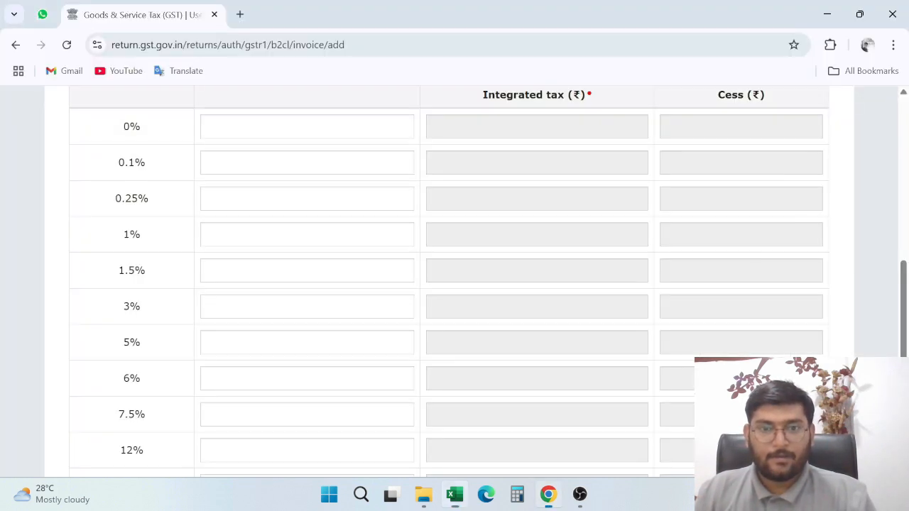
scroll(314, 334, "down", 2)
left_click(404, 345)
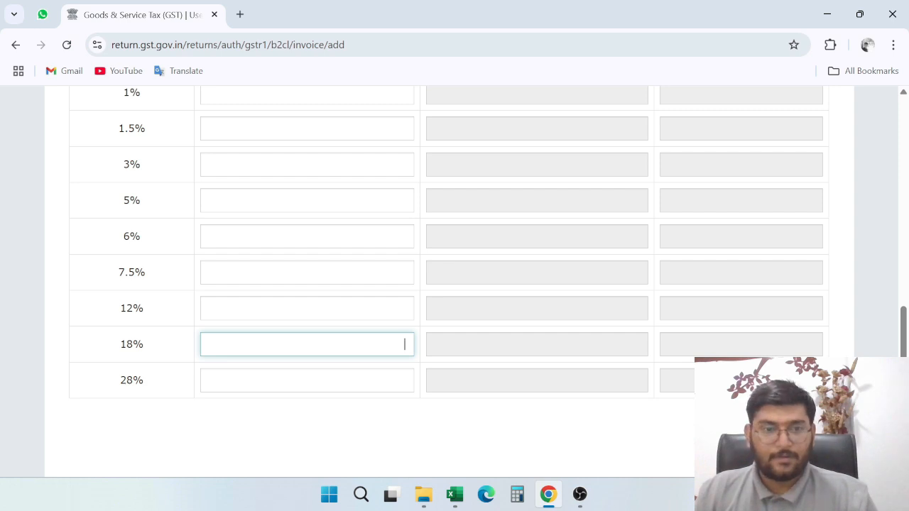
key("alt+Tab")
key("alt+Tab")
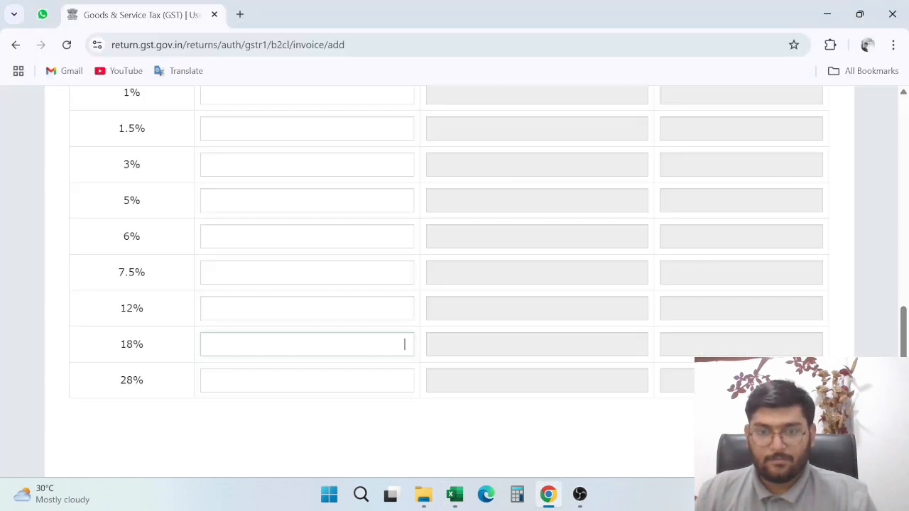
left_click(405, 344)
type("125000")
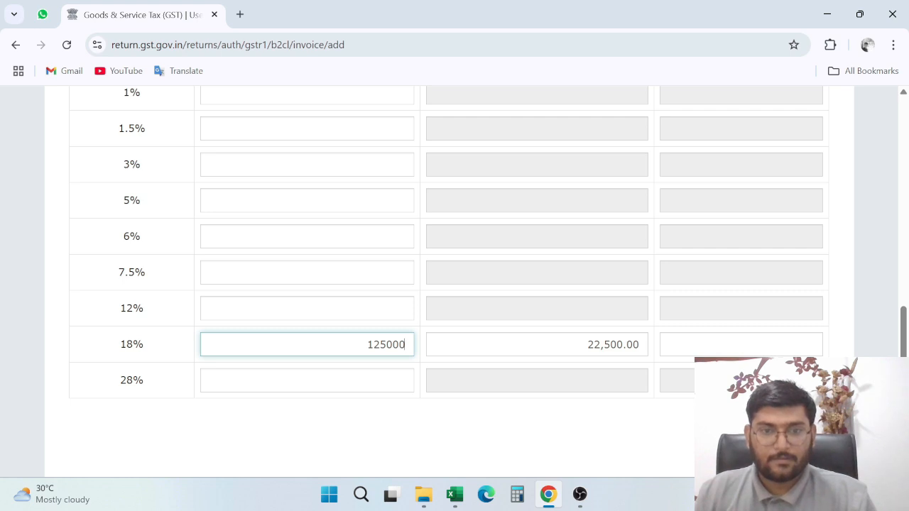
key("Tab")
key("Tab")
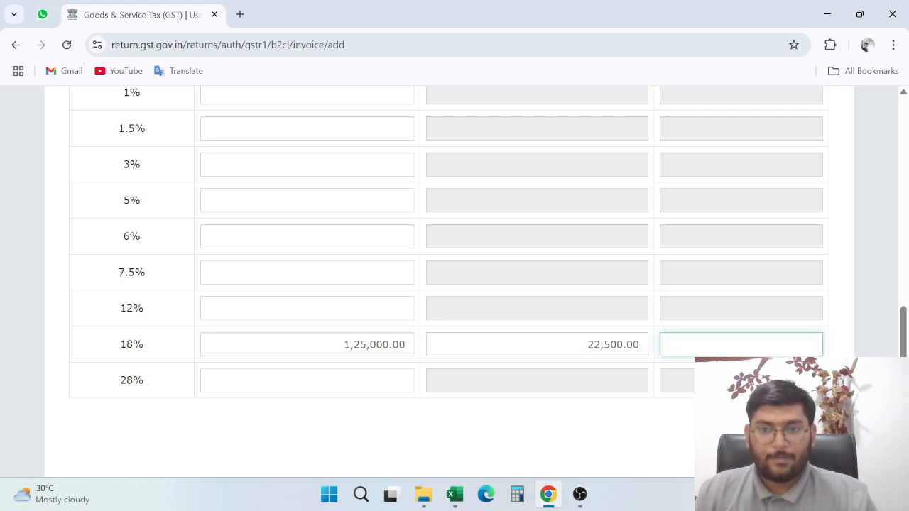
Compare the IGST amount of invoice 011 in Excel with the portal's integrated tax and save the invoice
key("alt+Tab")
key("Right")
key("alt+Tab")
scroll(685, 368, "down", 1)
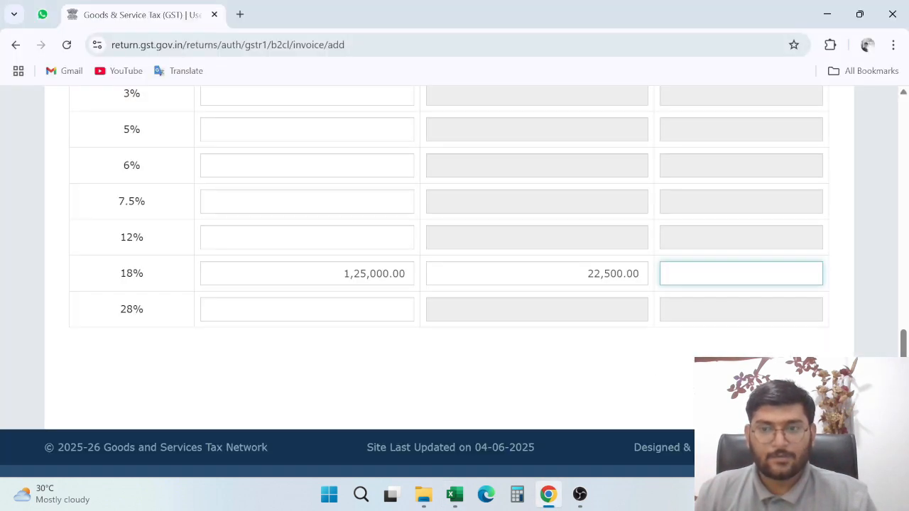
key("Return")
scroll(578, 254, "down", 5)
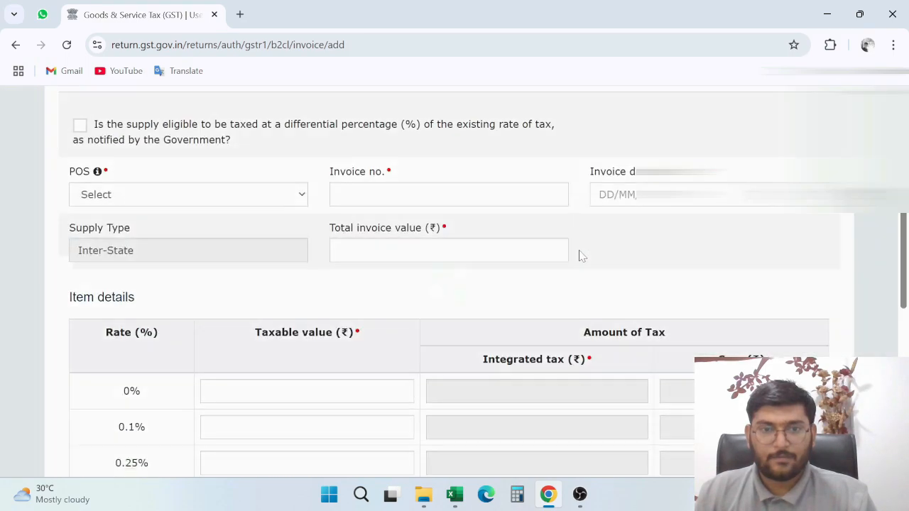
scroll(587, 272, "down", 2)
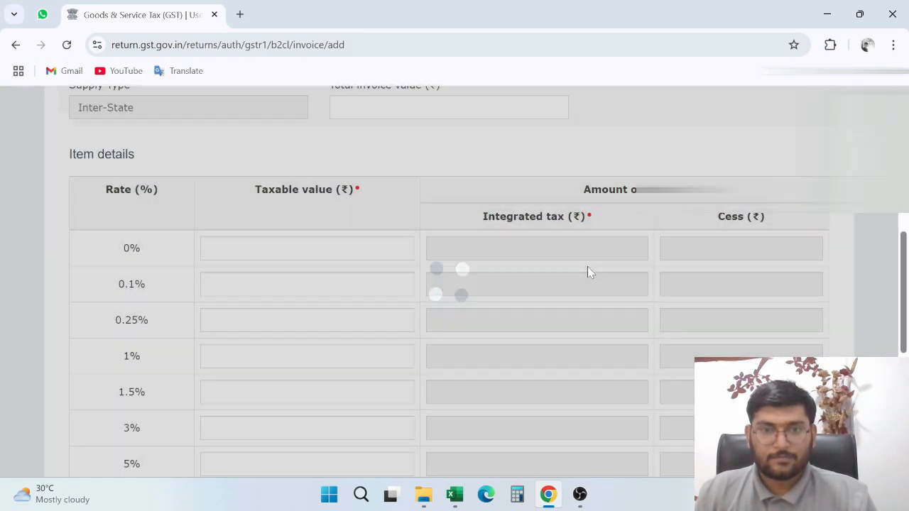
Look up the second B2CL invoice's place of supply in Excel and set the POS to 03-Punjab in the blank portal form
key("alt+Tab")
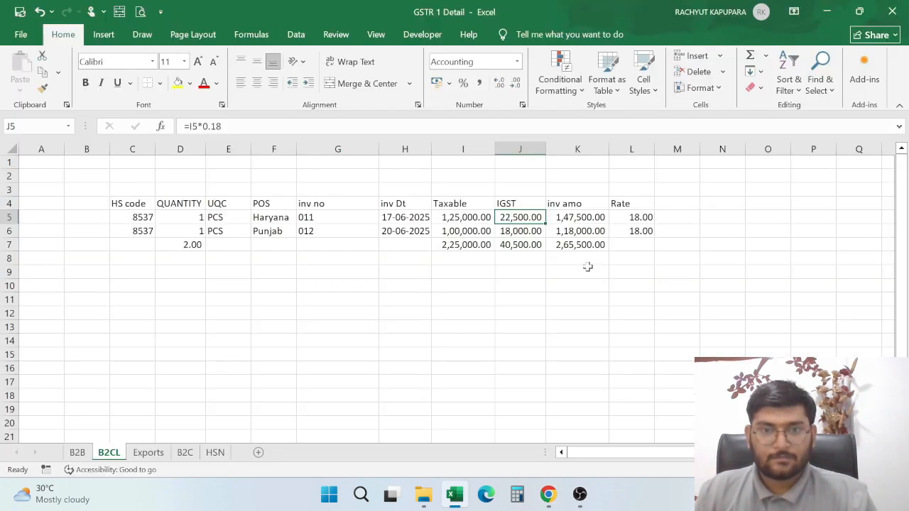
key("Down")
key("Left")
key("Left")
key("Left")
key("Left")
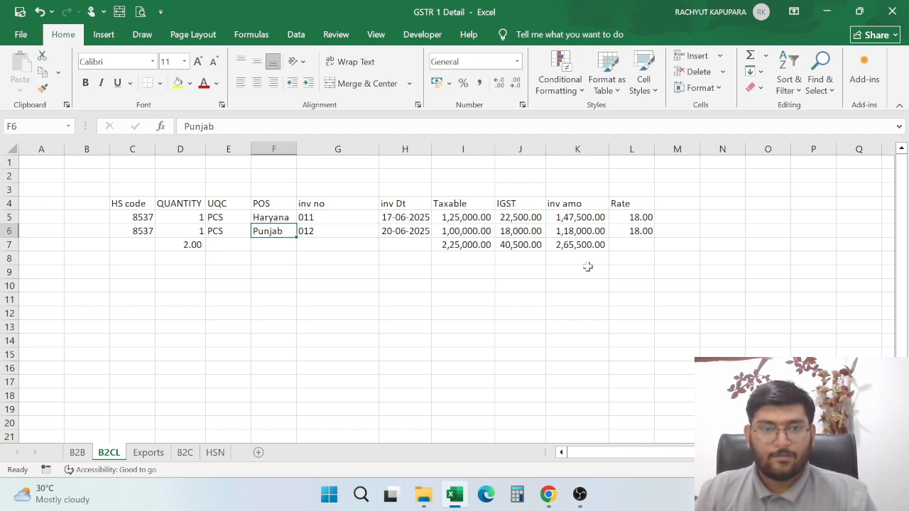
key("alt+Tab")
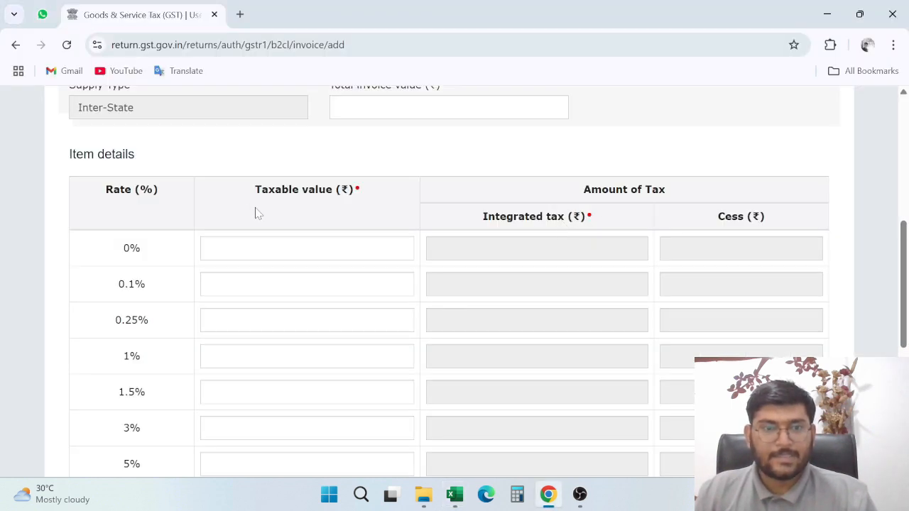
scroll(245, 234, "up", 6)
left_click(210, 336)
scroll(216, 234, "down", 1)
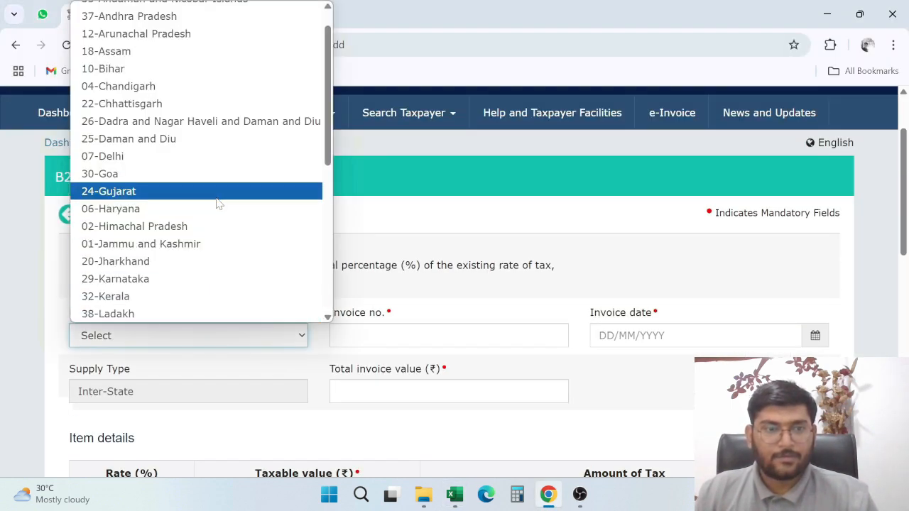
scroll(211, 167, "down", 5)
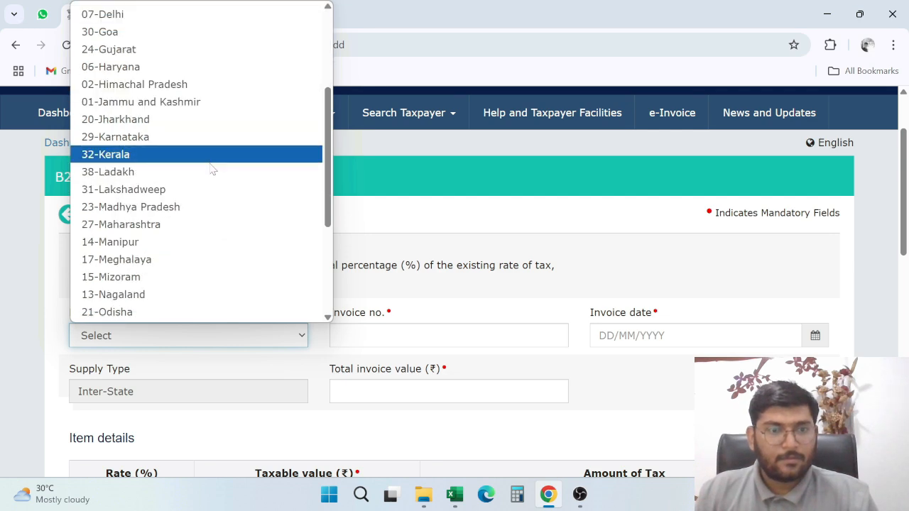
Look up the Punjab invoice's number in Excel and enter 012 as the invoice number in the portal form
key("alt+Tab")
key("Right")
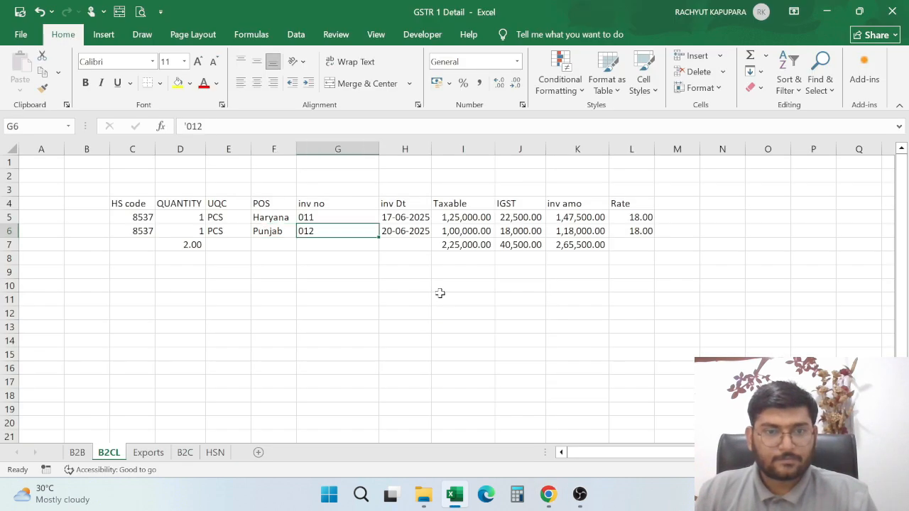
key("alt+Tab")
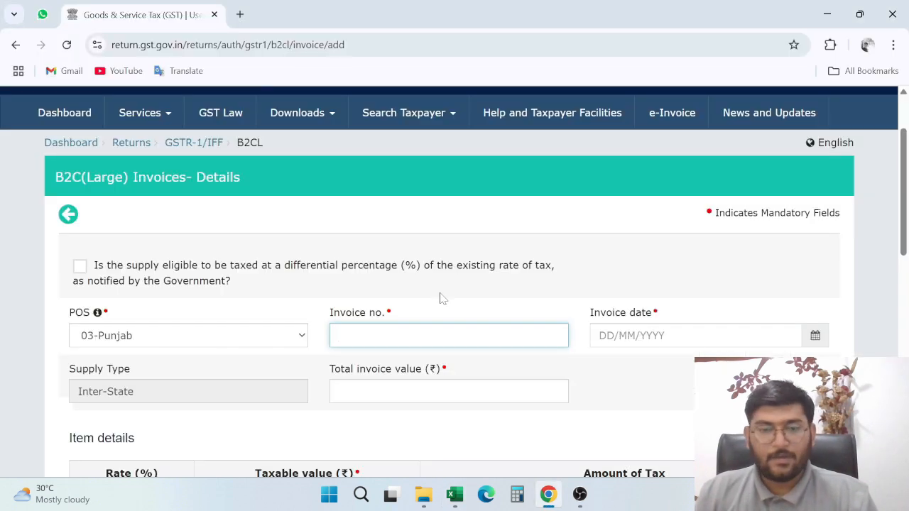
type("012")
key("Tab")
Check the date of invoice 012 in Excel and set the portal form's invoice date to 20/06/2025
key("alt+Tab")
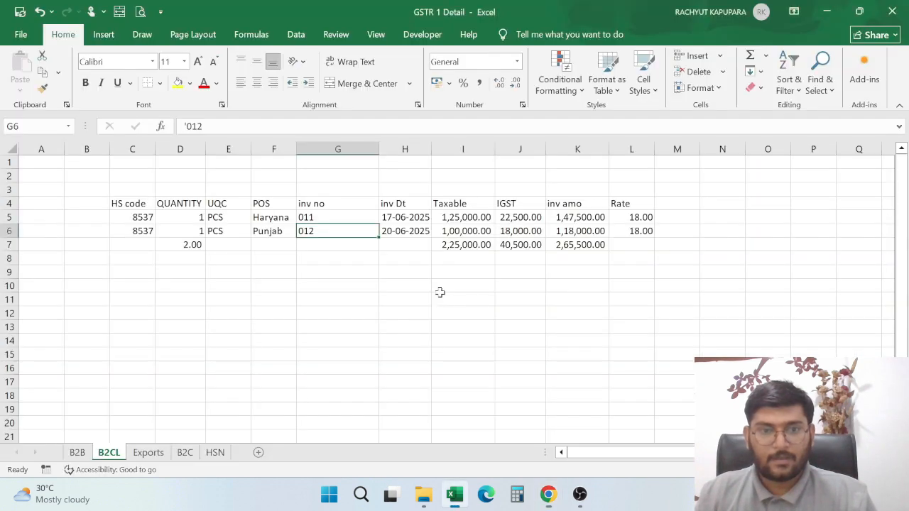
key("Right")
key("alt+Tab")
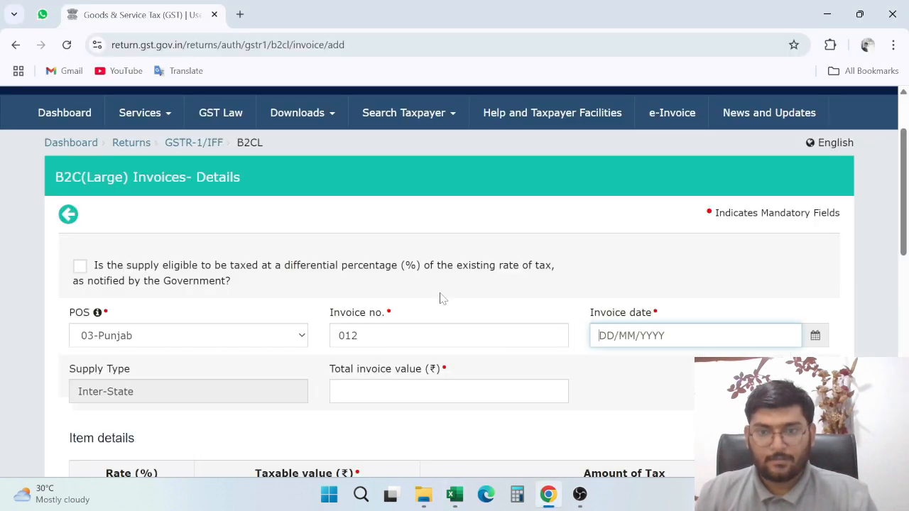
type("20/06/2025")
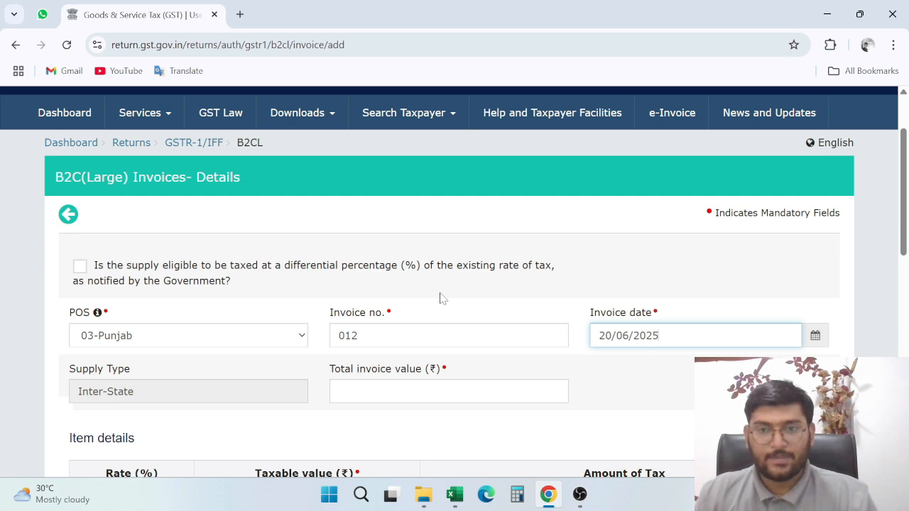
key("Tab")
Look up the invoice amount of invoice 012 in Excel and enter 118000 as the total invoice value in the portal
key("alt+Tab")
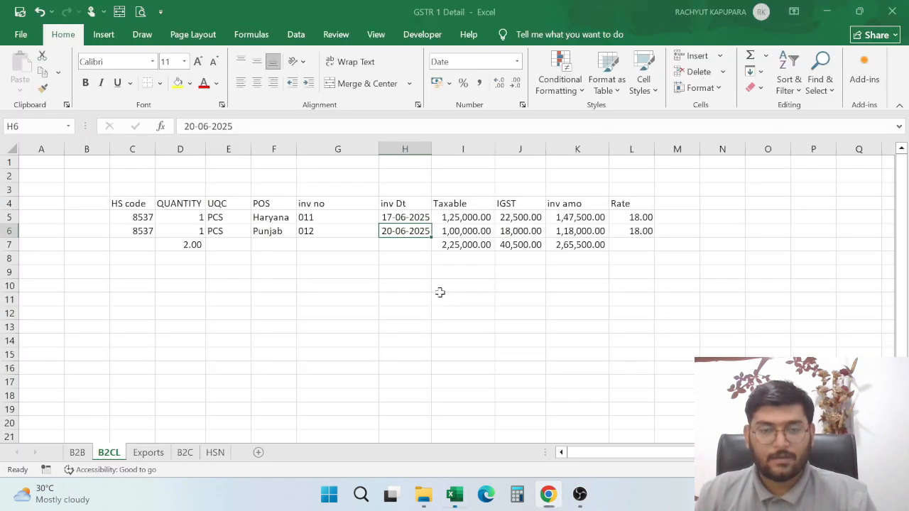
key("Right")
key("Right")
key("Right")
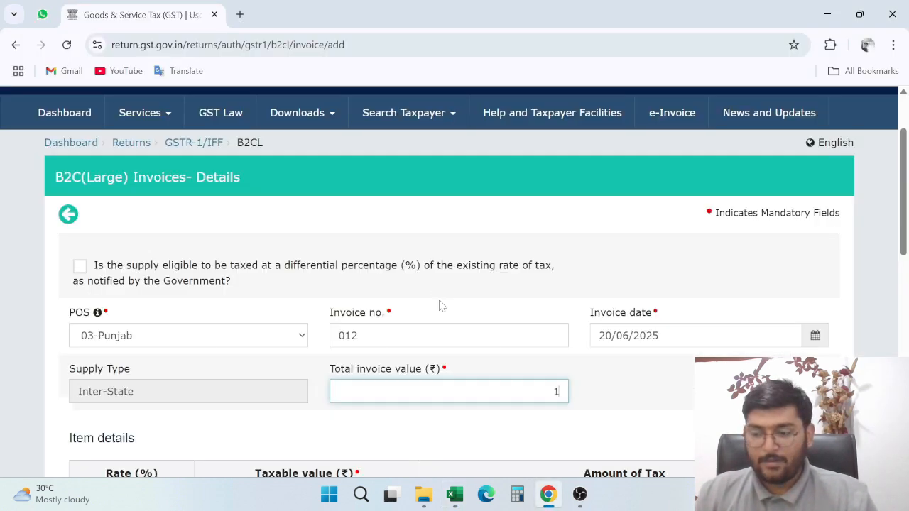
type("00")
Enter 100000 as the taxable value of invoice 012 in the 18% rate row
scroll(440, 304, "down", 10)
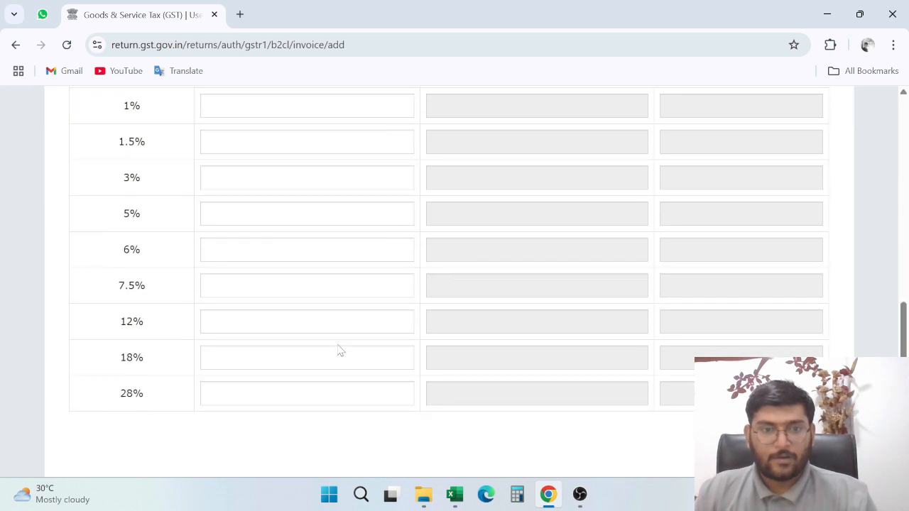
left_click(339, 351)
type("100000")
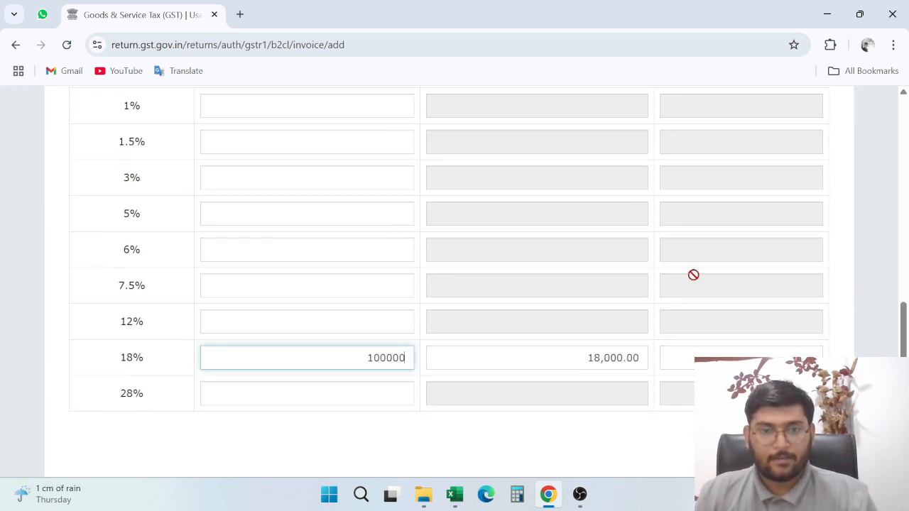
key("Tab")
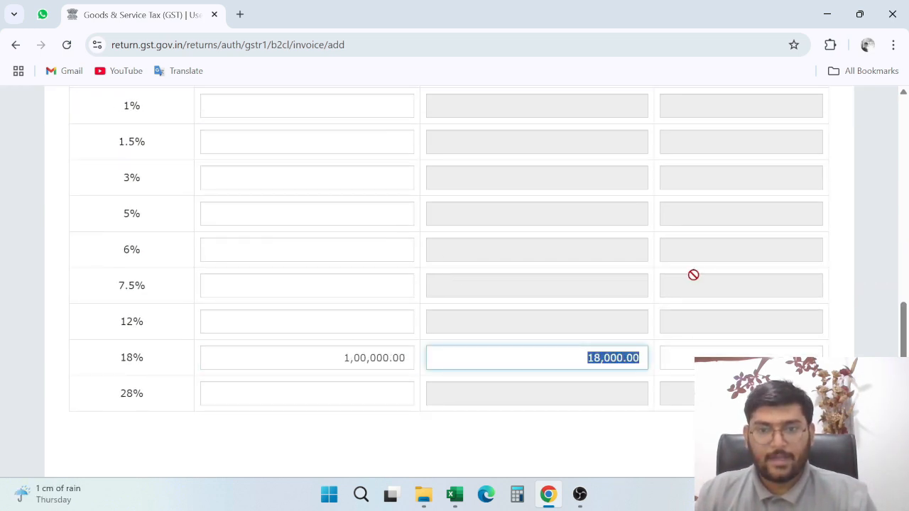
Save invoice 012 and return from the B2C (Large) section to the GSTR-1 record overview
key("Tab")
scroll(698, 168, "down", 2)
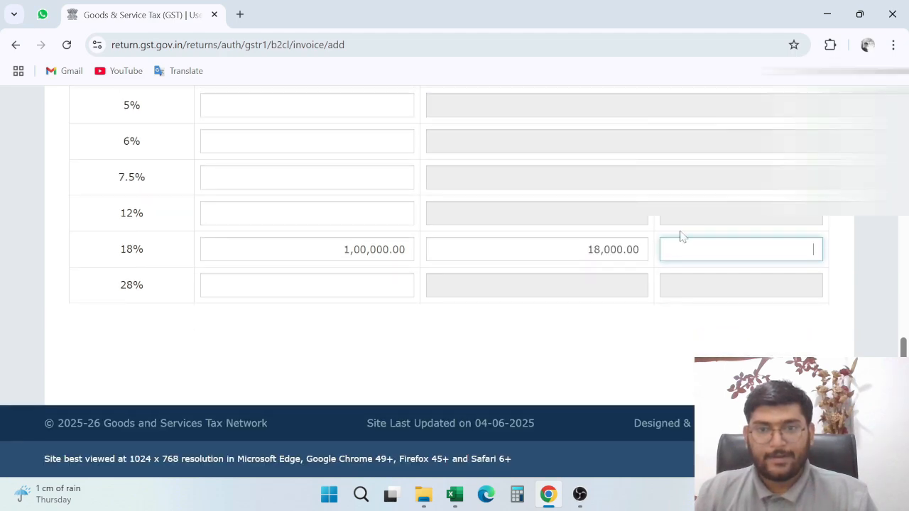
left_click(810, 372)
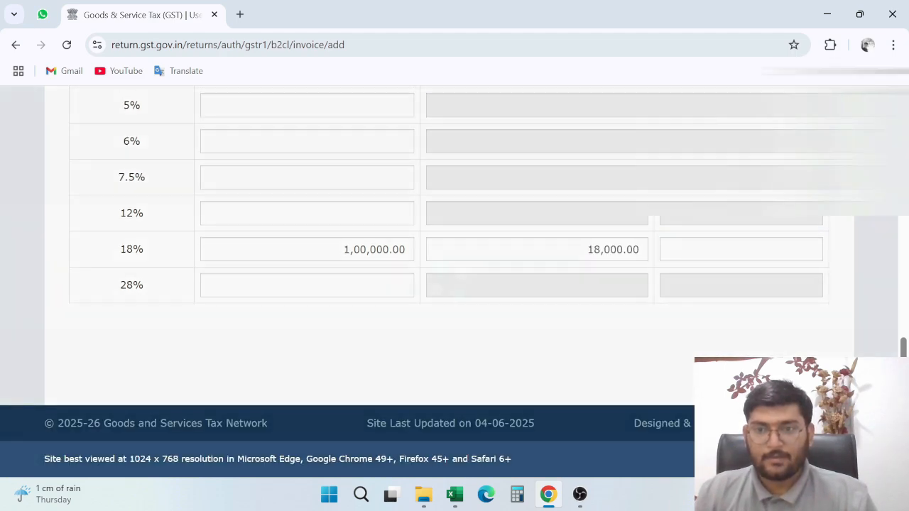
scroll(670, 228, "down", 10)
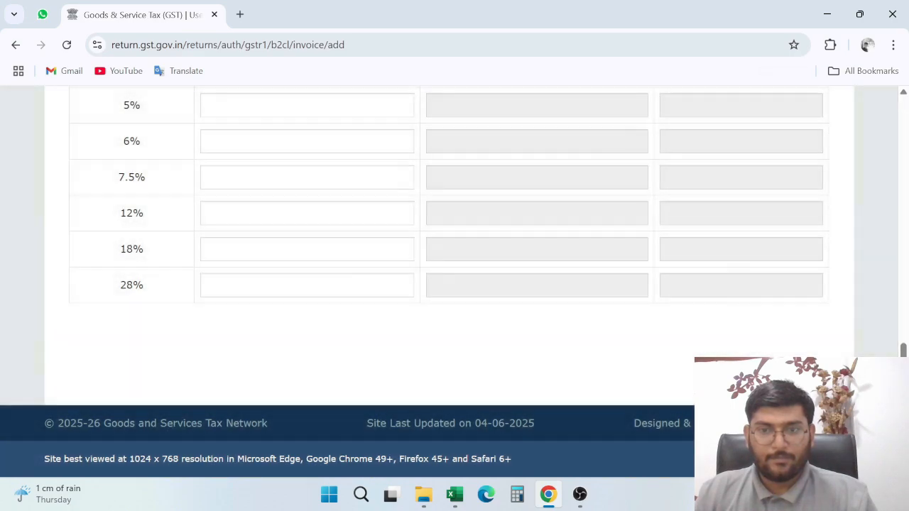
left_click(753, 373)
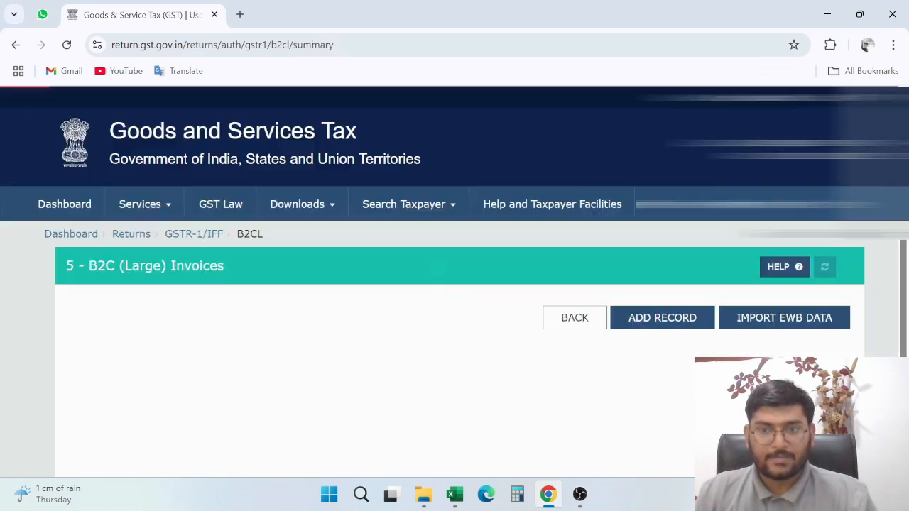
scroll(576, 266, "down", 3)
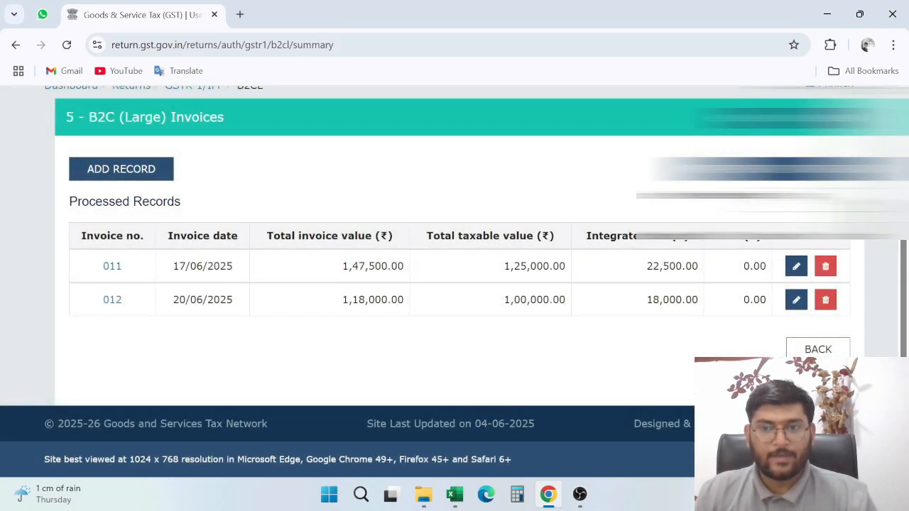
left_click(817, 348)
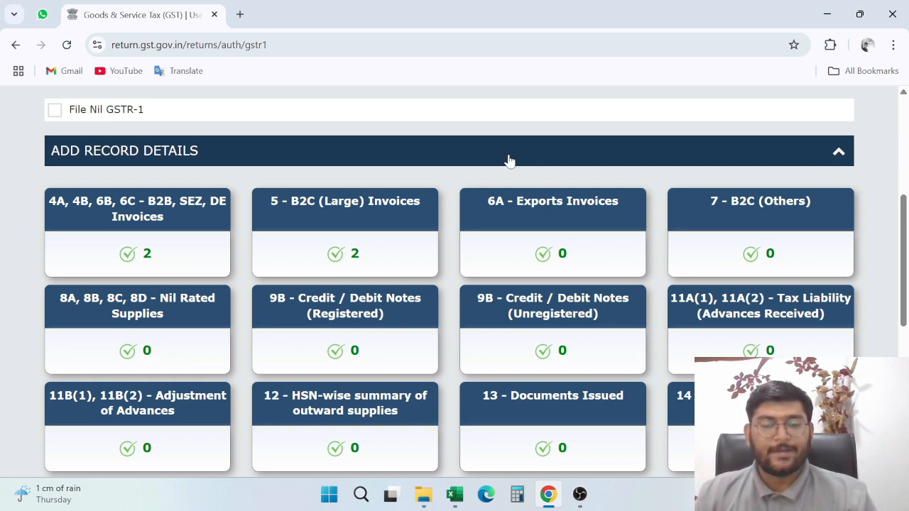
Open the 6A - Exports Invoices section, accept the IGST refund guidelines and start a new export record
left_click(553, 220)
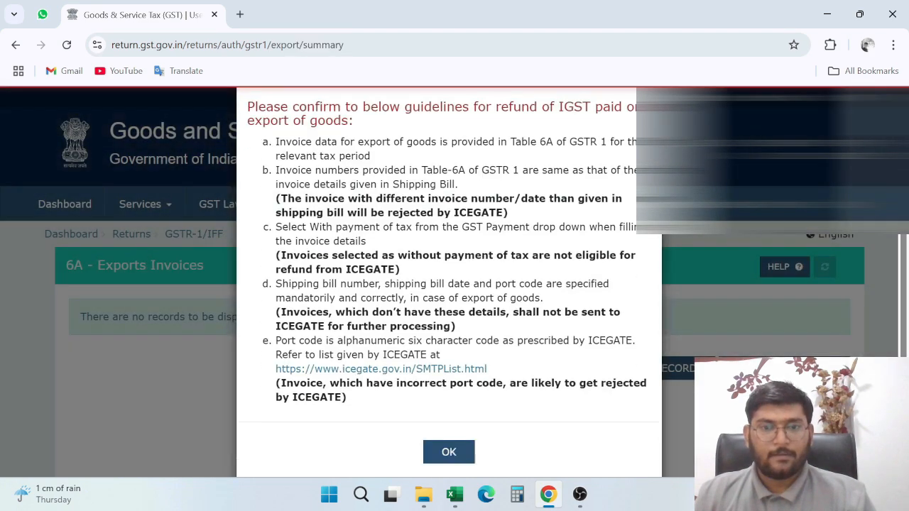
scroll(454, 398, "down", 1)
left_click(447, 404)
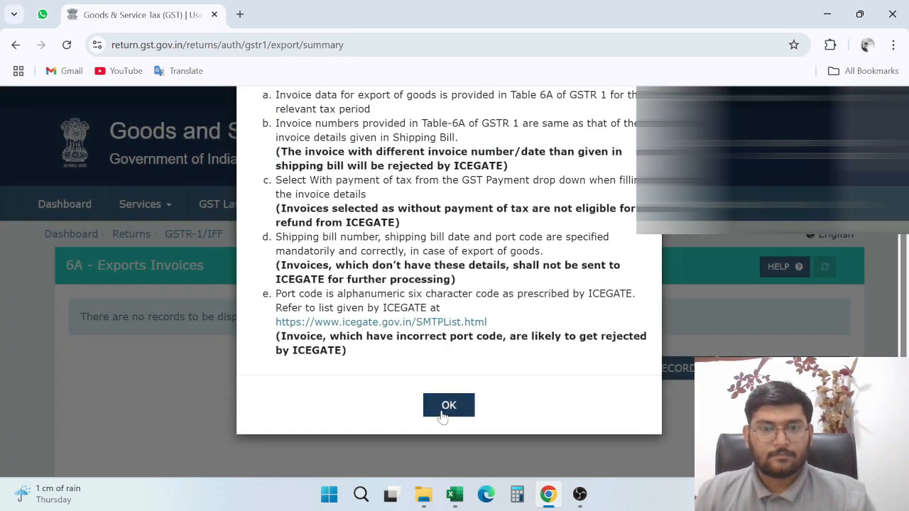
scroll(542, 264, "down", 2)
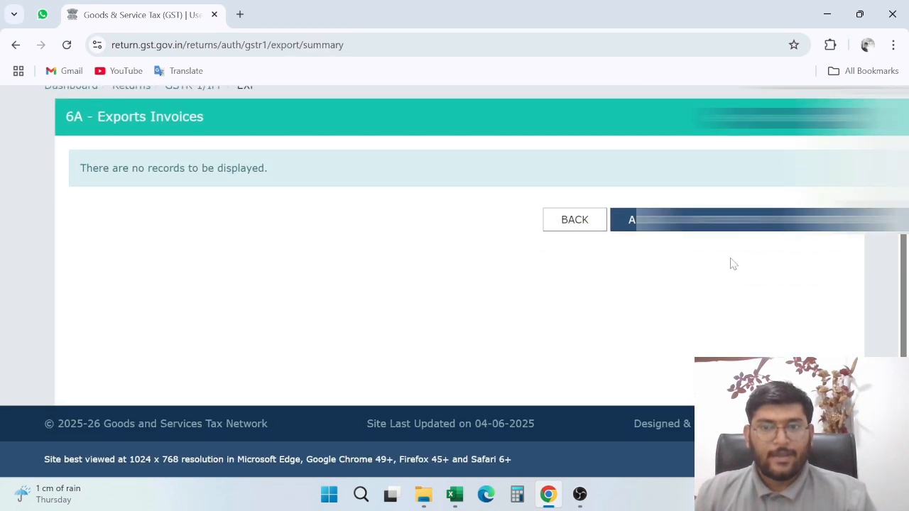
left_click(682, 222)
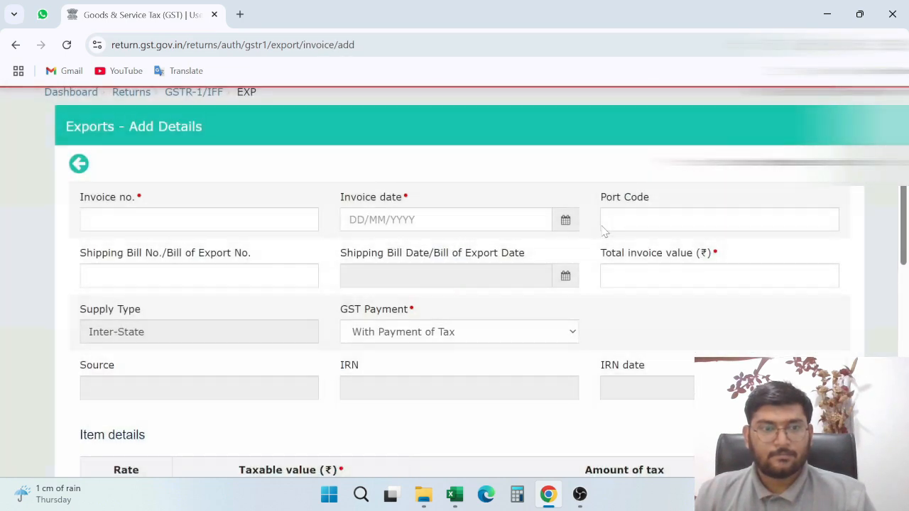
Copy the first invoice number, INV002/25-26, from the Exports sheet in Excel into the portal form's invoice number
key("alt+Tab")
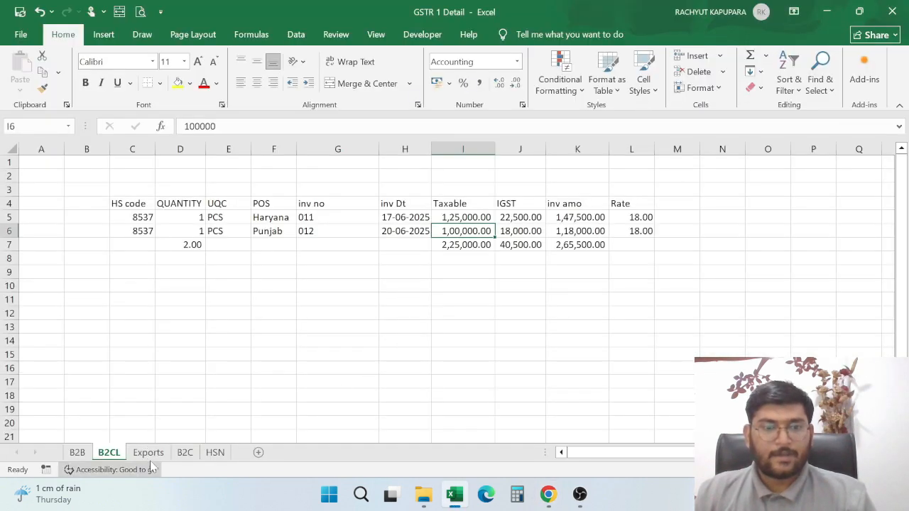
key("alt+Tab")
left_click(203, 219)
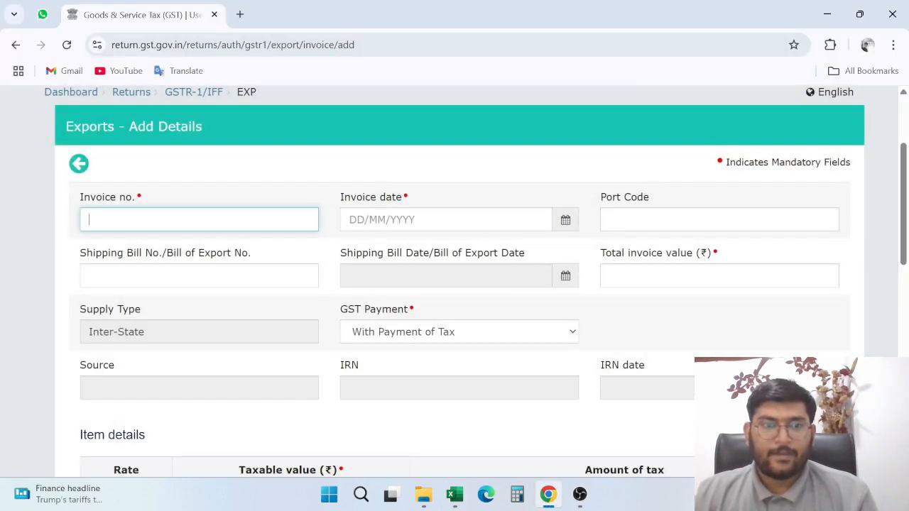
key("alt+Tab")
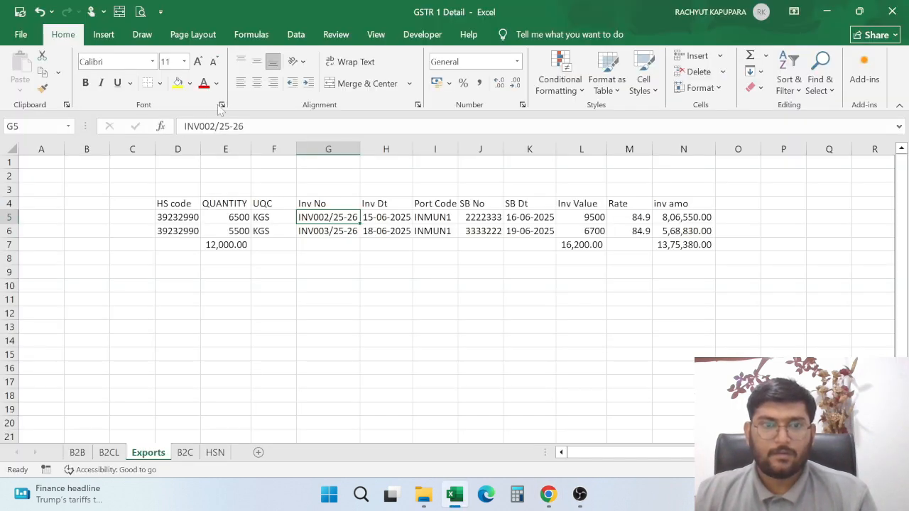
key("ctrl+c")
key("alt+Tab")
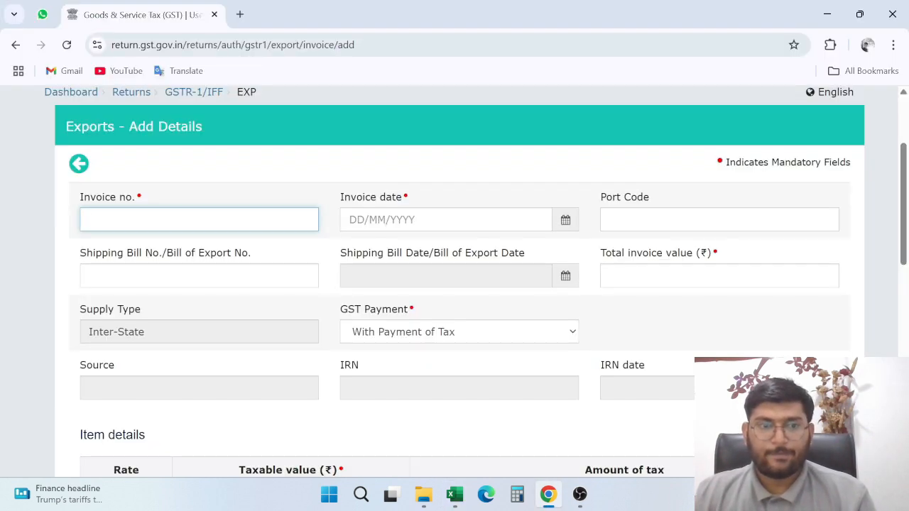
key("ctrl+v")
Check the date of invoice INV002/25-26 in Excel and set the portal form's invoice date to 15/06/2025
key("alt+Tab")
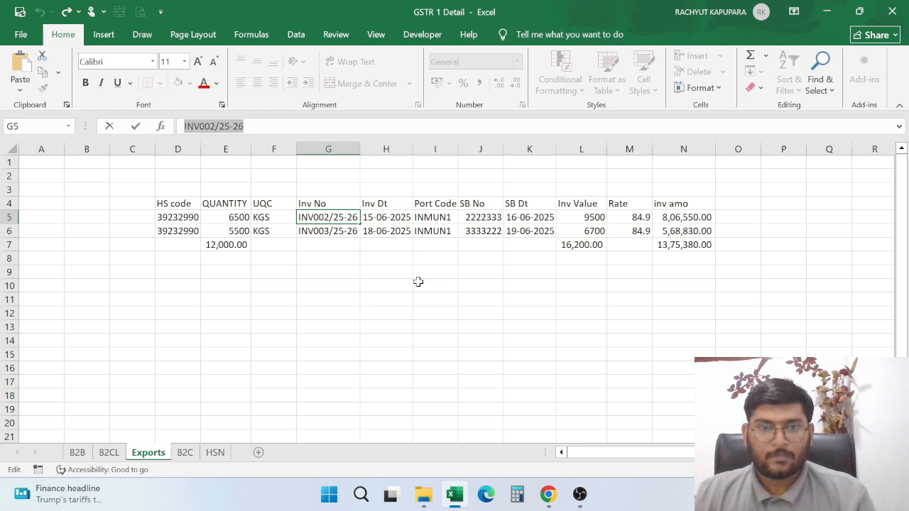
key("Right")
key("alt+Tab")
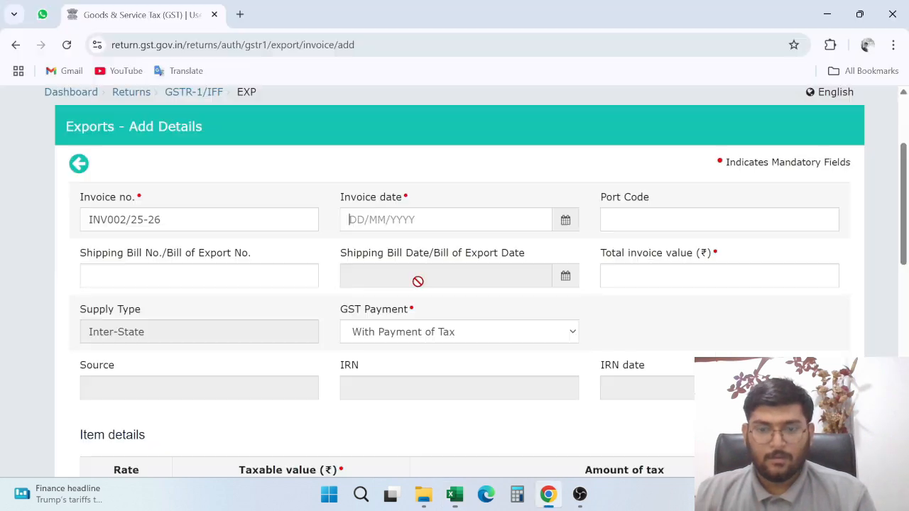
key("Tab")
type("15/06/2025")
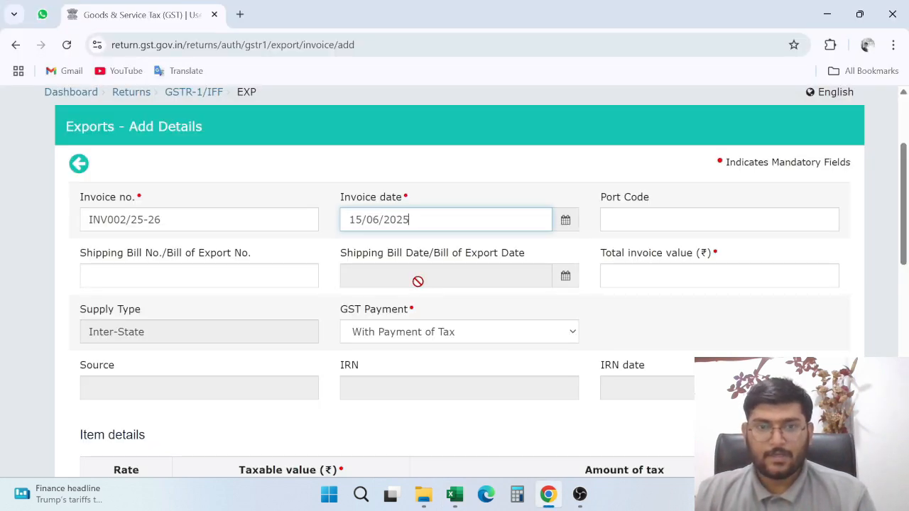
key("Tab")
Copy the port code INMUN1 of invoice INV002/25-26 from Excel into the portal form
key("alt+Tab")
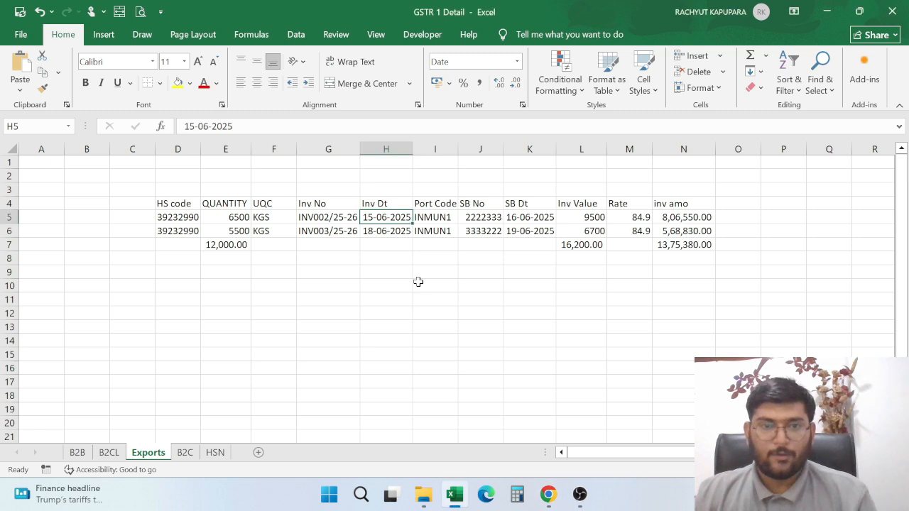
key("Right")
double_click(202, 127)
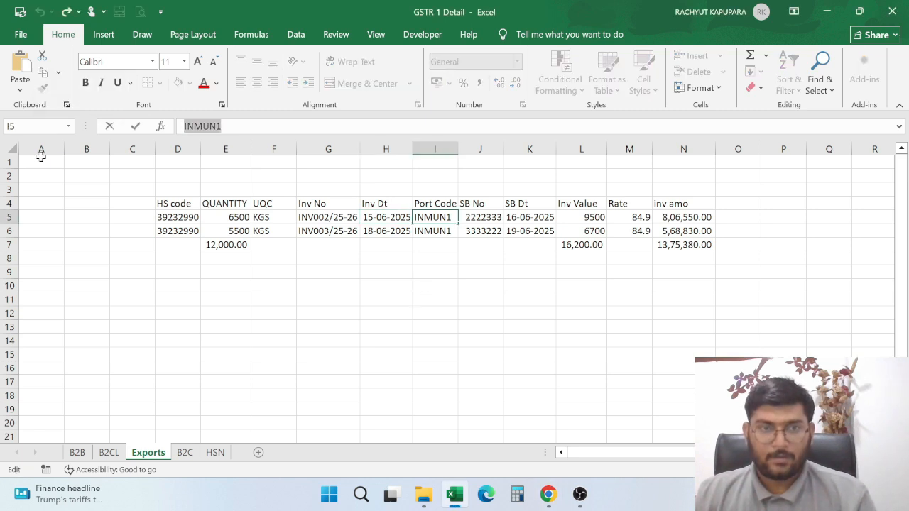
key("ctrl+c")
key("alt+Tab")
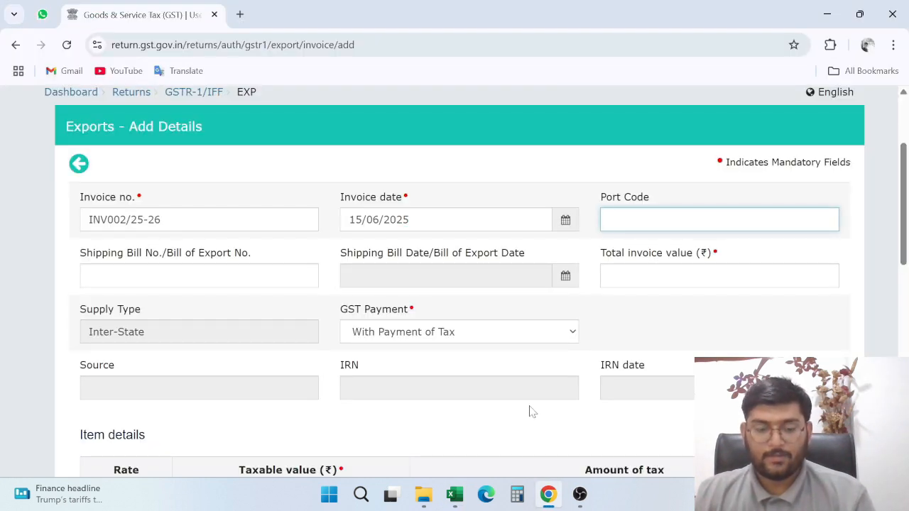
key("ctrl+v")
key("Tab")
Copy the shipping bill number 2222333 from Excel into the portal's export form
key("alt+Tab")
key("Right")
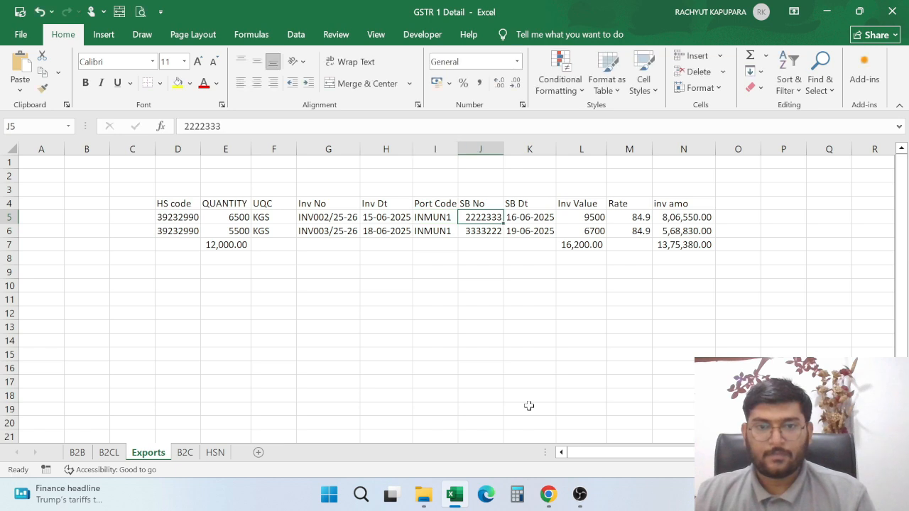
double_click(202, 126)
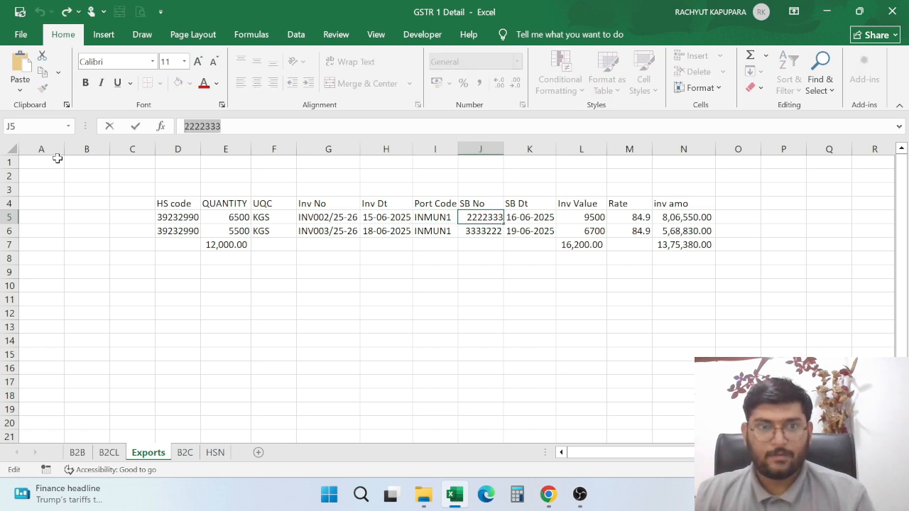
key("ctrl+c")
key("alt+Tab")
key("ctrl+v")
key("Tab")
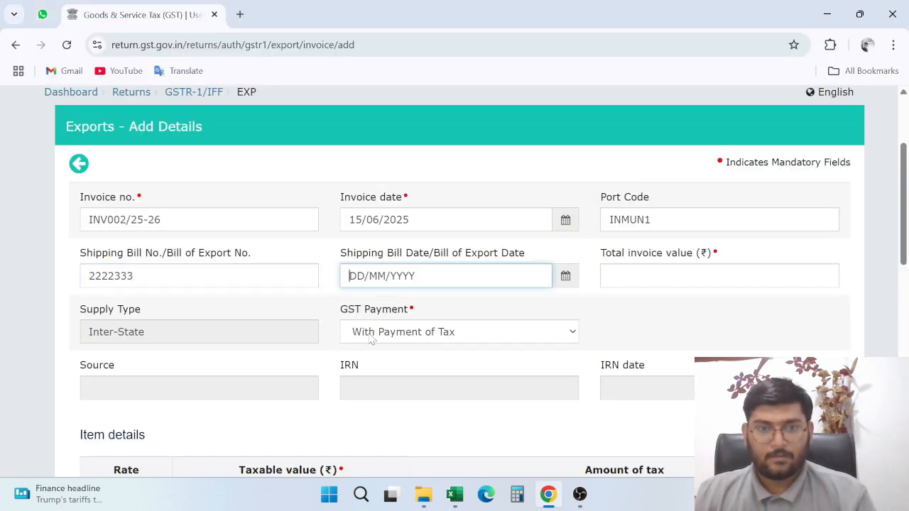
Check the shipping bill date in Excel and set it to 16/06/2025 in the portal form
key("alt+Tab")
key("Tab")
key("alt+Tab")
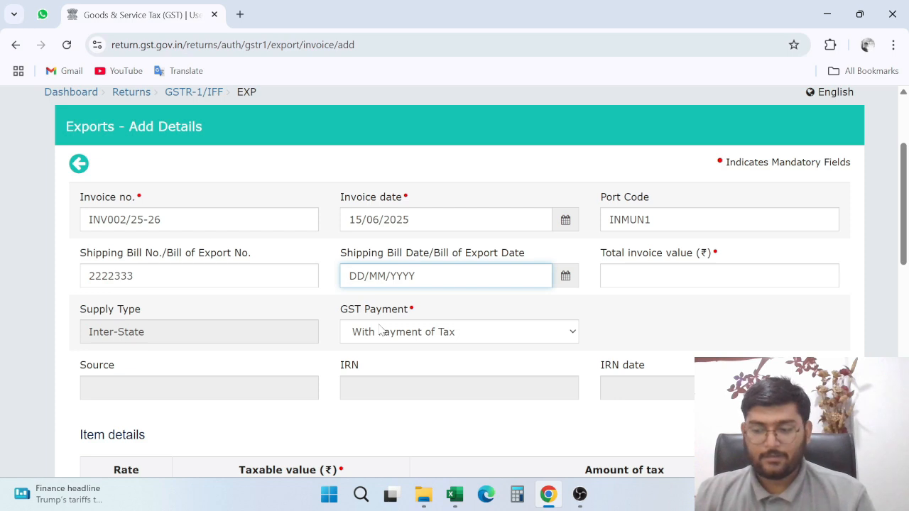
type("16/06/2025")
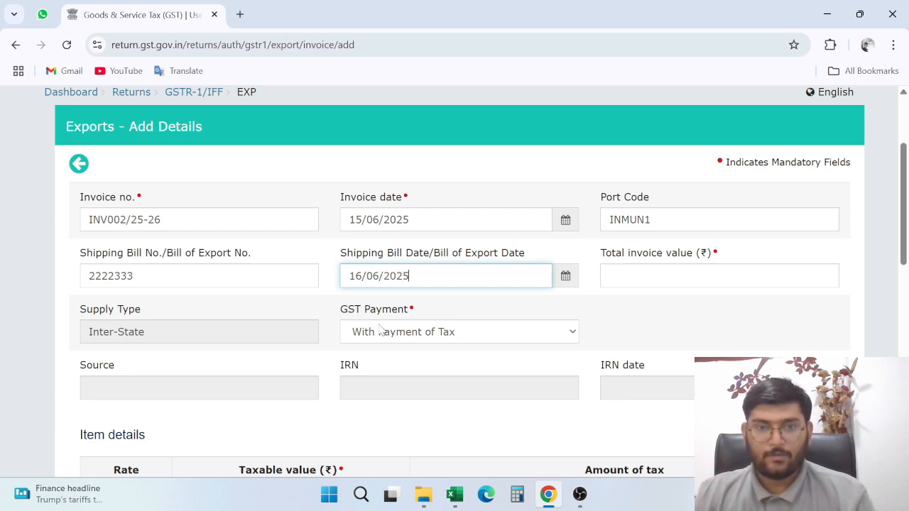
key("Tab")
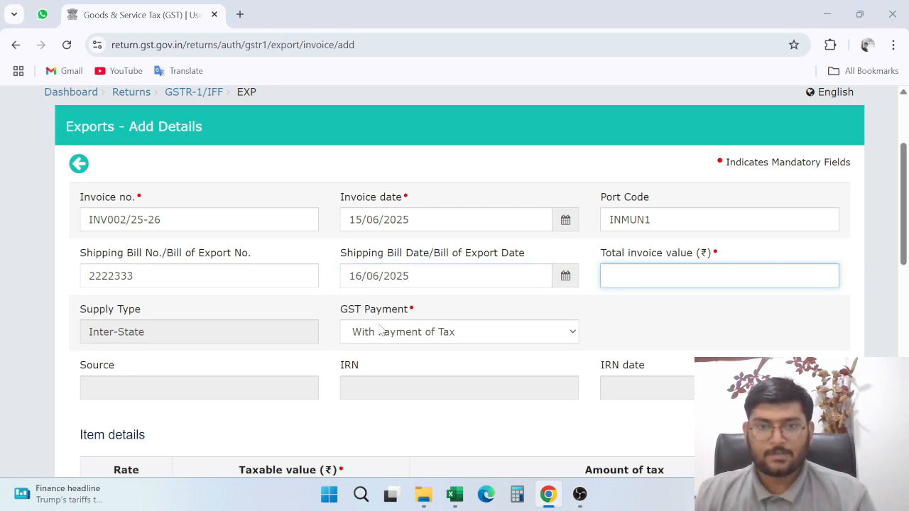
Look up the invoice amount of INV002/25-26 in Excel and enter 806550 as the portal's total invoice value
key("alt+Tab")
key("Tab")
key("Tab")
key("Tab")
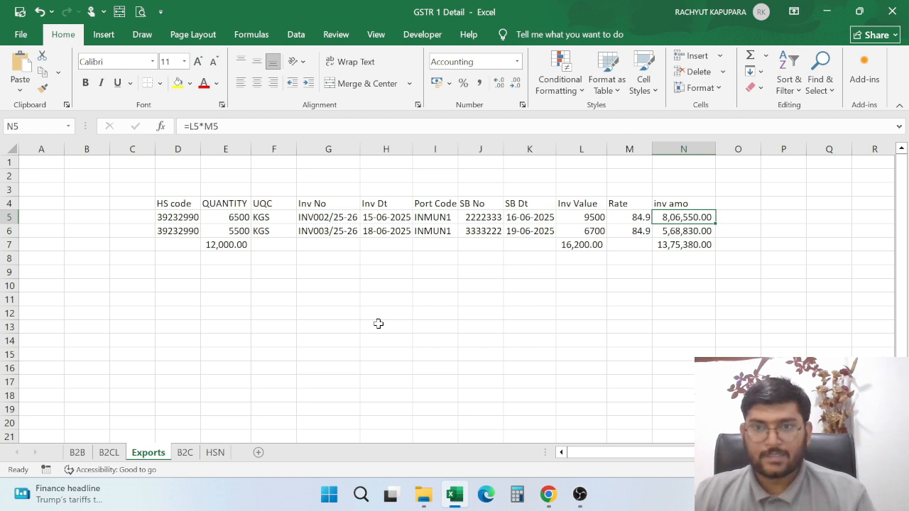
key("alt+Tab")
type("8")
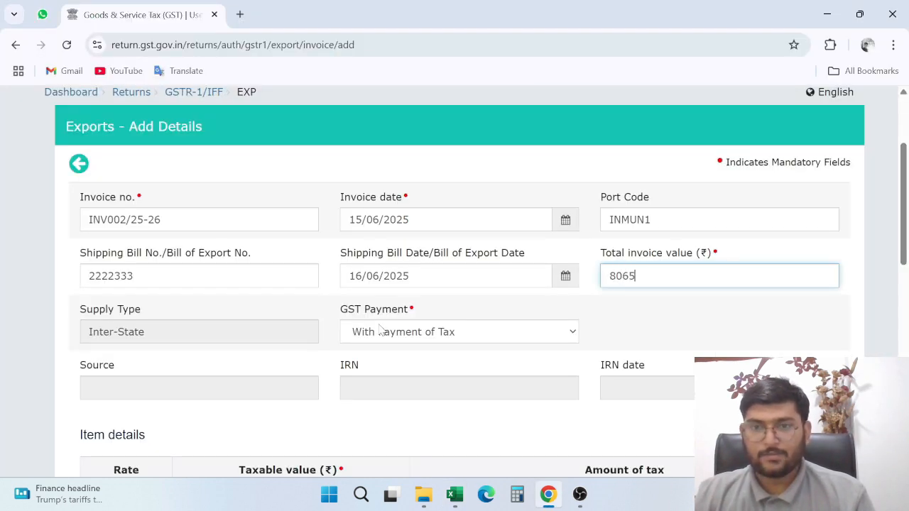
key("Tab")
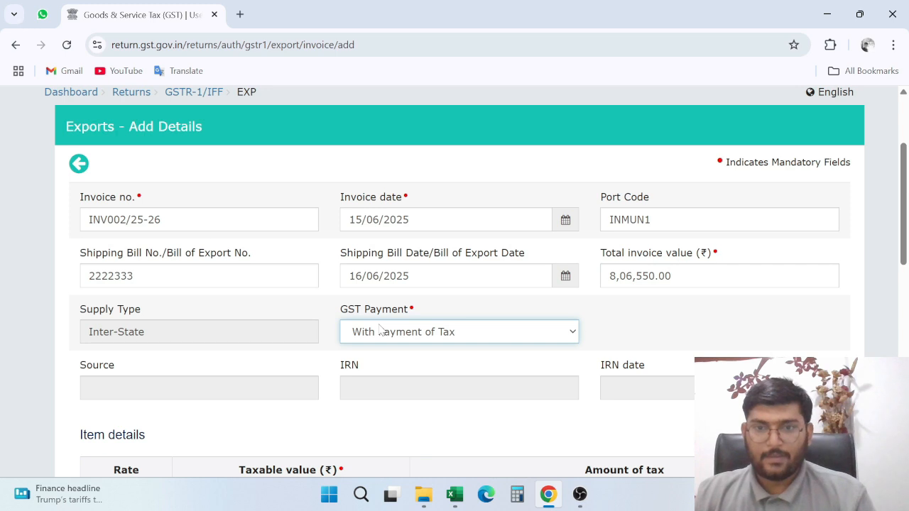
Set the GST payment of invoice INV002/25-26 to Without Payment of Tax
key("alt+Tab")
key("alt+Tab")
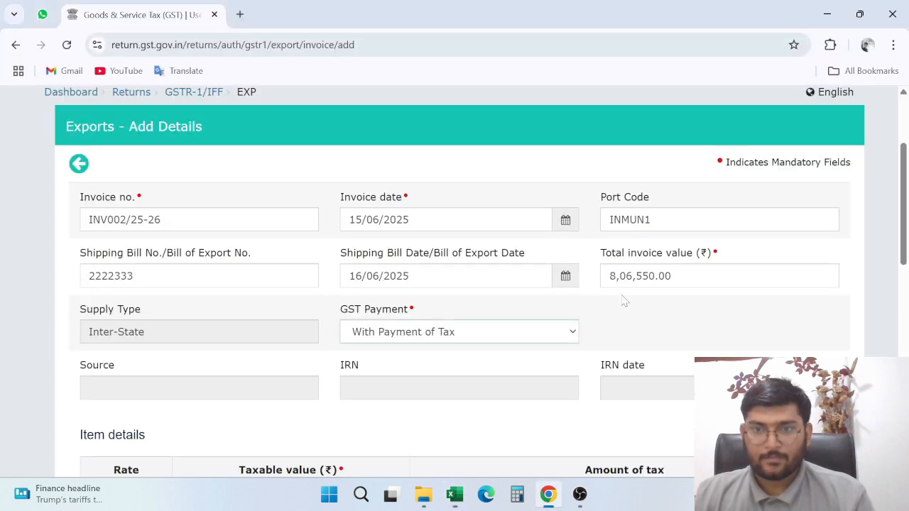
left_click(502, 339)
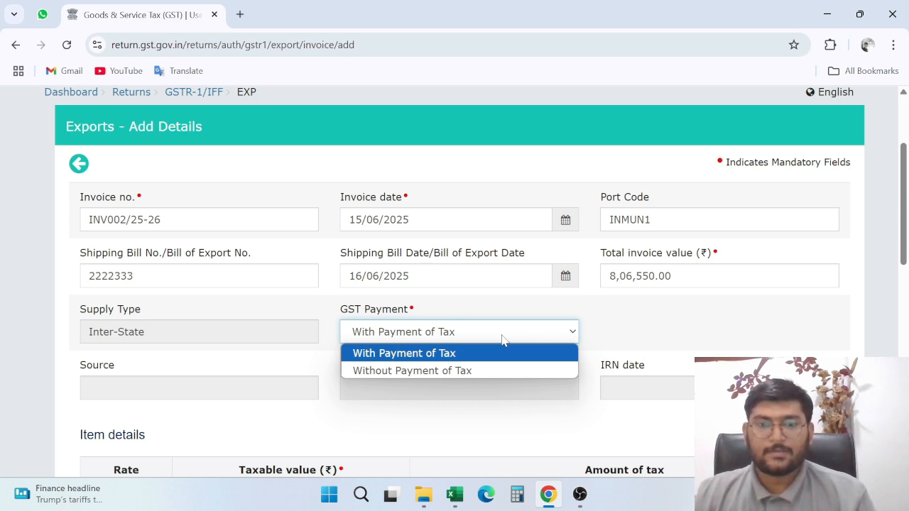
left_click(504, 371)
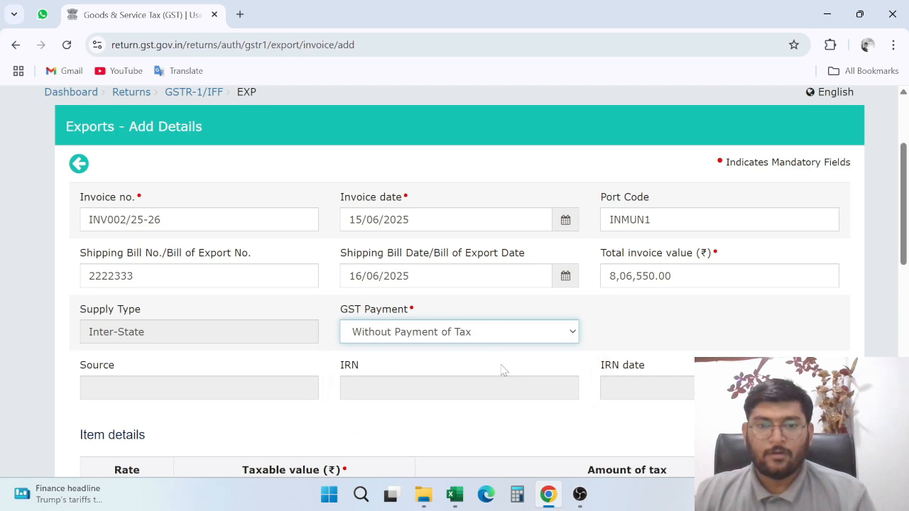
Check the invoice amount in Excel and enter 806550 as the portal's taxable value at the 18% rate for INV002/25-26
scroll(637, 327, "down", 8)
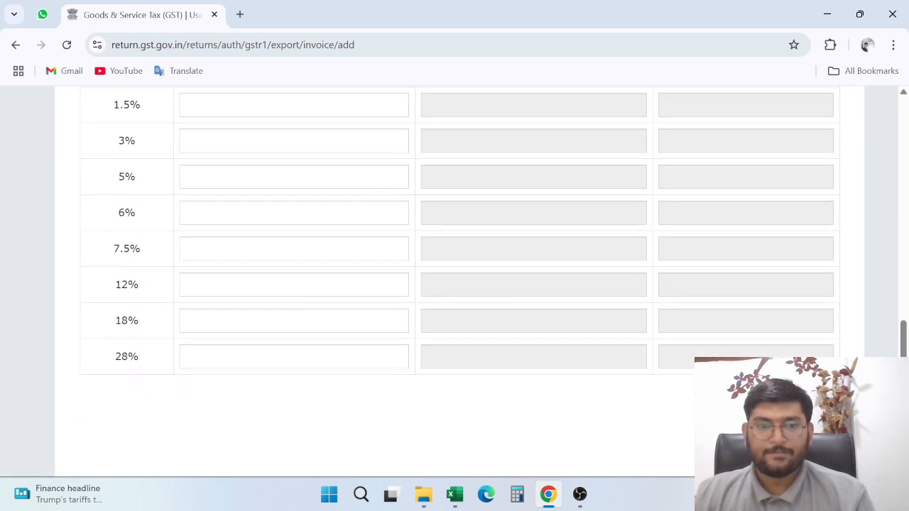
left_click(294, 320)
key("alt+Tab")
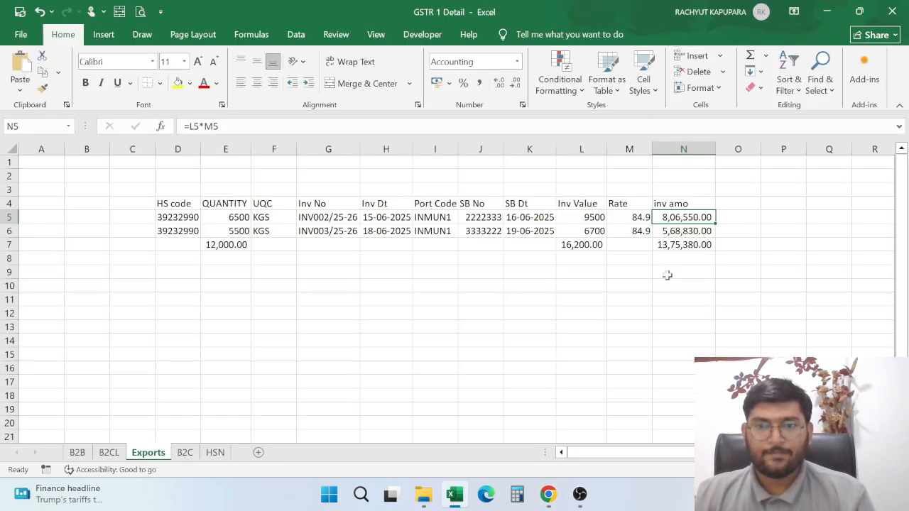
key("alt+Tab")
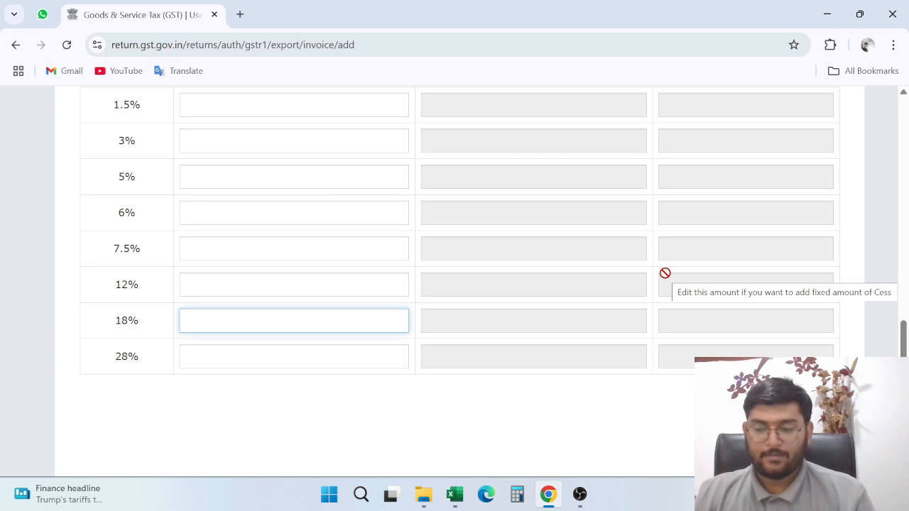
type("8,")
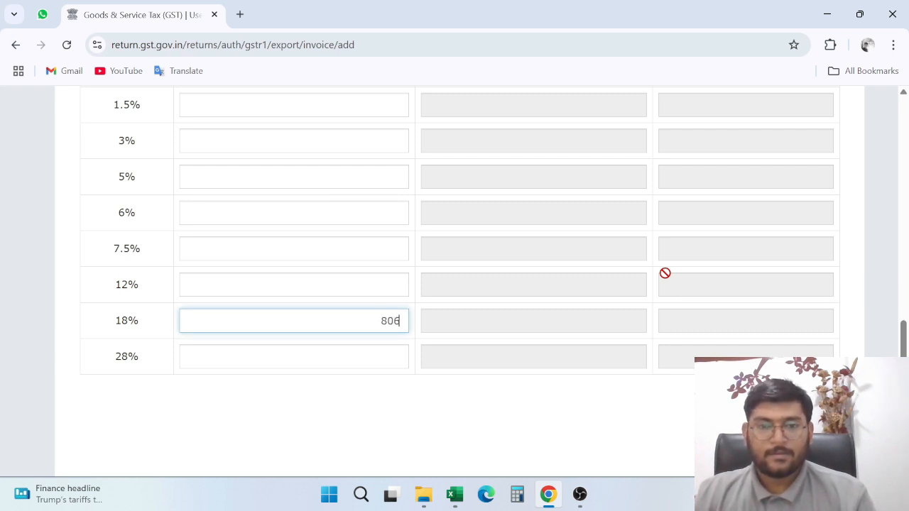
type("06,550")
key("Tab")
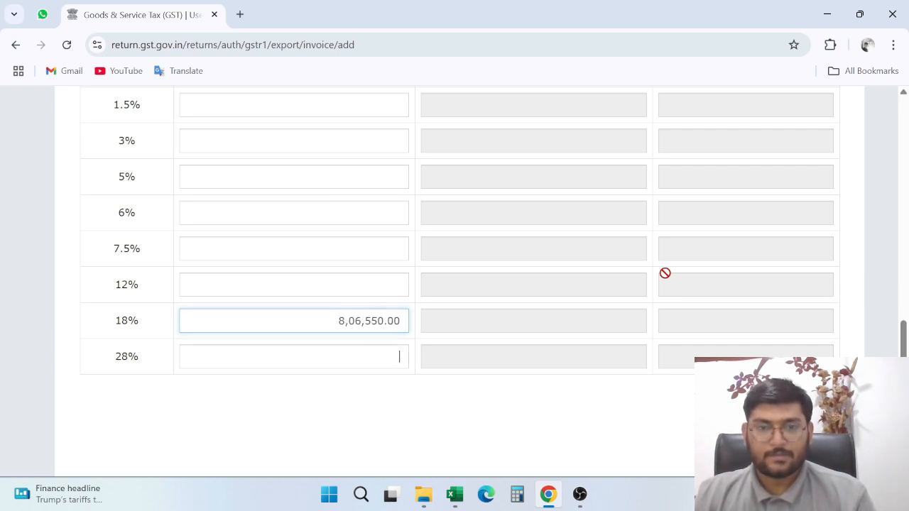
Save export invoice INV002/25-26 in the portal, leaving the form ready for another invoice
scroll(769, 295, "down", 1)
left_click(815, 373)
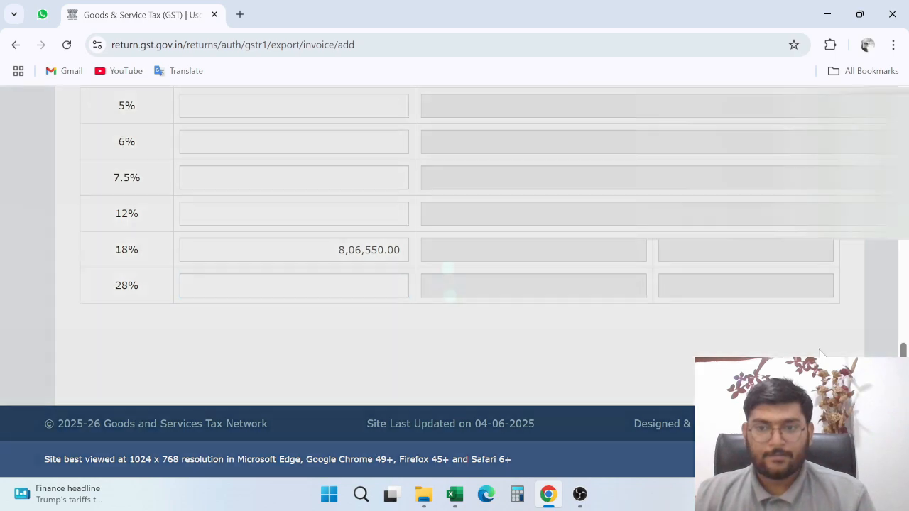
scroll(705, 284, "down", 11)
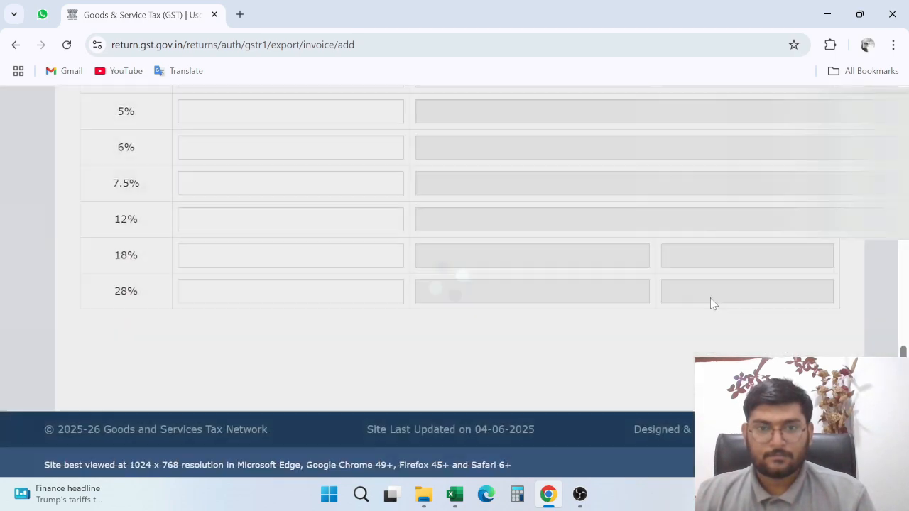
scroll(703, 306, "up", 10)
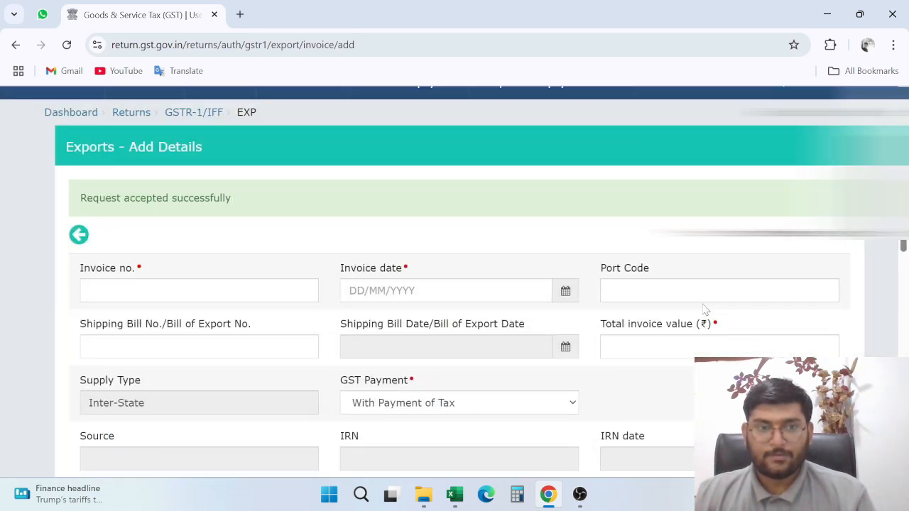
Copy the invoice number INV003/25-26 from the Exports sheet in Excel into the portal's export form
key("alt+Tab")
double_click(328, 231)
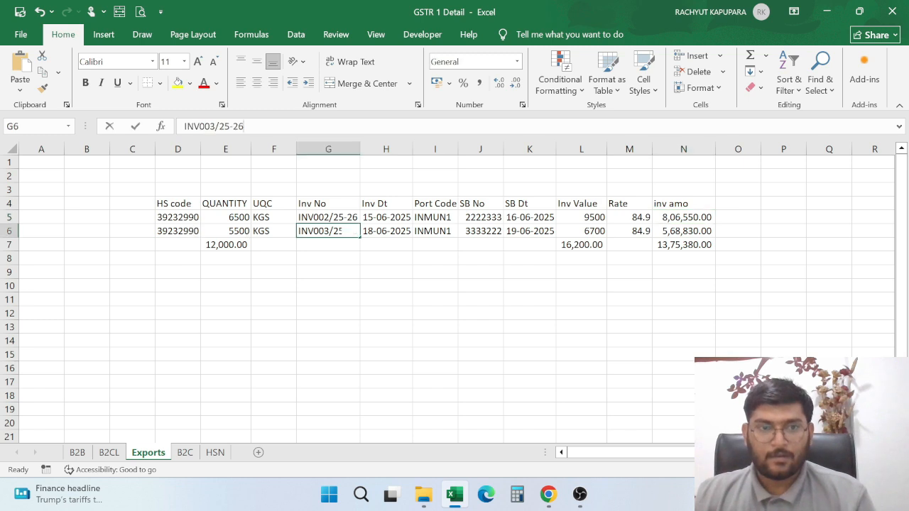
left_click_drag(355, 231, 291, 216)
key("ctrl+c")
key("alt+Tab")
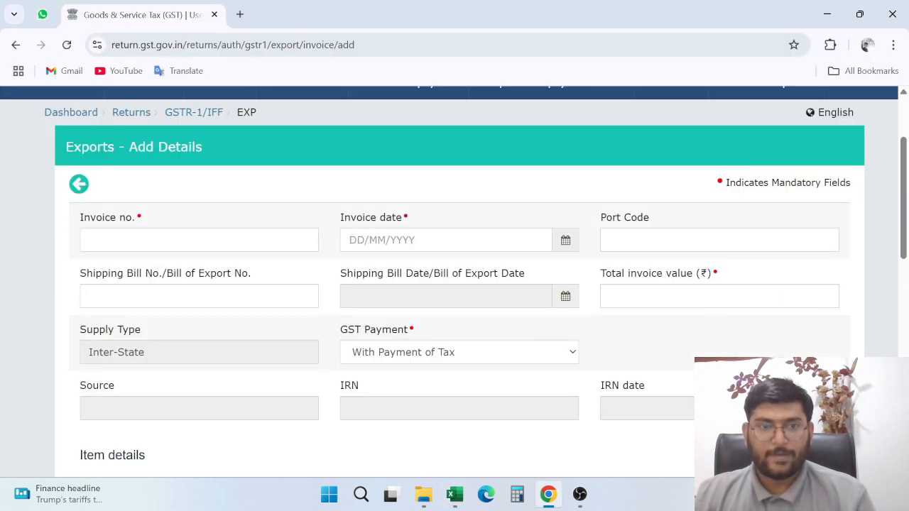
left_click(199, 239)
key("ctrl+v")
key("Tab")
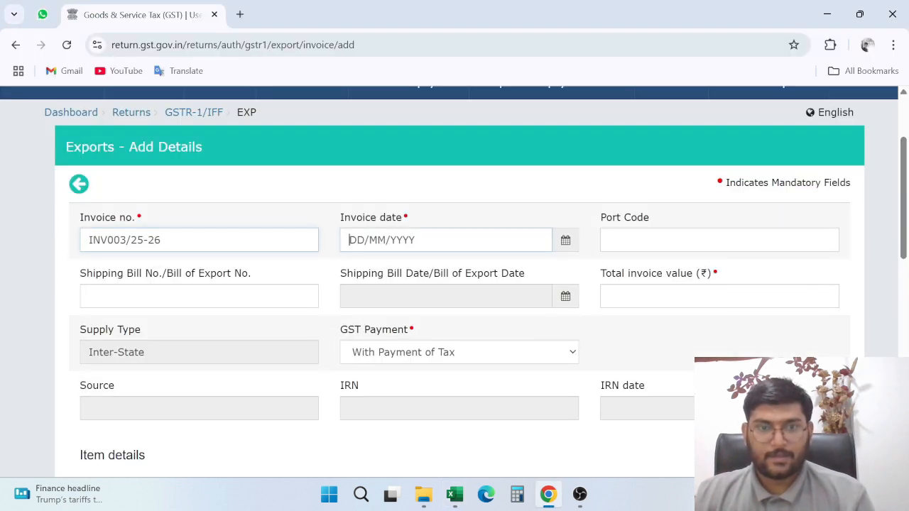
Check the invoice date of INV003/25-26 in Excel and set it to 18/06/2025 in the portal form
key("alt+Tab")
key("Tab")
key("alt+Tab")
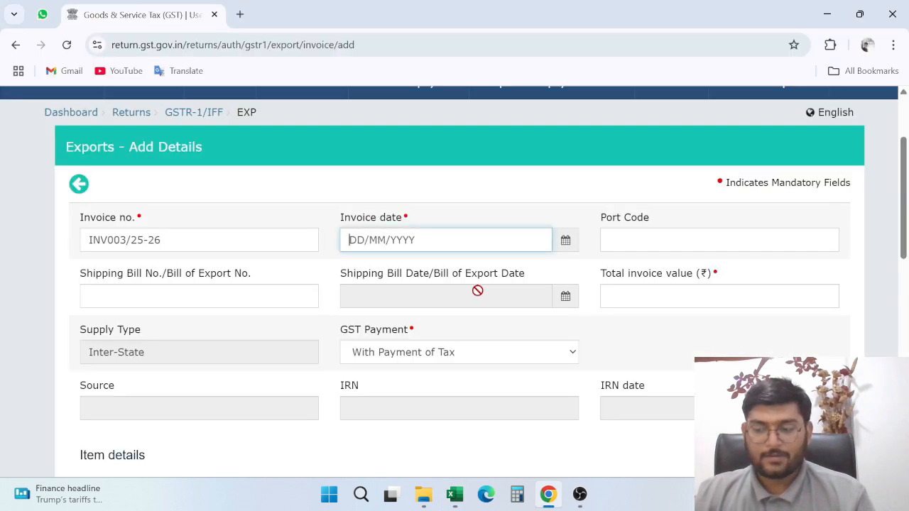
type("18/")
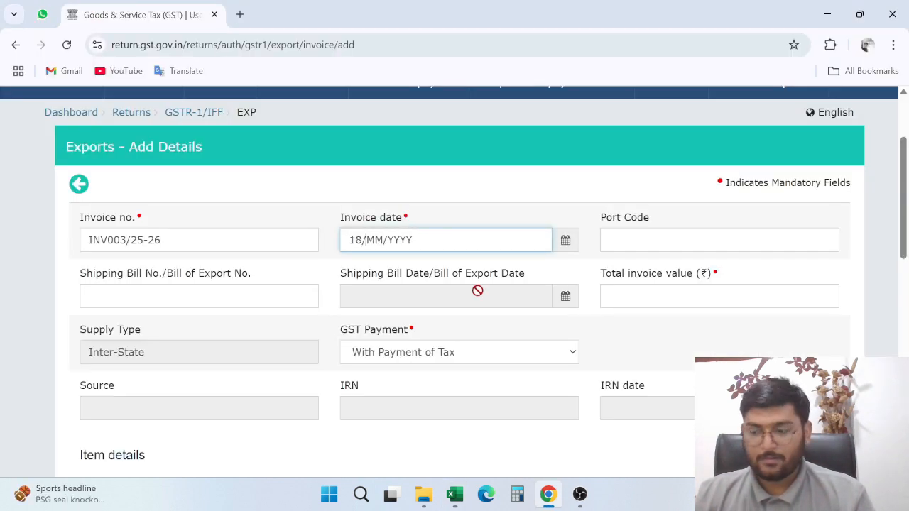
type("06/2025")
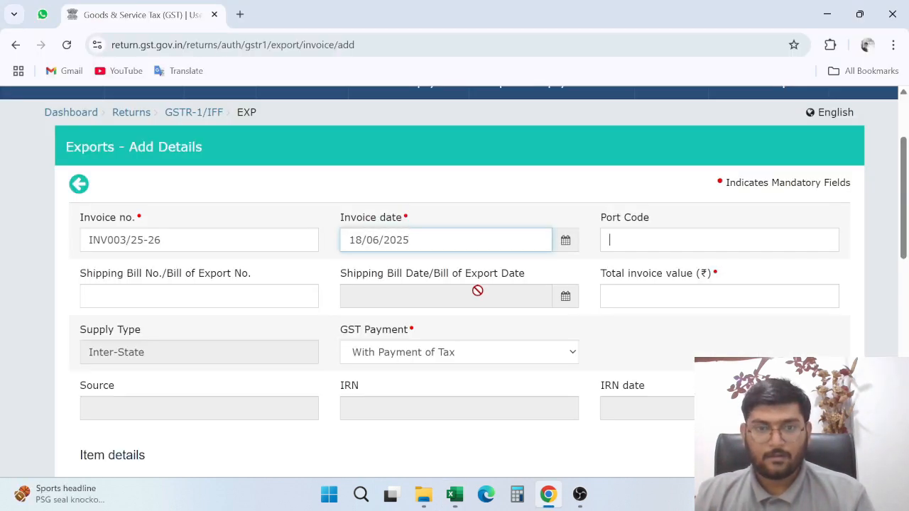
Copy the port code INMUN1 of INV003/25-26 from Excel into the portal's export form
key("alt+Tab")
key("Tab")
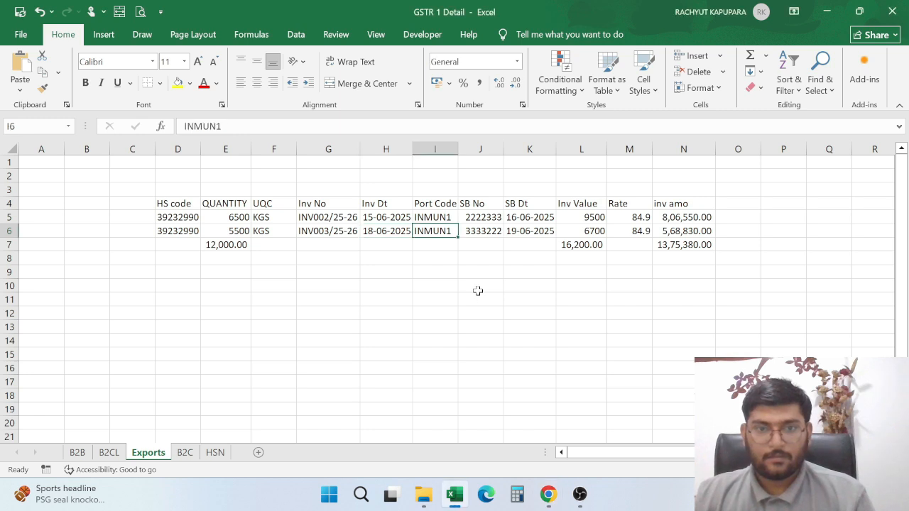
double_click(203, 126)
key("ctrl+c")
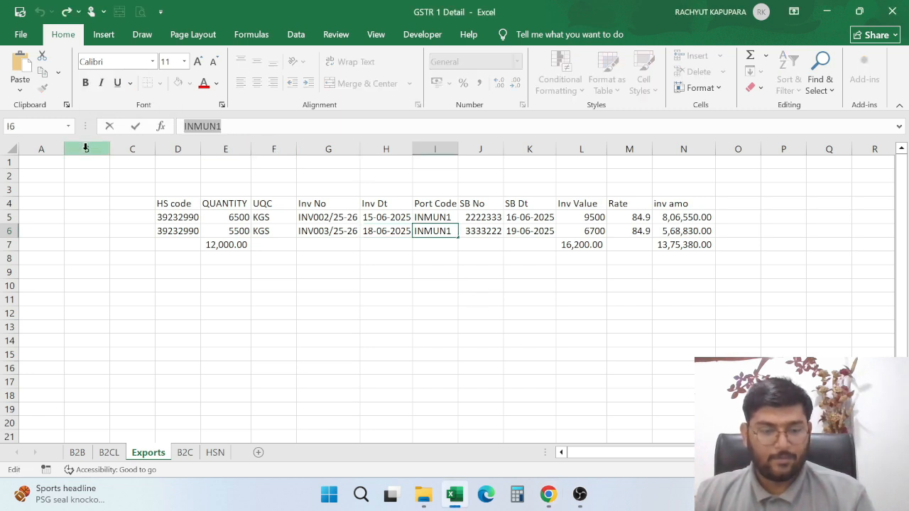
key("alt+Tab")
key("Tab")
key("ctrl+v")
key("Tab")
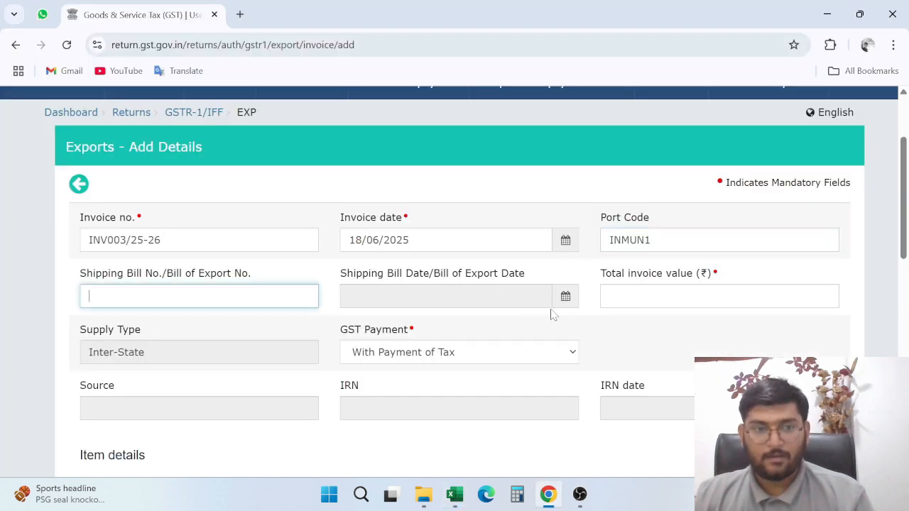
Copy the shipping bill number 3333222 from Excel into the portal's export form
key("alt+Tab")
key("Tab")
double_click(202, 125)
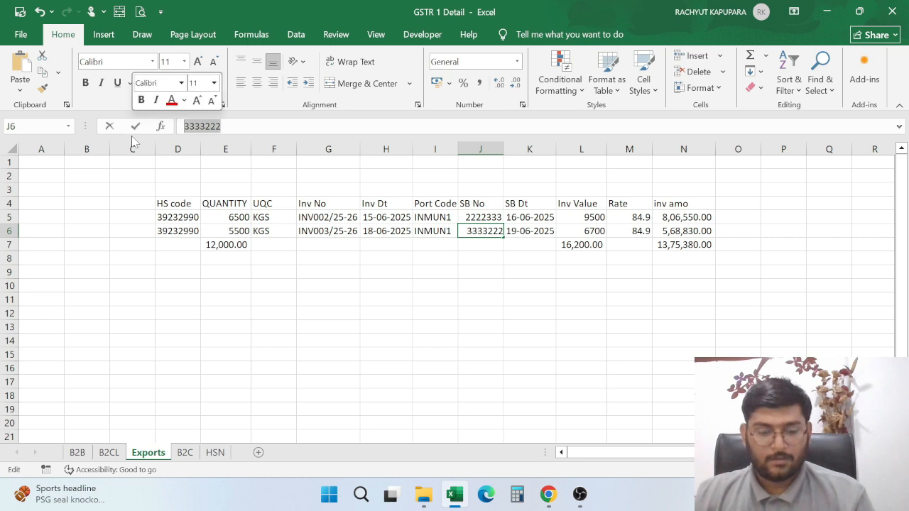
key("ctrl+c")
key("alt+Tab")
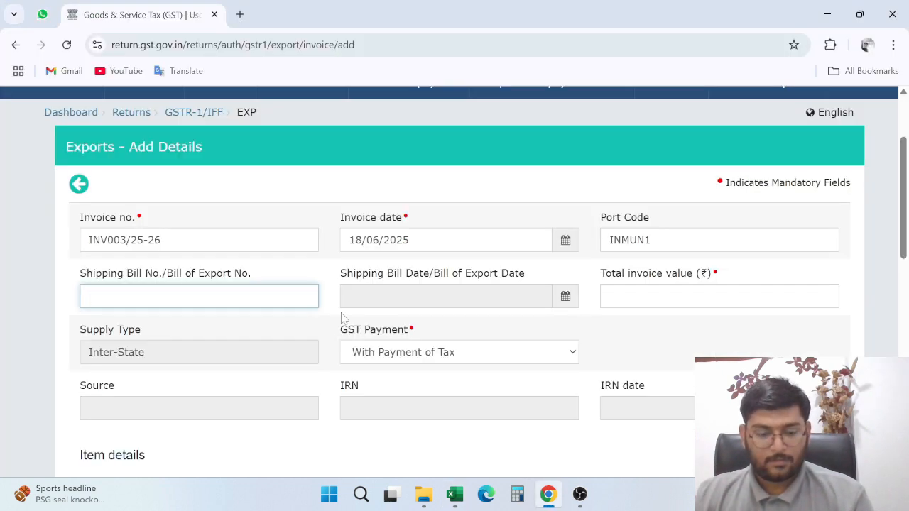
key("ctrl+v")
key("Tab")
Check the shipping bill date of INV003/25-26 in Excel and set it to 19/06/2025 in the portal form
key("alt+Tab")
key("Tab")
key("alt+Tab")
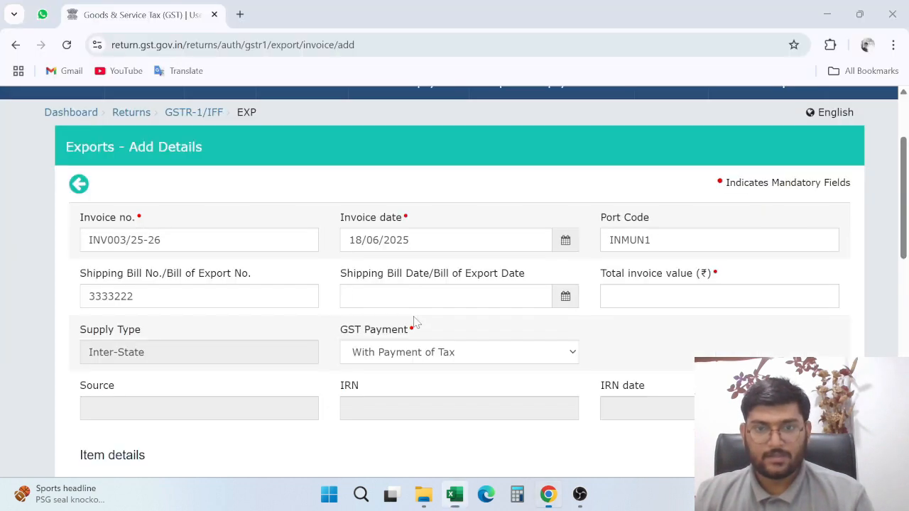
type("19/06/")
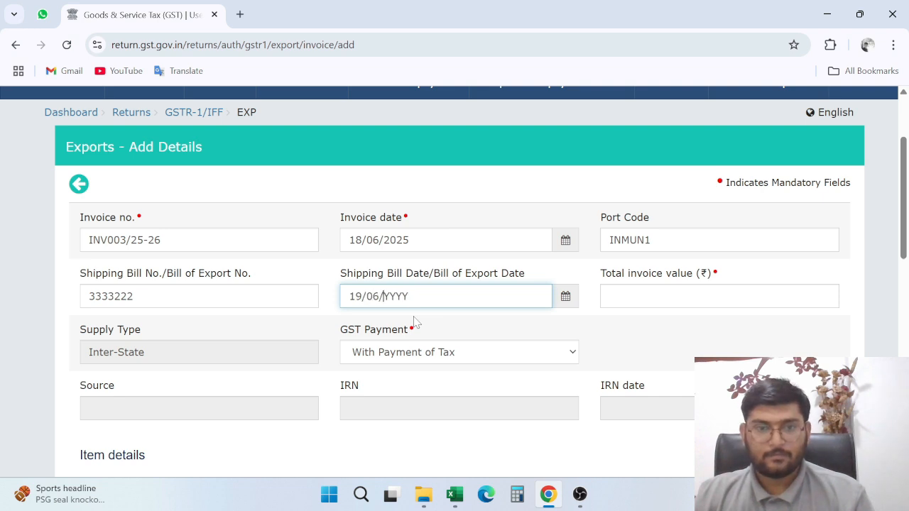
type("2025")
key("Tab")
Look up the invoice amount of INV003/25-26 in Excel and enter 568830 as the portal's total invoice value
key("alt+Tab")
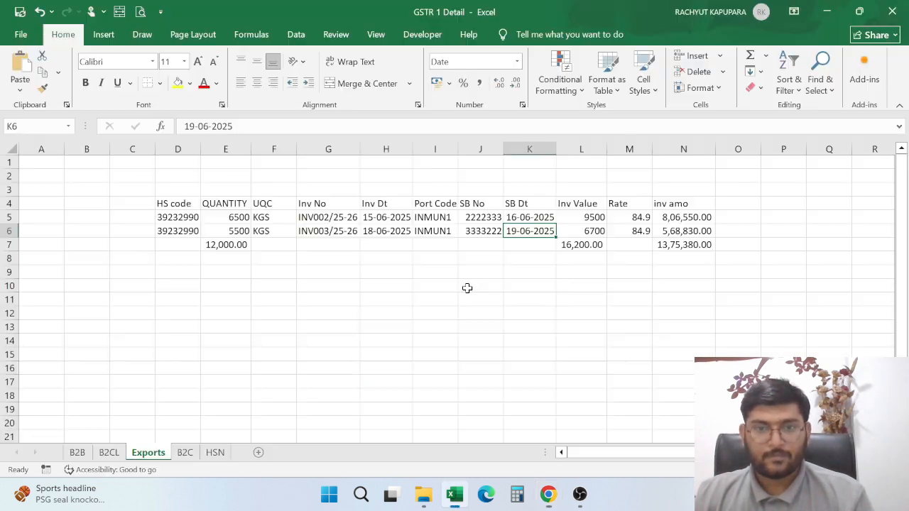
key("Right")
key("Right")
key("Right")
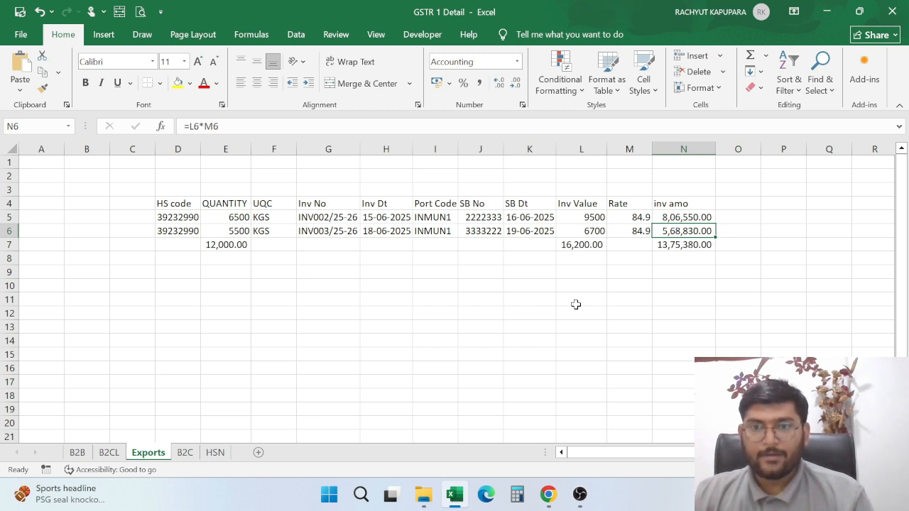
key("alt+Tab")
type("568")
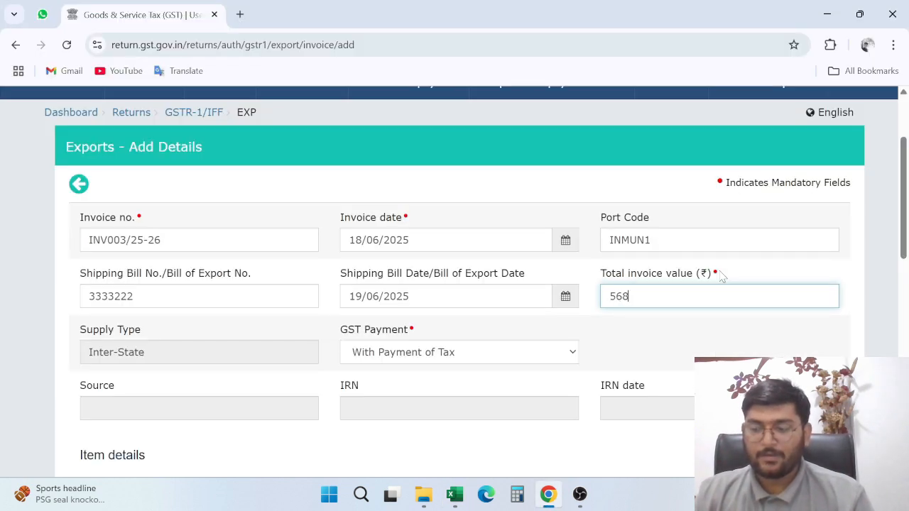
type("830")
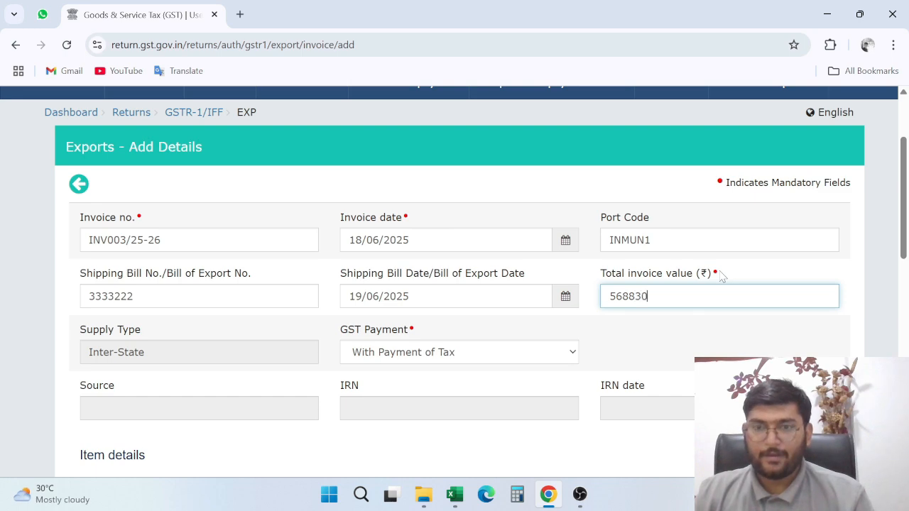
key("Tab")
Set the GST payment of invoice INV003/25-26 to Without Payment of Tax
key("alt+Tab")
key("alt+Tab")
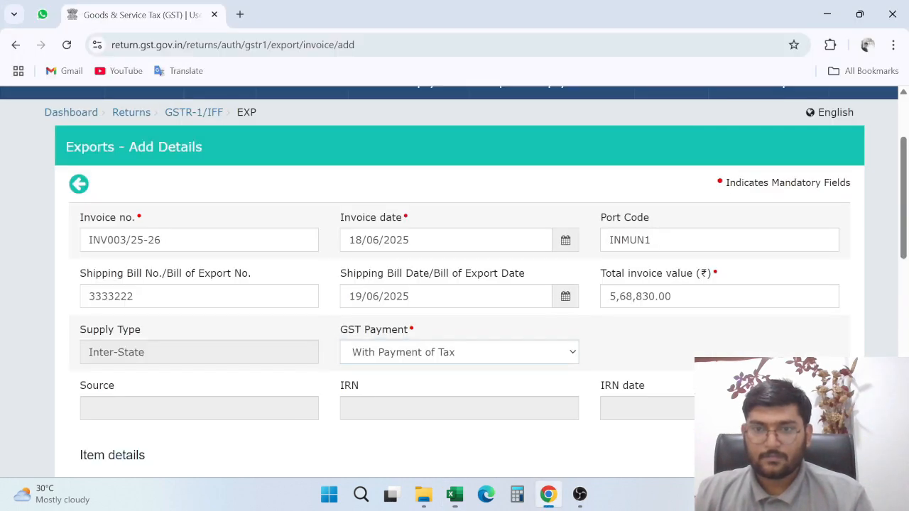
left_click(454, 352)
left_click(454, 391)
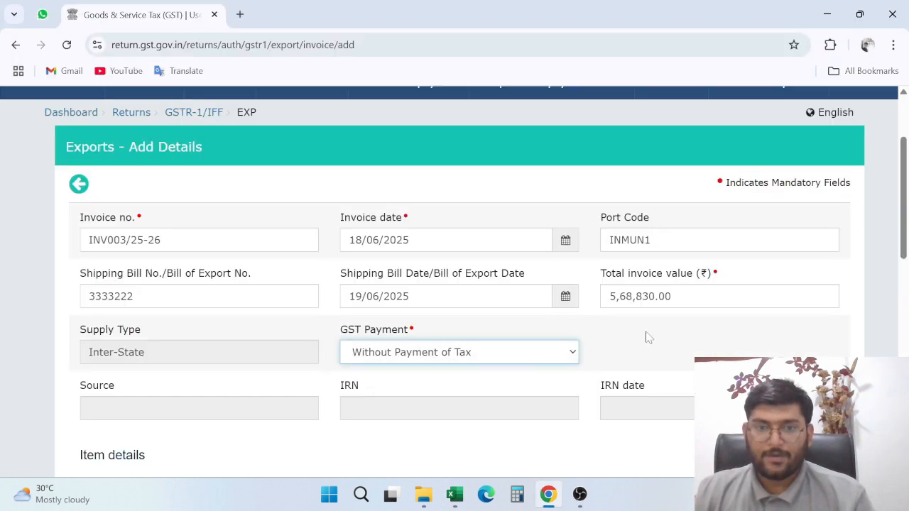
Enter 568830 as the taxable value of INV003/25-26 at the 18% rate, checking the amount against Excel
scroll(646, 336, "down", 8)
left_click(347, 341)
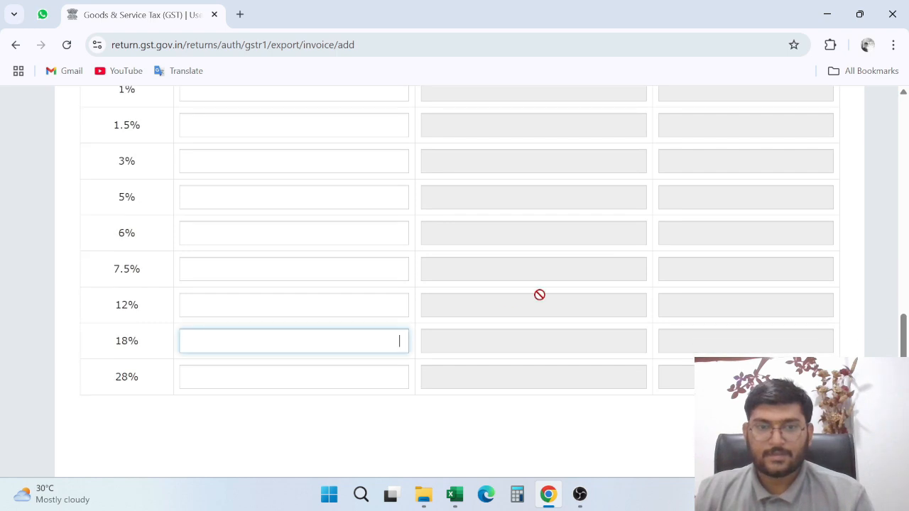
key("alt+Tab")
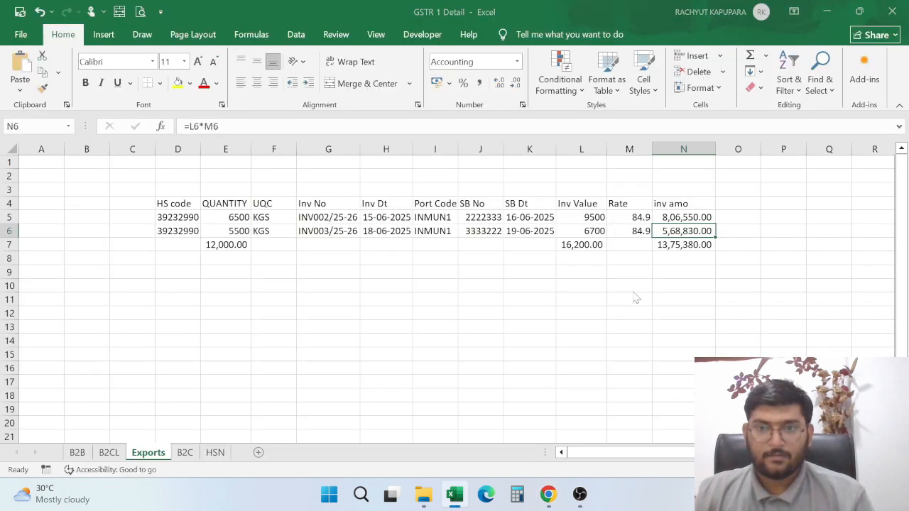
key("alt+Tab")
type("5,68,")
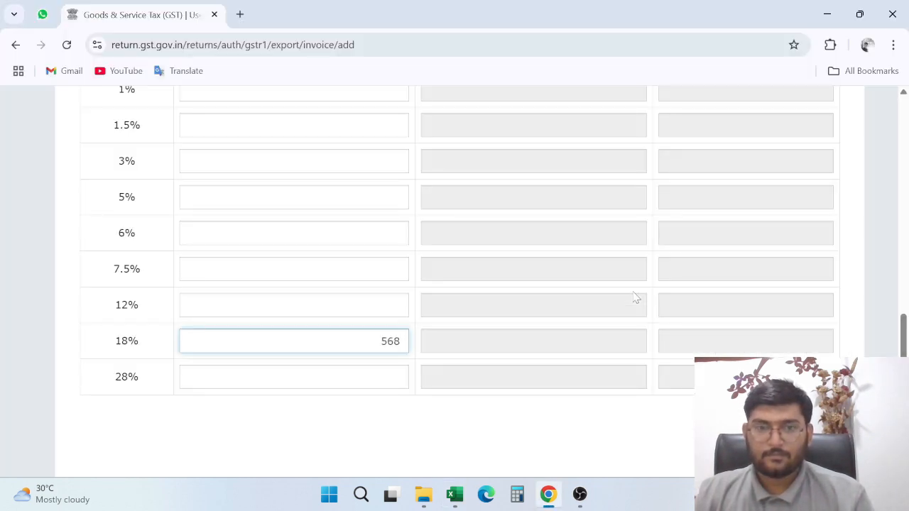
type("830")
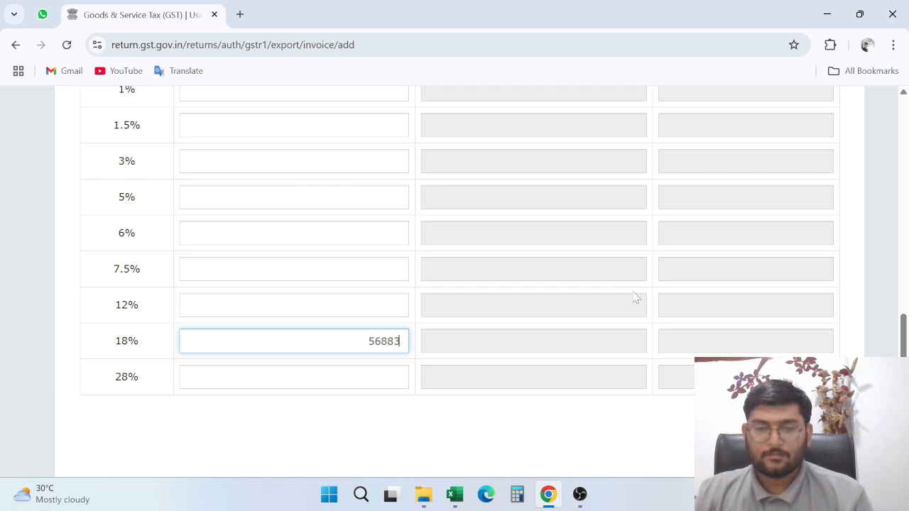
key("Tab")
key("alt+Tab")
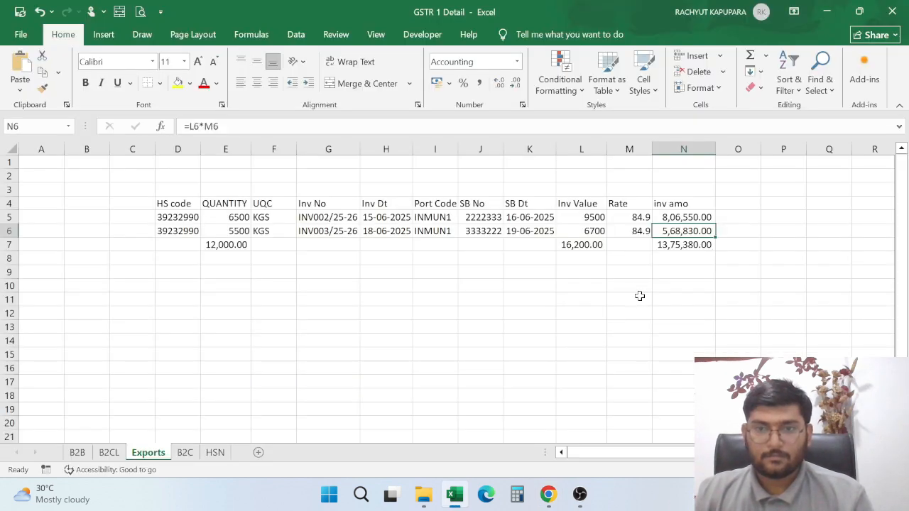
key("alt+Tab")
Review and save export invoice INV003/25-26, and go back to the GSTR-1 section overview
scroll(650, 302, "up", 6)
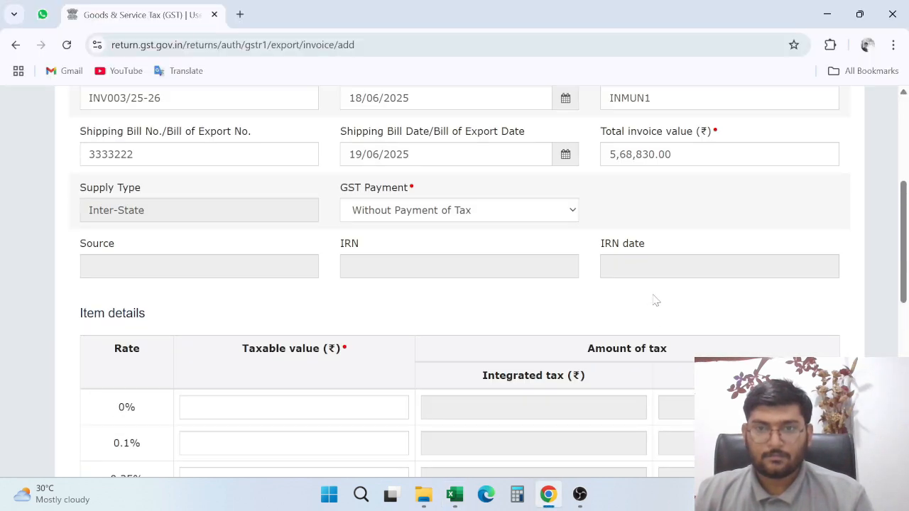
scroll(656, 300, "down", 7)
left_click(815, 368)
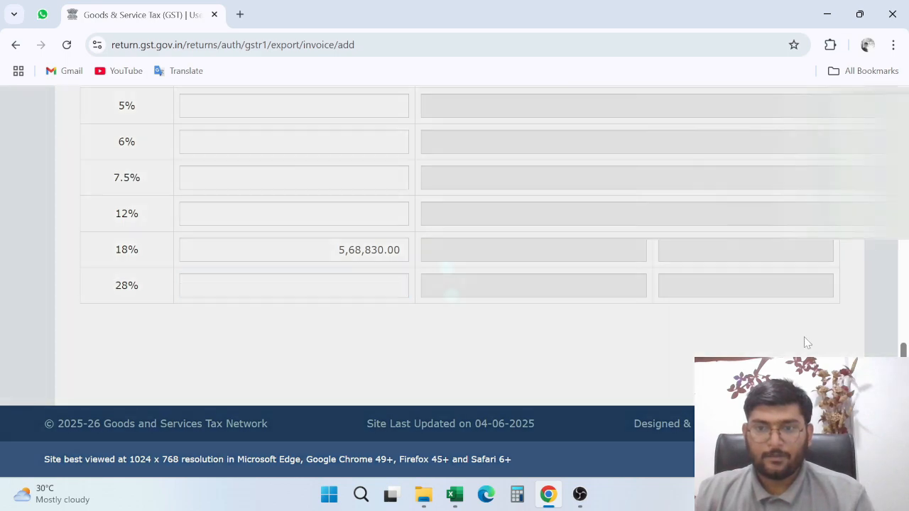
scroll(692, 305, "down", 13)
left_click(766, 368)
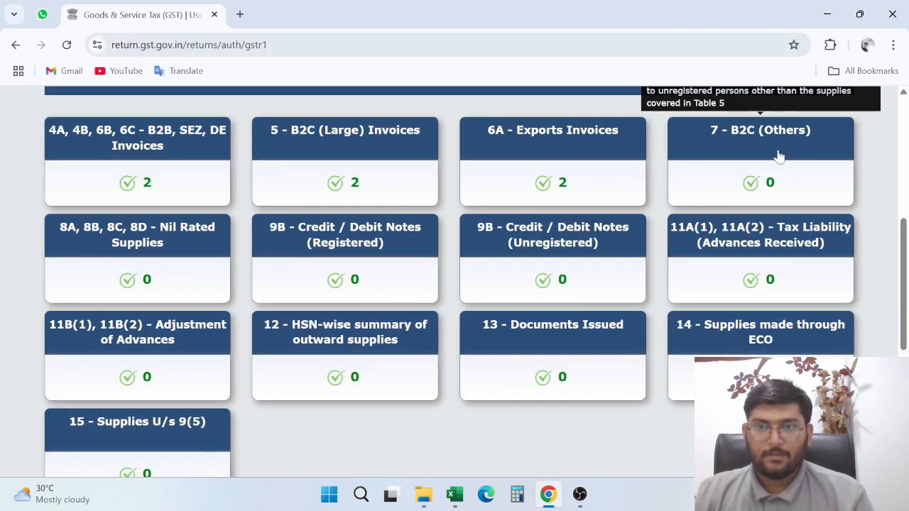
Open the 7 - B2C (Others) section and start adding a record
left_click(778, 155)
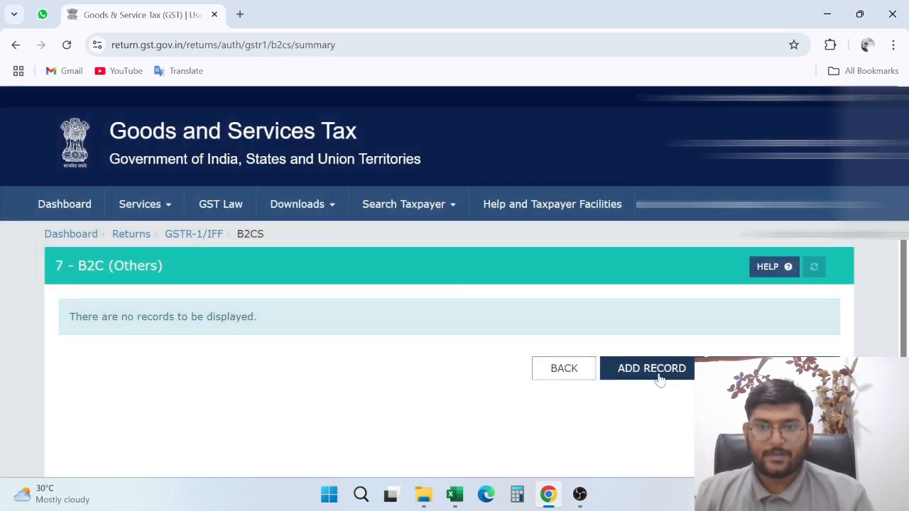
left_click(651, 369)
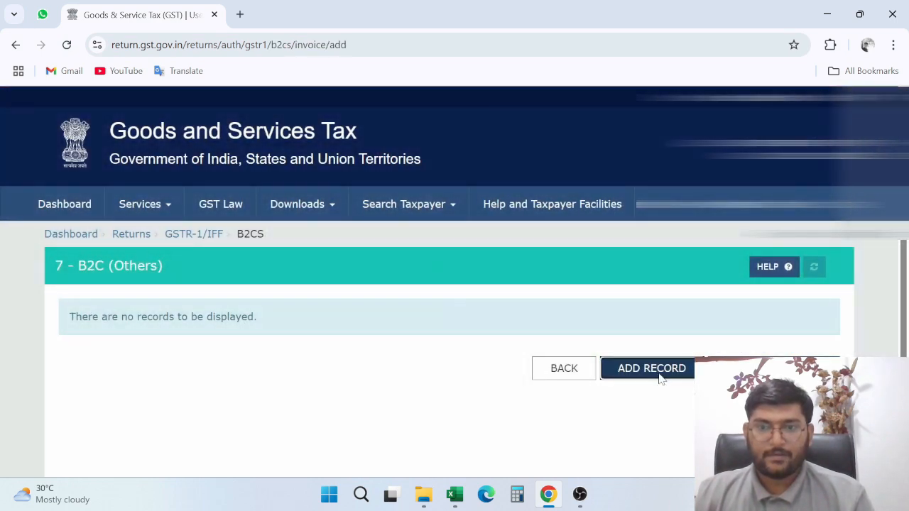
scroll(575, 246, "down", 2)
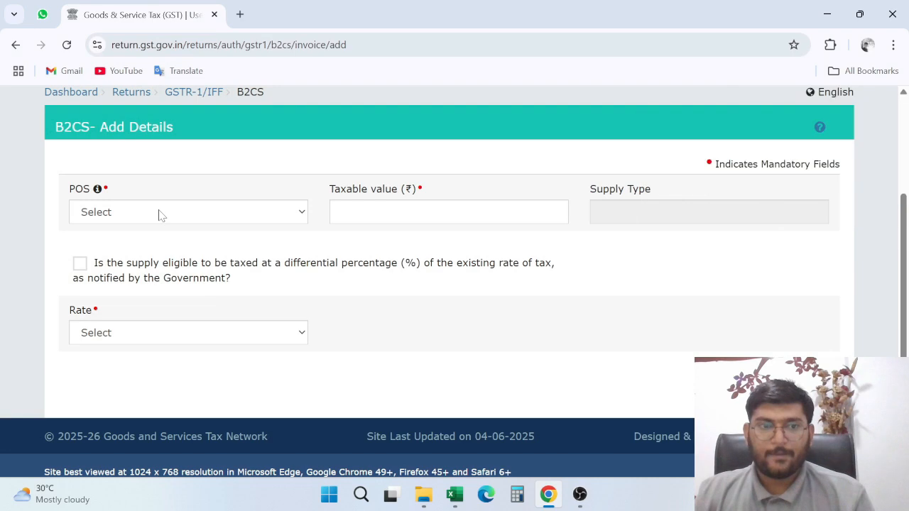
Look up the first row's place of supply on the Excel B2C sheet and set the portal record's POS to 30-Goa
left_click(161, 213)
key("alt+Tab")
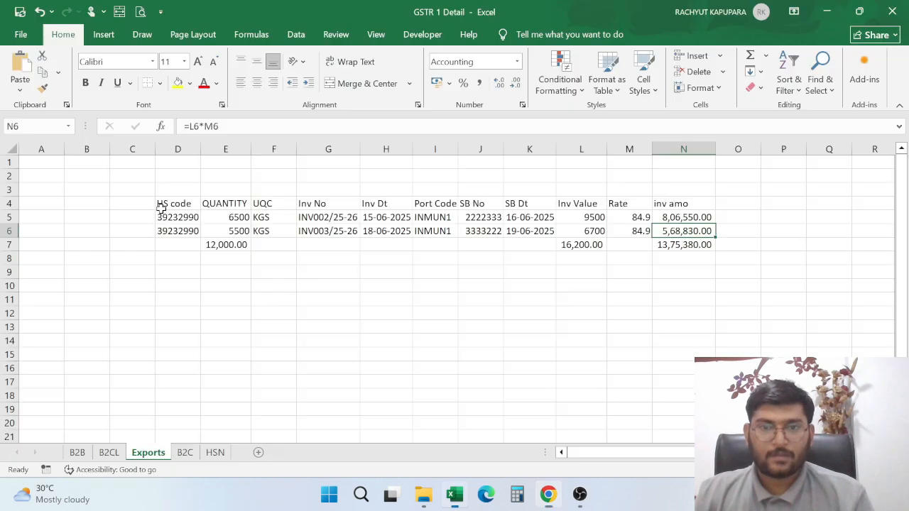
left_click(184, 455)
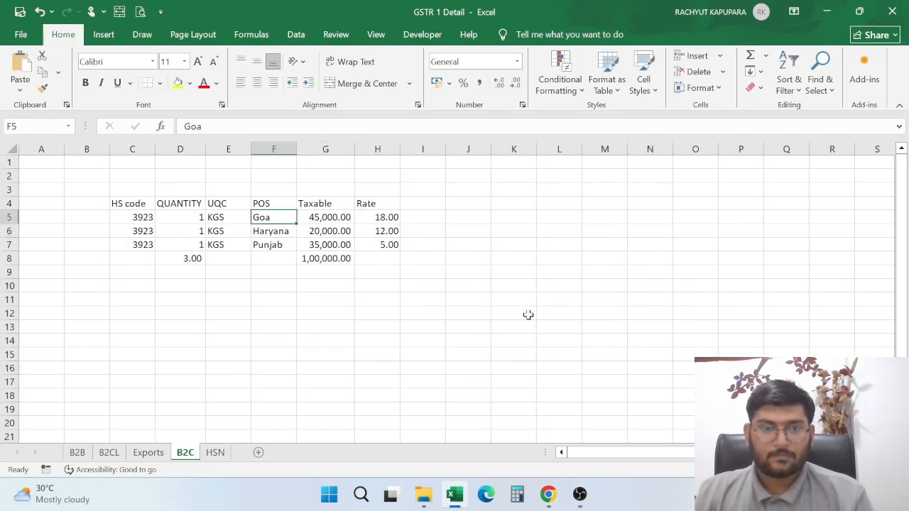
key("alt+Tab")
left_click(132, 213)
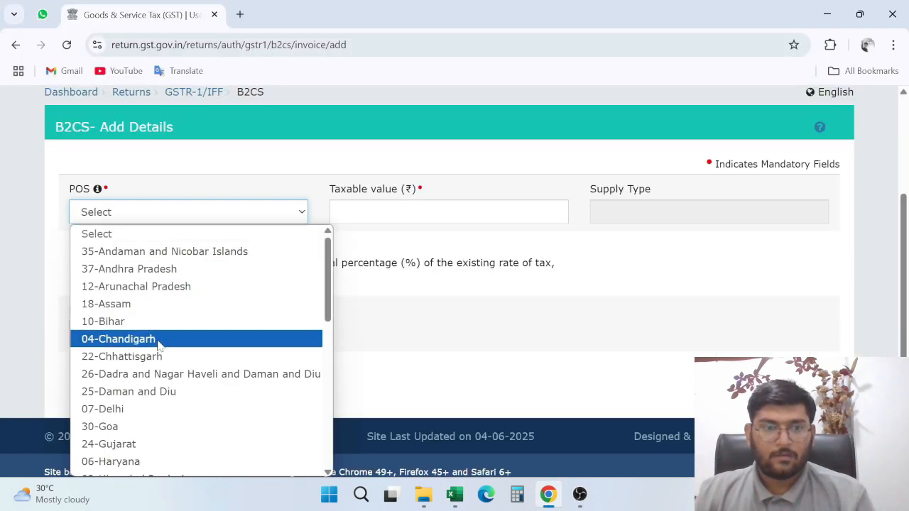
left_click(142, 427)
Look up the Goa row's taxable amount in Excel and enter 45000 as the record's taxable value
left_click(560, 211)
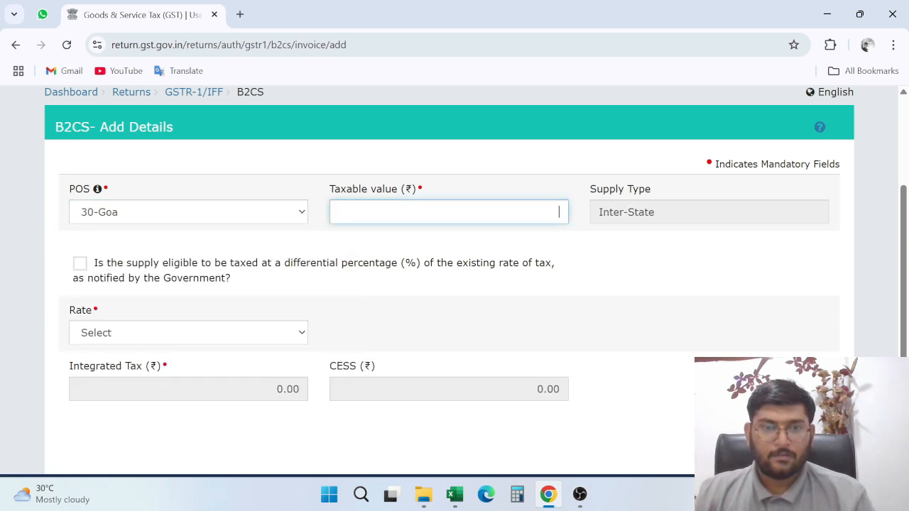
key("alt+Tab")
key("Right")
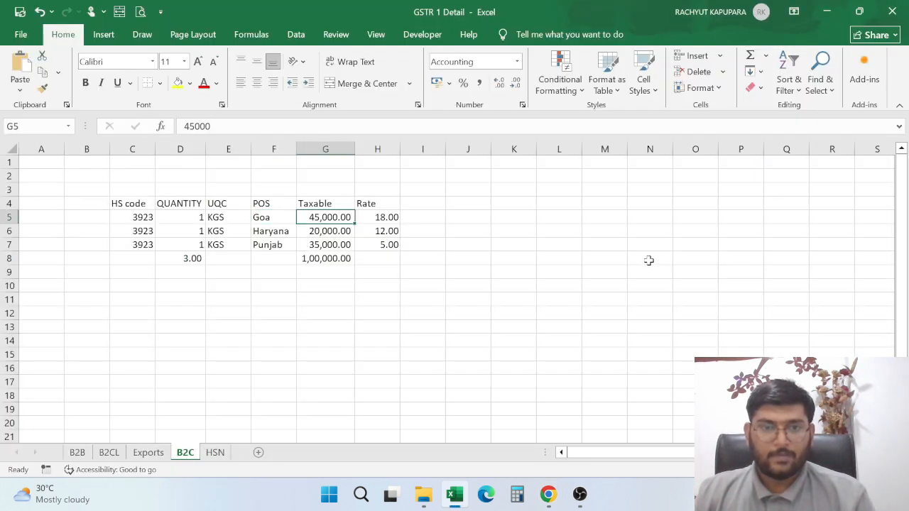
key("alt+Tab")
type("45")
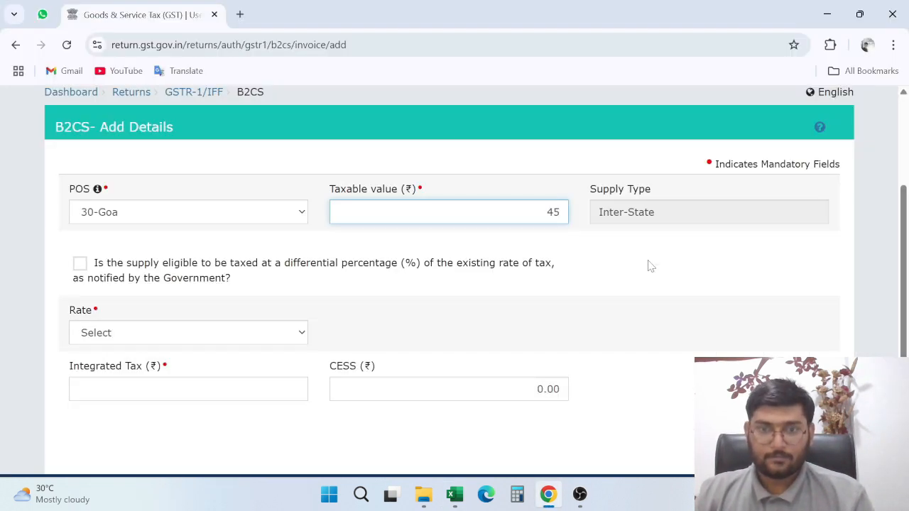
type("000")
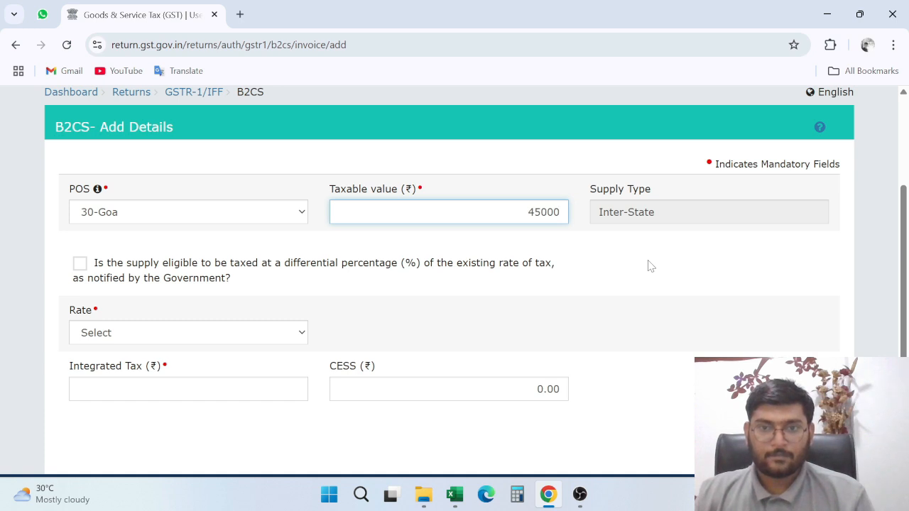
key("Tab")
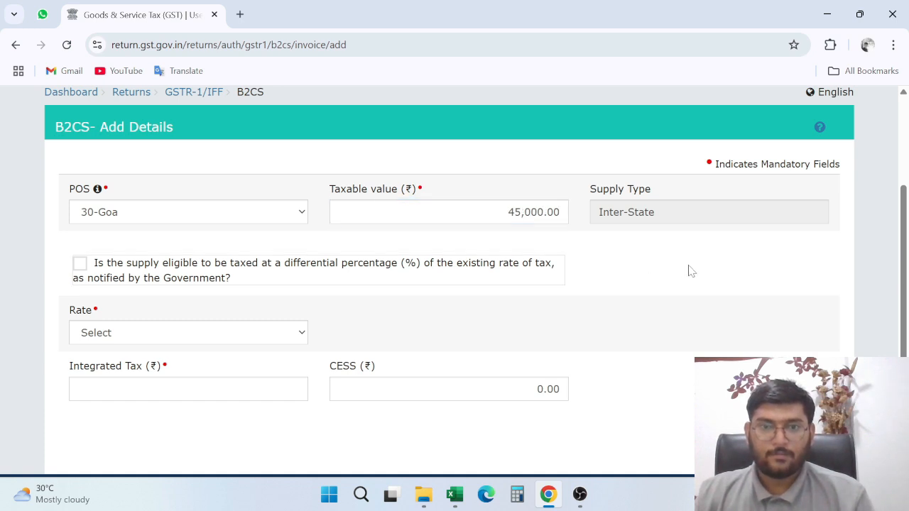
Check the Goa row's rate in Excel and set the portal record's tax rate to 18
scroll(678, 266, "down", 1)
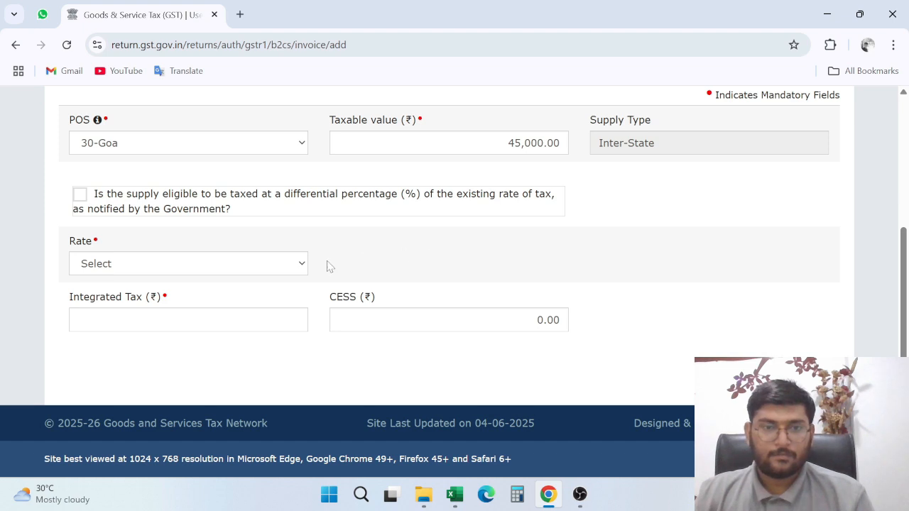
left_click(242, 267)
left_click(241, 268)
key("alt+Tab")
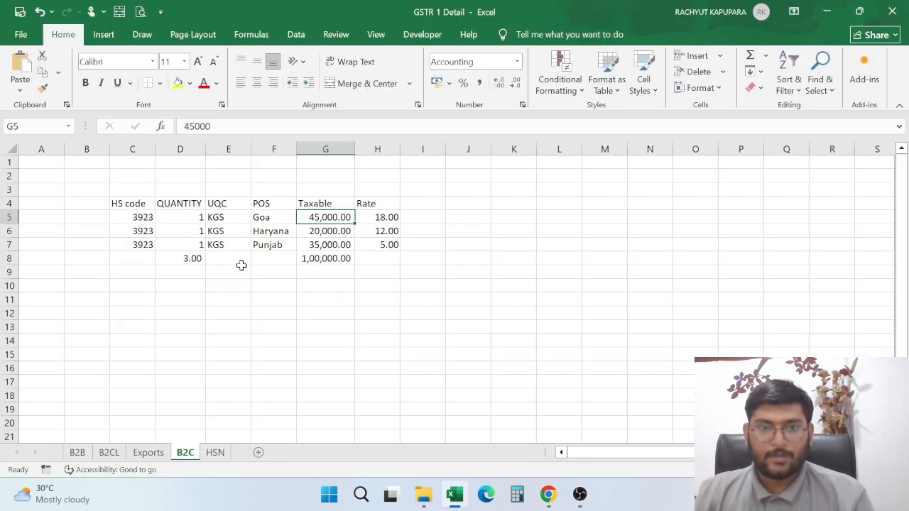
key("Right")
key("alt+Tab")
left_click(143, 267)
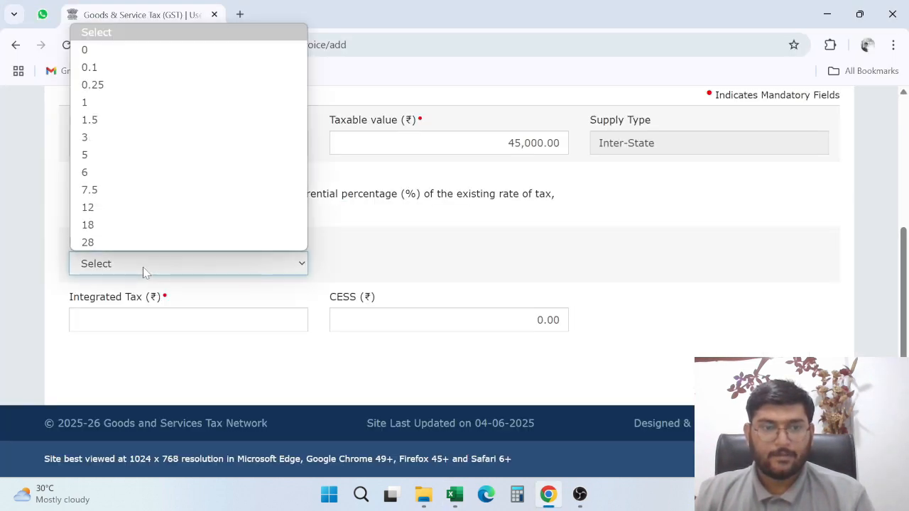
left_click(130, 225)
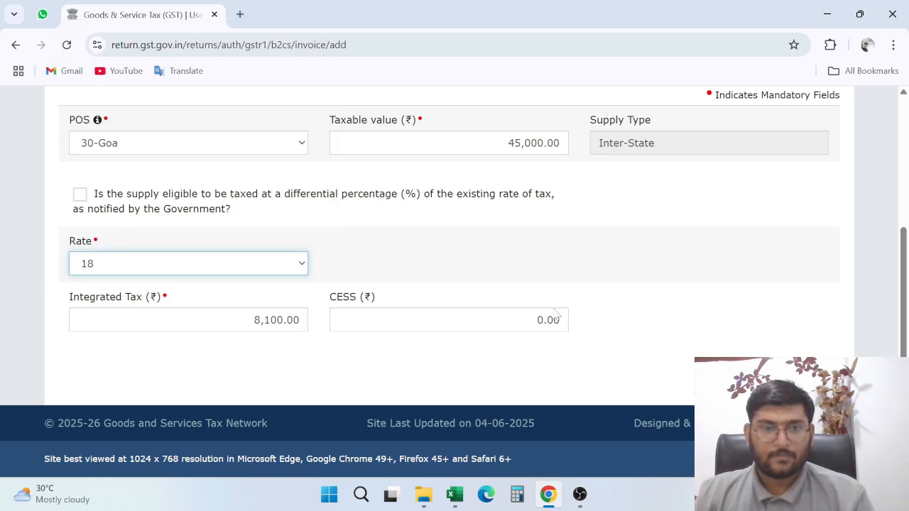
Save the Goa B2C (Others) record and return to the blank details form
key("Tab")
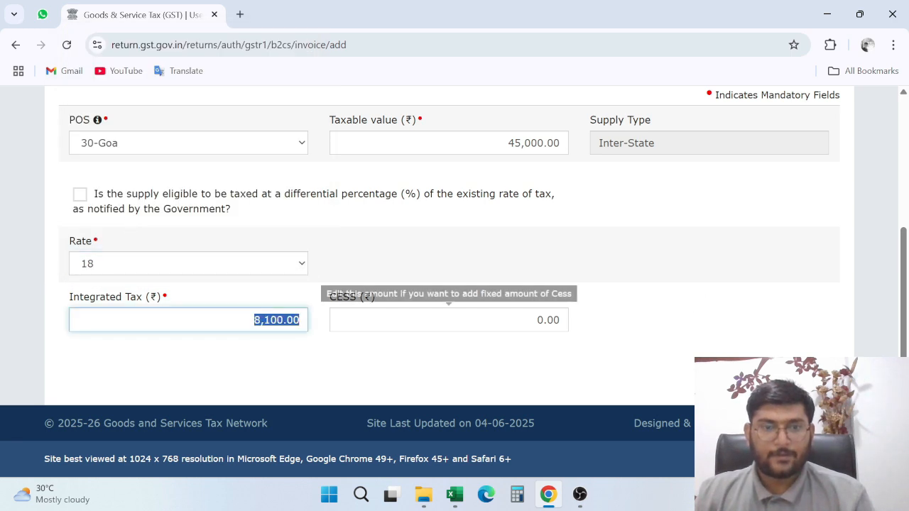
left_click(496, 360)
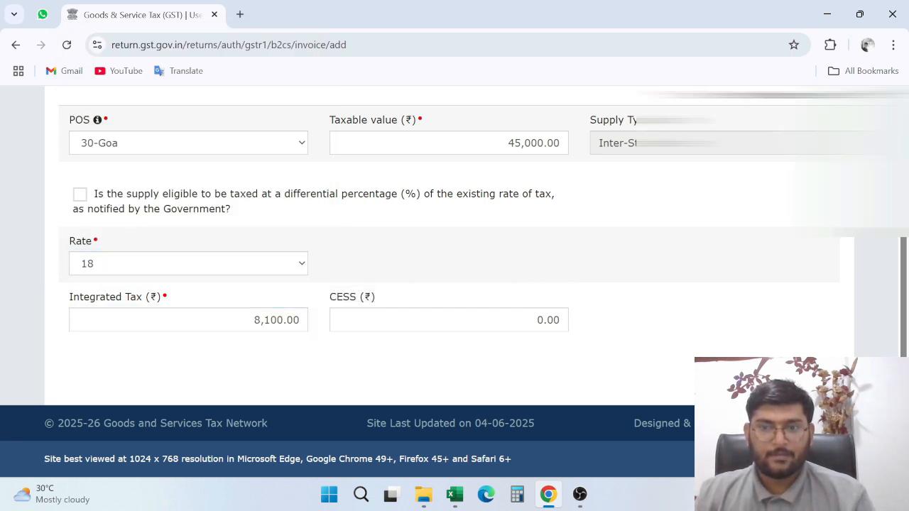
scroll(624, 307, "down", 2)
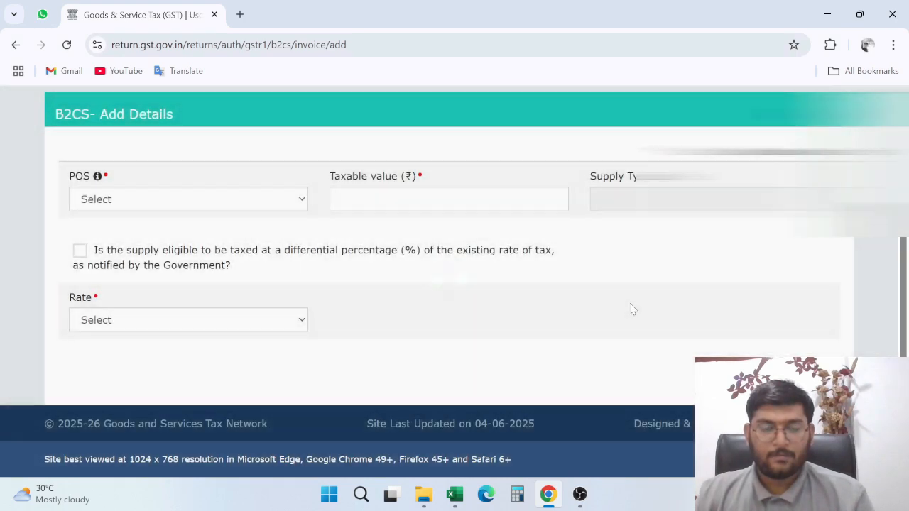
Look up the second row's place of supply in Excel and set the new record's POS to 06-Haryana
key("alt+Tab")
left_click(271, 235)
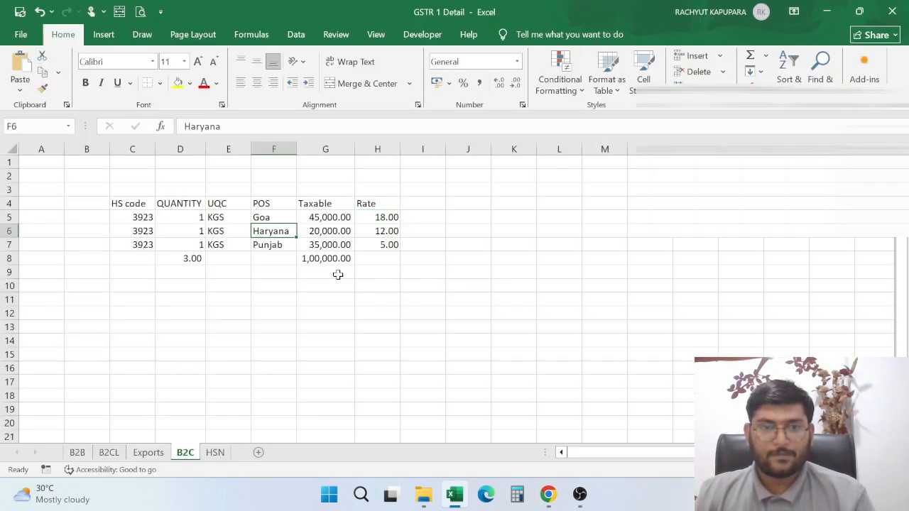
key("alt+Tab")
left_click(207, 200)
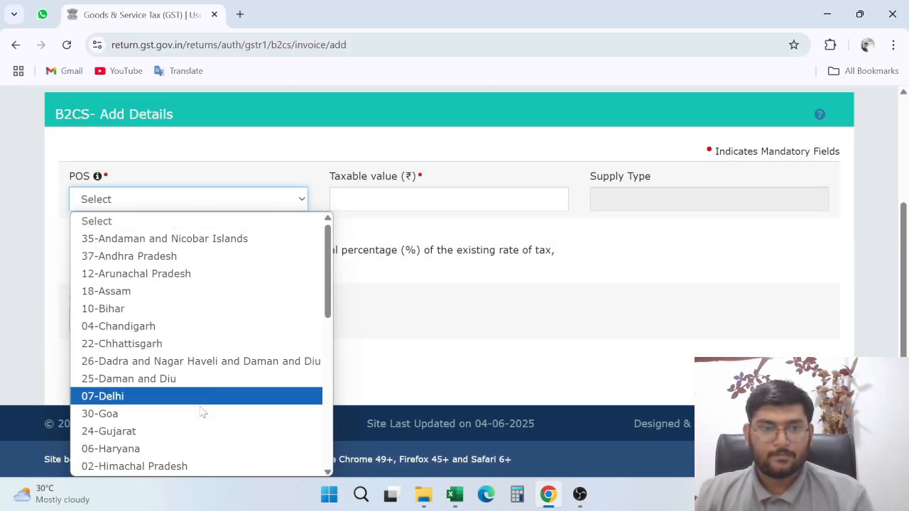
left_click(188, 449)
Look up the Haryana row's taxable amount in Excel and enter 20000 as the record's taxable value
key("alt+Tab")
key("Right")
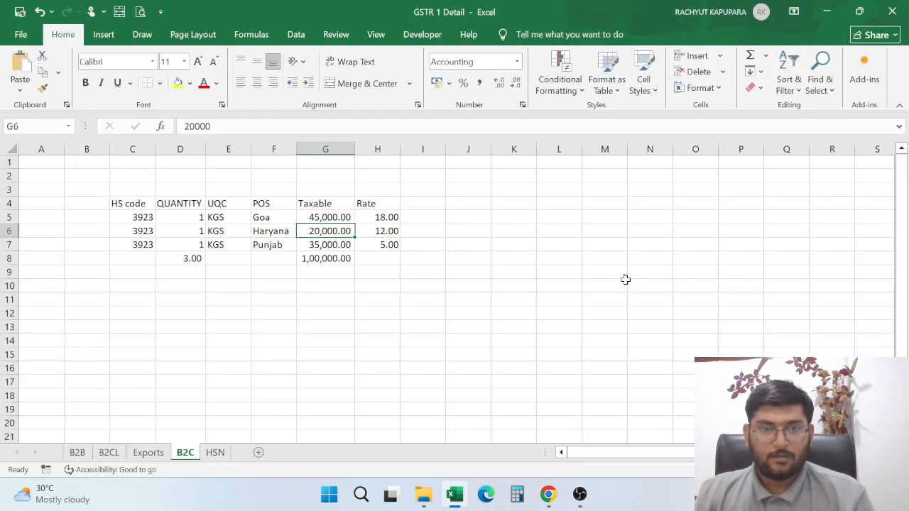
key("alt+Tab")
key("Tab")
type("200")
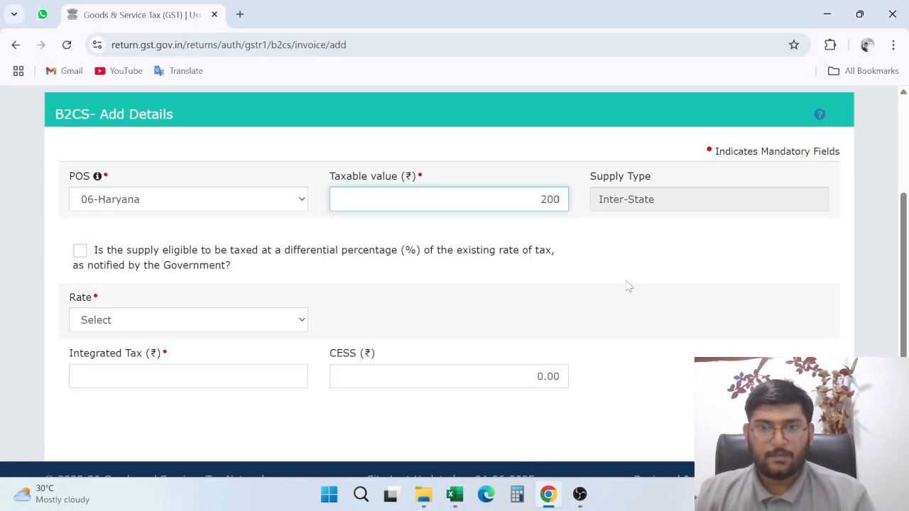
type("00")
key("Tab")
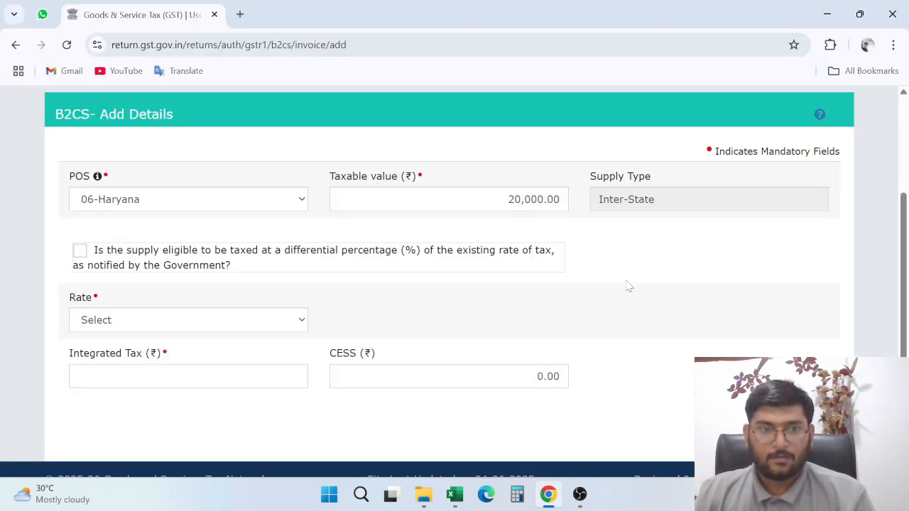
Check the Haryana row's rate in Excel and set the portal record's tax rate to 12
key("Tab")
key("alt+Tab")
key("Right")
key("alt+Tab")
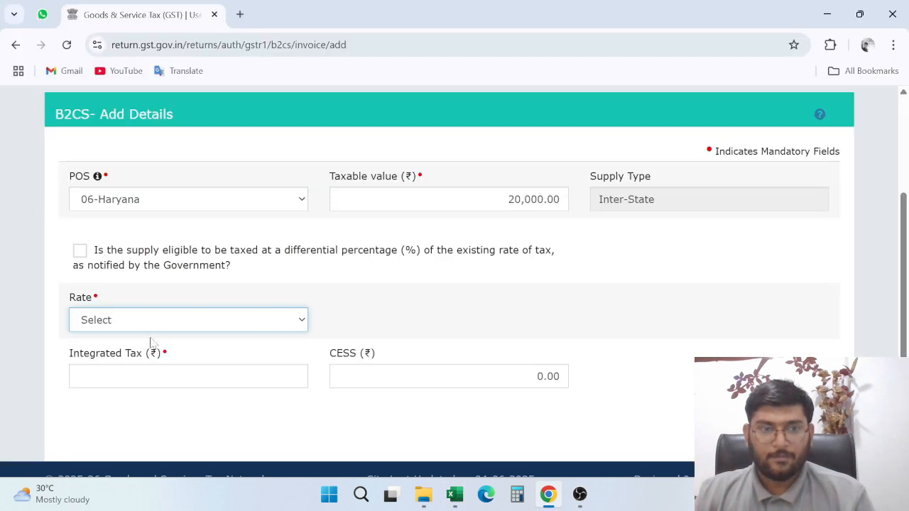
left_click(168, 320)
left_click(148, 263)
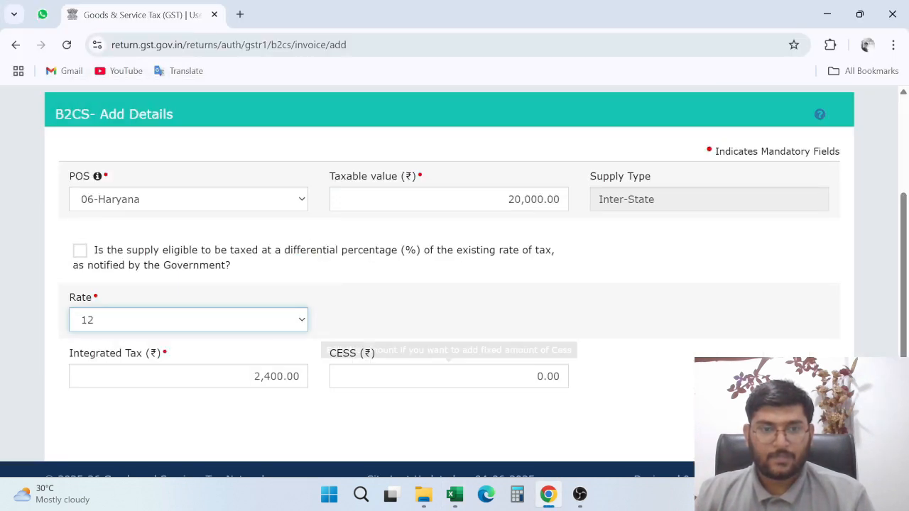
Save the Haryana B2C (Others) record
key("Tab")
left_click(690, 318)
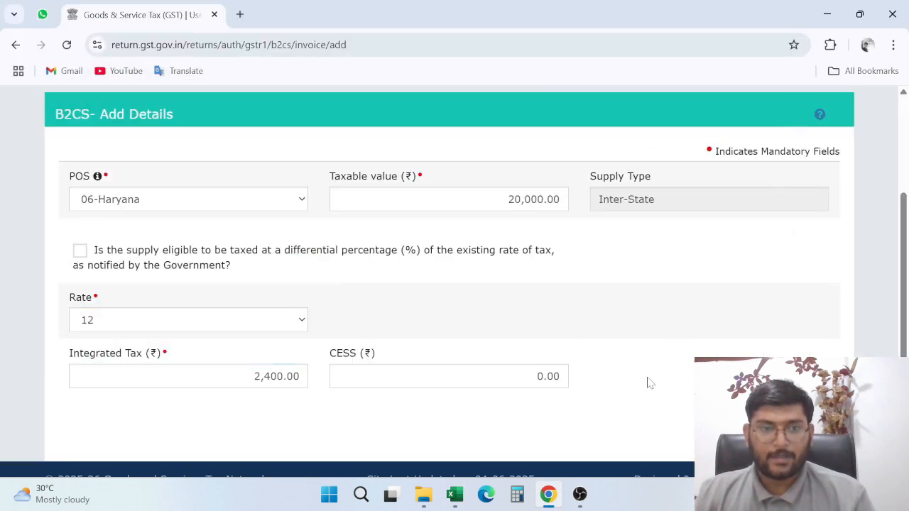
scroll(649, 383, "down", 1)
left_click(815, 370)
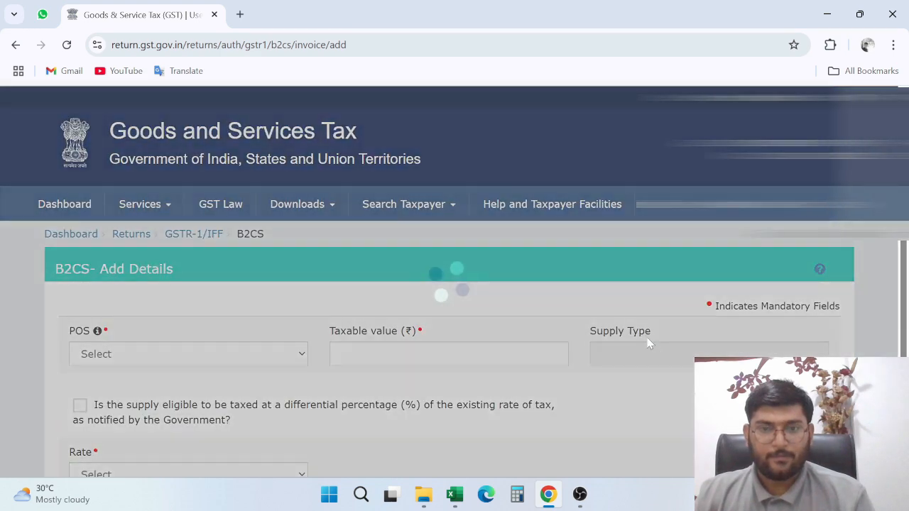
Look up the third row's place of supply in Excel and set the new record's POS to 03-Punjab
scroll(649, 340, "down", 3)
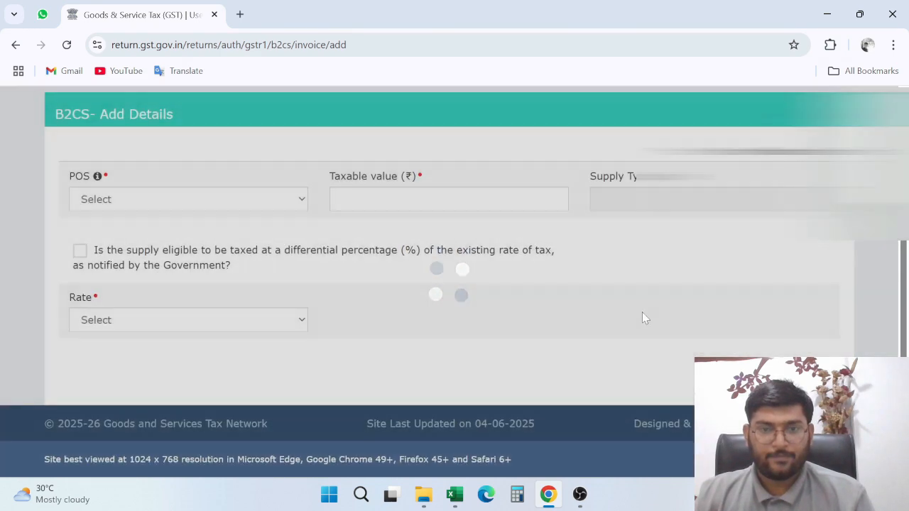
left_click(299, 207)
key("alt+Tab")
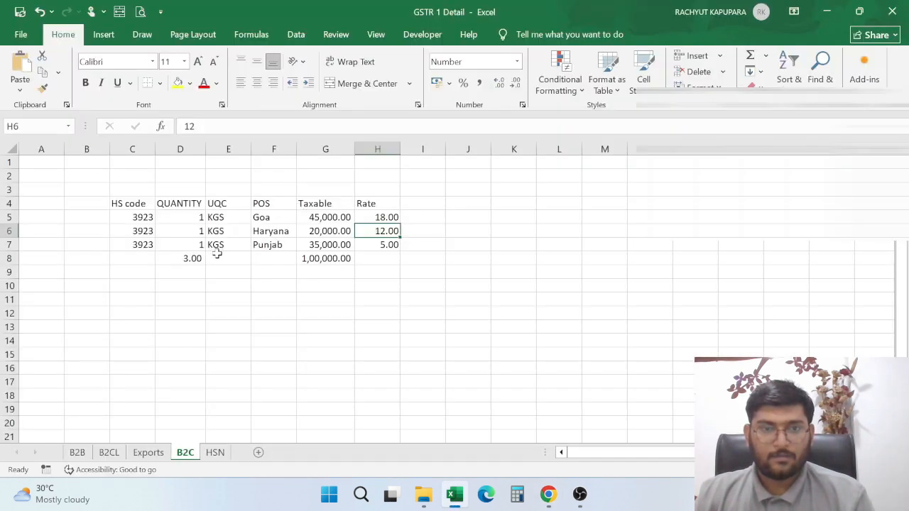
left_click(262, 245)
key("alt+Tab")
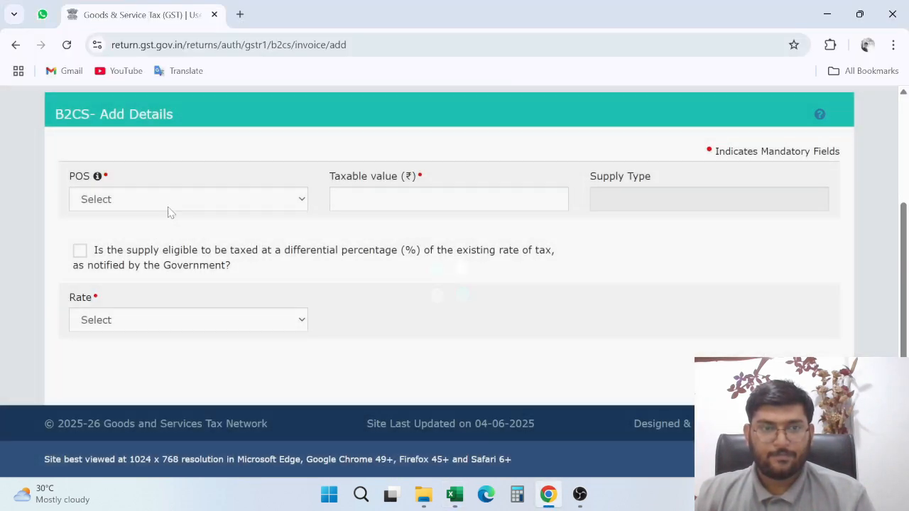
left_click(183, 200)
scroll(141, 347, "down", 5)
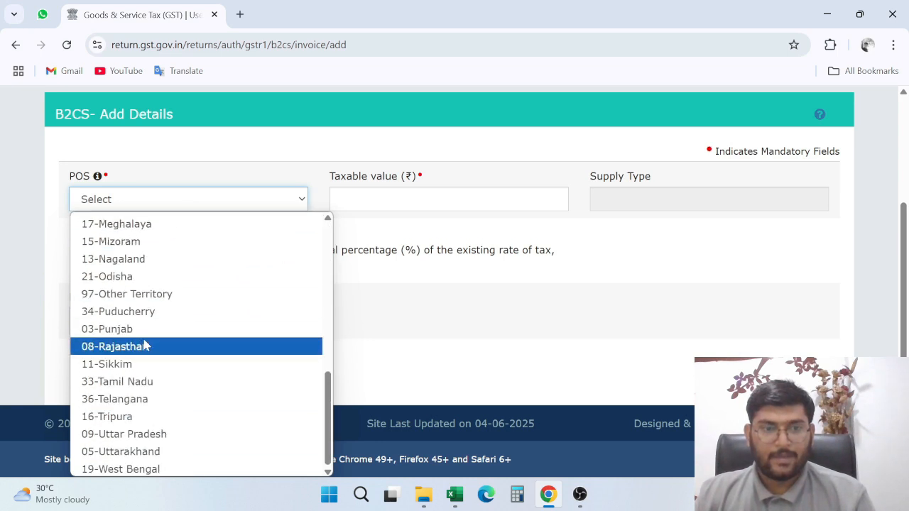
left_click(150, 330)
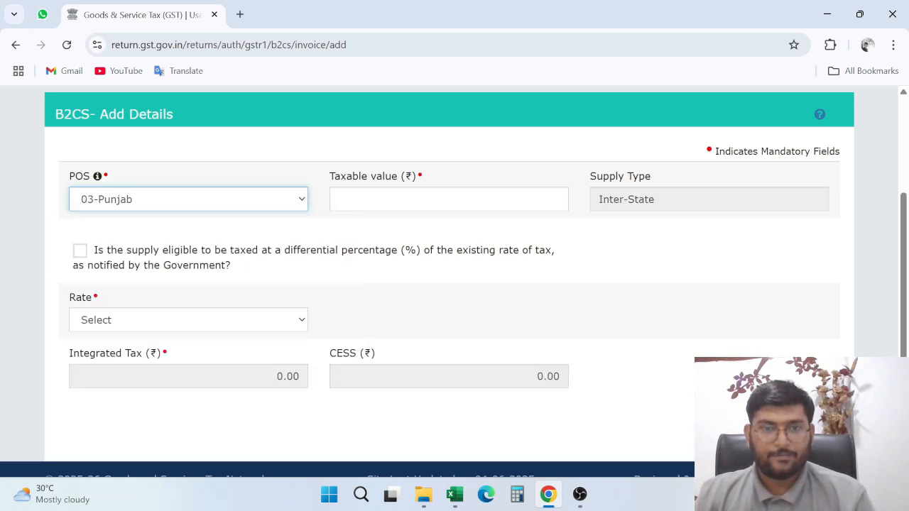
Look up the Punjab row's taxable amount in Excel and enter 35000 as the portal record's taxable value
left_click(559, 200)
key("alt+Tab")
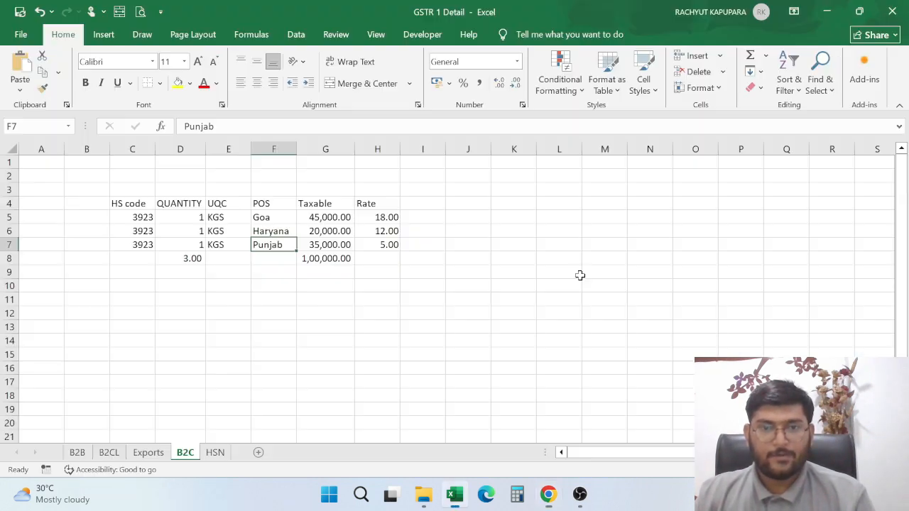
key("Right")
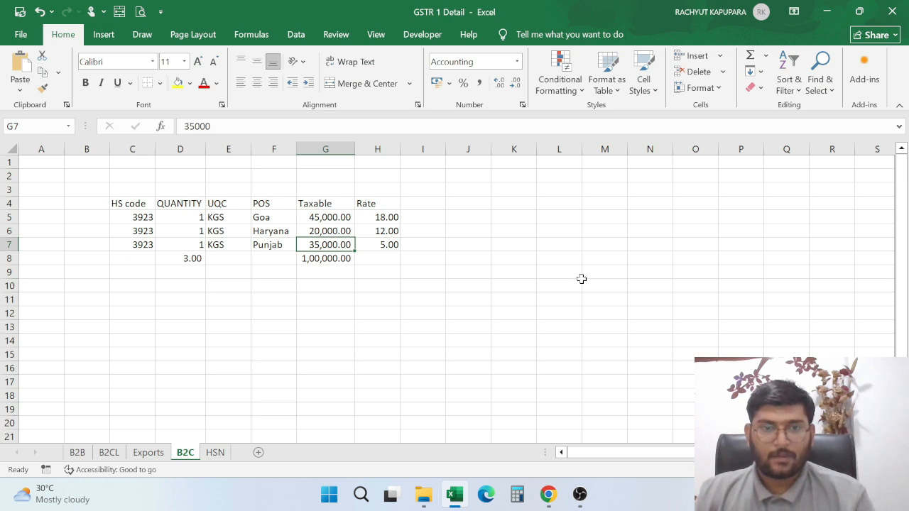
key("alt+Tab")
type("35,0")
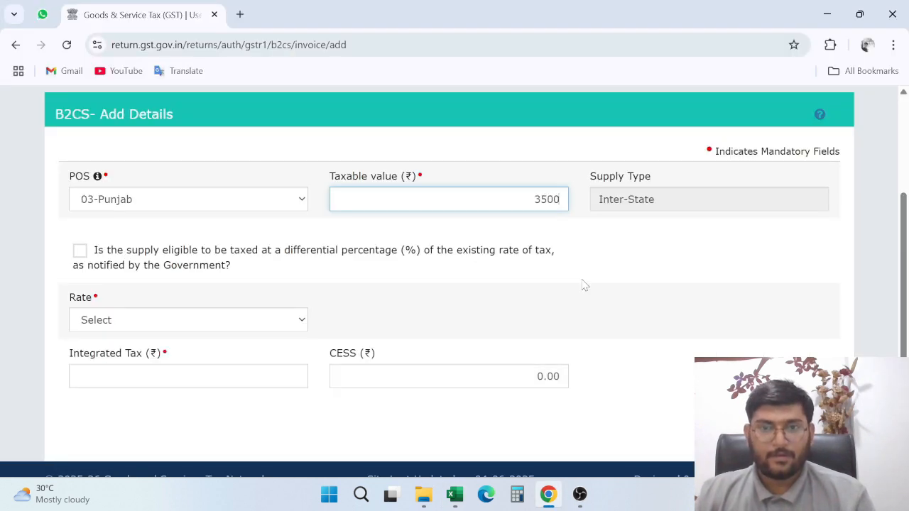
type("00")
key("Tab")
key("Tab")
Check the Punjab row's rate in Excel, set the portal record's tax rate to 5 and check the calculated integrated tax
key("alt+Tab")
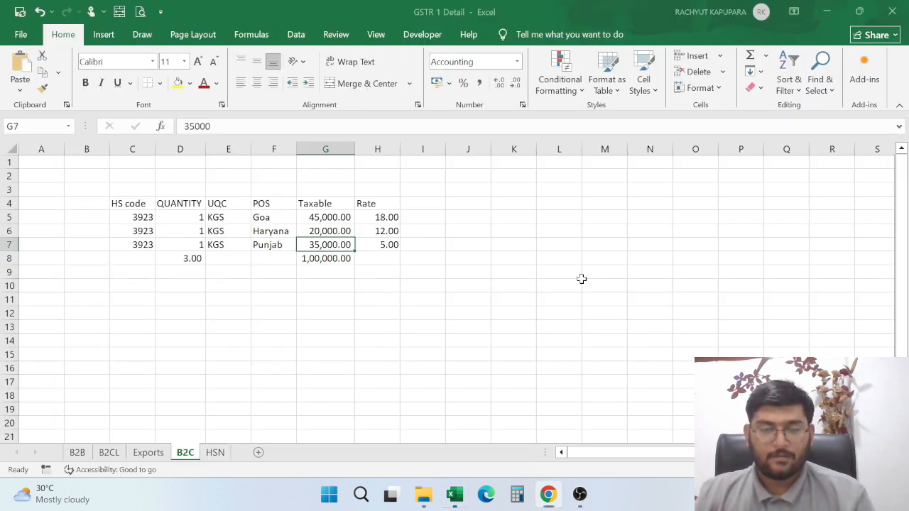
key("Right")
key("alt+Tab")
left_click(203, 328)
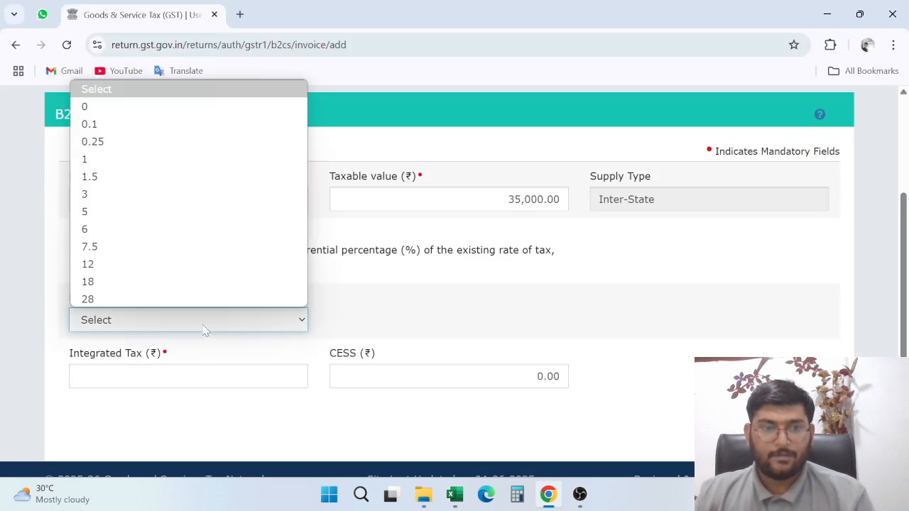
left_click(152, 213)
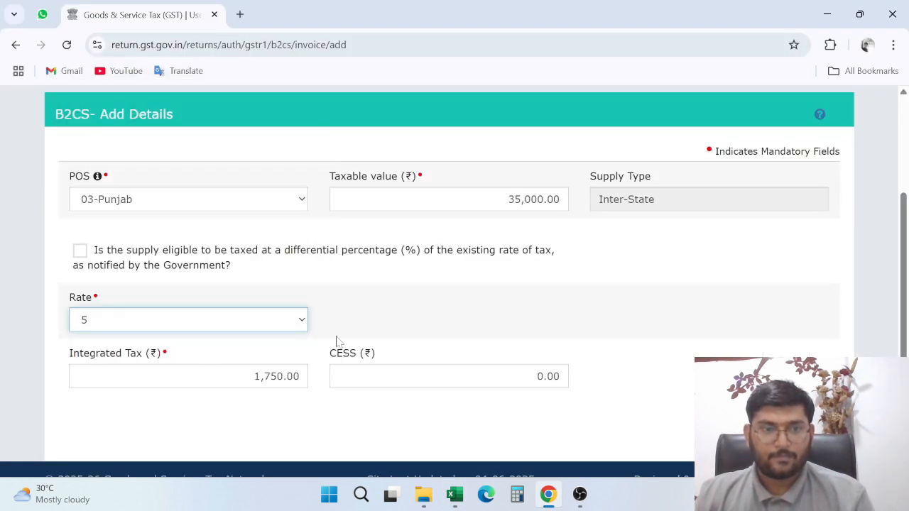
double_click(254, 376)
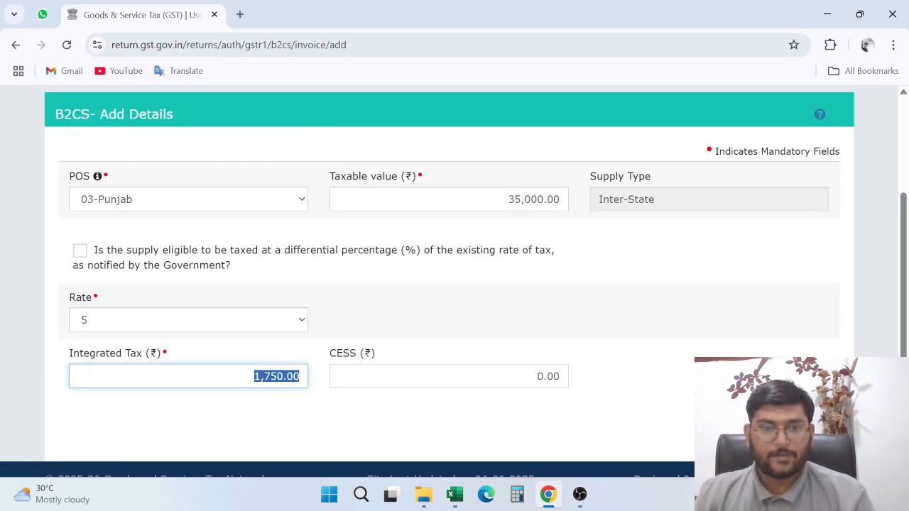
left_click(302, 422)
Save the Punjab B2C (Others) record and check the Excel B2C sheet for remaining rows
scroll(716, 334, "down", 1)
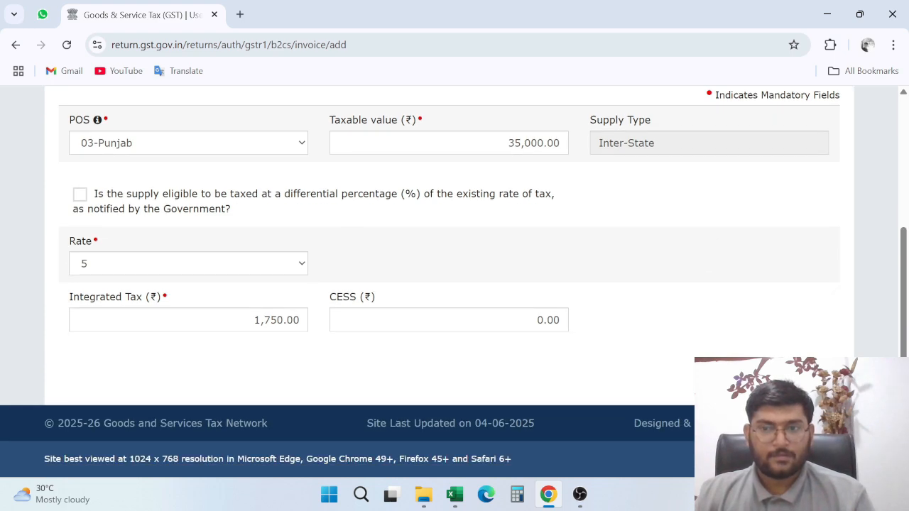
left_click(808, 367)
scroll(682, 317, "down", 3)
left_click(739, 365)
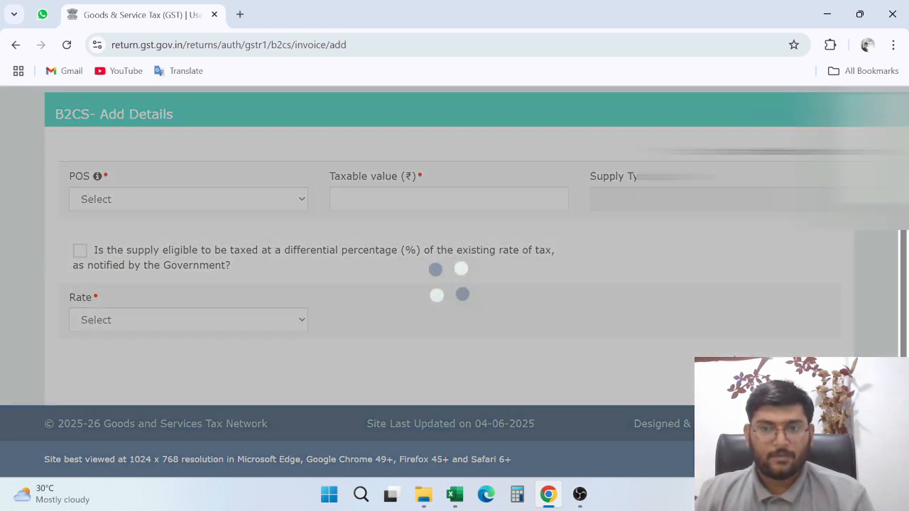
key("alt+Tab")
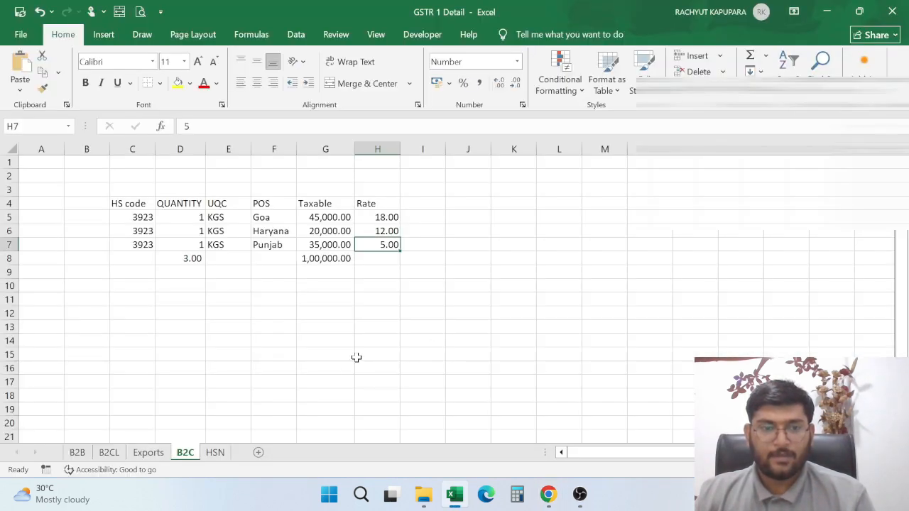
key("alt+Tab")
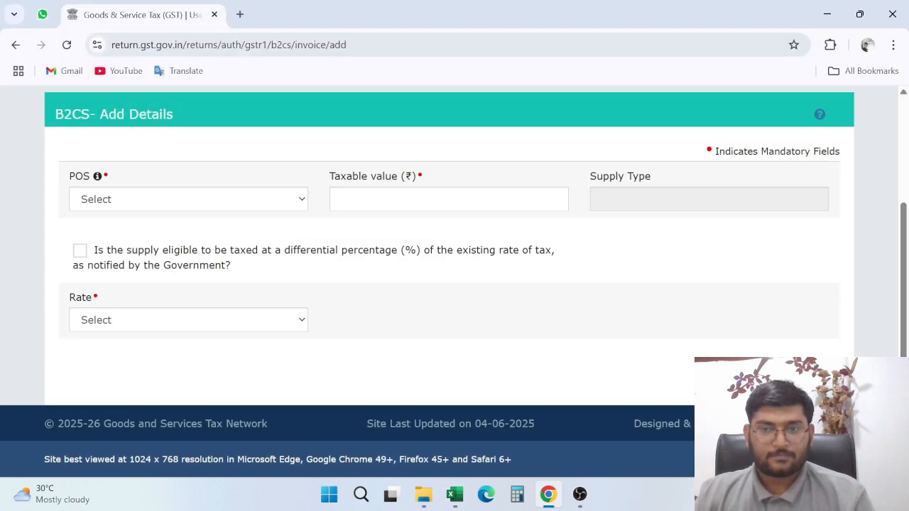
Review the saved B2C (Others) records, return to the GSTR-1 overview and examine the record counts of its sections
scroll(454, 249, "up", 5)
scroll(455, 248, "down", 5)
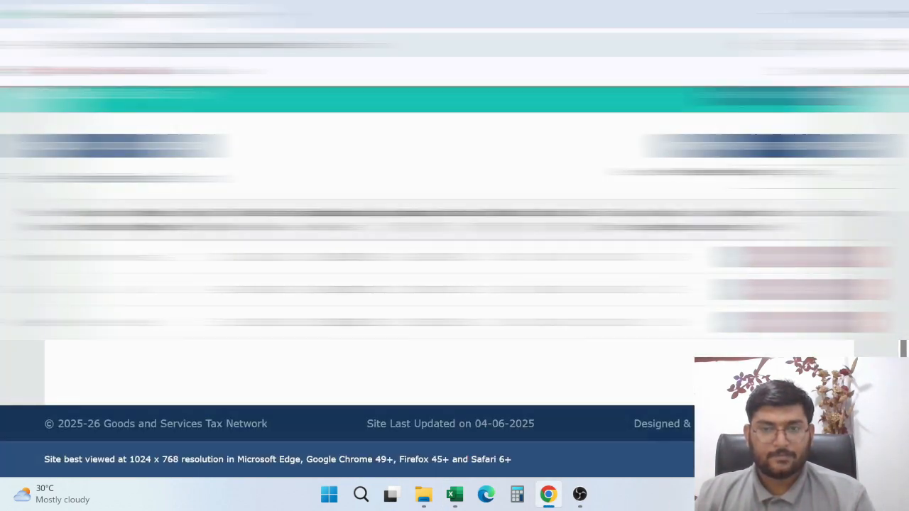
scroll(454, 249, "up", 10)
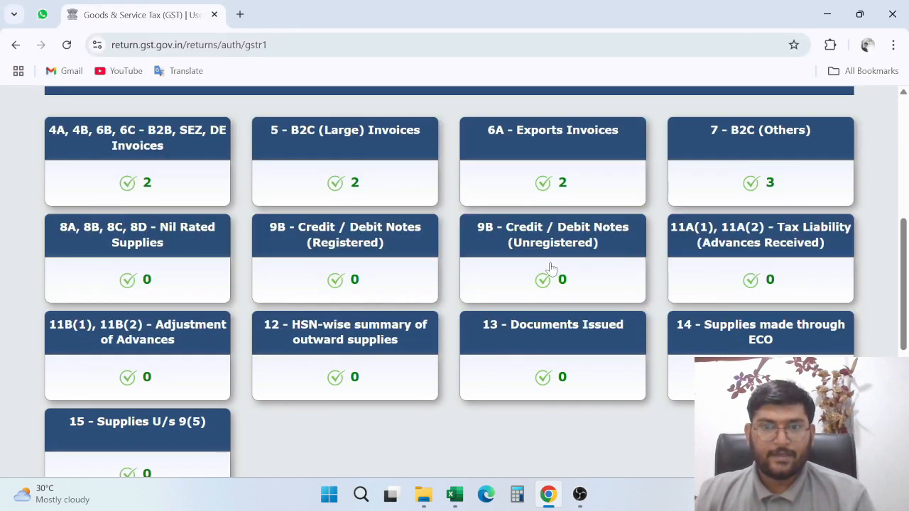
scroll(429, 440, "up", 1)
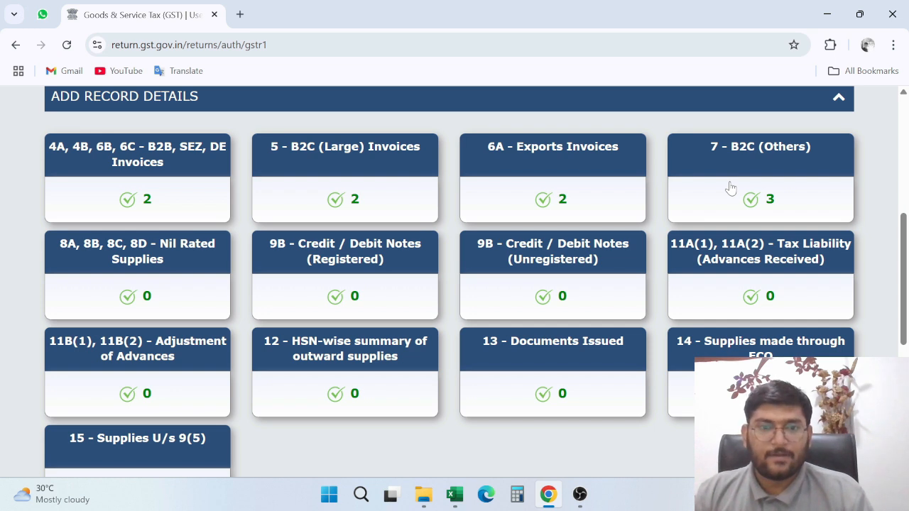
scroll(692, 406, "down", 1)
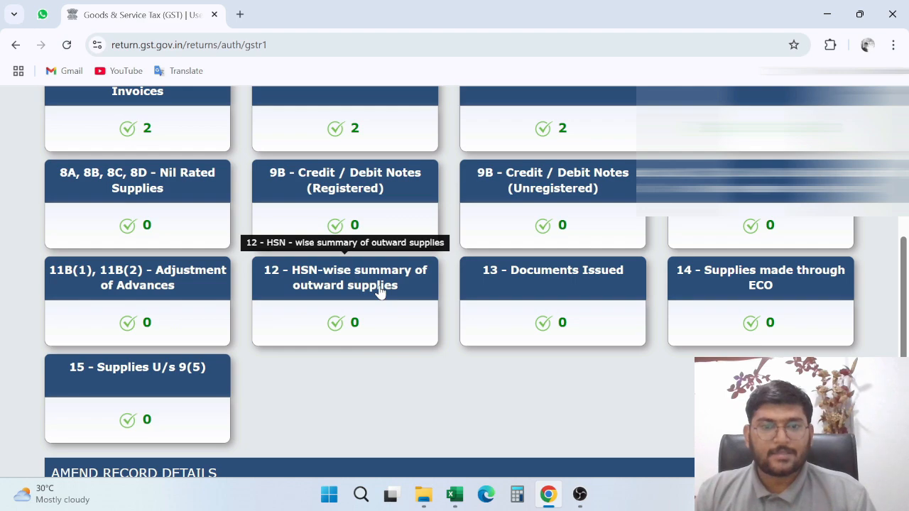
Open the HSN-wise summary of outward supplies, look over its B2B and B2C sections, and return to B2B Supplies
left_click(379, 291)
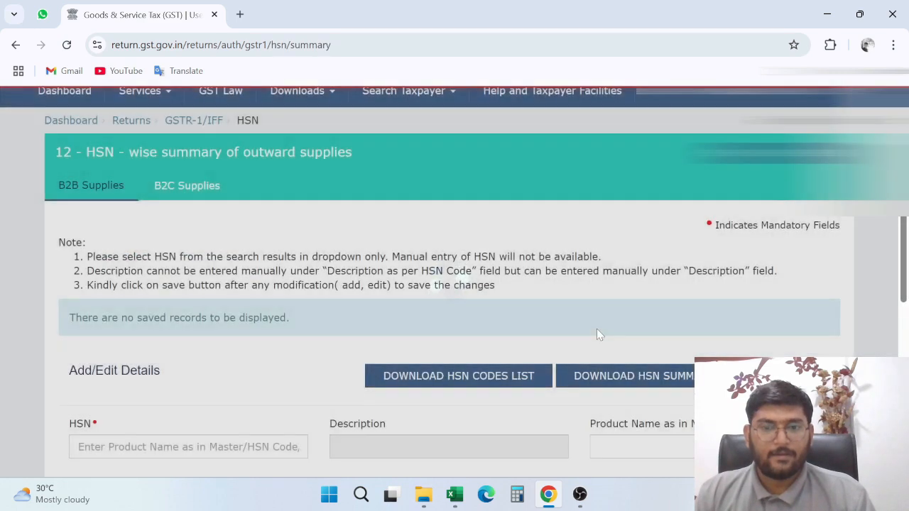
scroll(599, 334, "down", 5)
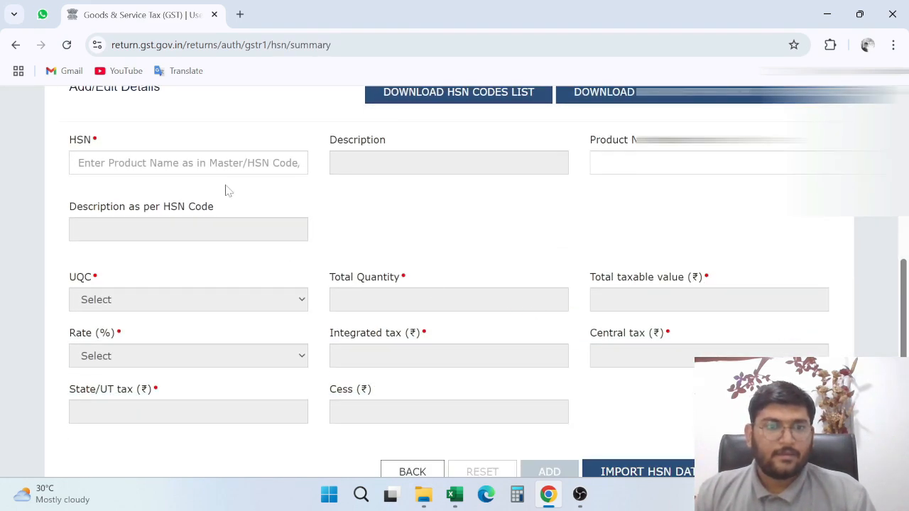
scroll(547, 257, "up", 4)
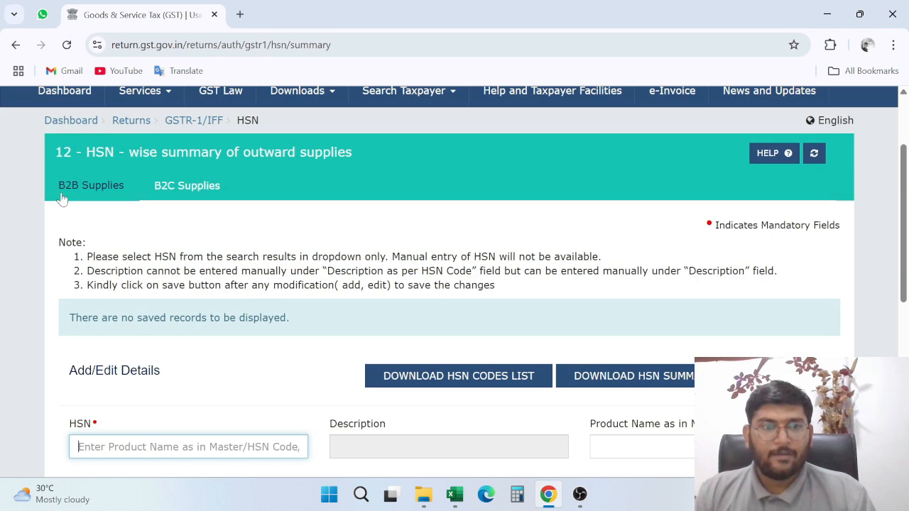
left_click(104, 198)
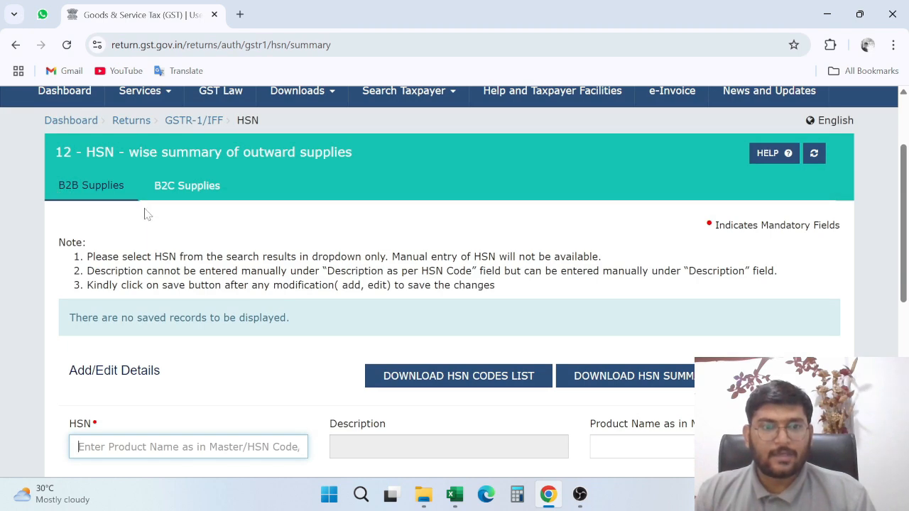
left_click(200, 186)
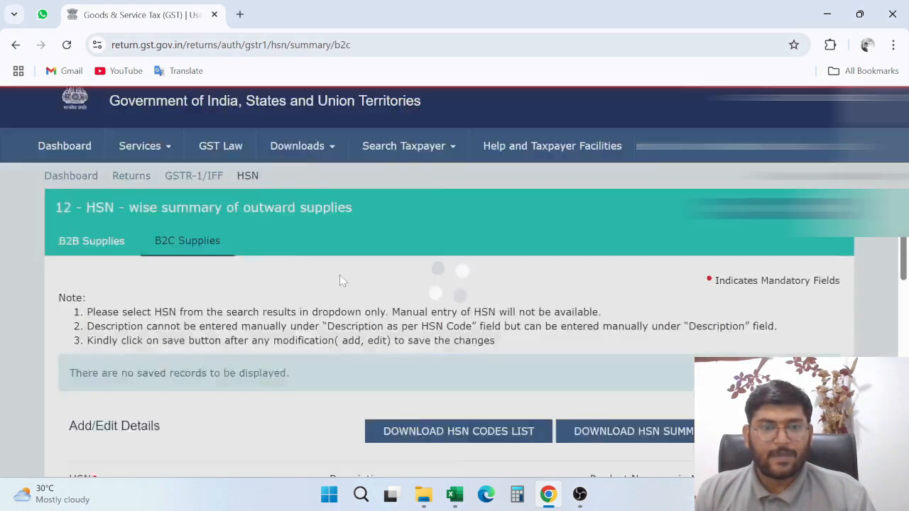
scroll(339, 276, "down", 8)
scroll(340, 275, "up", 9)
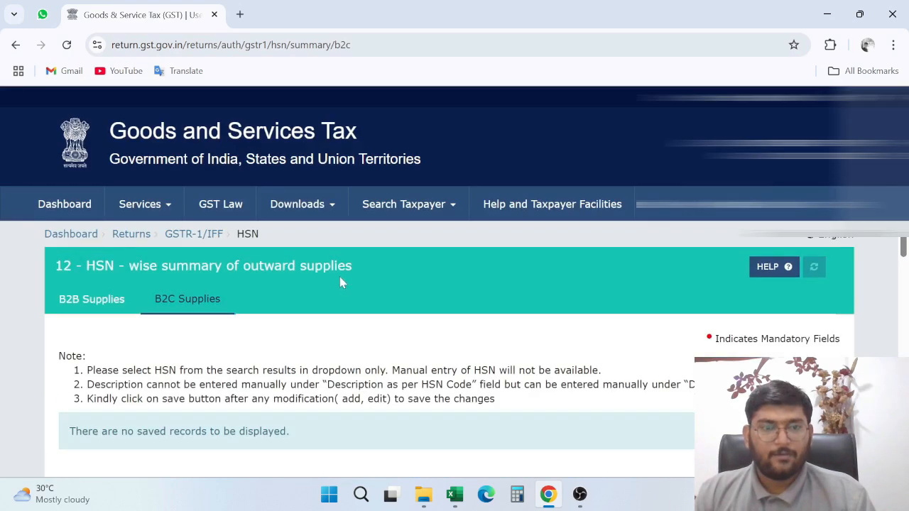
left_click(111, 307)
Switch to the GSTR 1 Detail workbook in Excel and copy the HSN code 85371000 from the HSN sheet
key("alt+Tab")
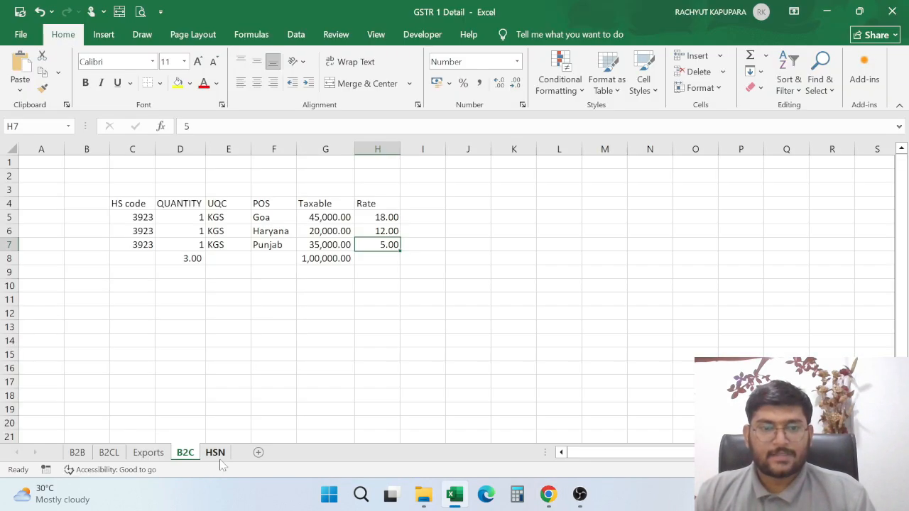
left_click(215, 456)
left_click(178, 232)
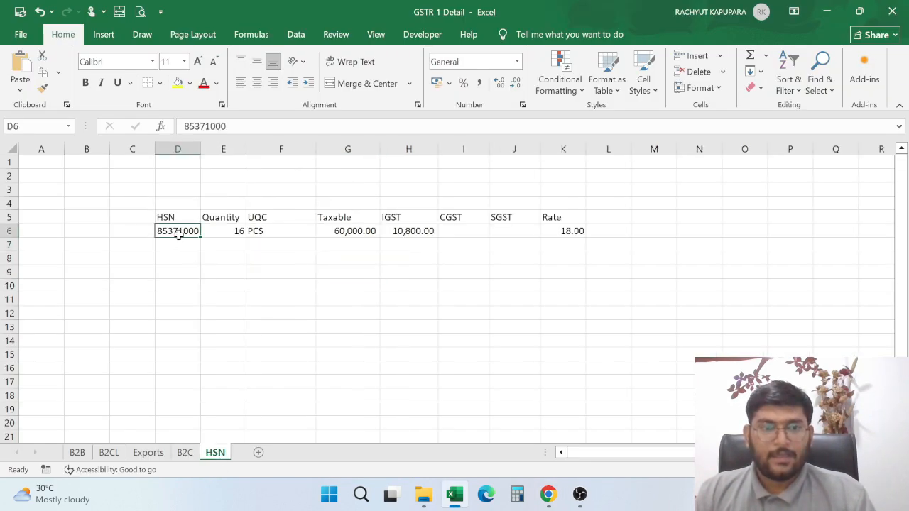
key("F2")
key("shift+Home")
key("ctrl+c")
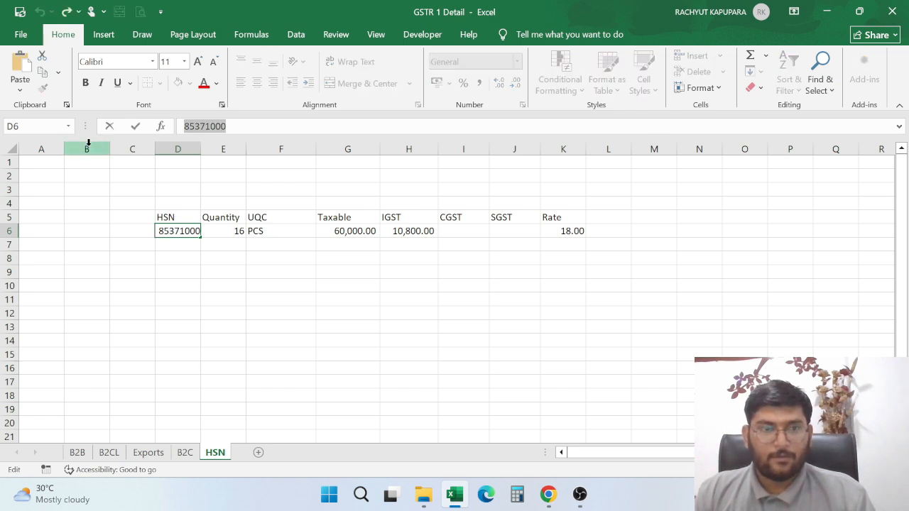
Switch to the GST portal in Chrome, paste 85371000 as the HSN and choose its matching suggestion
key("alt+Tab")
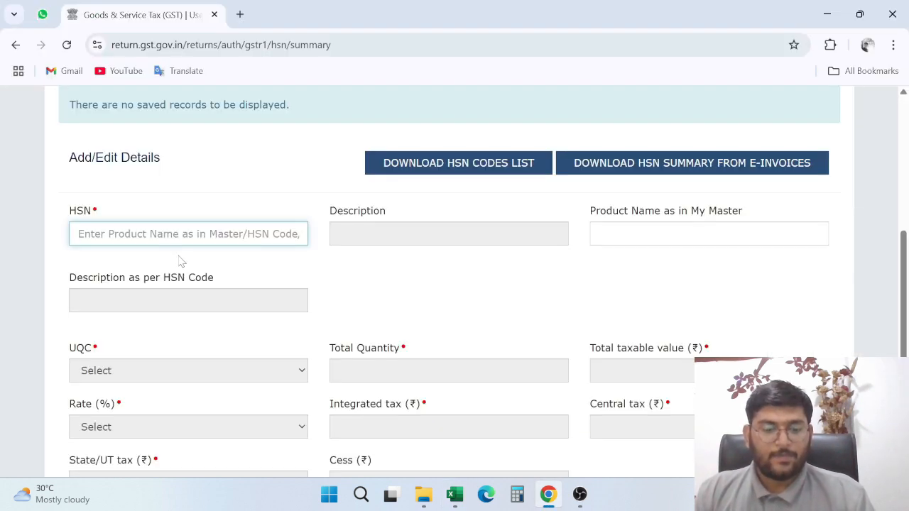
key("ctrl+v")
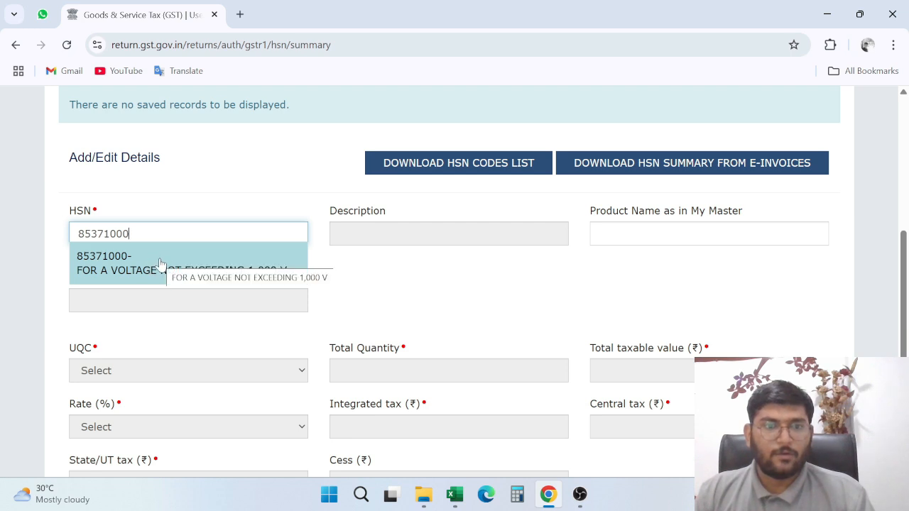
left_click(160, 264)
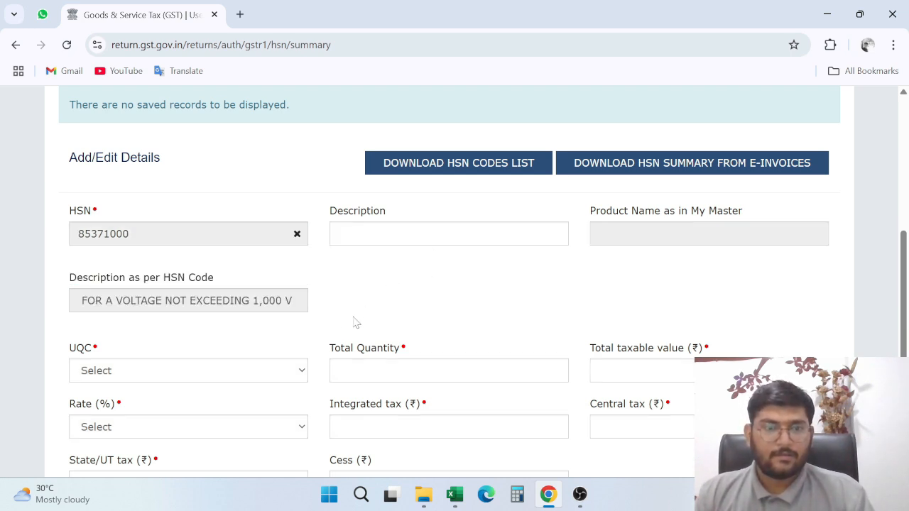
Set the UQC of the HSN entry to PCS-PIECES
scroll(355, 323, "down", 1)
left_click(260, 304)
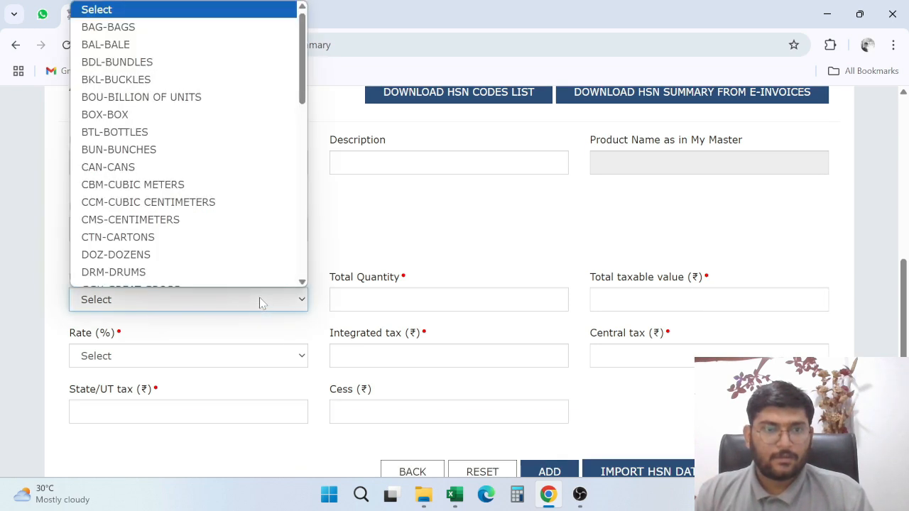
scroll(191, 201, "down", 5)
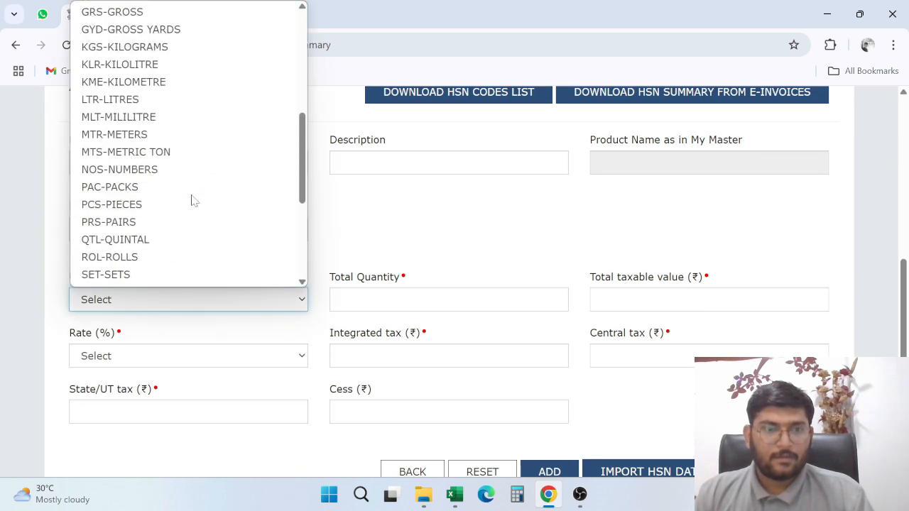
left_click(157, 206)
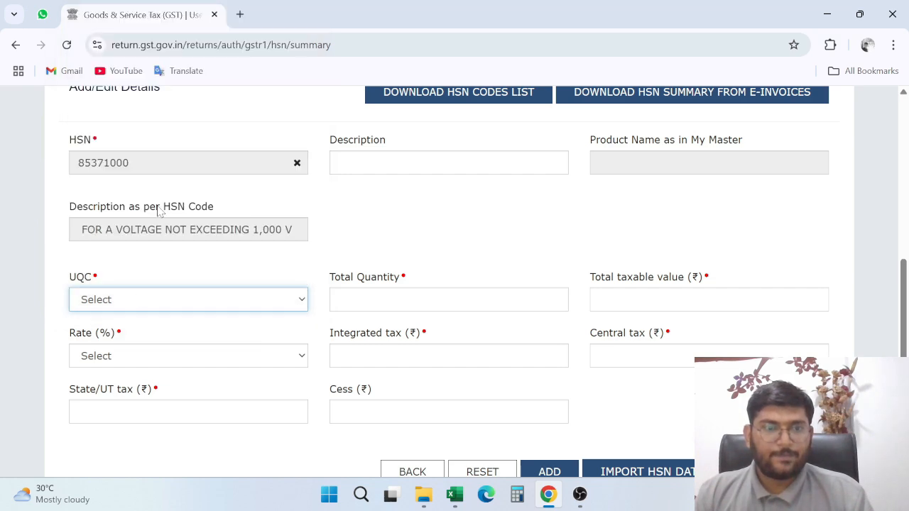
Check the quantity in the Excel HSN sheet and enter 16 as the total quantity on the portal
left_click(559, 299)
key("alt+Tab")
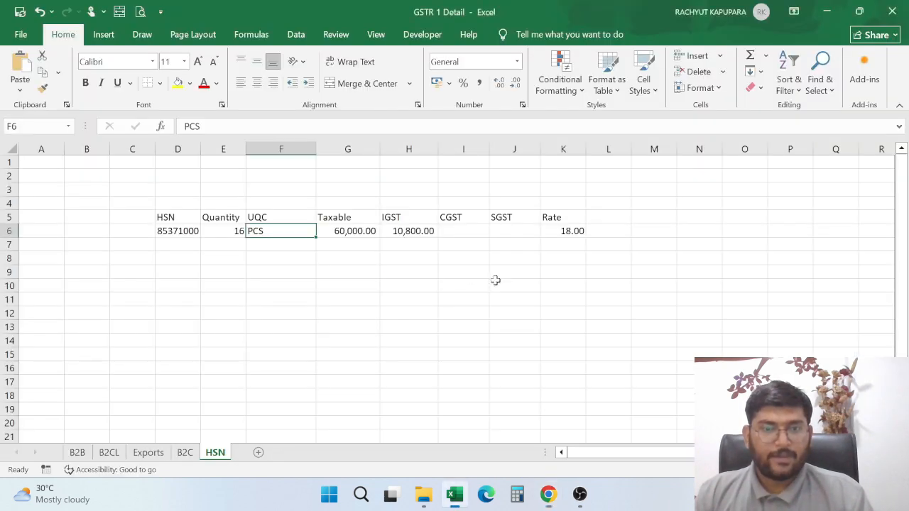
key("alt+Tab")
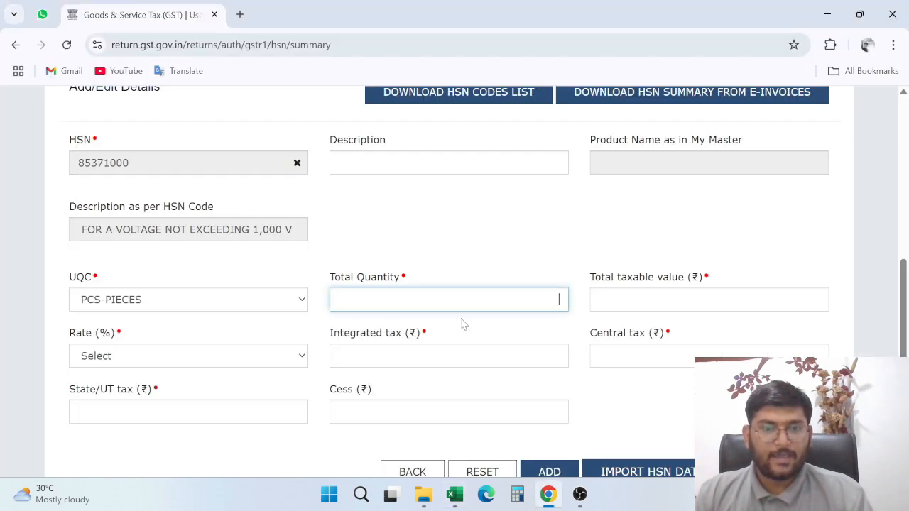
key("alt+Tab")
key("Left")
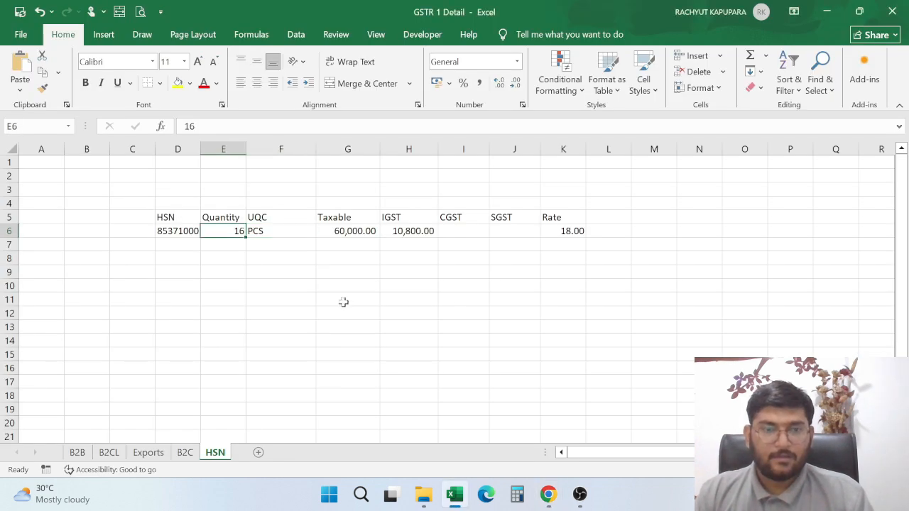
key("alt+Tab")
type("1")
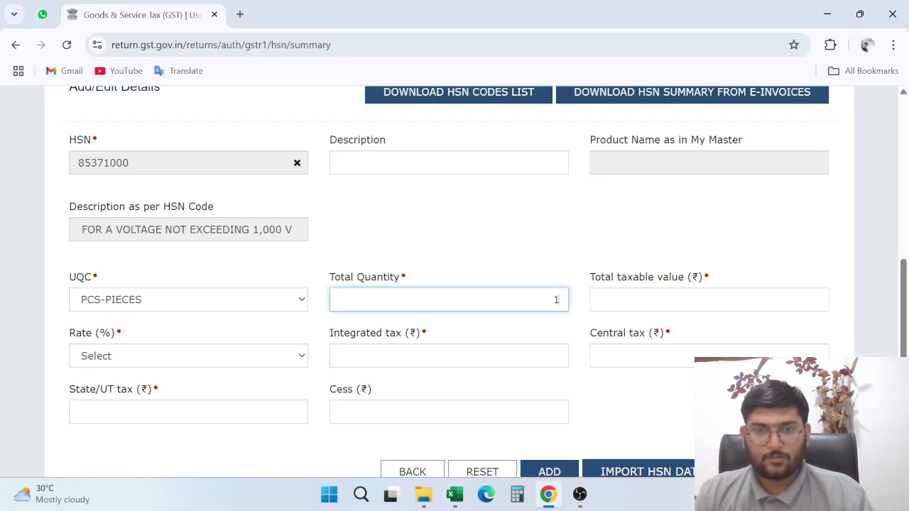
type("6")
key("Tab")
Look up the taxable amount in the Excel HSN sheet and enter 60000 as the total taxable value on the portal
key("alt+Tab")
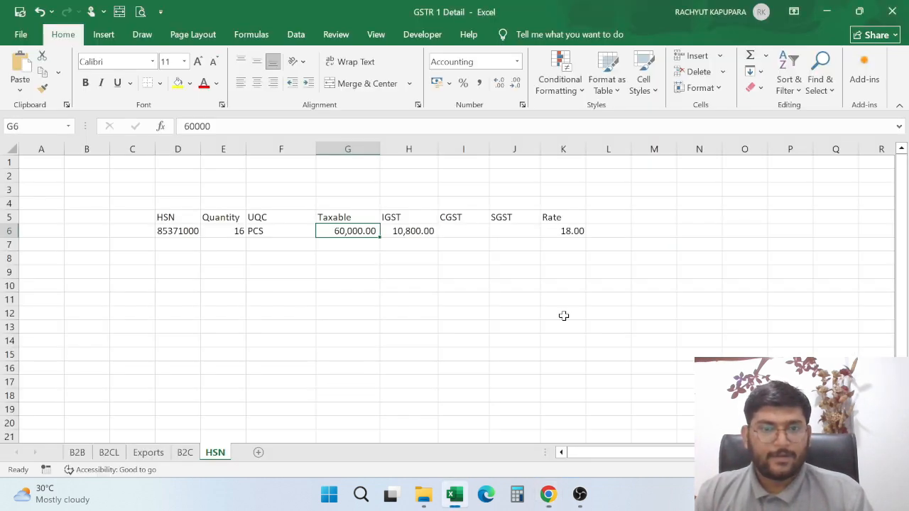
key("alt+Tab")
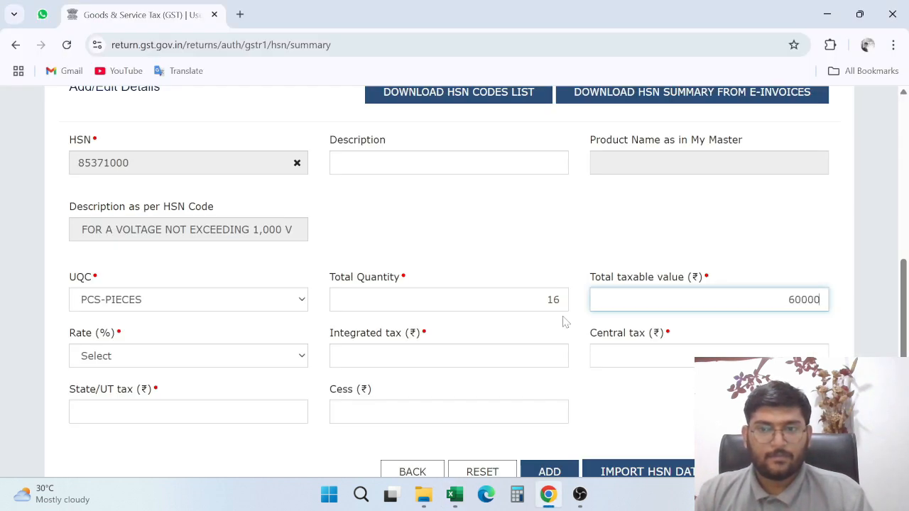
type("60000")
key("Tab")
Move on to the IGST cell in the Excel sheet and set the portal entry's tax rate to 18%
key("alt+Tab")
key("Right")
key("alt+Tab")
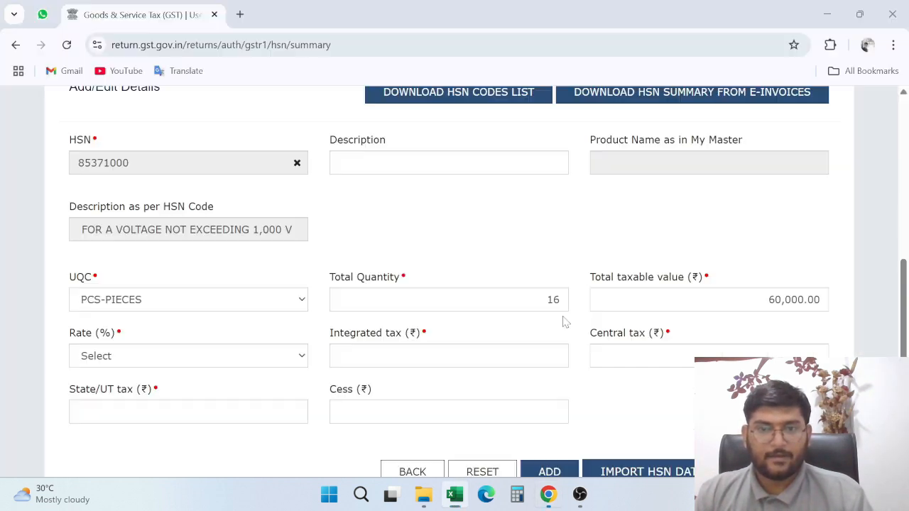
left_click(178, 359)
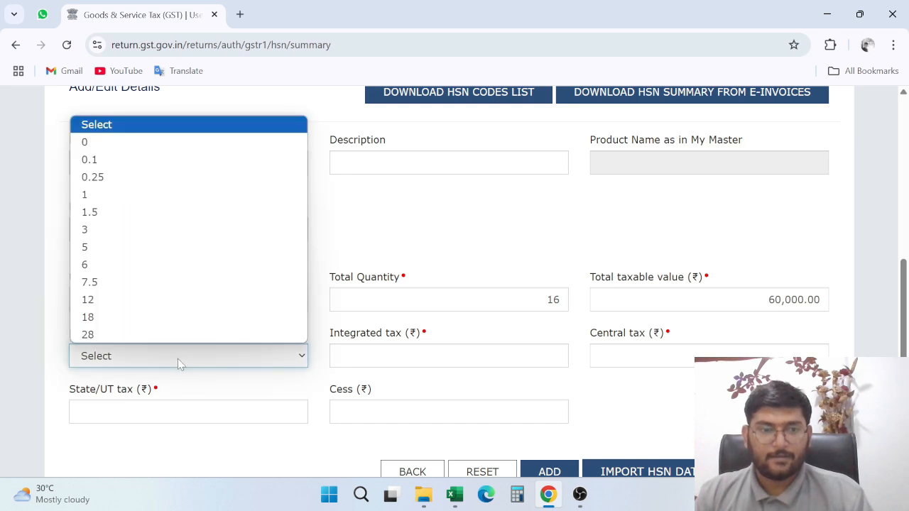
left_click(142, 320)
Check the IGST amount in the Excel sheet and enter 10800 as the integrated tax on the portal
key("Tab")
key("alt+Tab")
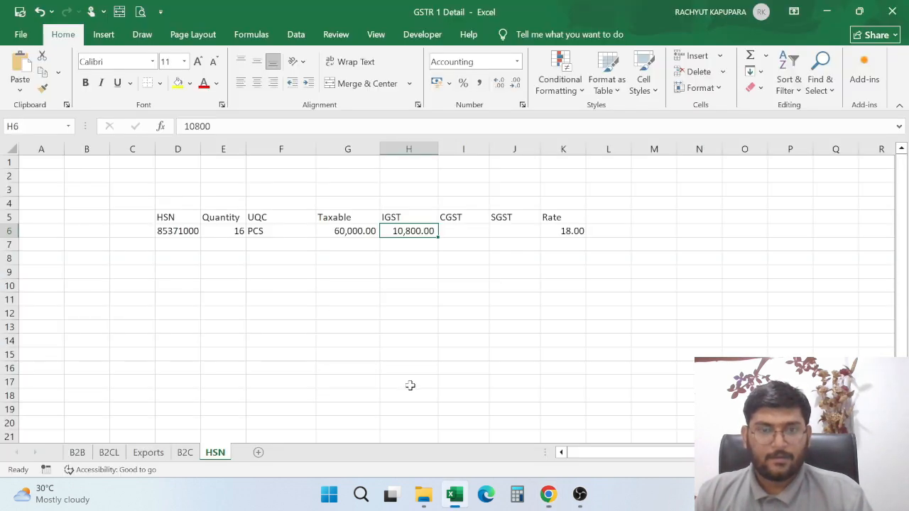
key("alt+Tab")
type("1")
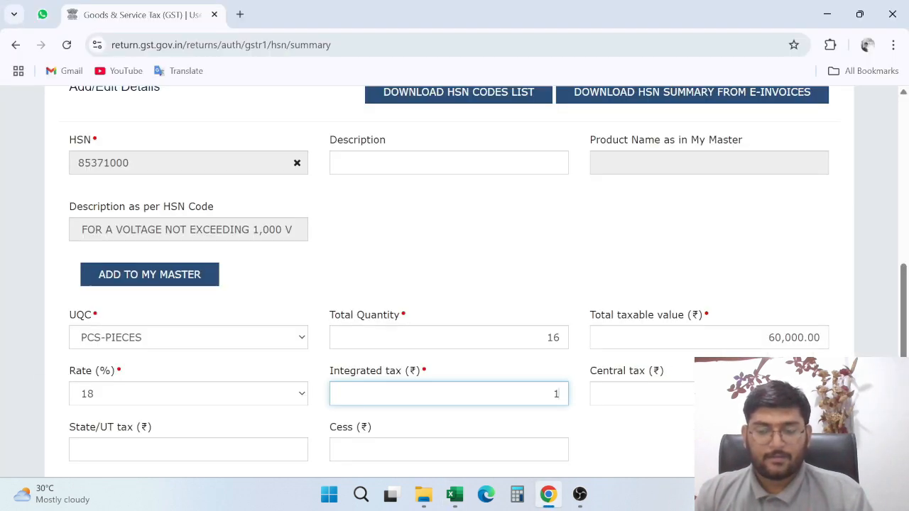
type("0,800")
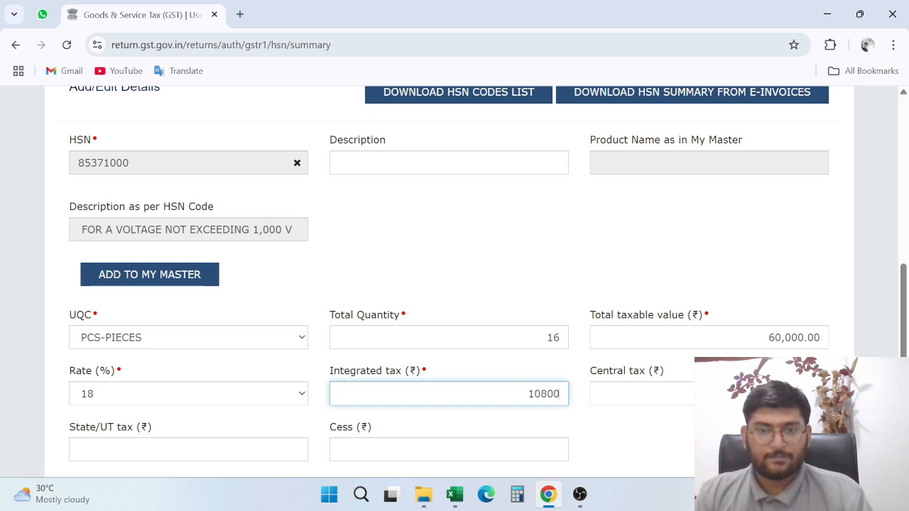
key("Tab")
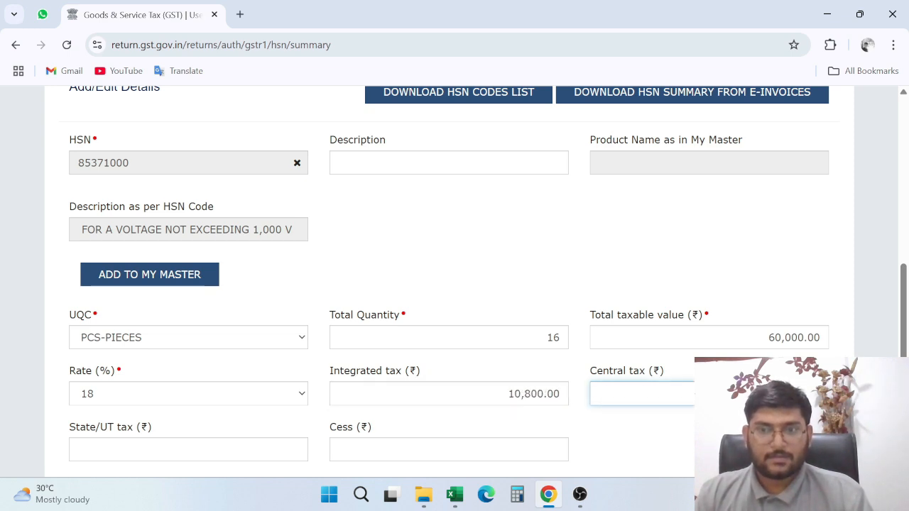
Enter 0 for the central tax, State/UT tax and cess
key("Tab")
type("0")
key("Tab")
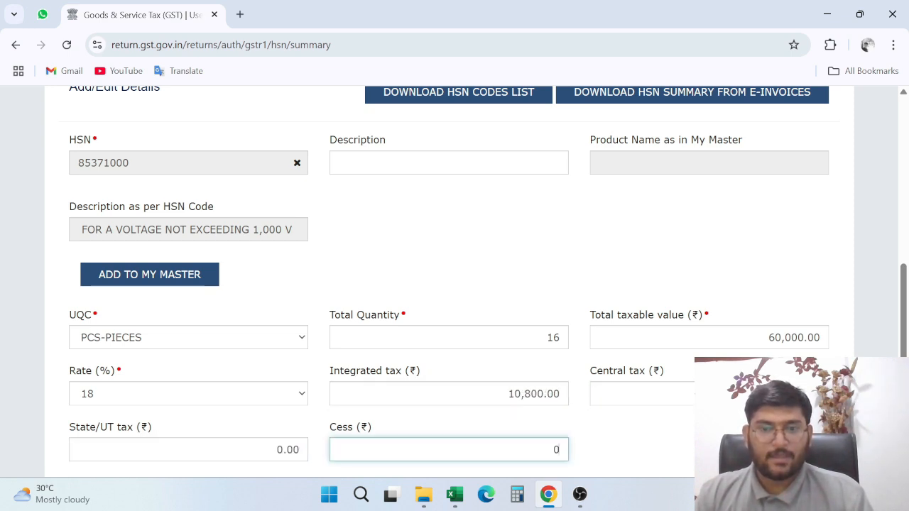
type("0")
Add the completed HSN entry to the B2B Supplies list and save it
key("Tab")
key("Tab")
key("Tab")
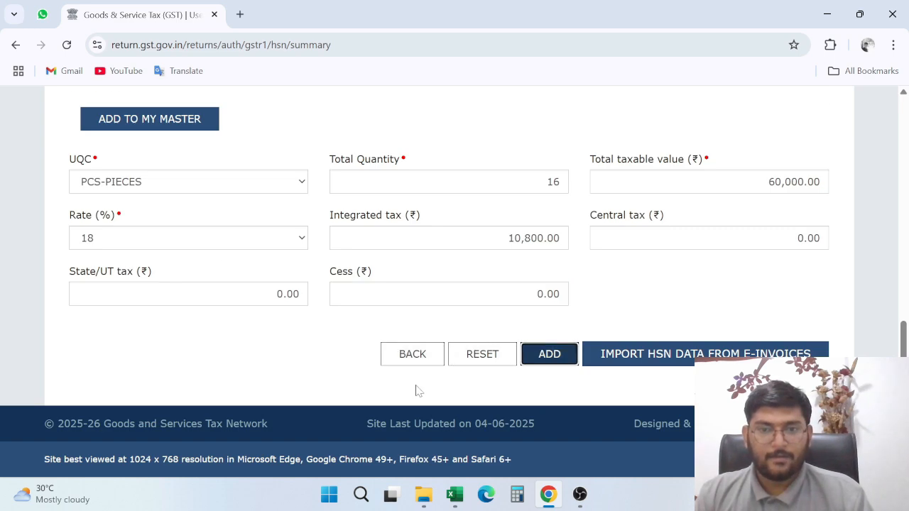
key("Return")
scroll(834, 291, "down", 10)
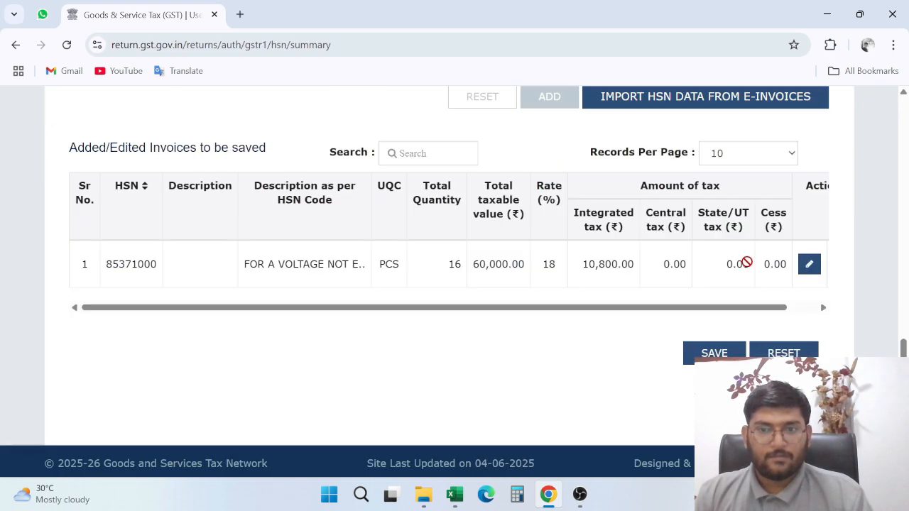
left_click(716, 350)
scroll(657, 332, "down", 10)
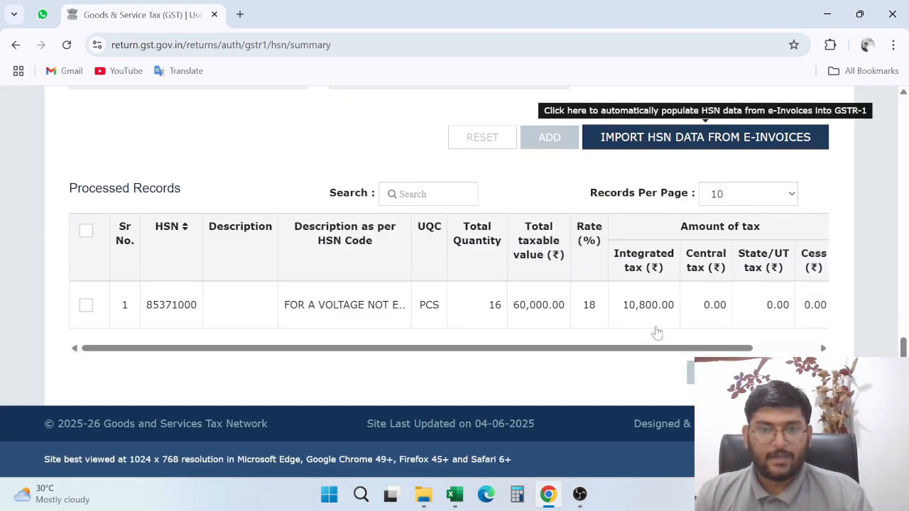
Open the B2C Supplies section of the HSN summary and bring up its entry form
scroll(527, 326, "up", 10)
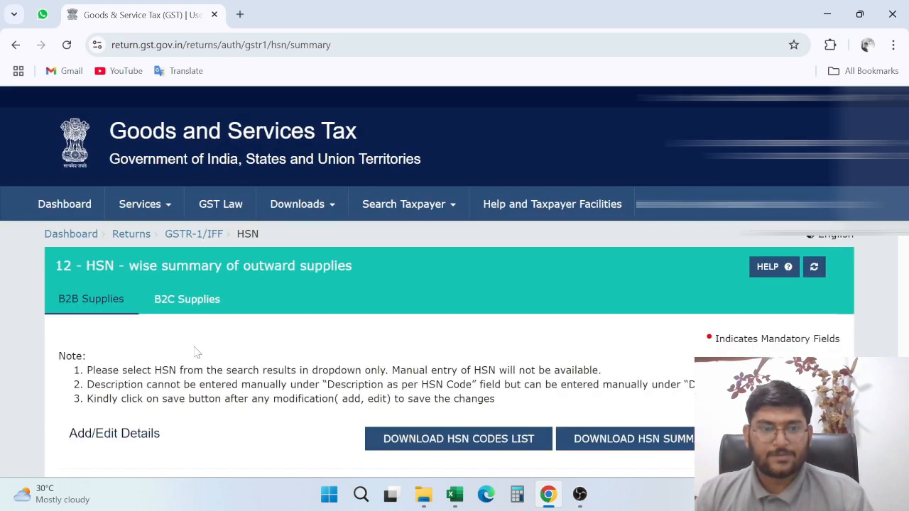
left_click(189, 301)
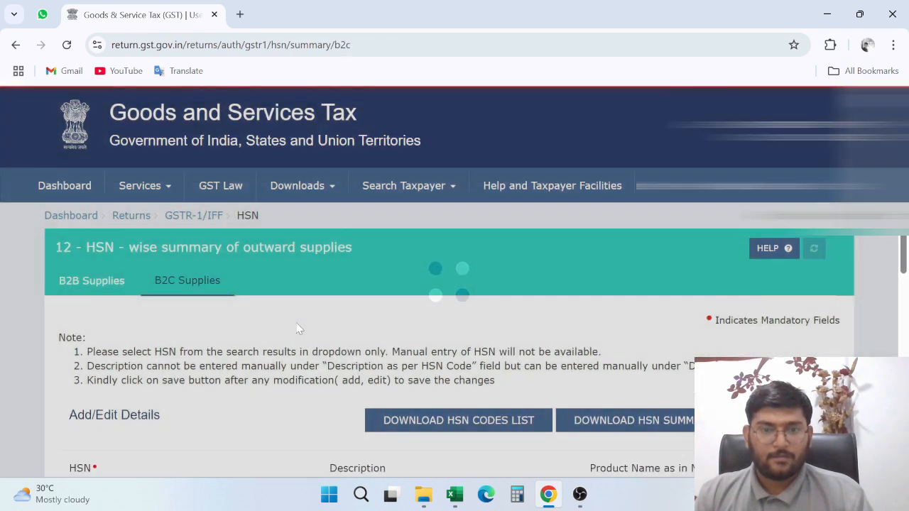
scroll(296, 327, "down", 4)
scroll(306, 341, "up", 2)
scroll(437, 398, "down", 1)
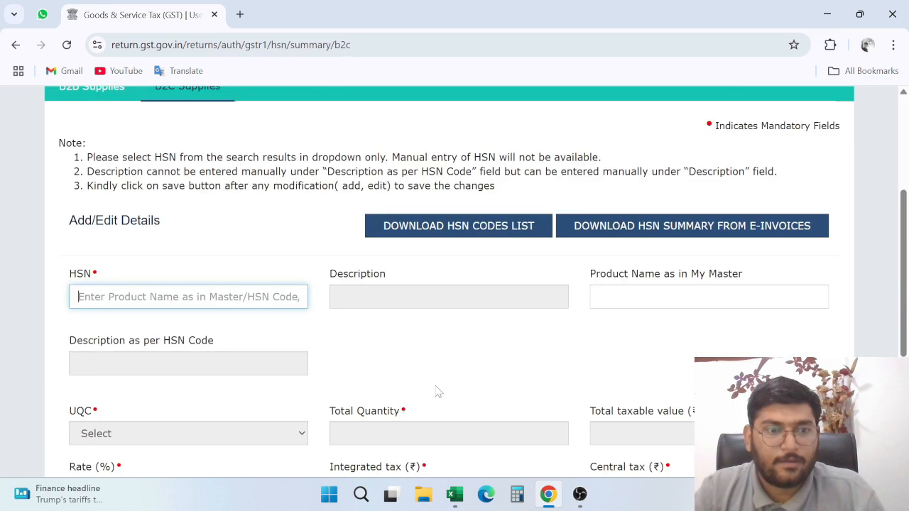
Copy the HS code 8537 from the B2CL sheet in Excel and select it as the HSN of the B2C entry on the portal
key("alt+Tab")
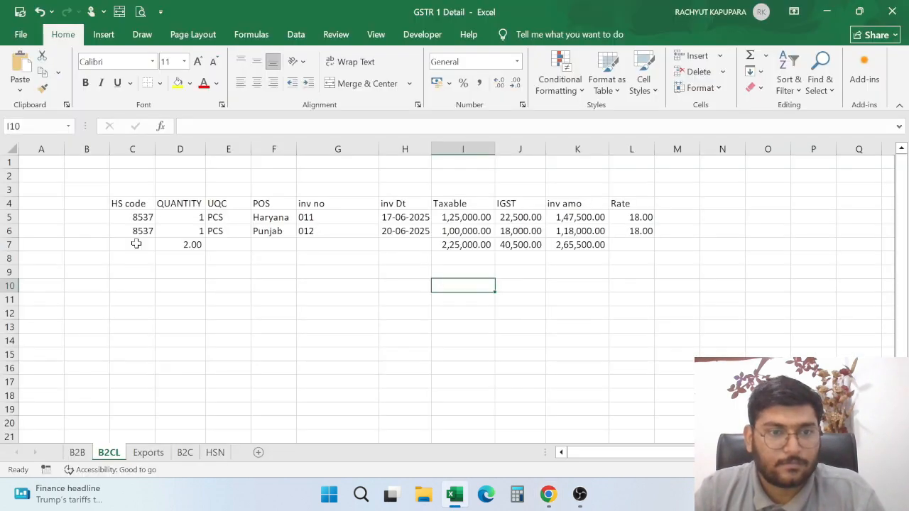
left_click(132, 217)
left_click(133, 228)
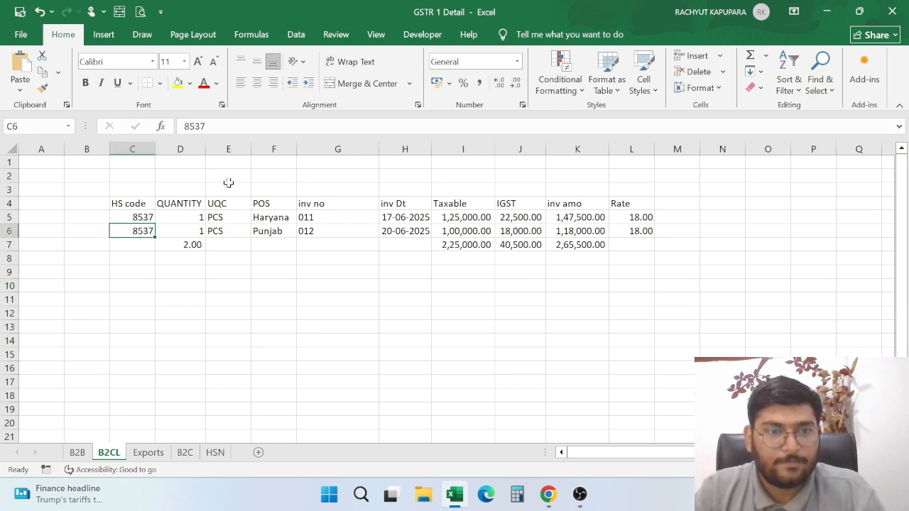
left_click_drag(208, 126, 147, 133)
key("ctrl+c")
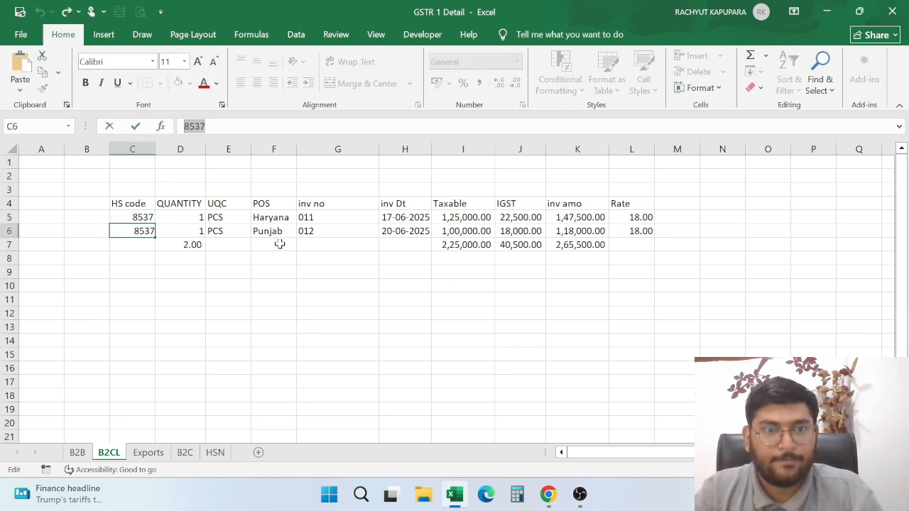
key("alt+Tab")
key("ctrl+v")
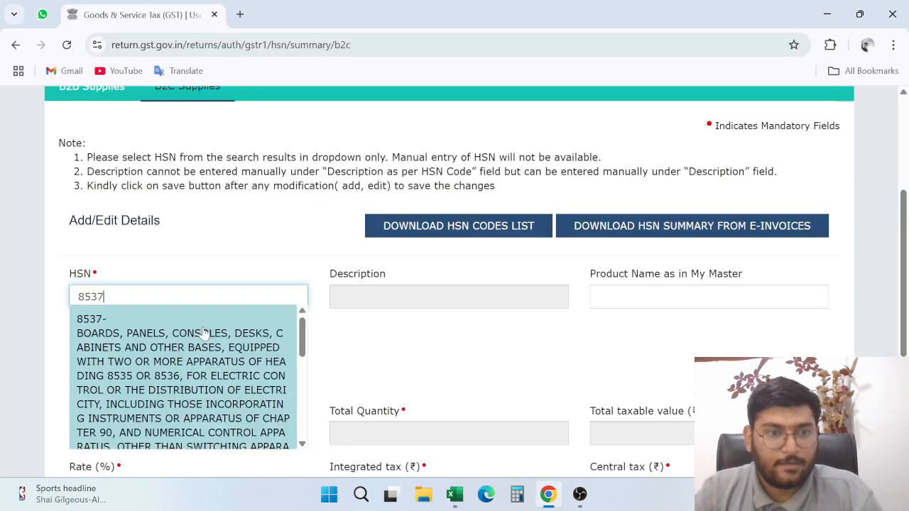
left_click(204, 375)
Check the unit in the Excel sheet's UQC column and set the entry's UQC to PCS-PIECES on the portal
scroll(450, 355, "down", 1)
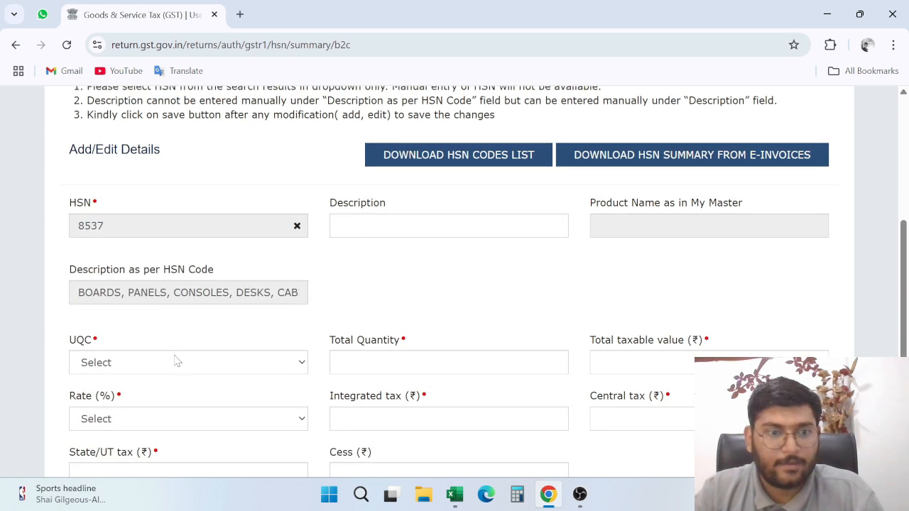
key("alt+Tab")
key("Right")
key("Right")
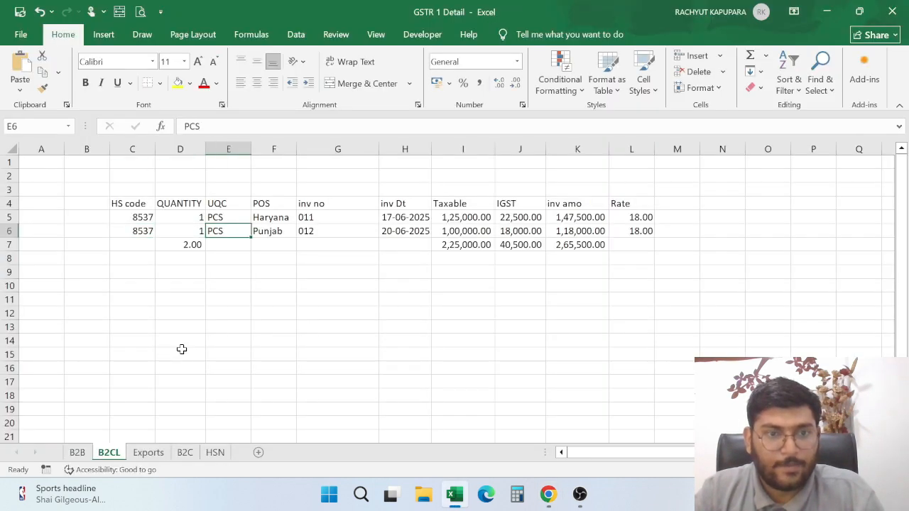
key("alt+Tab")
left_click(174, 366)
scroll(177, 277, "down", 6)
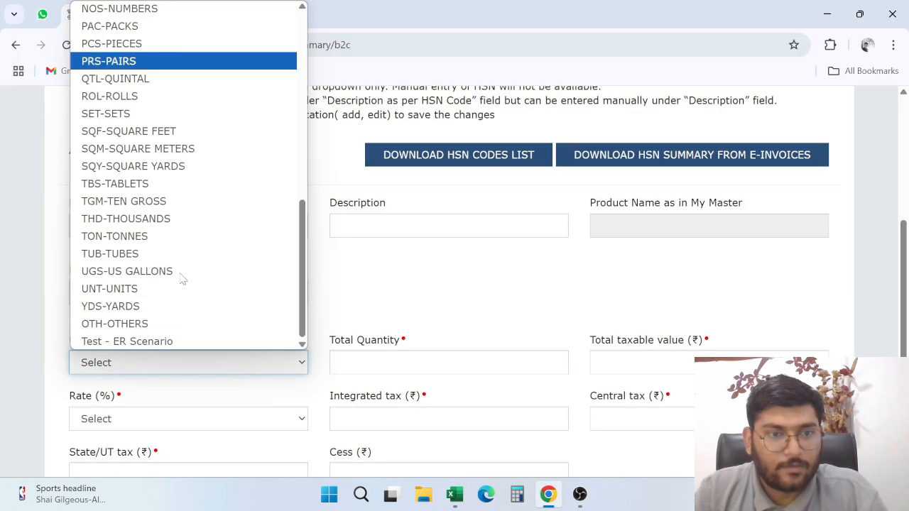
left_click(166, 44)
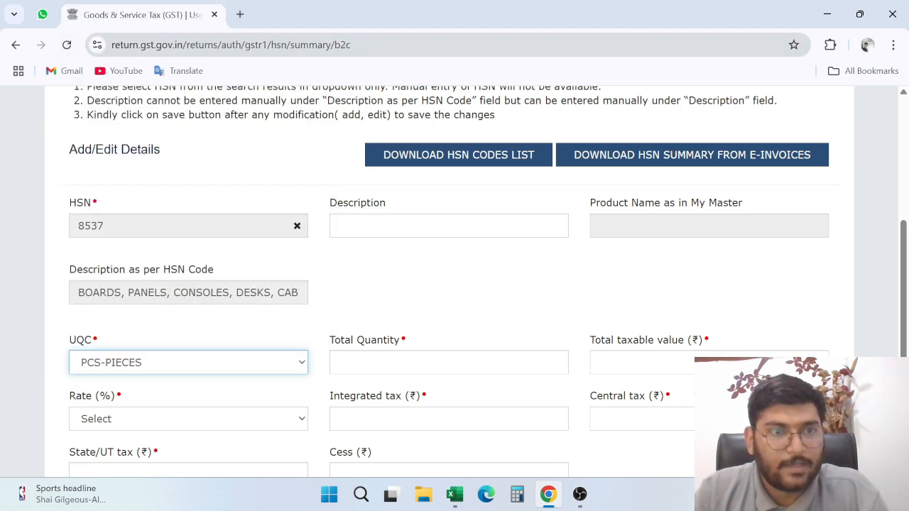
Check the quantity subtotal for HS code 8537 in the B2CL sheet and enter 2 as the total quantity on the portal
key("Tab")
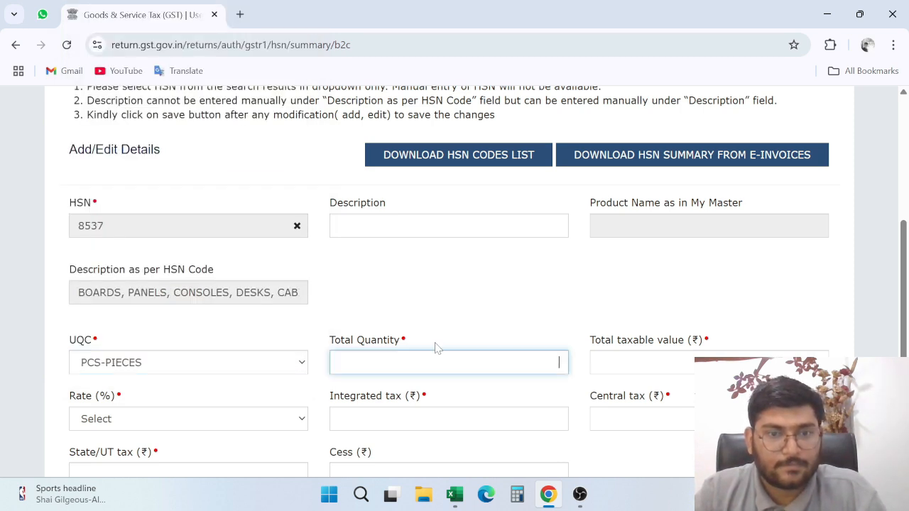
key("alt+Tab")
left_click(191, 241)
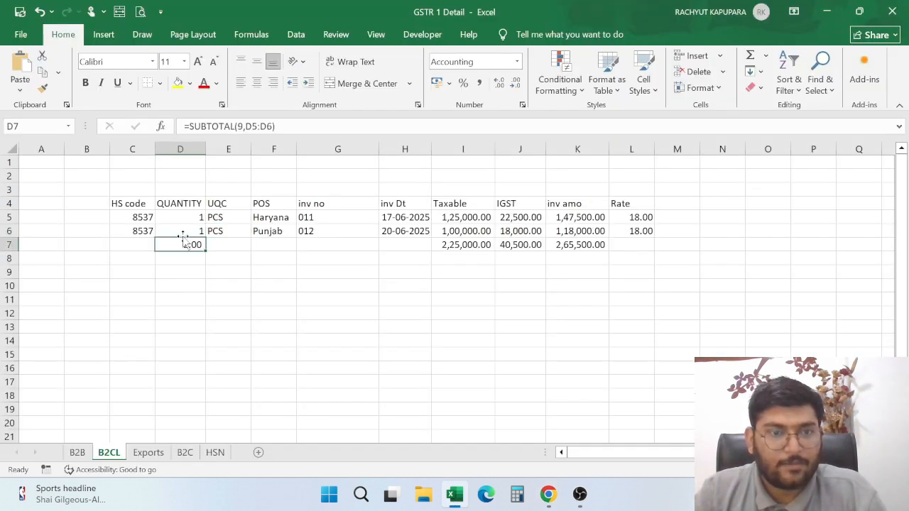
left_click_drag(153, 217, 145, 231)
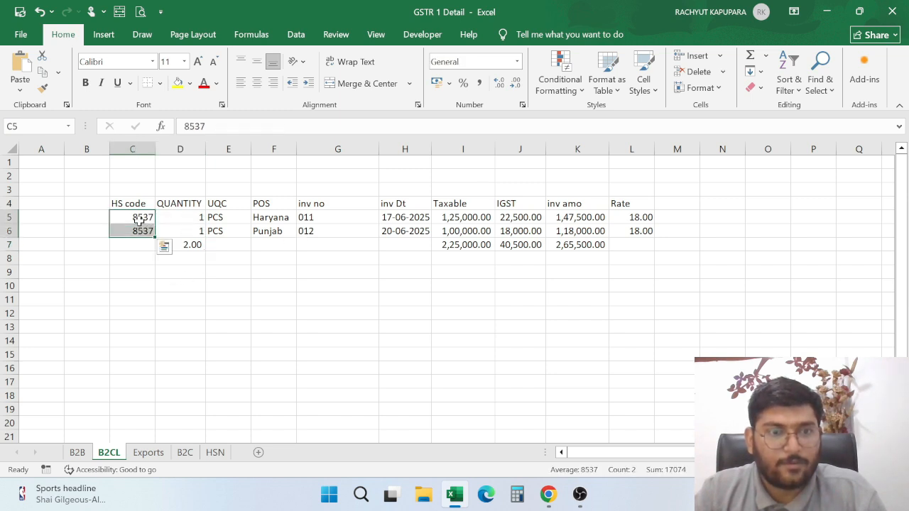
left_click(131, 248)
left_click(185, 245)
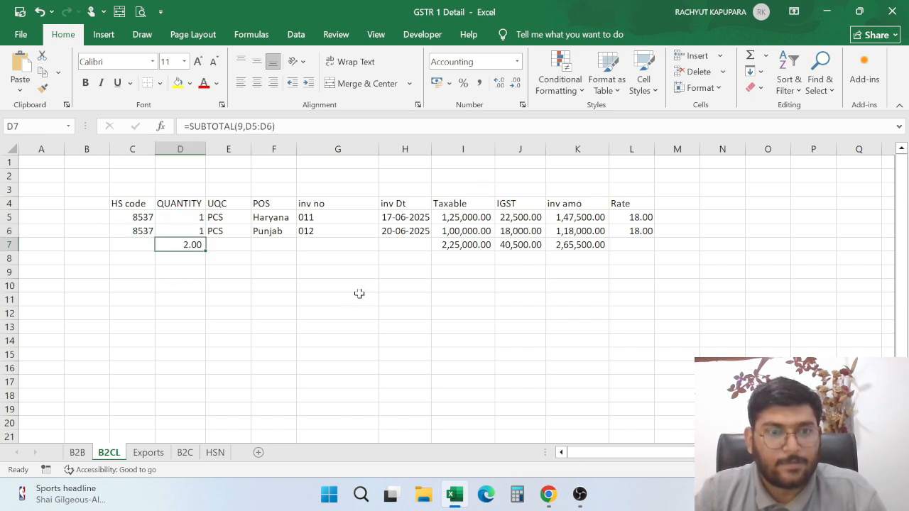
key("alt+Tab")
left_click(558, 363)
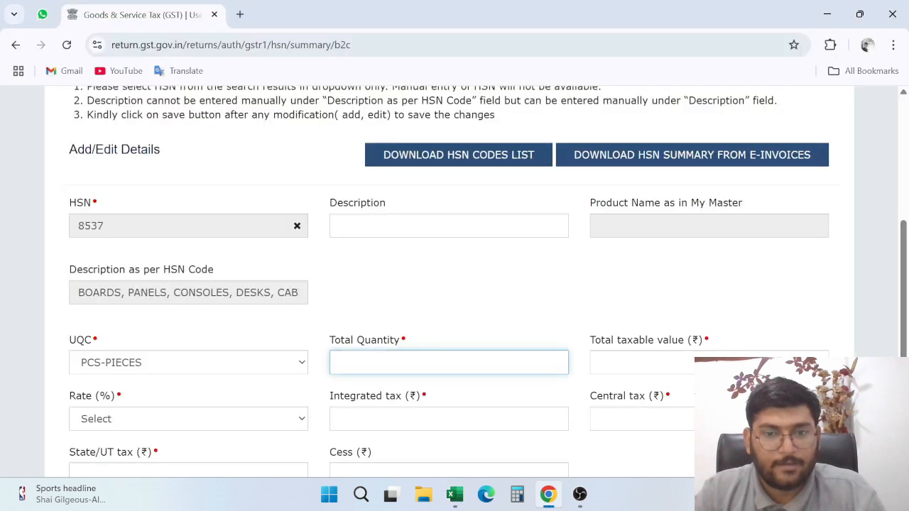
type("2")
key("Tab")
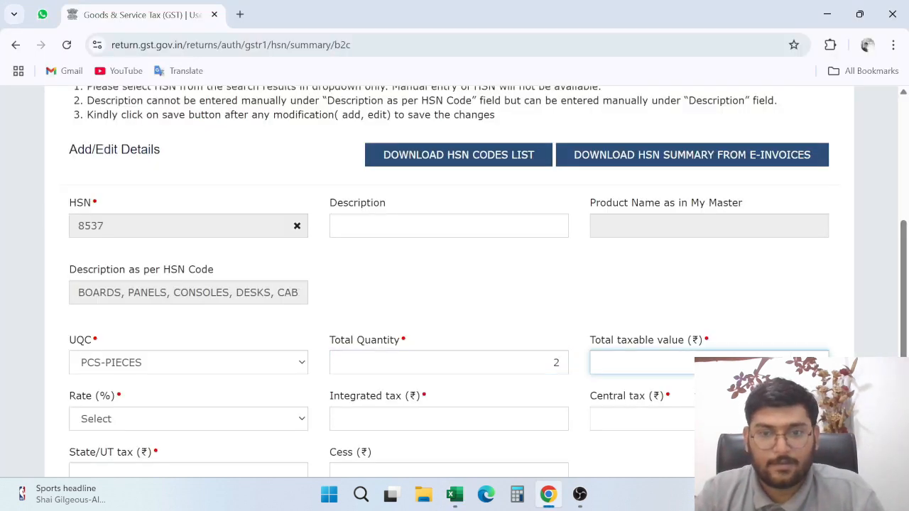
Check the taxable subtotal in the B2CL sheet and enter 225000 as the total taxable value on the portal
key("alt+Tab")
key("Right")
key("Right")
key("Right")
key("Right")
key("Right")
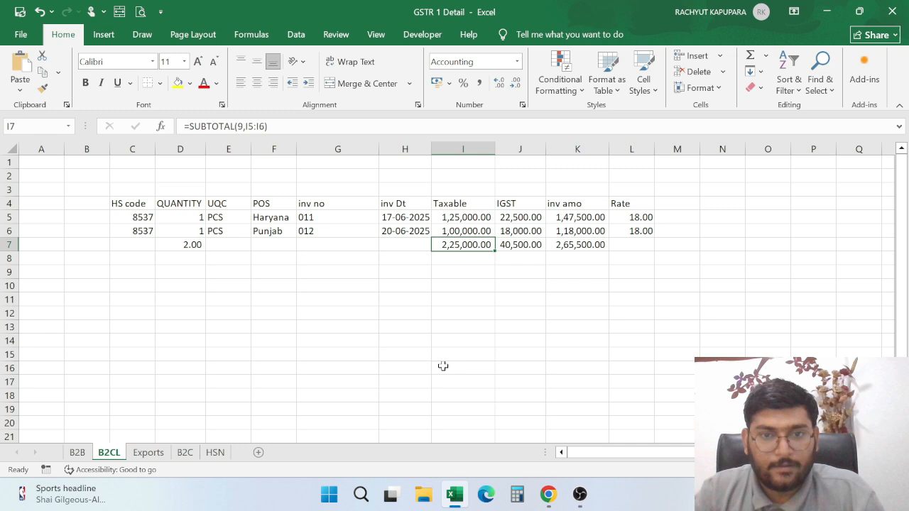
key("alt+Tab")
key("alt+Tab")
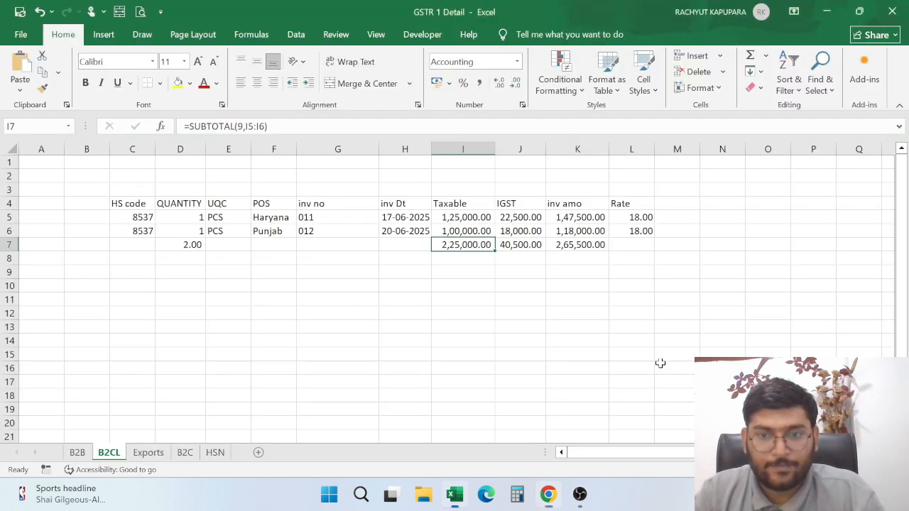
key("alt+Tab")
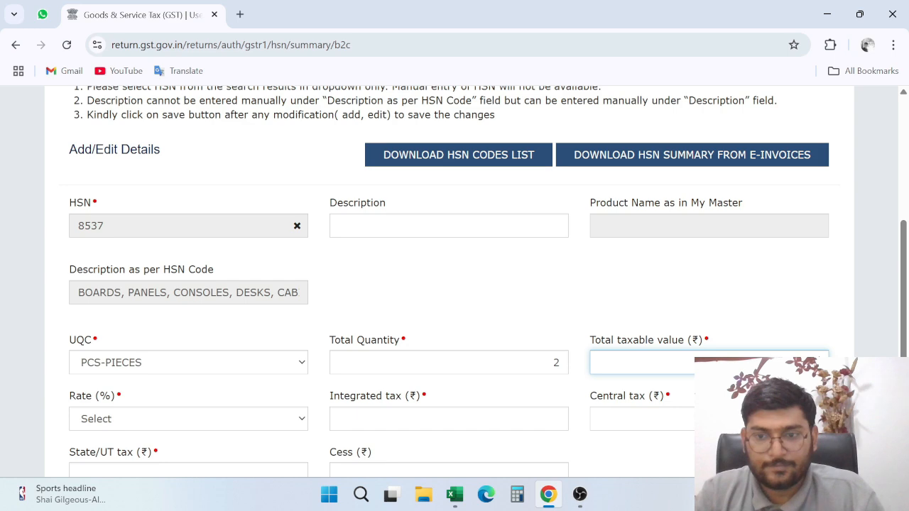
Check the tax rate in the Excel sheet and set the entry's rate to 18% on the portal
left_click(189, 419)
key("alt+Tab")
key("alt+Tab")
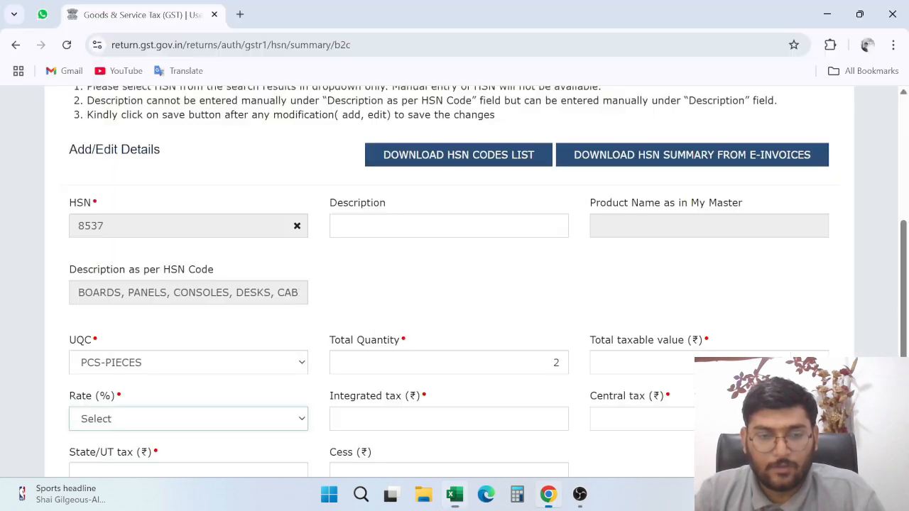
left_click(192, 420)
left_click(162, 379)
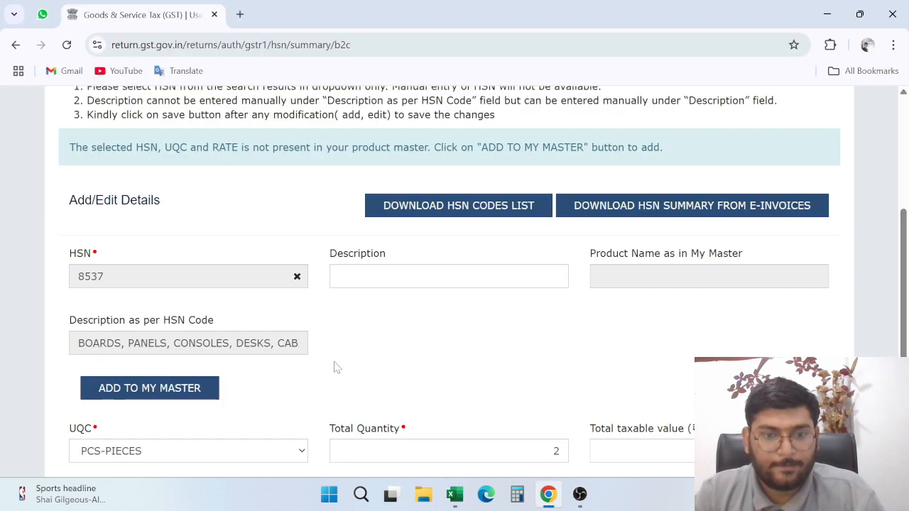
Check the IGST subtotal in the B2CL sheet and enter 40500 as the integrated tax on the portal
scroll(412, 398, "down", 2)
left_click(557, 293)
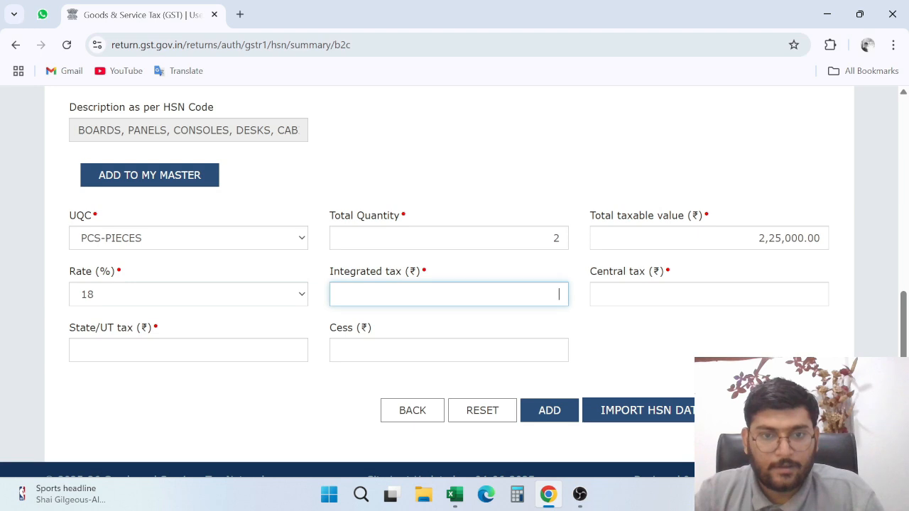
key("alt+Tab")
key("Right")
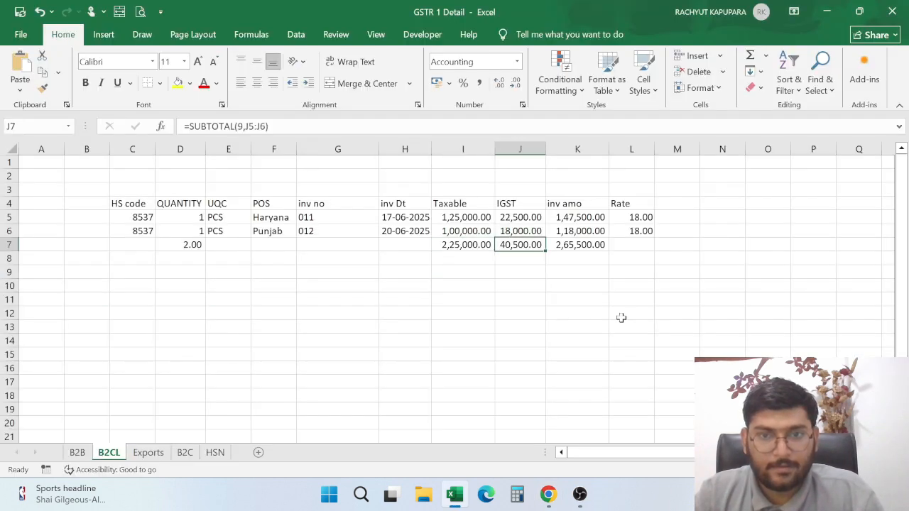
key("alt+Tab")
type("40")
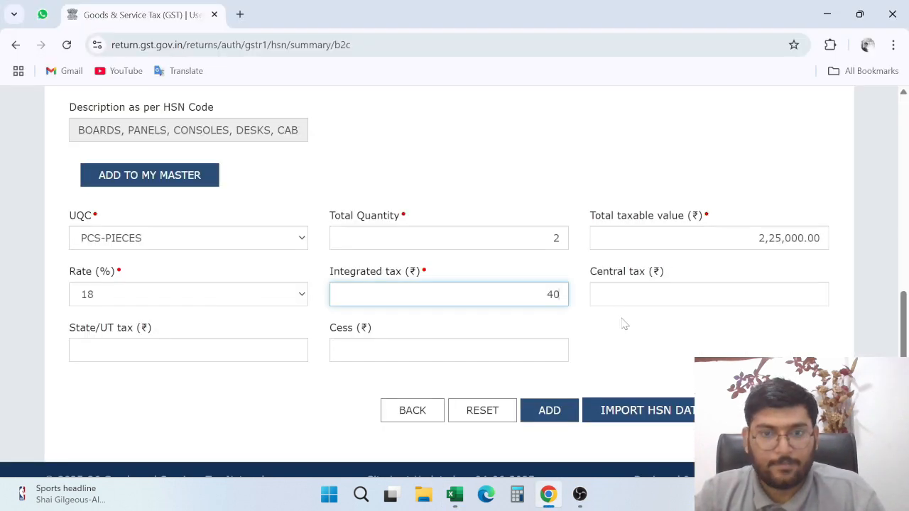
type(",500")
key("Tab")
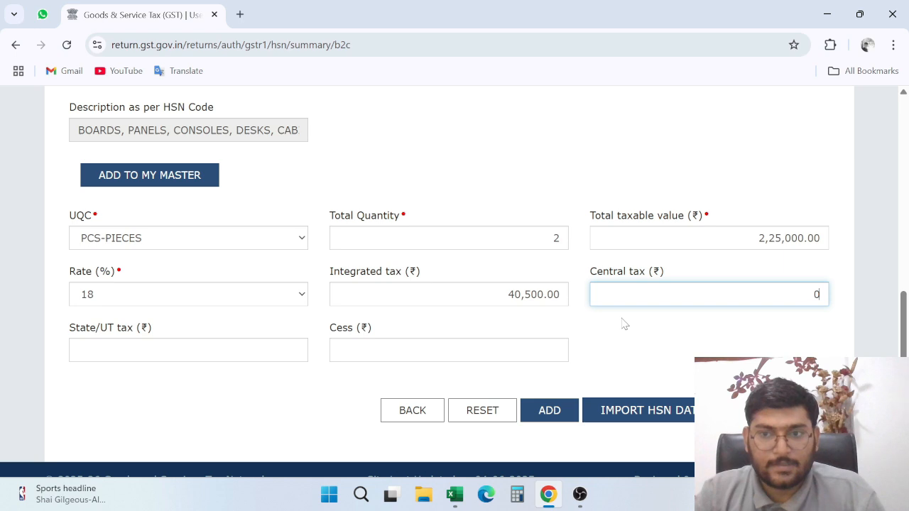
Enter 0 for the B2C entry's central tax, State/UT tax and cess
key("Tab")
key("Tab")
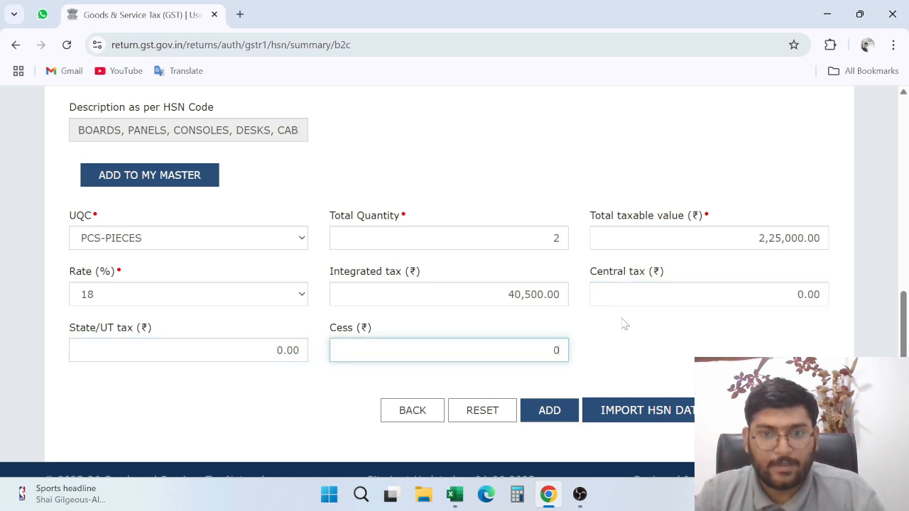
type("0")
key("Tab")
Add the HSN 8537 entry to the B2C Supplies list and save it
key("Tab")
key("Tab")
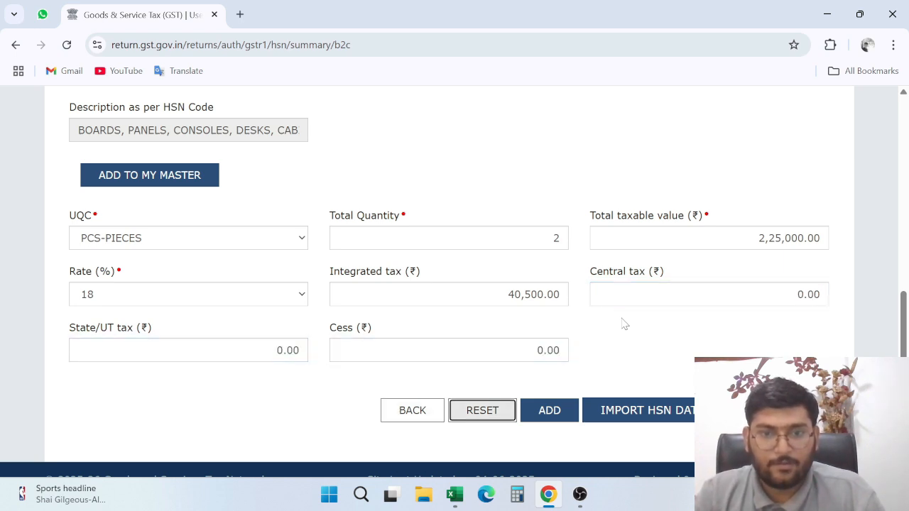
key("Return")
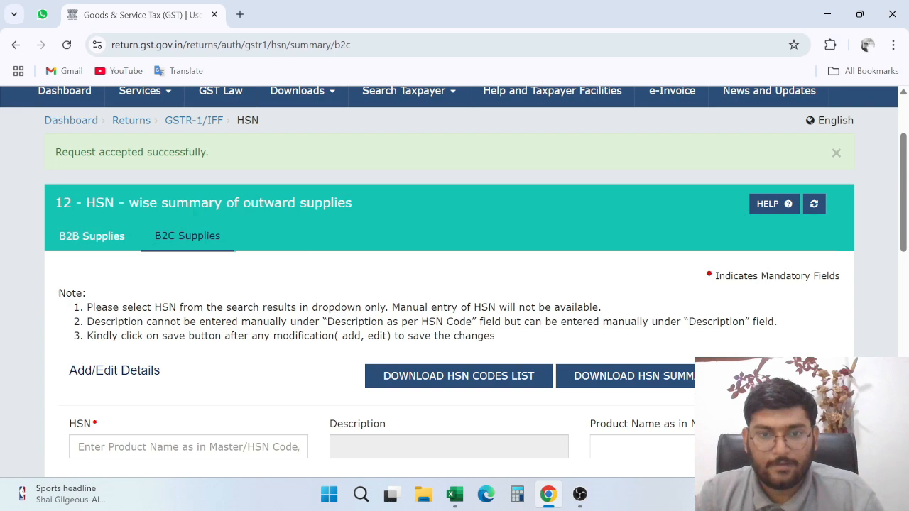
scroll(622, 331, "down", 10)
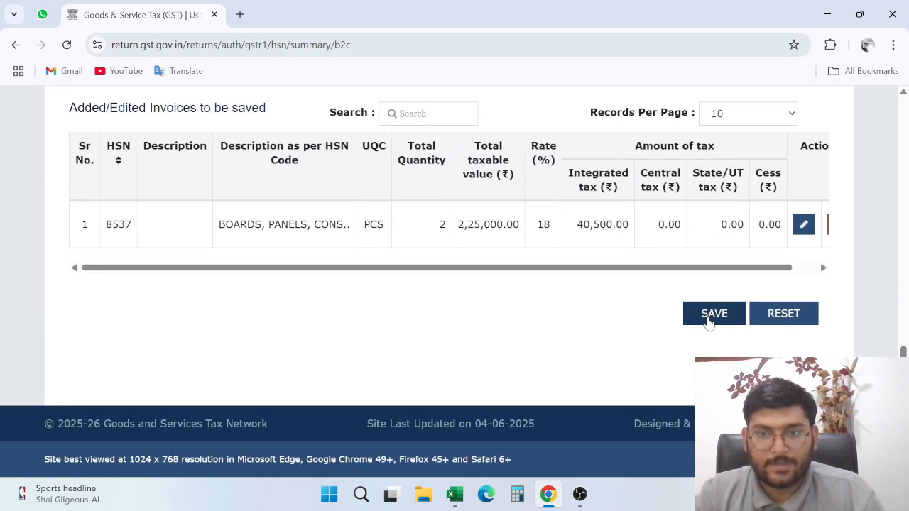
left_click(713, 313)
Switch to the Excel workbook and copy the HS code 39232990 from the Exports sheet
scroll(560, 411, "down", 1)
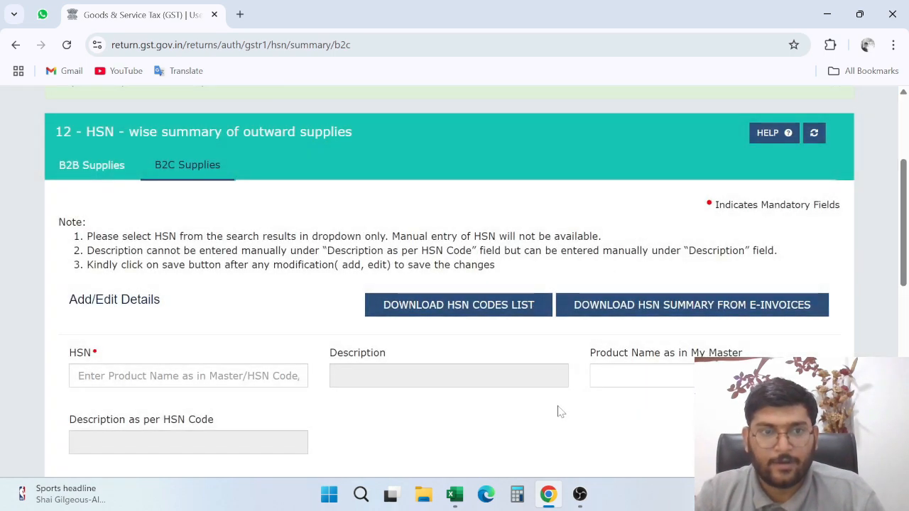
scroll(560, 398, "down", 3)
key("alt+Tab")
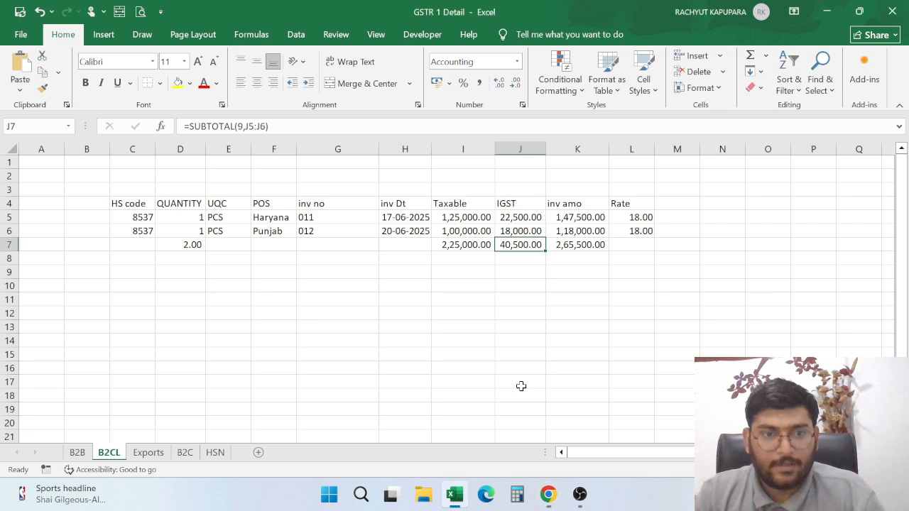
left_click(160, 283)
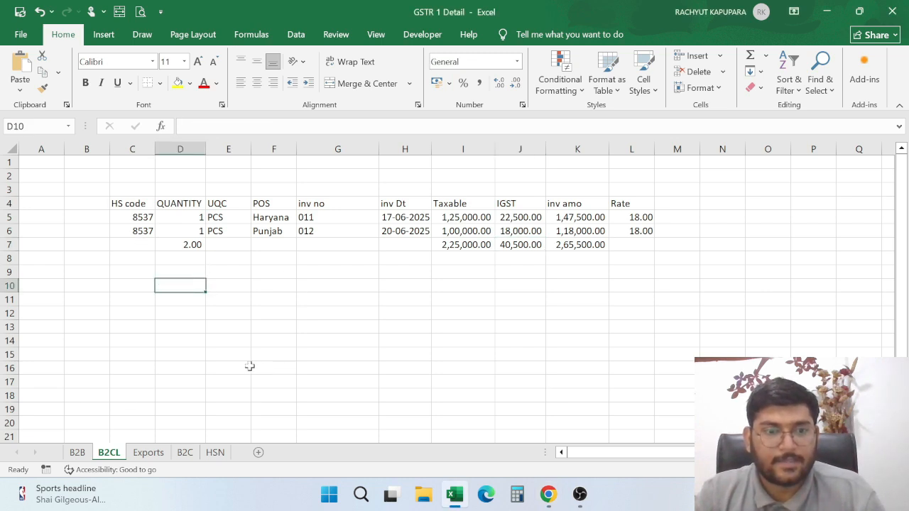
left_click(148, 453)
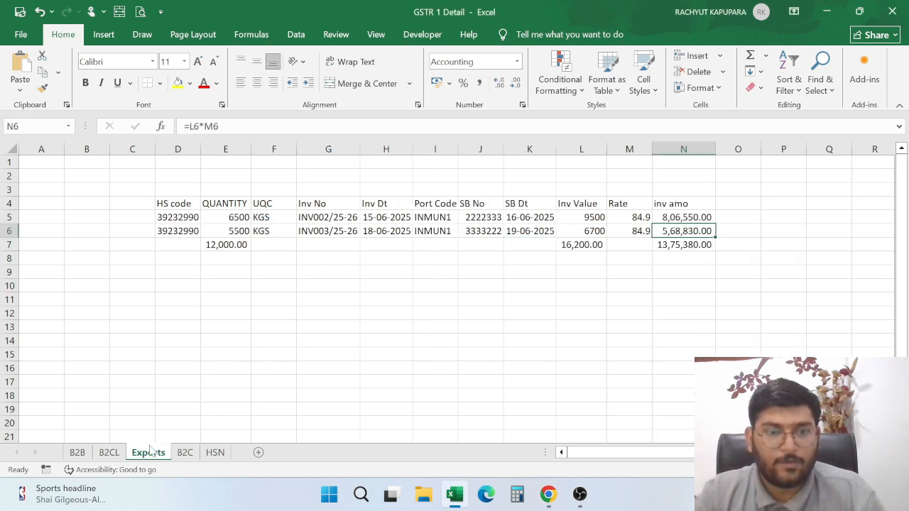
left_click(182, 215)
left_click_drag(182, 232, 183, 232)
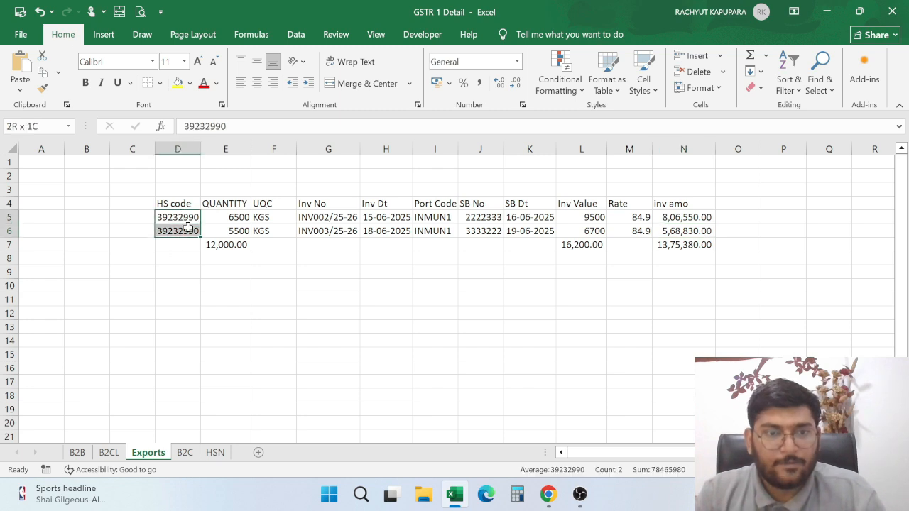
left_click(183, 231)
double_click(205, 126)
key("ctrl+c")
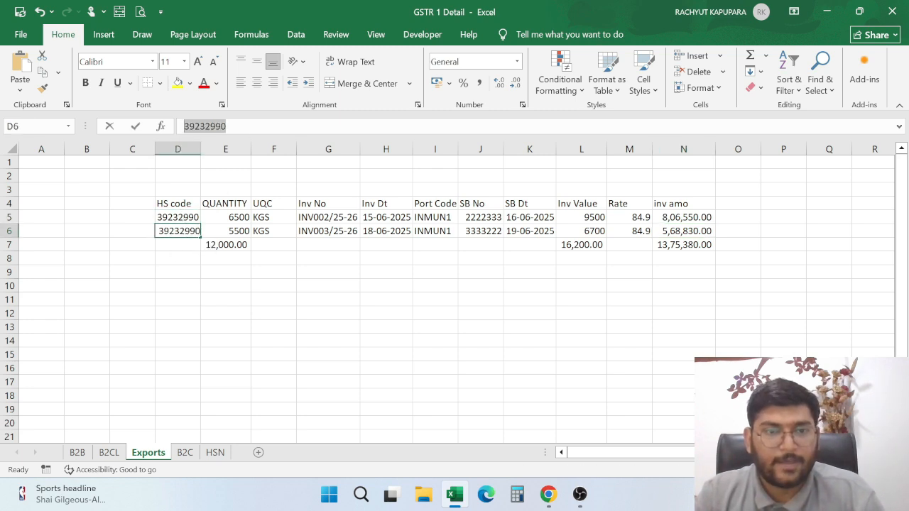
Switch to the GST portal and select HSN 39232990 - OTHER for a new B2C Supplies entry
key("alt+Tab")
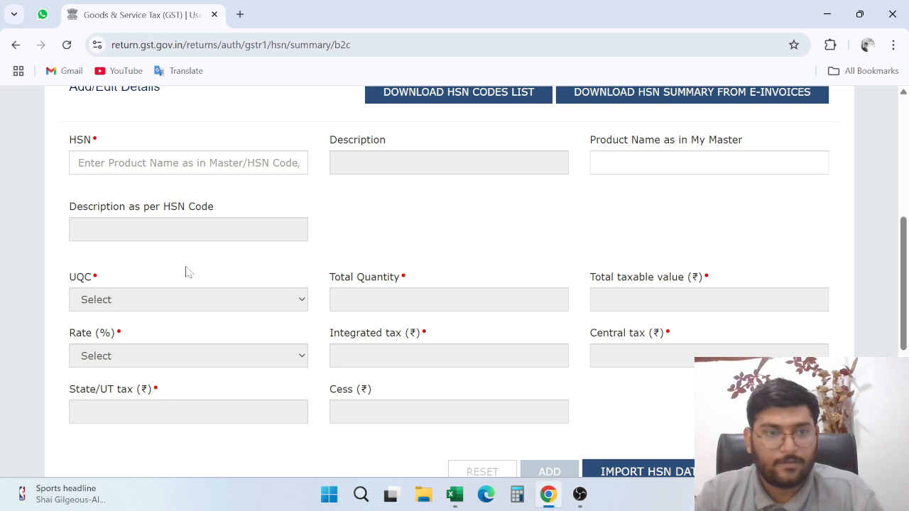
scroll(185, 272, "up", 2)
left_click(189, 304)
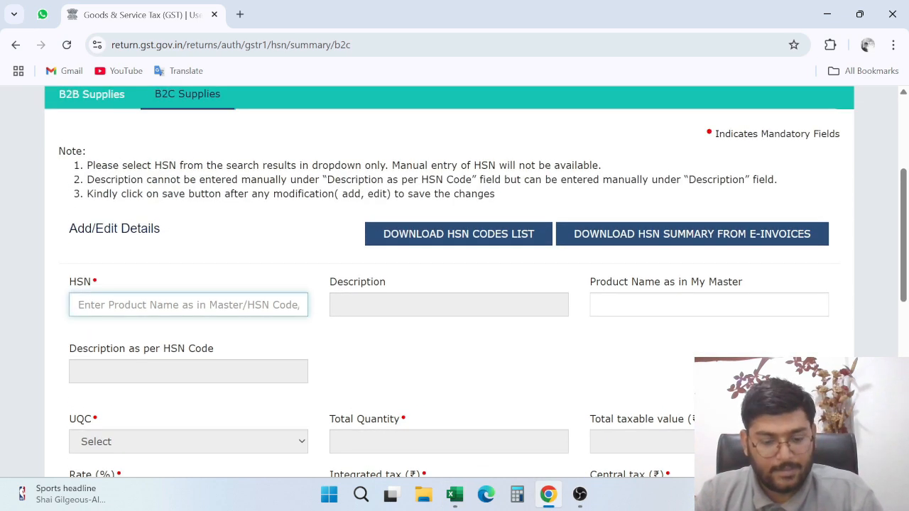
key("ctrl+v")
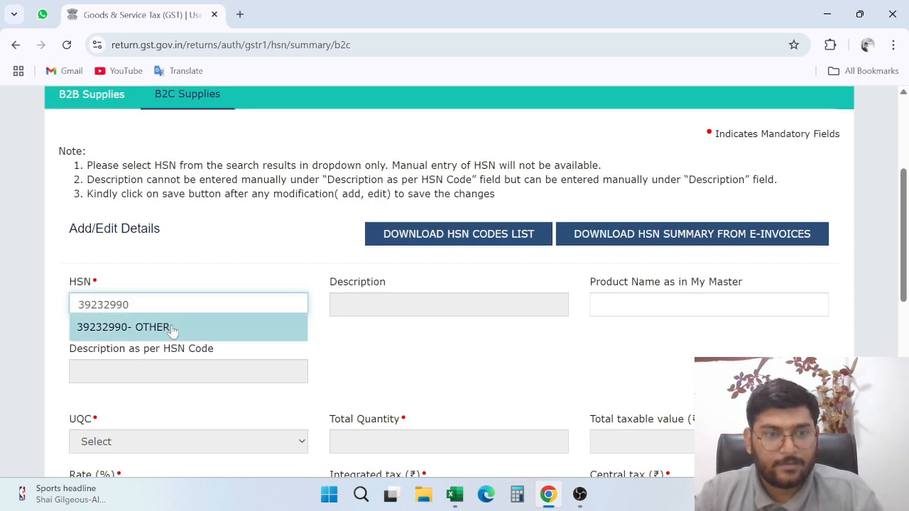
left_click(172, 328)
scroll(412, 345, "down", 3)
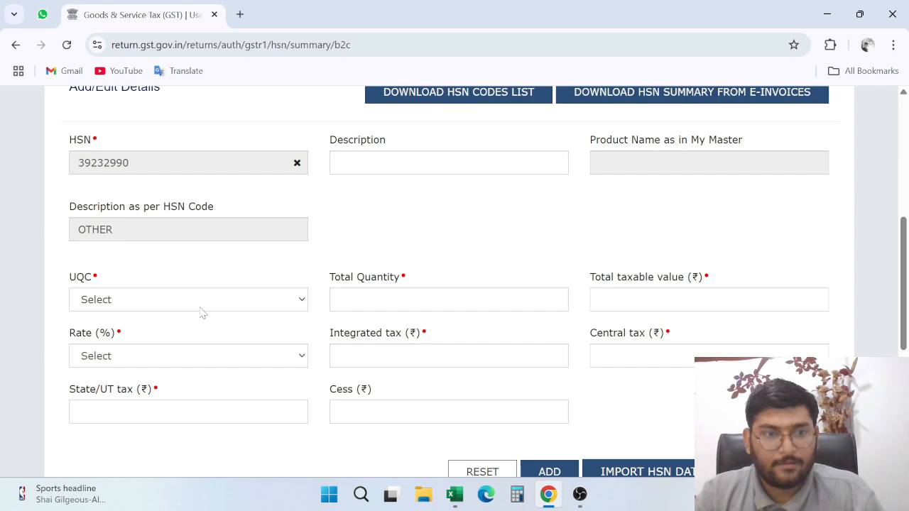
Check the unit in the Exports sheet and set the entry's UQC to KGS-KILOGRAMS on the portal
key("alt+Tab")
key("Right")
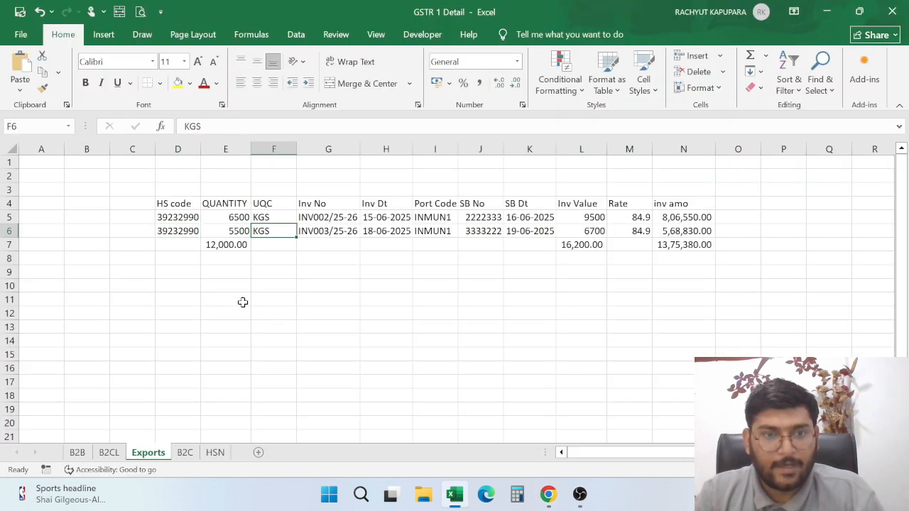
key("alt+Tab")
left_click(199, 300)
scroll(235, 164, "down", 10)
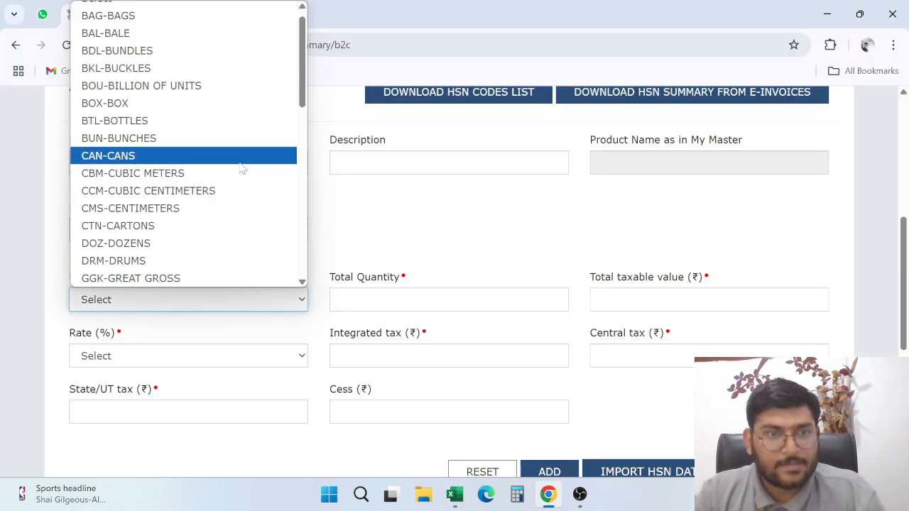
scroll(233, 110, "up", 5)
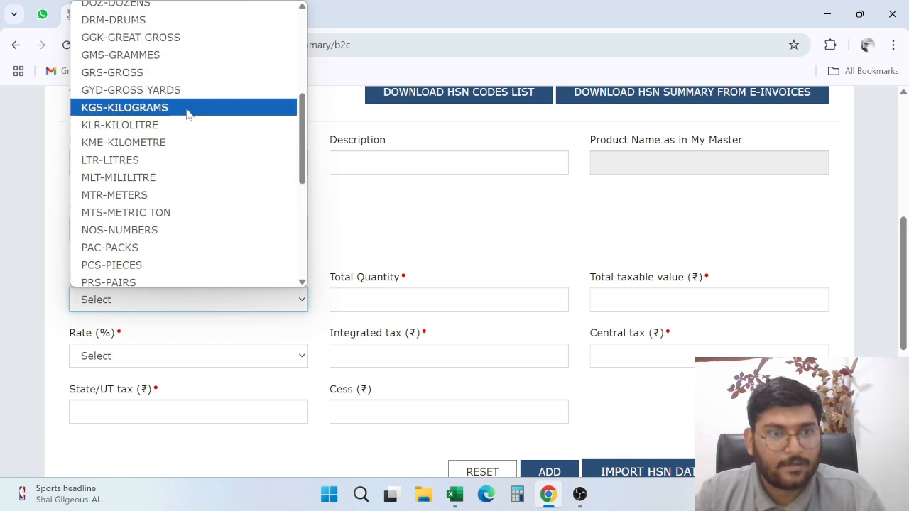
left_click(189, 111)
key("Tab")
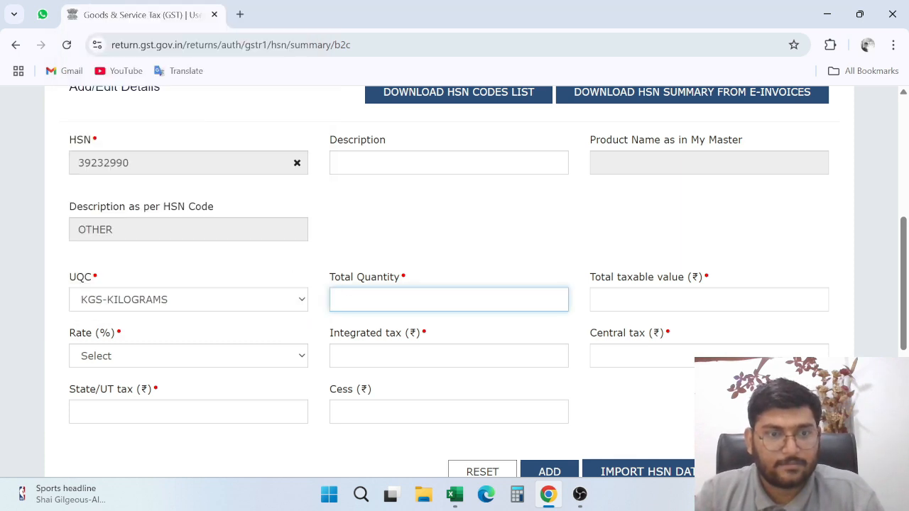
Check the quantity subtotal in the Exports sheet and enter 12000 as the total quantity on the portal
key("alt+Tab")
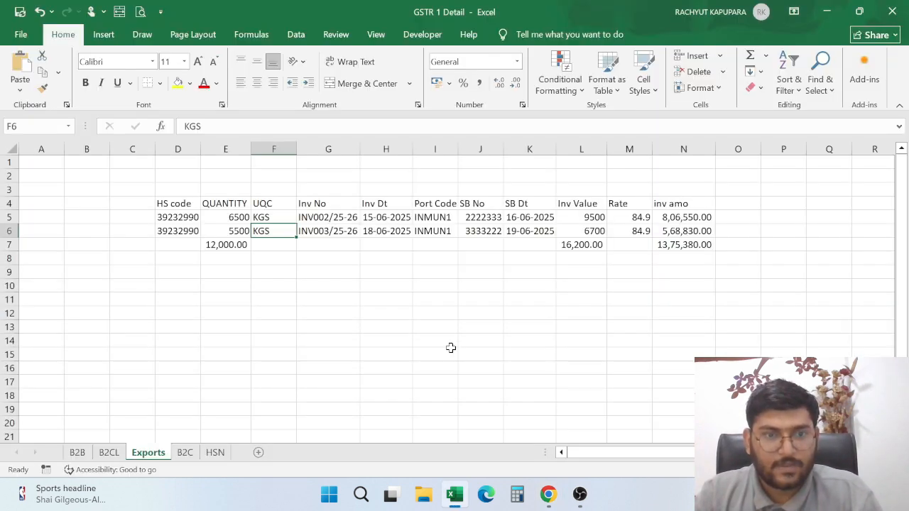
left_click(223, 245)
key("alt+Tab")
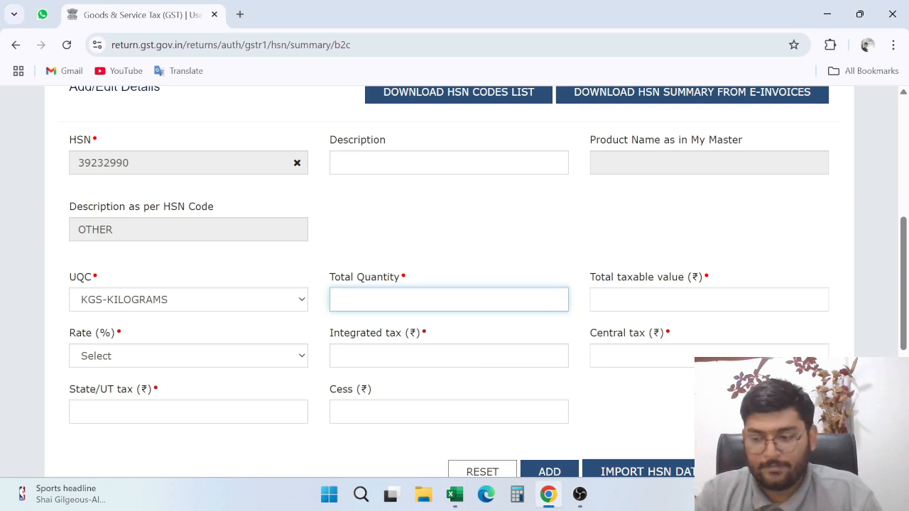
key("Tab")
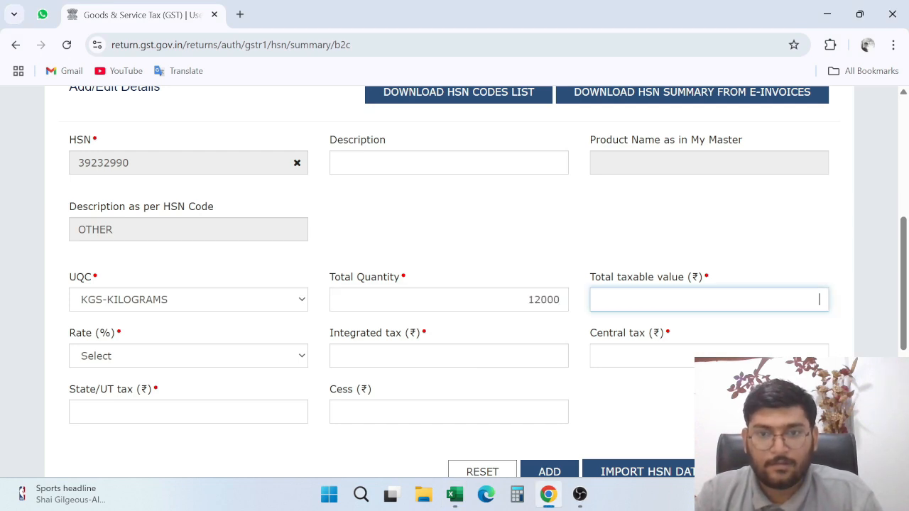
Check the invoice amount subtotal in the Exports sheet and enter 1375380 as the total taxable value on the portal
key("alt+Tab")
key("Right")
key("Right")
key("Right")
key("Right")
key("Right")
key("Right")
key("Right")
key("Right")
key("Right")
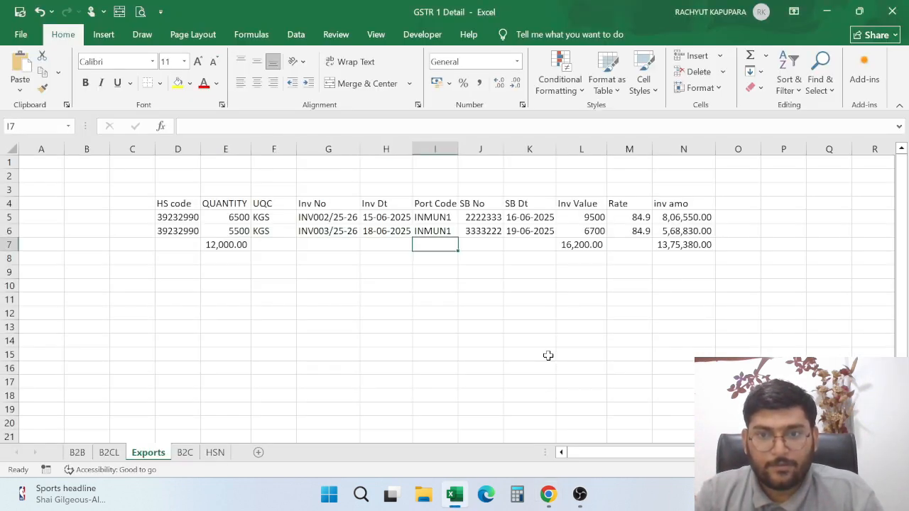
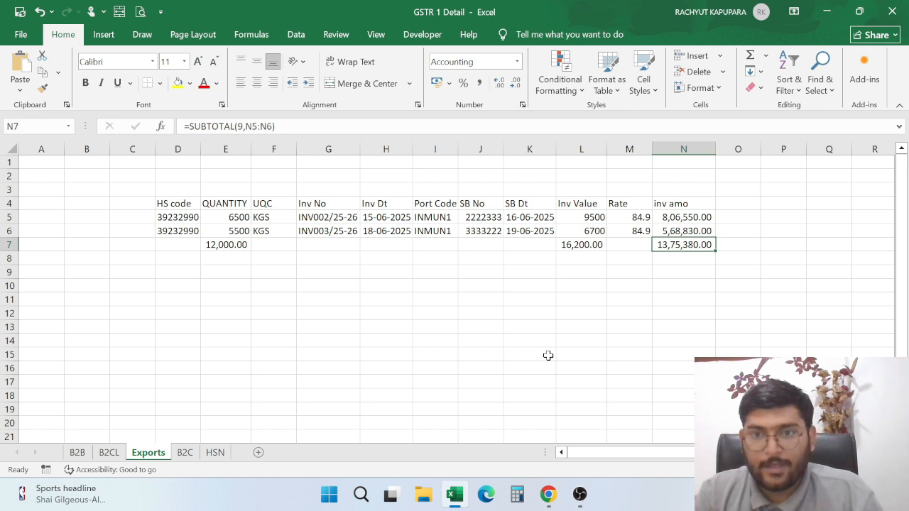
key("alt+Tab")
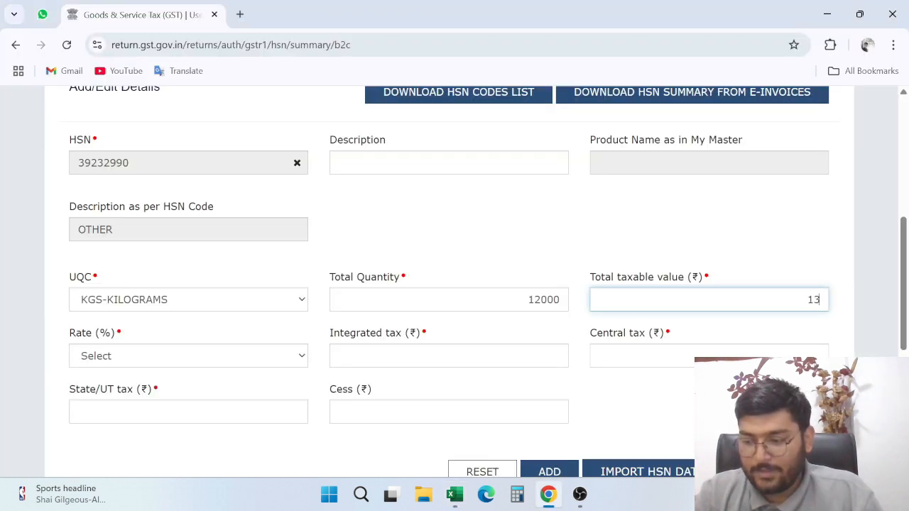
type("13,75,380")
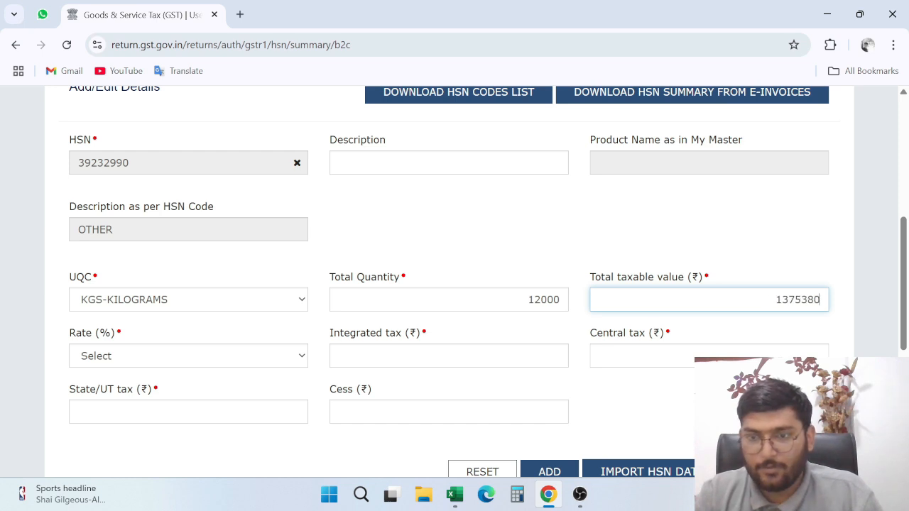
key("Tab")
Set the export entry's tax rate to 0% on the portal after checking the Exports sheet
key("alt+Tab")
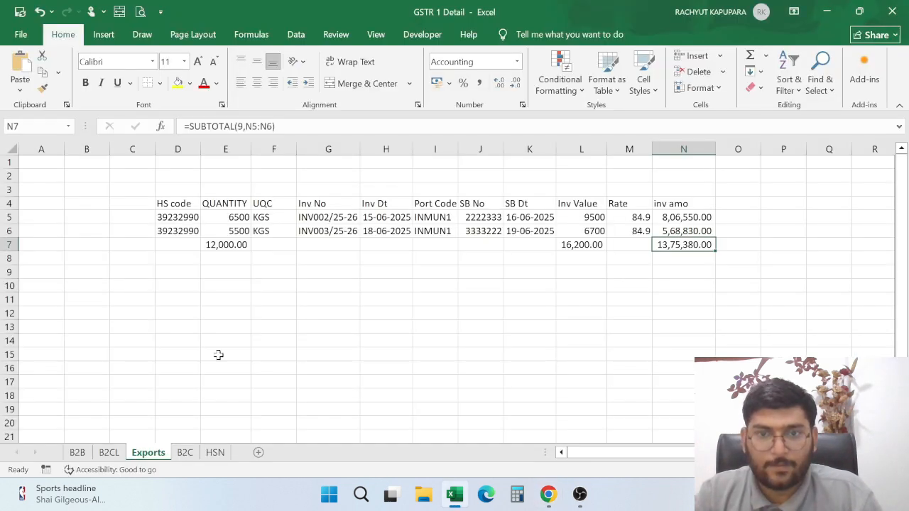
key("alt+Tab")
left_click(213, 359)
left_click(146, 114)
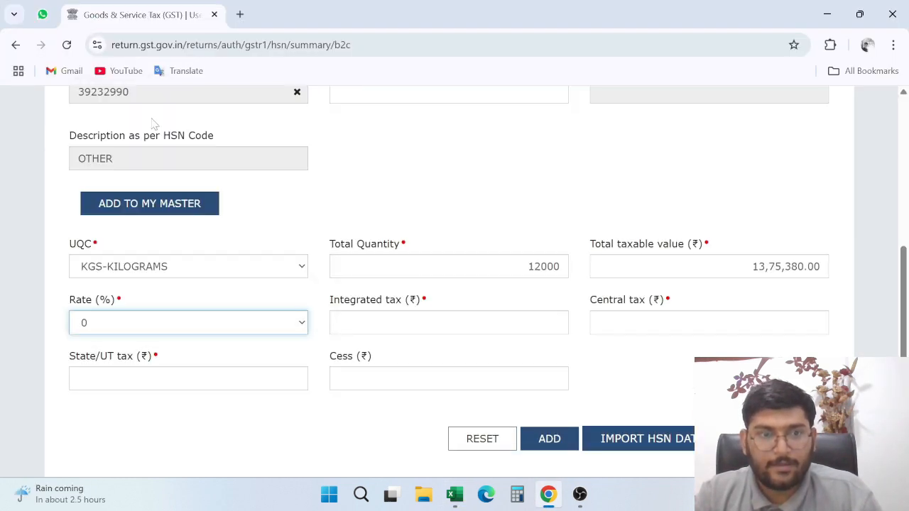
Enter 0 for the export entry's integrated tax, central tax, State/UT tax and cess
left_click(449, 322)
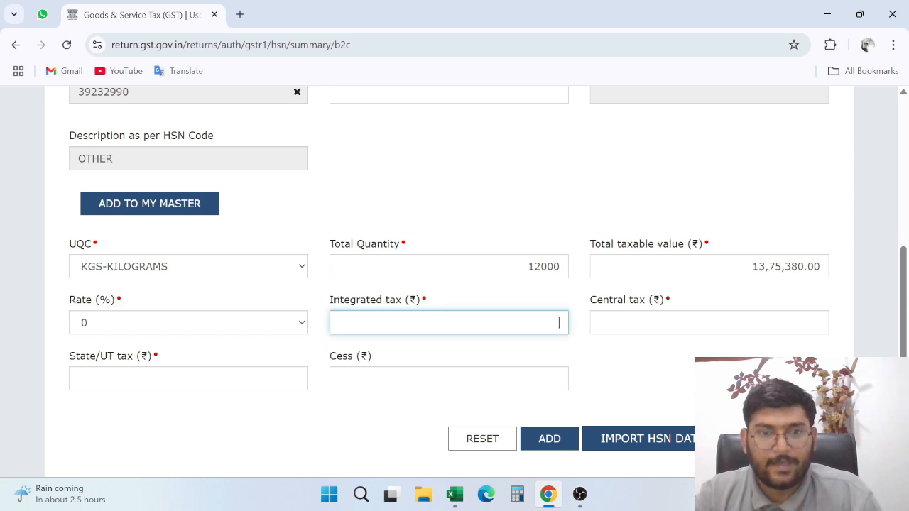
type("0")
key("Tab")
type("0")
key("Tab")
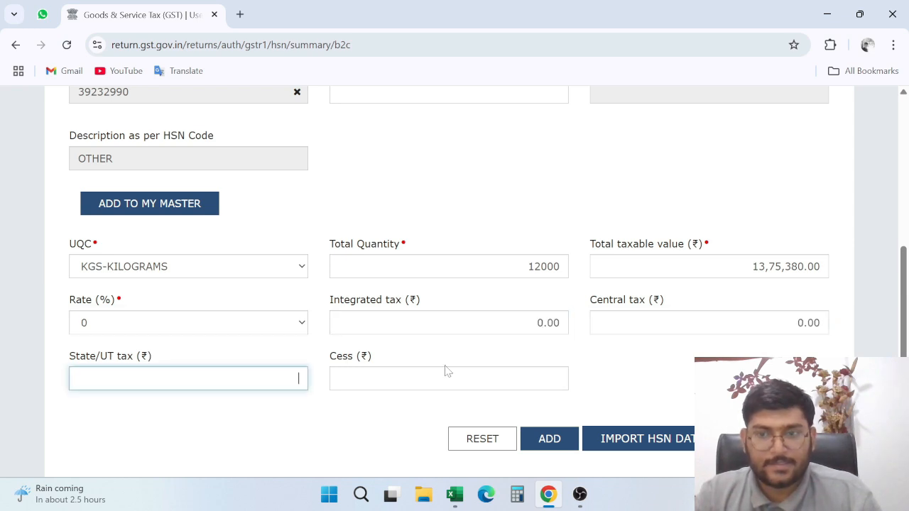
key("Tab")
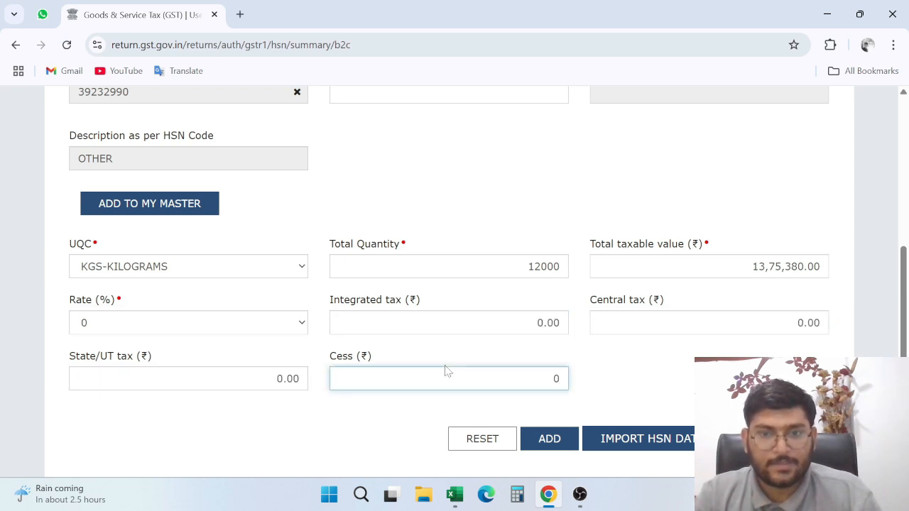
type("0")
Add the HSN 39232990 entry to the B2C Supplies list and save it
scroll(632, 371, "down", 1)
left_click(558, 369)
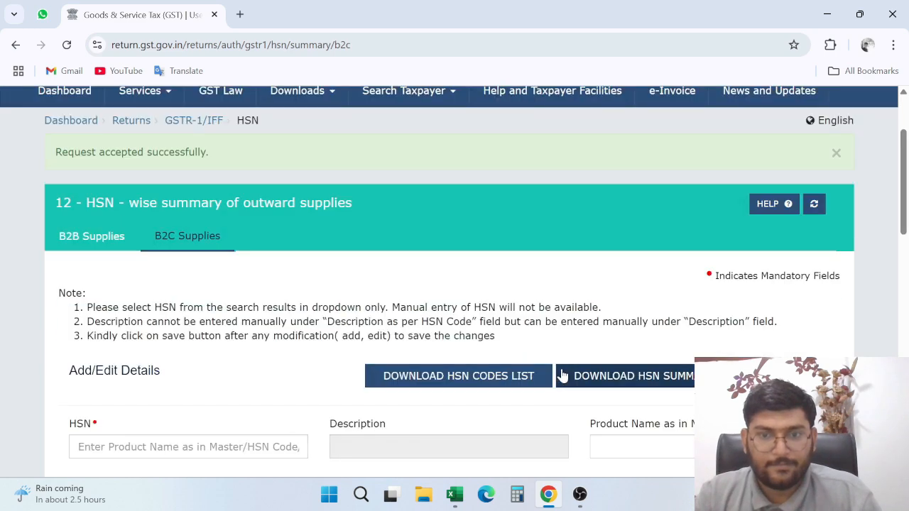
scroll(600, 373, "down", 12)
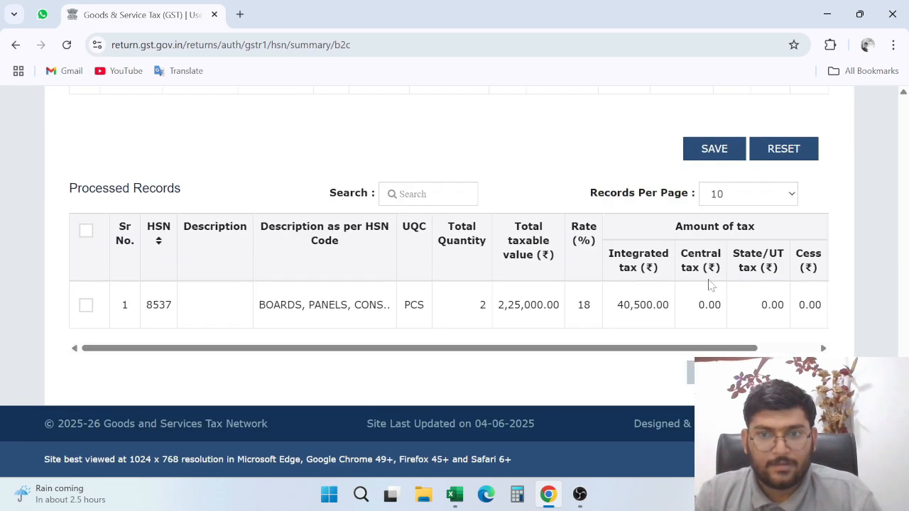
left_click(718, 151)
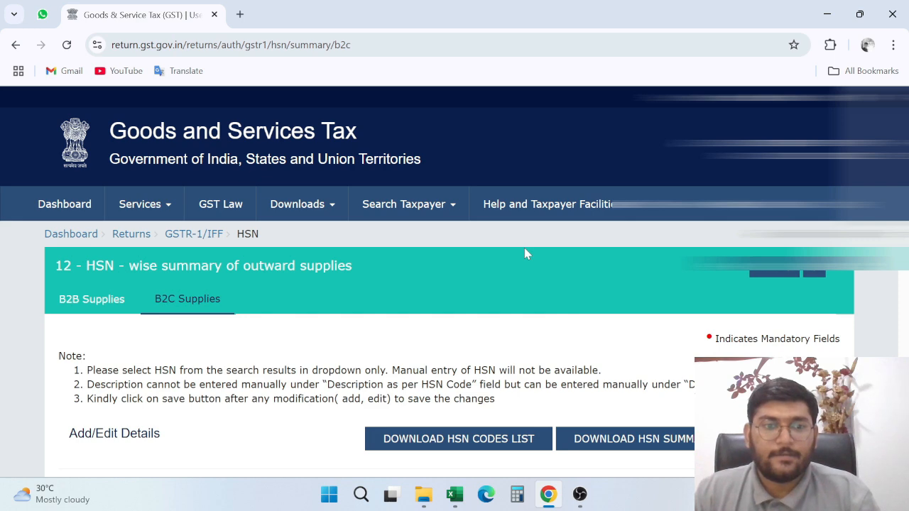
Copy the HS code 3923 of the Goa row from the B2C sheet in Excel and return to the portal
scroll(416, 269, "down", 3)
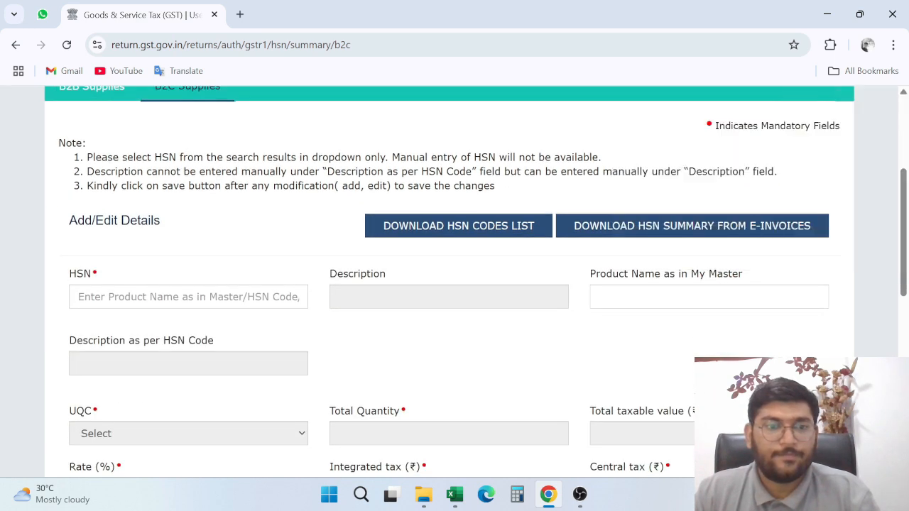
key("alt+Tab")
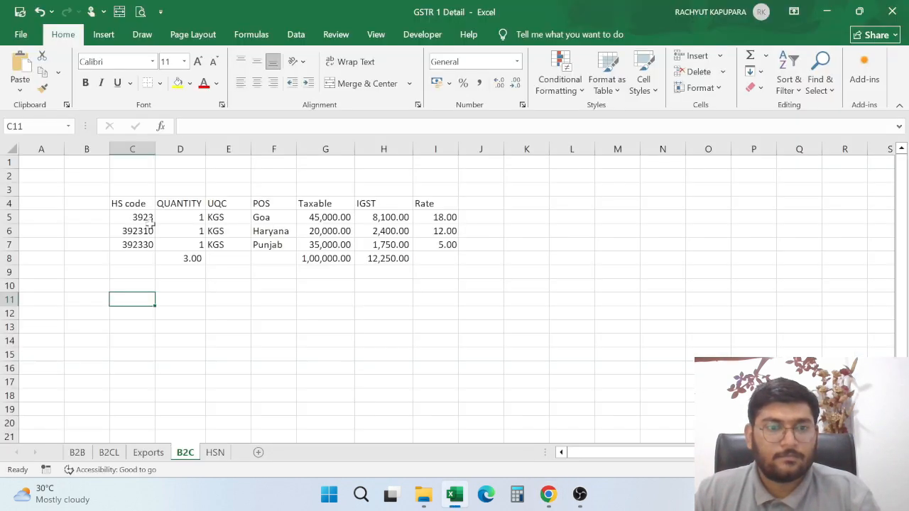
left_click(147, 219)
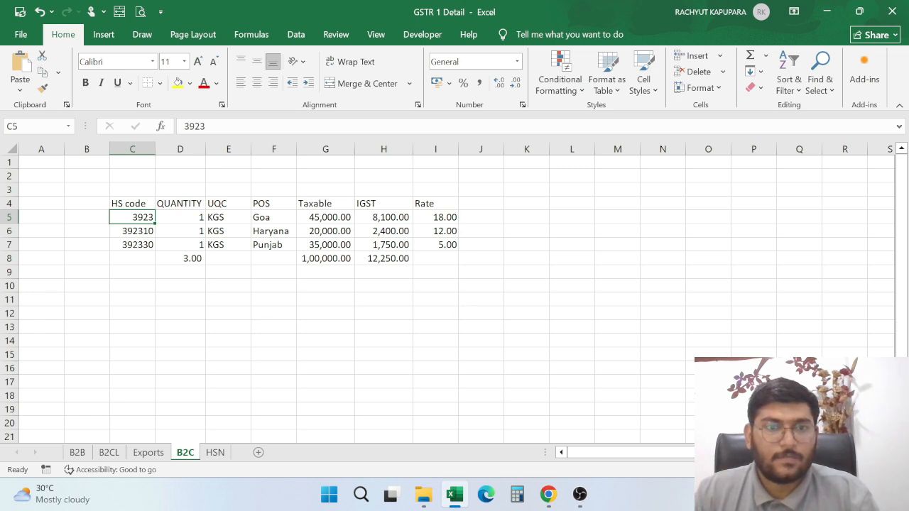
double_click(194, 126)
key("ctrl+c")
key("alt+Tab")
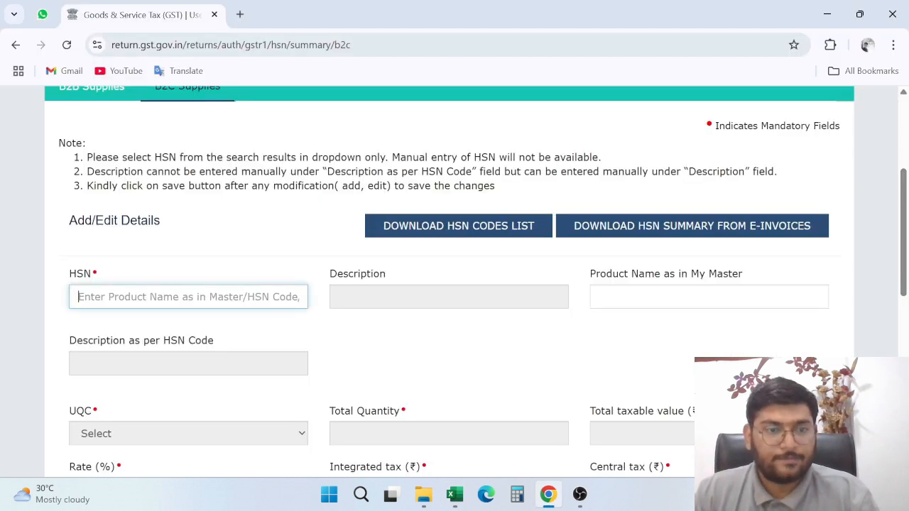
Select HSN 3923 for the B2C entry and set its UQC to KGS-KILOGRAMS, checking the unit in the Excel B2C sheet
key("ctrl+v")
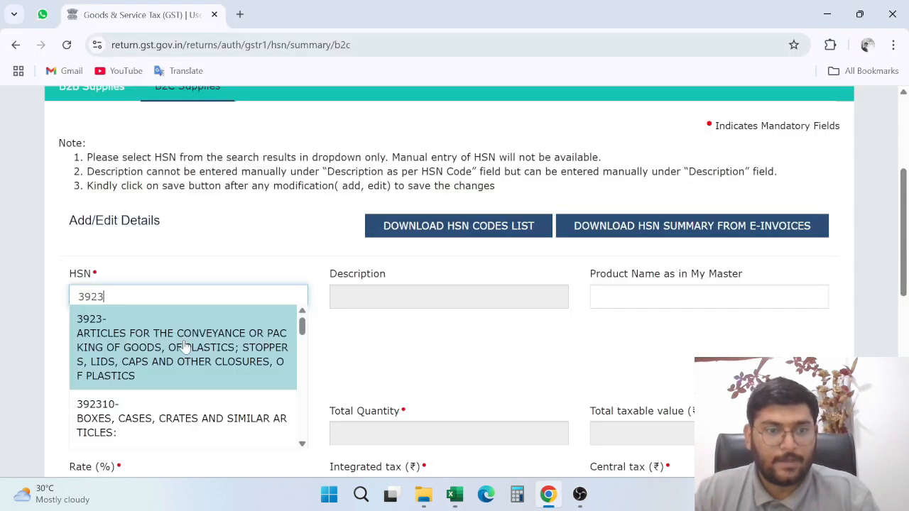
left_click(189, 348)
scroll(463, 334, "down", 2)
left_click(218, 292)
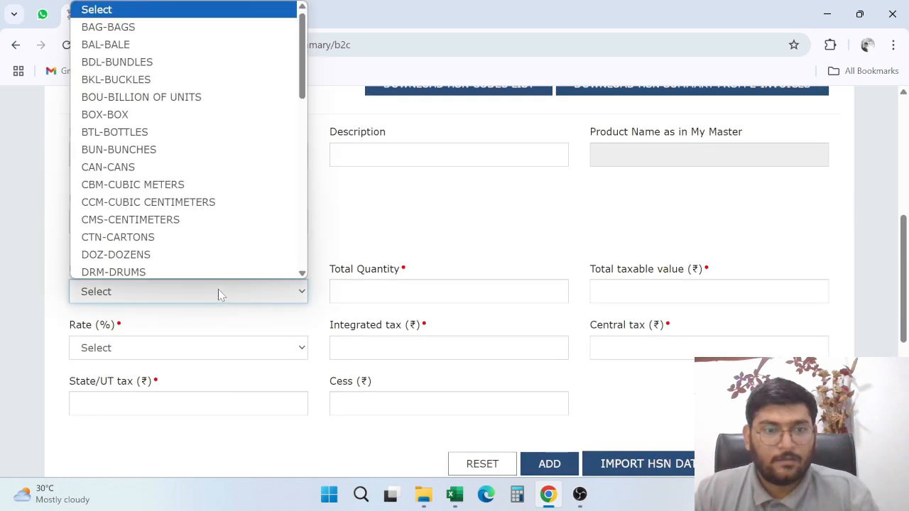
key("alt+Tab")
key("Tab")
key("Tab")
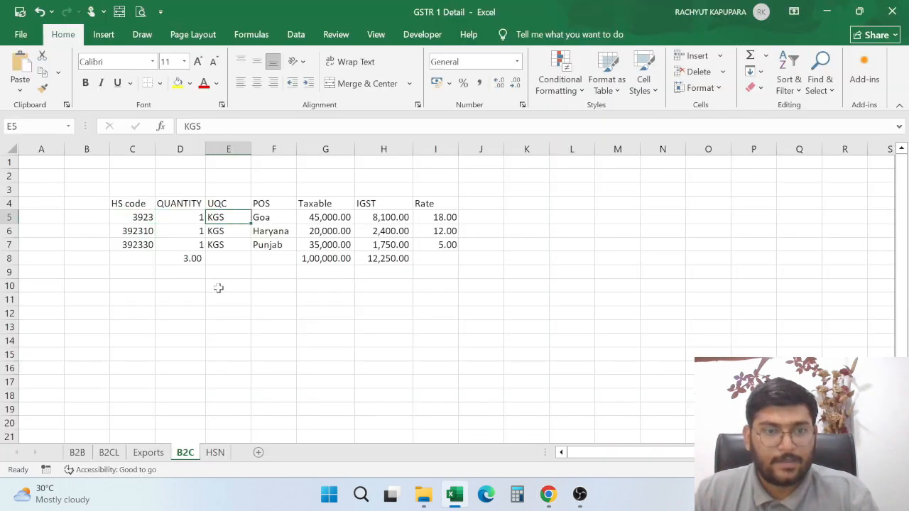
key("alt+Tab")
left_click(222, 293)
type("kgs")
key("Return")
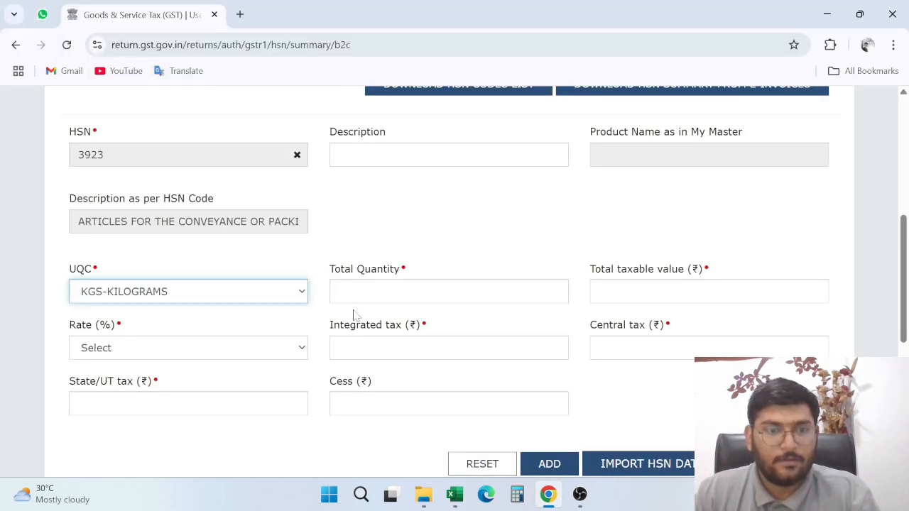
Enter total quantity 1 and total taxable value 45000 for the HSN 3923 entry, taken from the Goa row in Excel
left_click(559, 291)
key("alt+Tab")
key("alt+Tab")
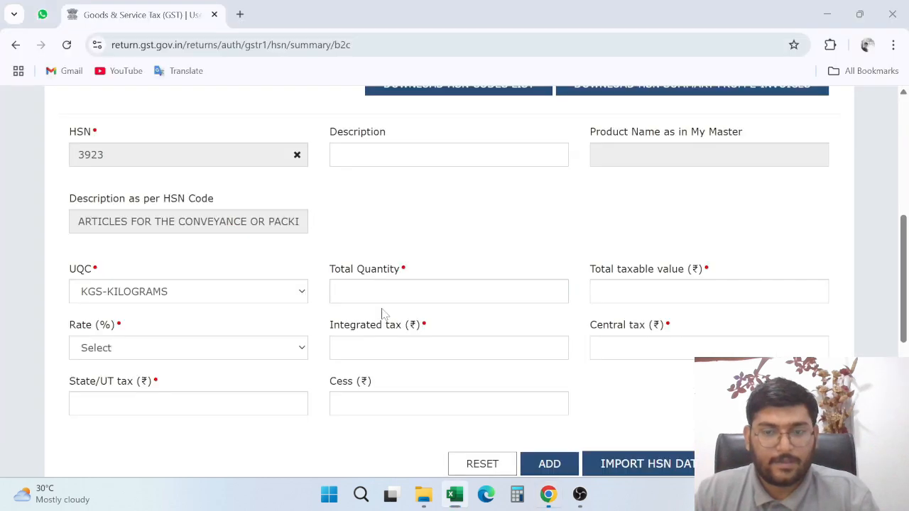
key("Tab")
key("alt+Tab")
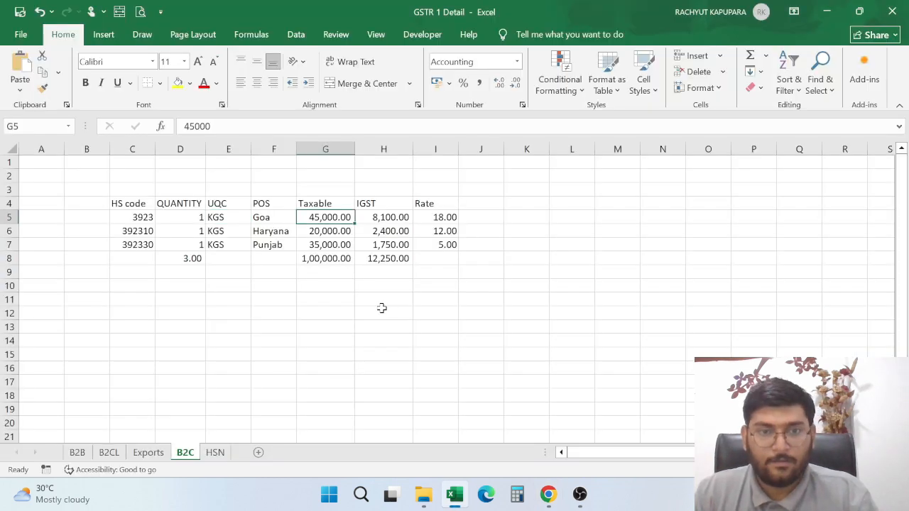
key("alt+Tab")
type("4")
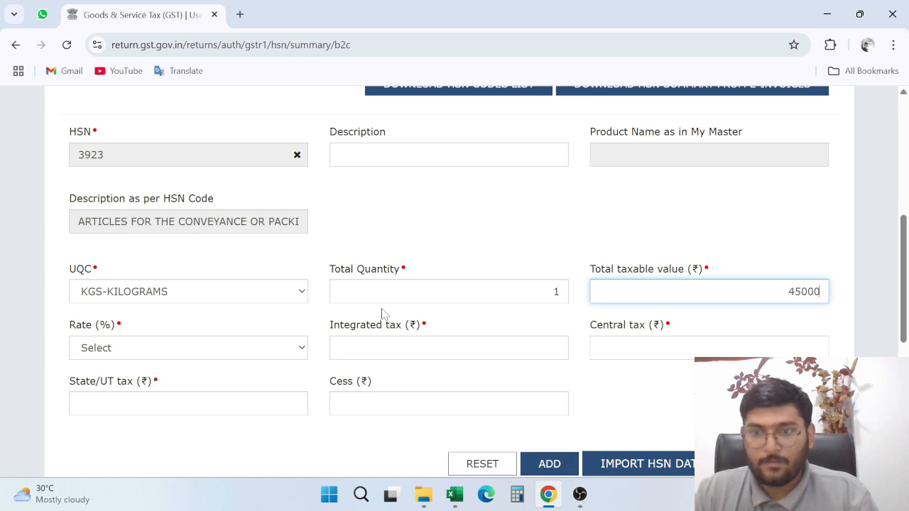
key("Tab")
Check the Goa row's rate in the Excel B2C sheet and set the portal entry's rate to 18%
key("alt+Tab")
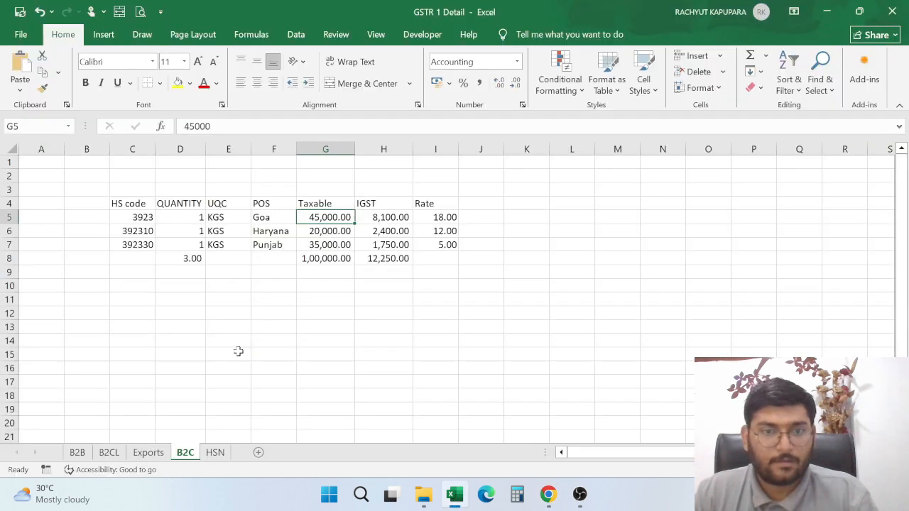
key("Right")
key("alt+Tab")
left_click(193, 354)
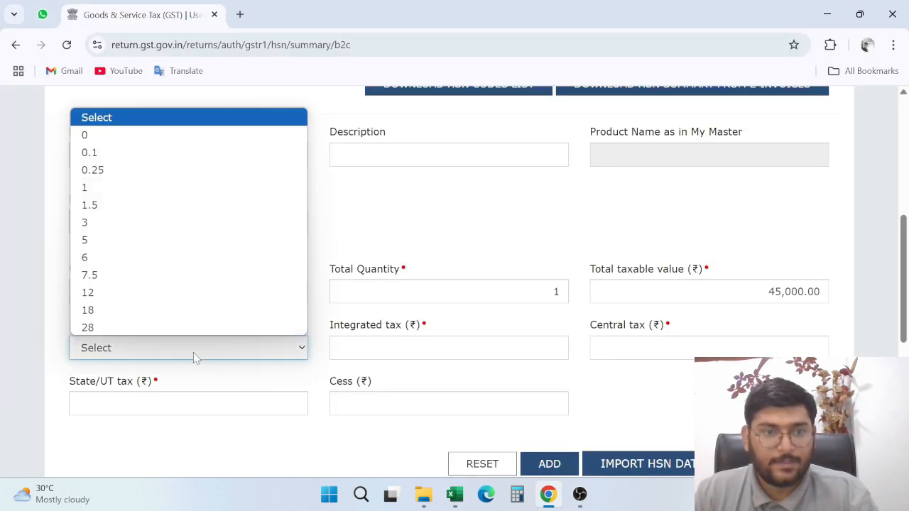
left_click(162, 311)
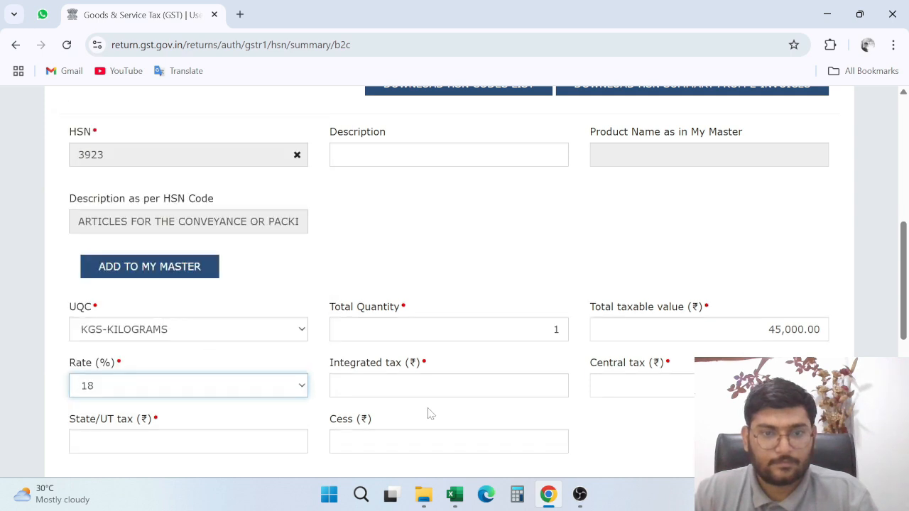
Enter integrated tax 8,100 from the Goa row's IGST, and 0 for central tax, State/UT tax and cess
key("Tab")
key("alt+Tab")
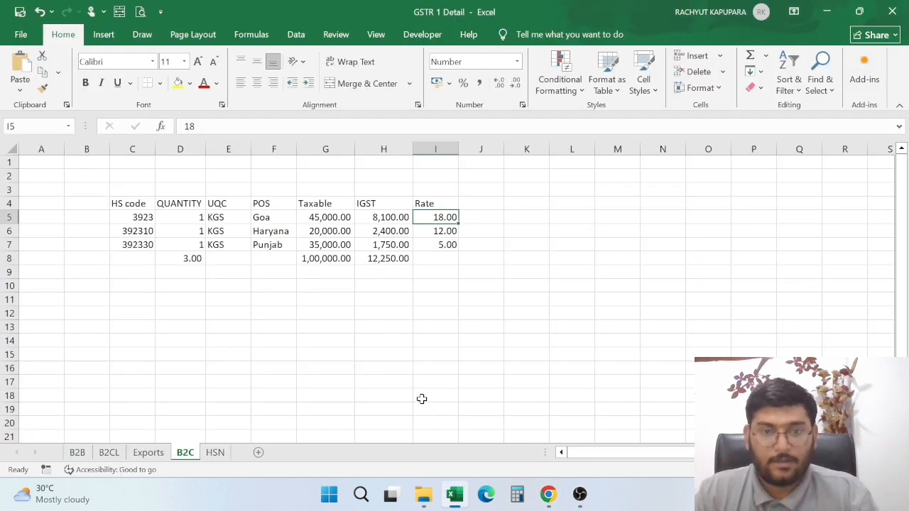
key("Left")
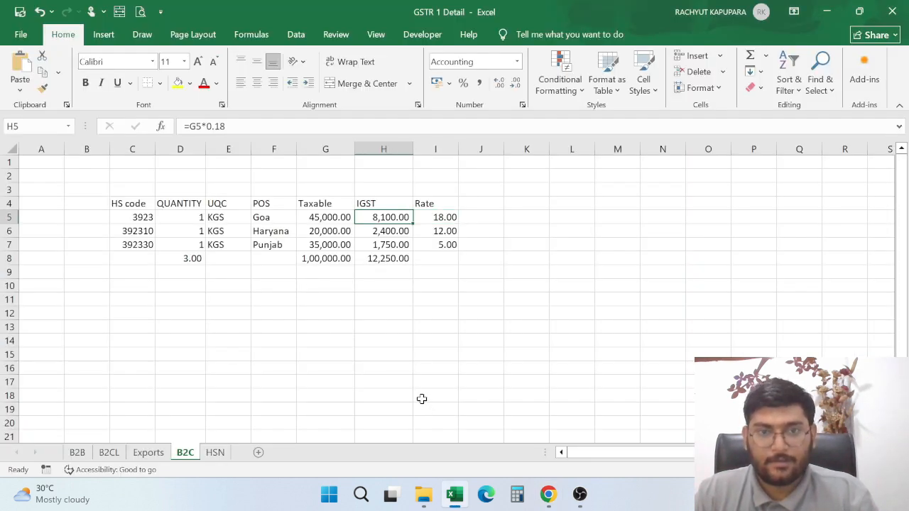
key("alt+Tab")
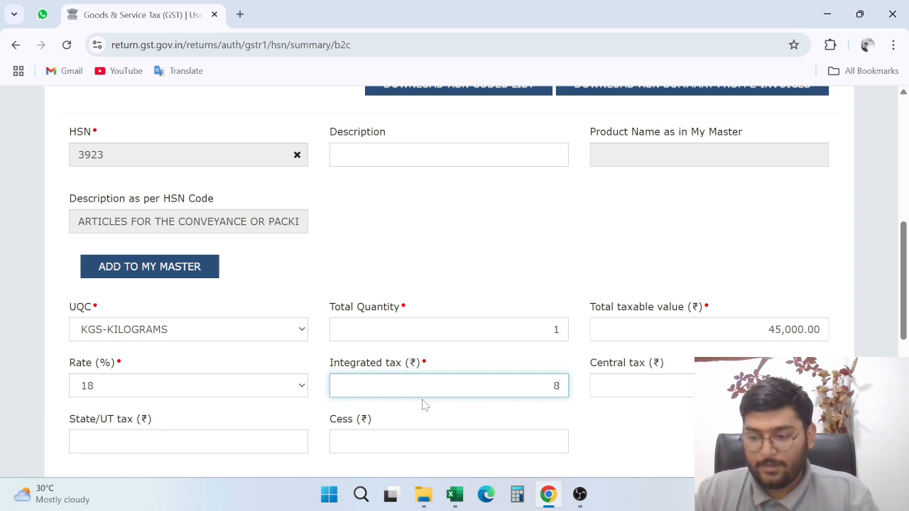
type("8,100")
key("Tab")
key("Tab")
type("0")
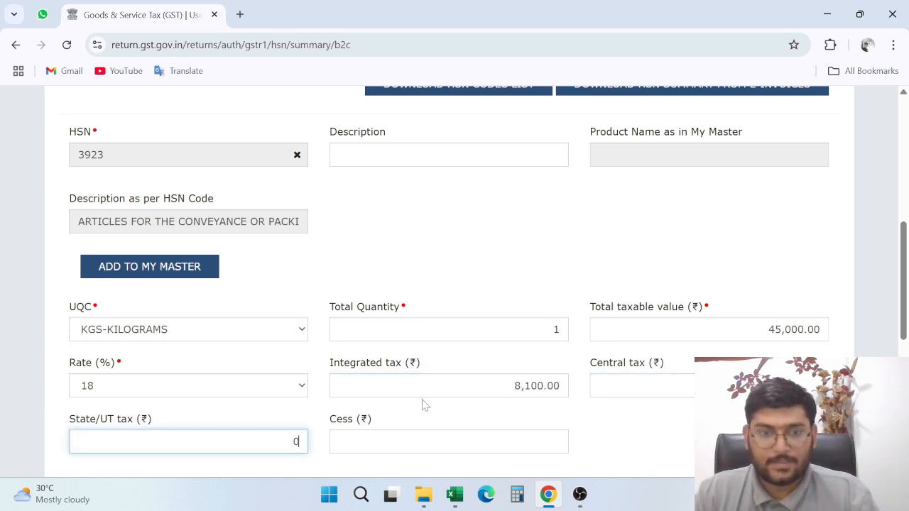
key("Tab")
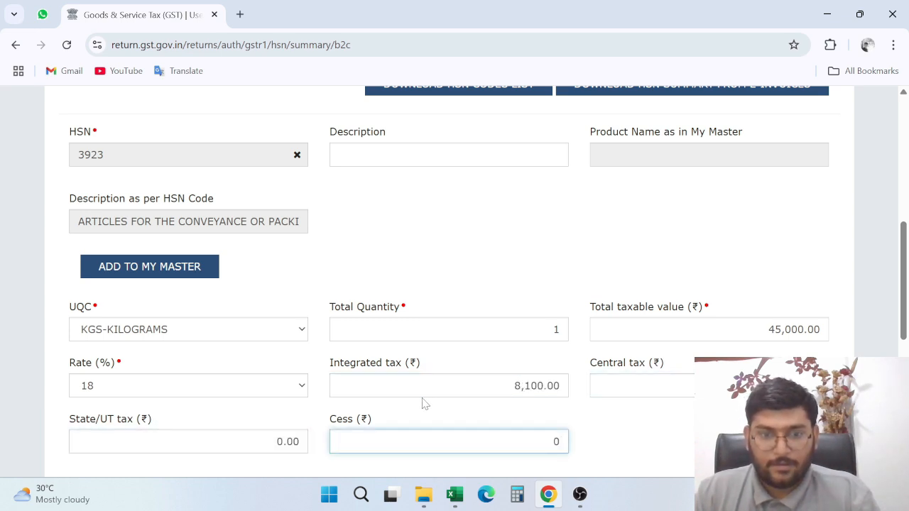
Add the HSN 3923 entry to the B2C Supplies list and save it to the processed records
scroll(422, 402, "down", 2)
left_click(549, 360)
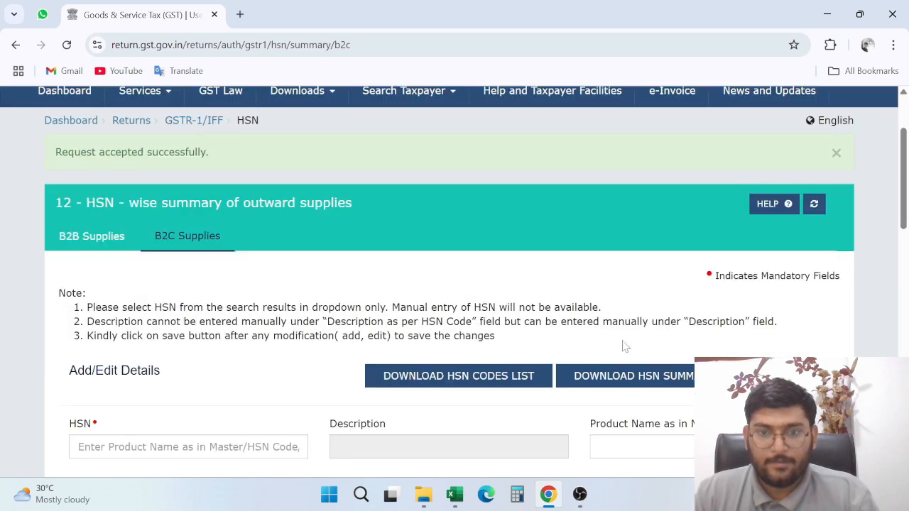
scroll(635, 343, "down", 7)
scroll(574, 334, "down", 3)
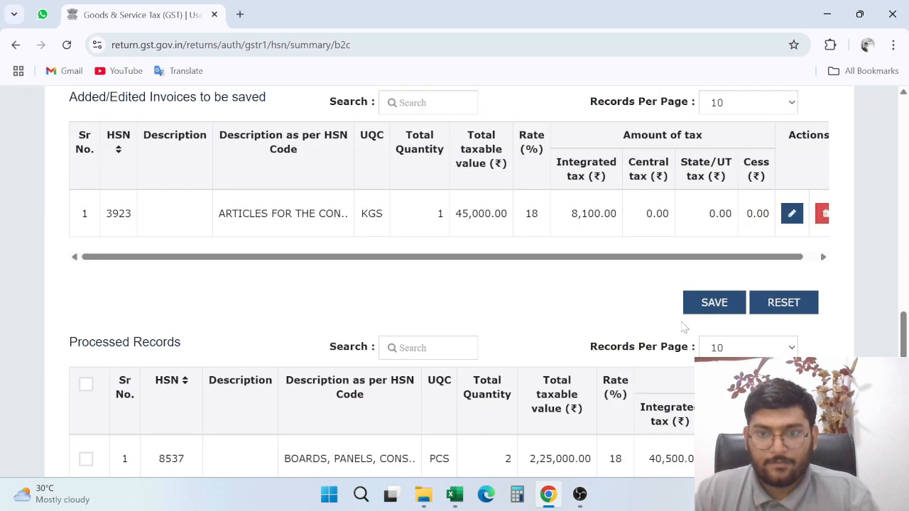
left_click(714, 305)
scroll(566, 358, "down", 10)
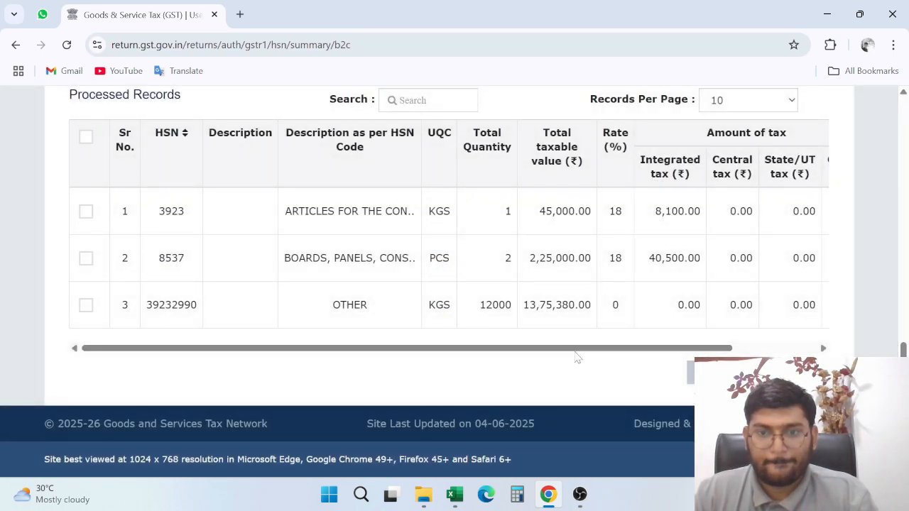
Copy the Haryana row's HS code 392310 from Excel and select that HSN for a new B2C entry on the portal
scroll(386, 345, "up", 10)
scroll(307, 346, "down", 3)
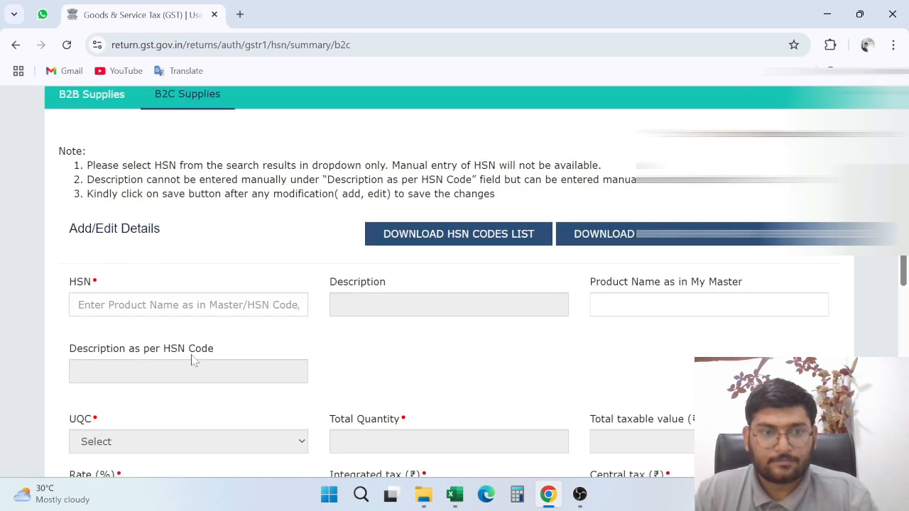
left_click(142, 298)
key("alt+Tab")
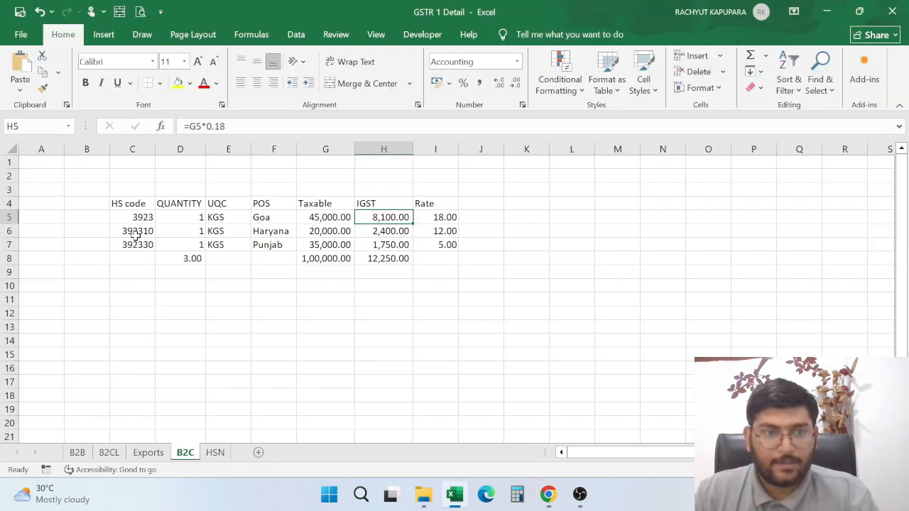
left_click(129, 231)
key("F2")
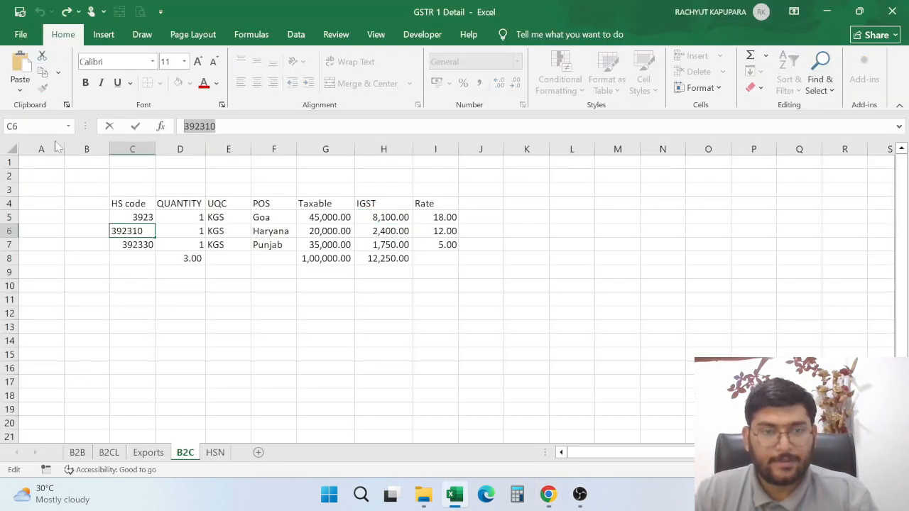
key("ctrl+c")
key("alt+Tab")
key("ctrl+v")
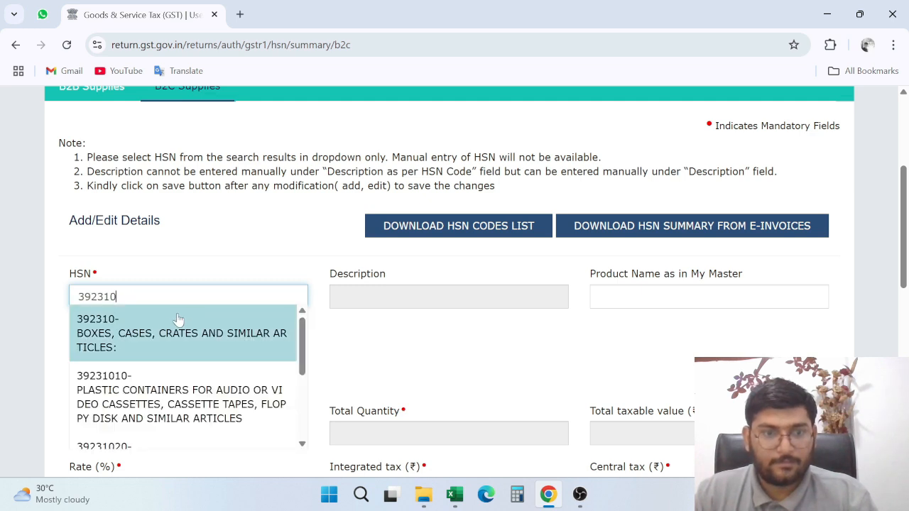
left_click(163, 330)
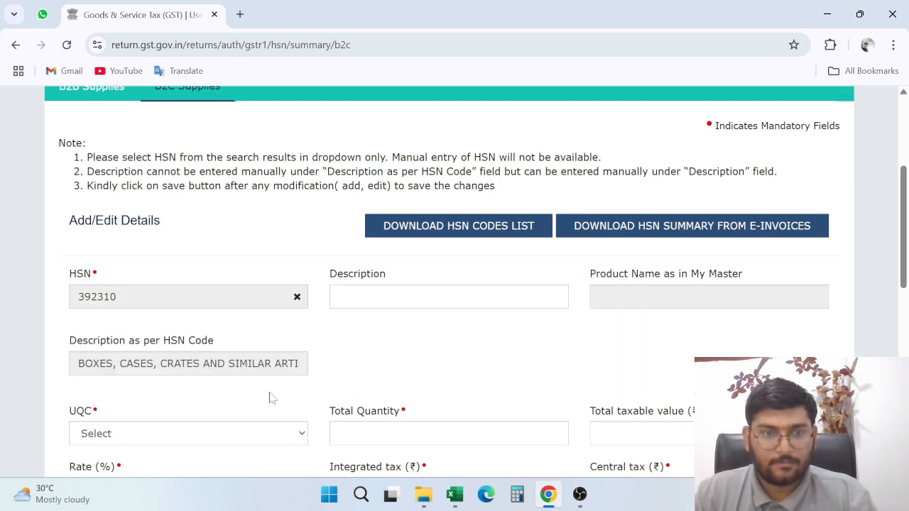
Set the HSN 392310 entry's UQC to KGS-KILOGRAMS and its total quantity to 1
scroll(202, 396, "down", 3)
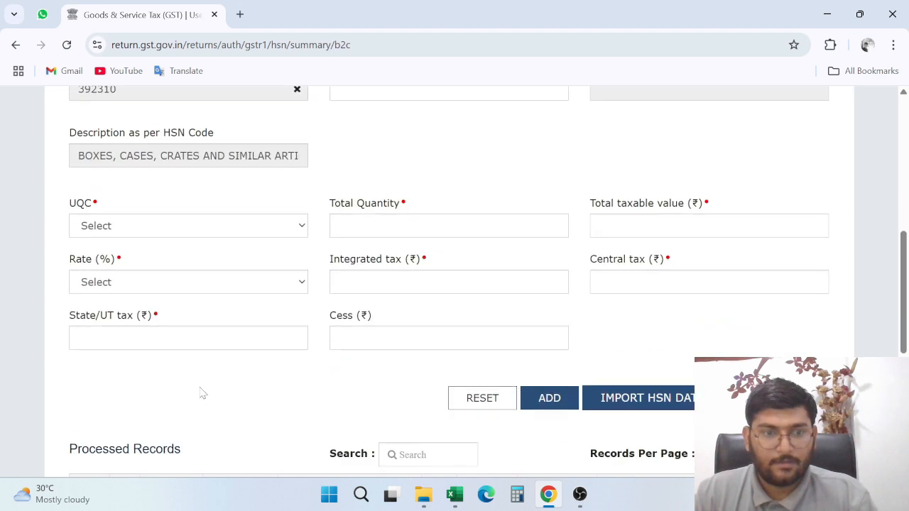
left_click(175, 221)
scroll(132, 341, "down", 5)
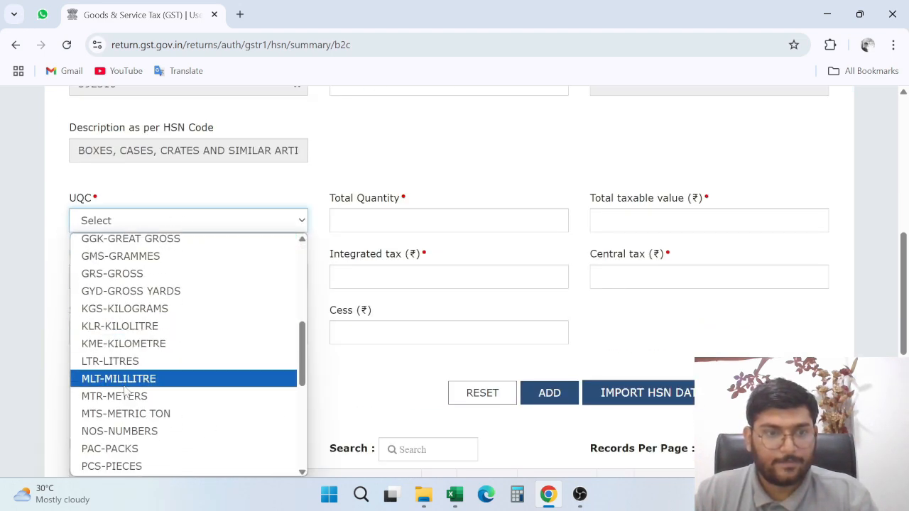
left_click(135, 308)
left_click(559, 220)
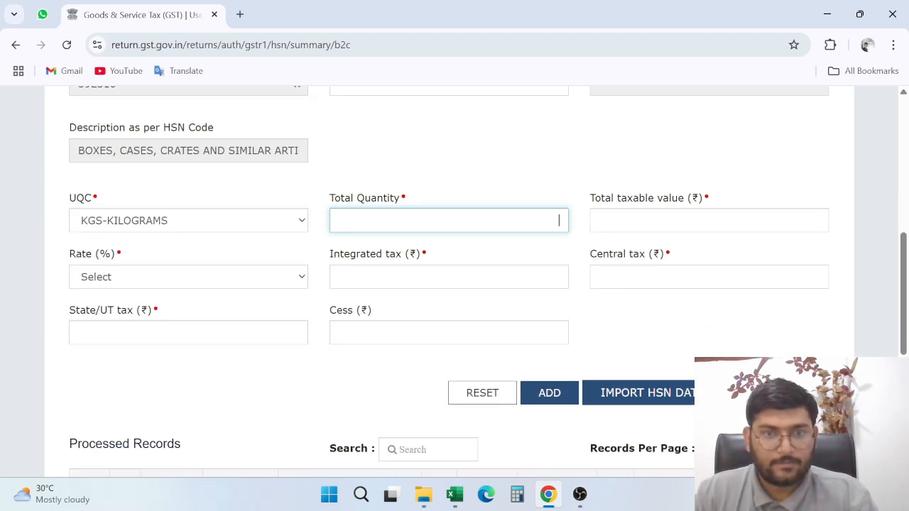
type("1")
key("Tab")
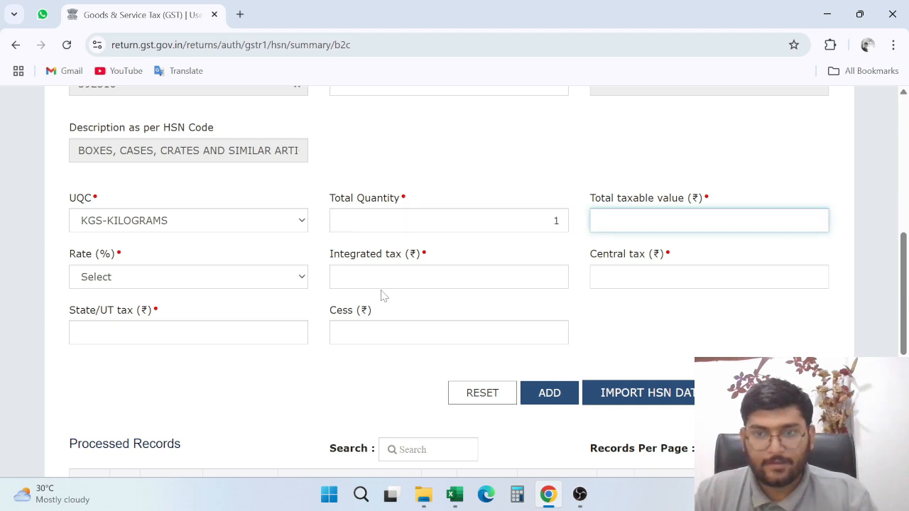
Look up the Haryana row's taxable amount in Excel and enter 20000 as the portal entry's total taxable value
key("alt+Tab")
key("Right")
key("Right")
key("Right")
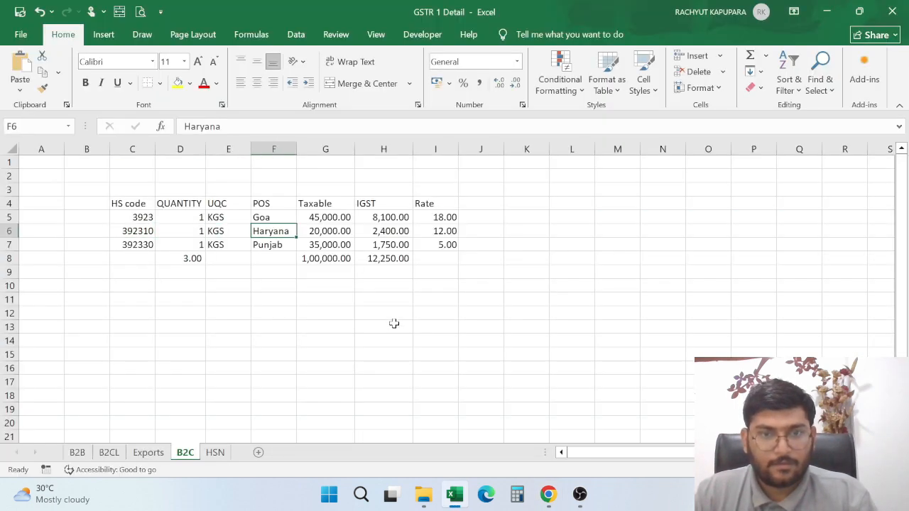
key("Right")
key("alt+Tab")
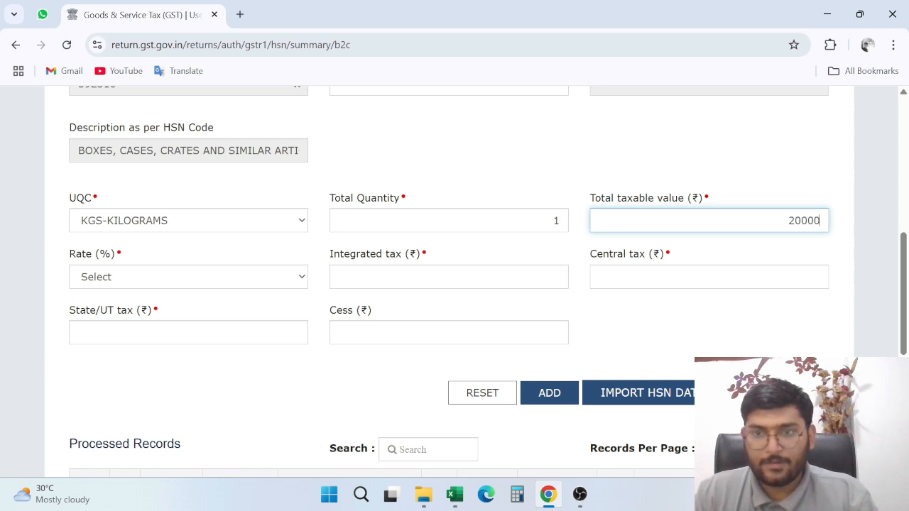
type("20000")
key("Tab")
Check the Haryana row's rate in Excel and set the HSN 392310 entry's rate to 12%
key("alt+Tab")
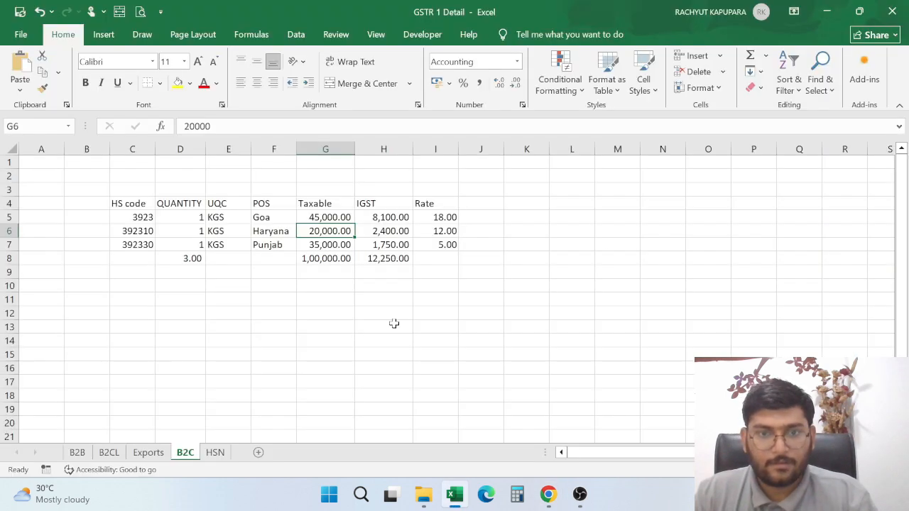
key("Right")
key("Right")
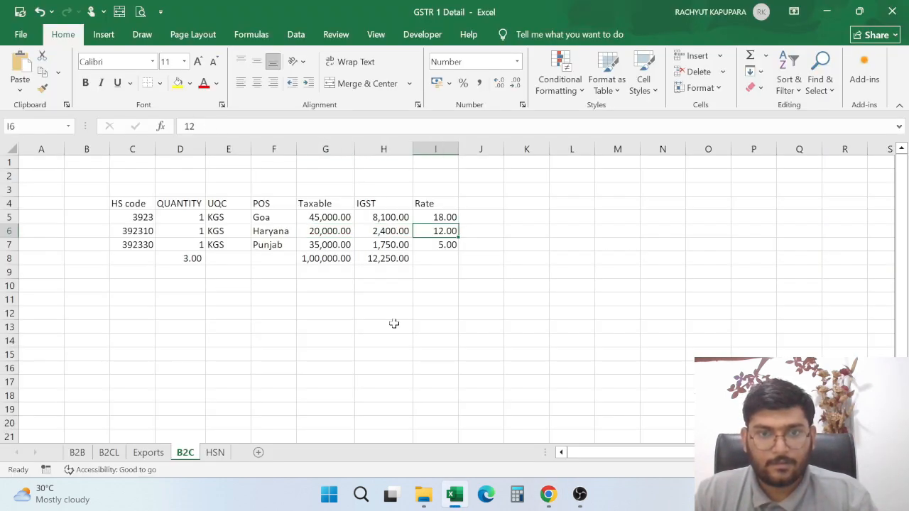
key("alt+Tab")
type("12")
key("Tab")
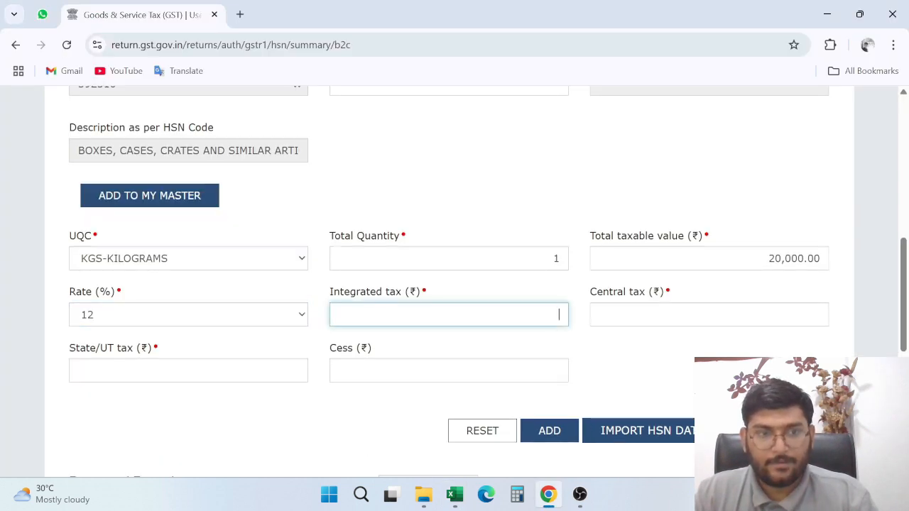
Look up the Haryana row's IGST in Excel and enter 2400 as the portal entry's integrated tax
key("alt+Tab")
key("Left")
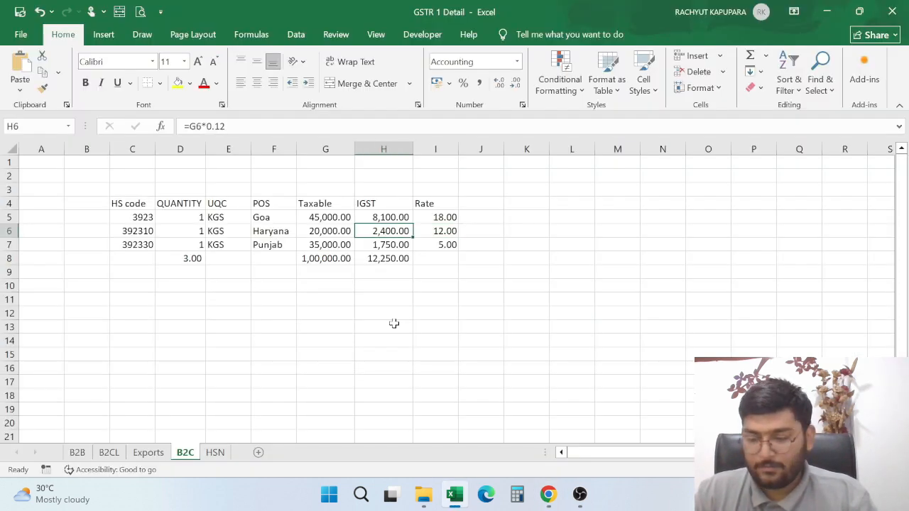
key("alt+Tab")
type("2,4")
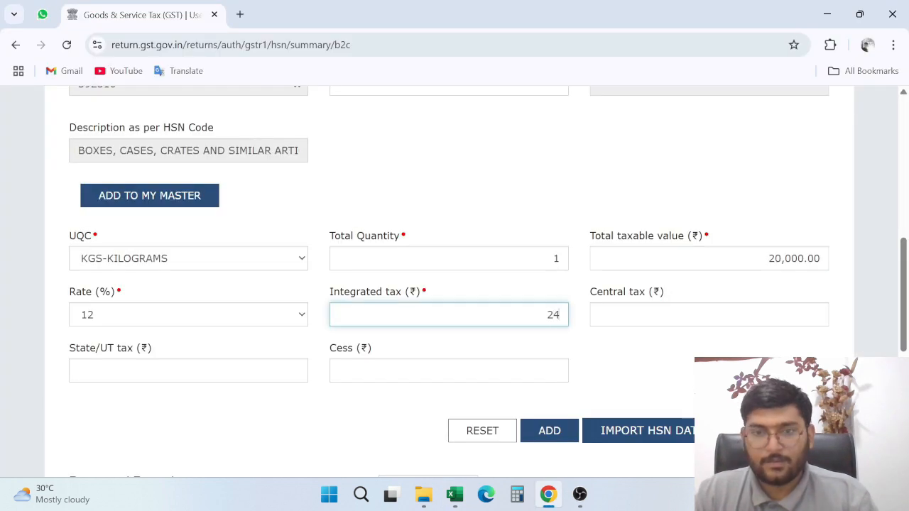
type("00")
key("Tab")
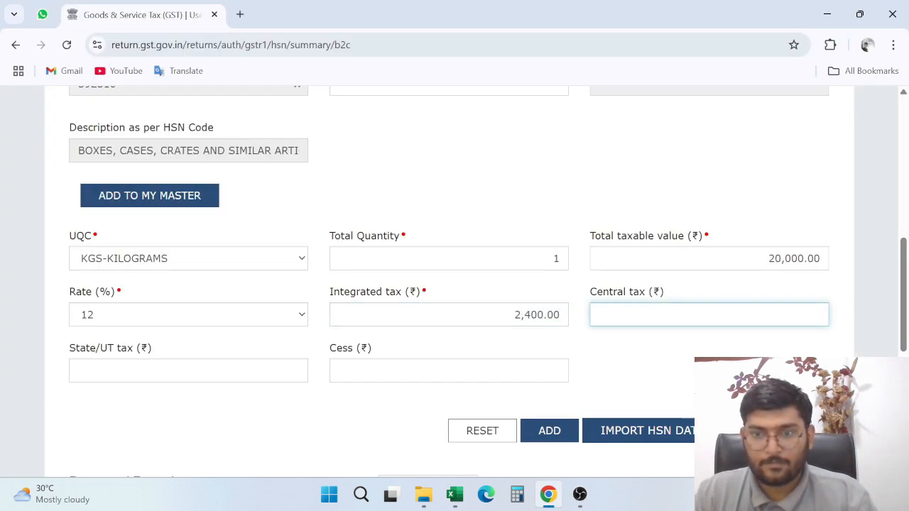
Set central tax, State/UT tax and cess to 0 for the HSN 392310 entry and add it to the list
type("0")
key("Tab")
type("0")
key("Tab")
type("0")
scroll(455, 284, "down", 2)
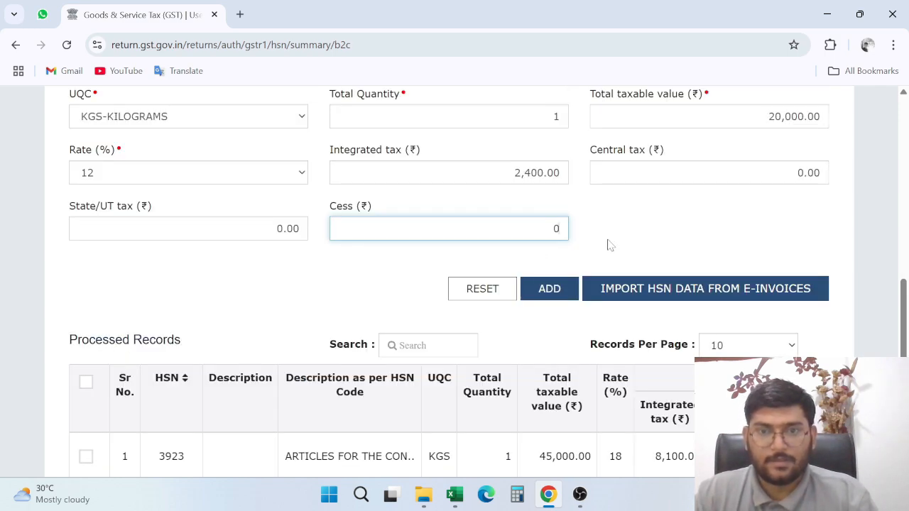
left_click(550, 288)
Save the added HSN 392310 record and review the B2C pending and processed records
scroll(639, 313, "down", 5)
scroll(660, 314, "down", 4)
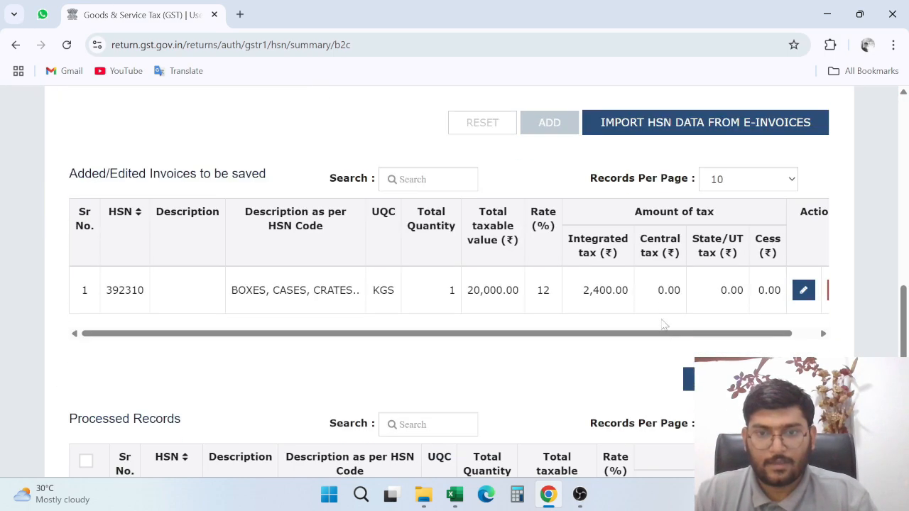
left_click(687, 373)
scroll(619, 320, "down", 10)
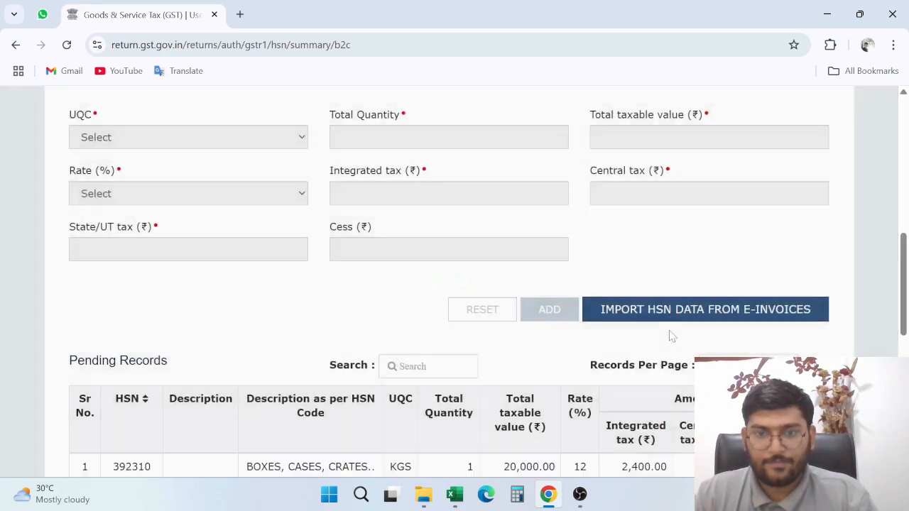
scroll(586, 323, "up", 4)
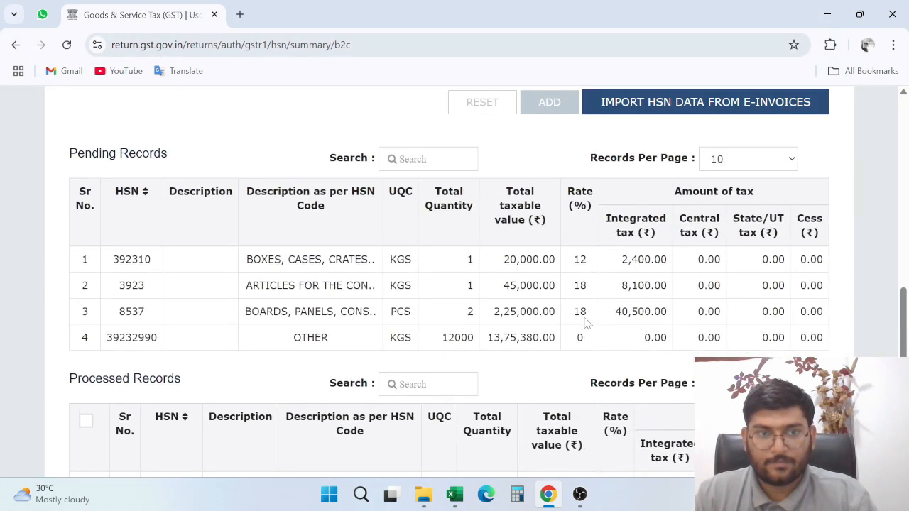
scroll(587, 327, "down", 4)
scroll(585, 325, "up", 3)
scroll(585, 323, "down", 4)
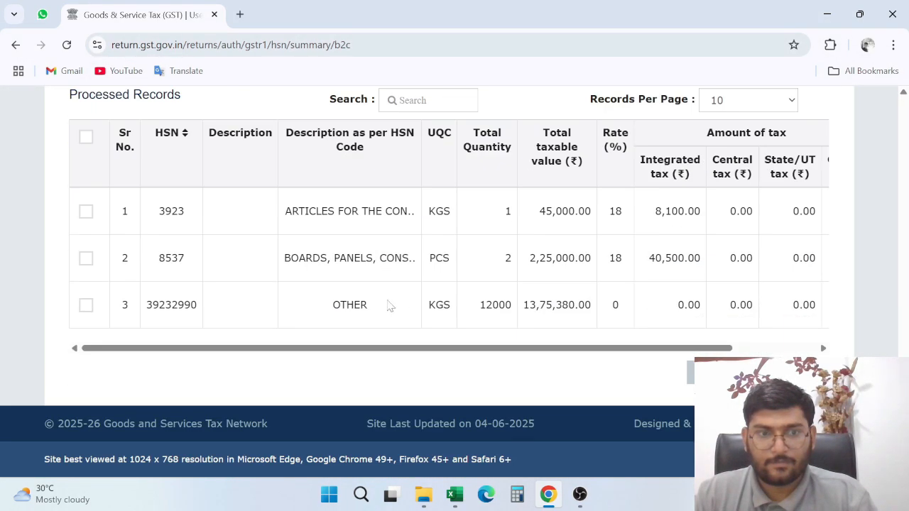
Copy the Punjab row's HS code 392330 from Excel and select it as the new B2C entry's HSN on the portal
scroll(389, 305, "up", 10)
left_click(168, 282)
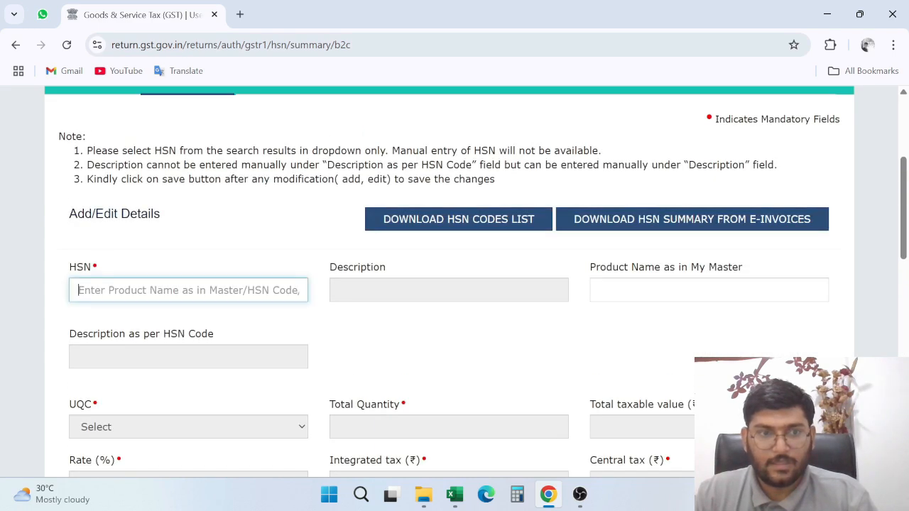
key("alt+Tab")
left_click(142, 243)
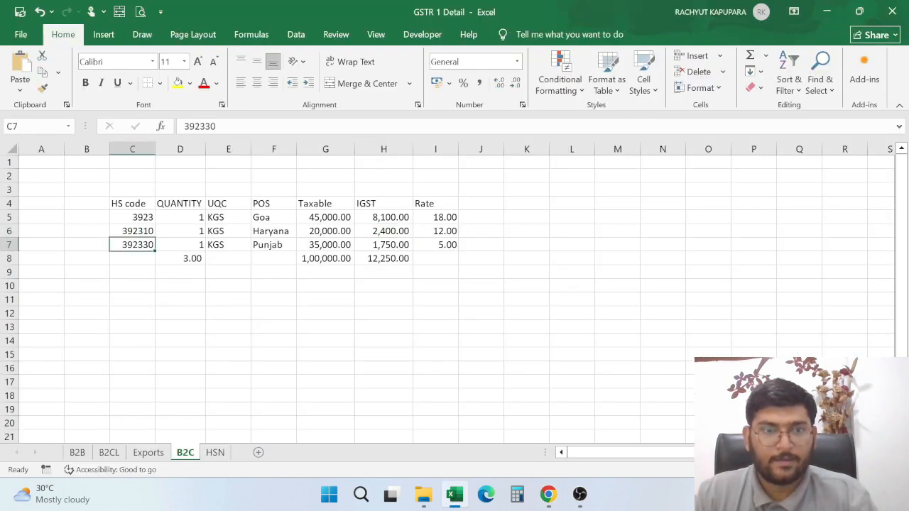
double_click(199, 126)
key("ctrl+c")
key("alt+Tab")
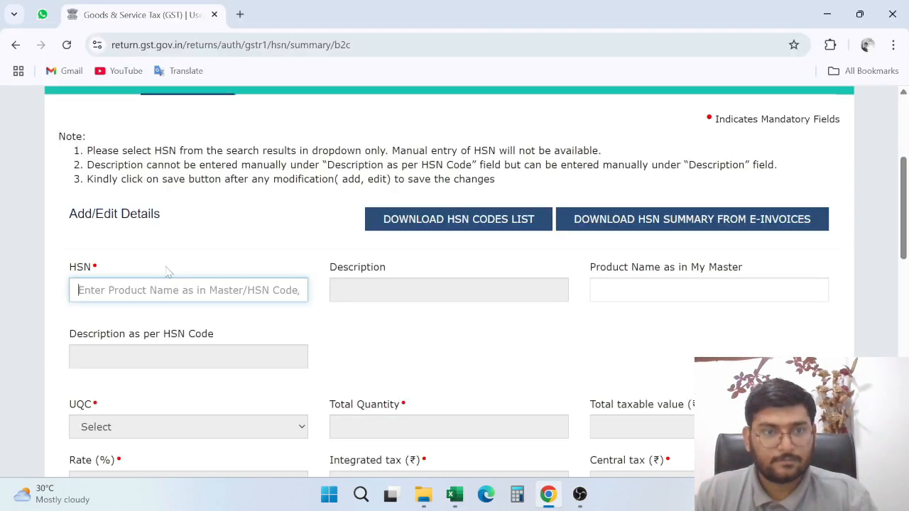
key("ctrl+v")
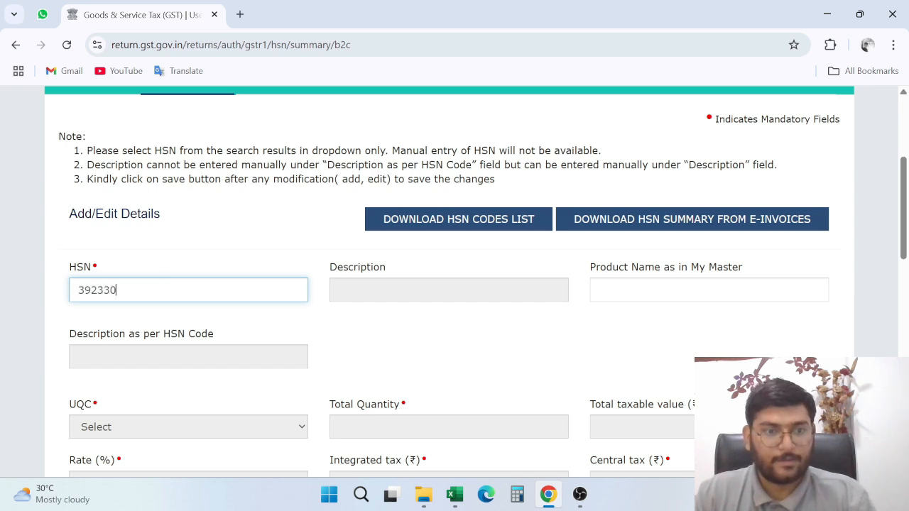
left_click(182, 327)
Set the HSN 392330 entry's UQC to KGS-KILOGRAMS and its total quantity to 1
scroll(335, 309, "down", 2)
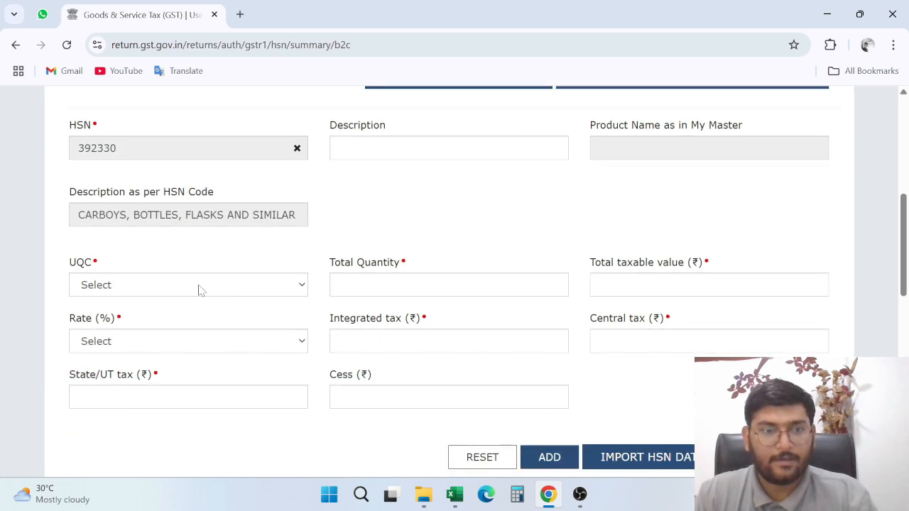
left_click(199, 286)
scroll(149, 207, "down", 4)
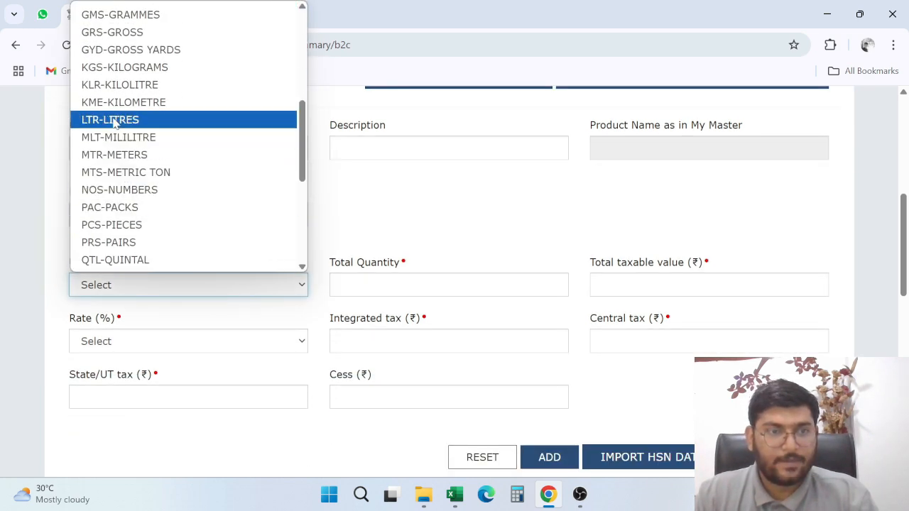
left_click(131, 67)
left_click(559, 284)
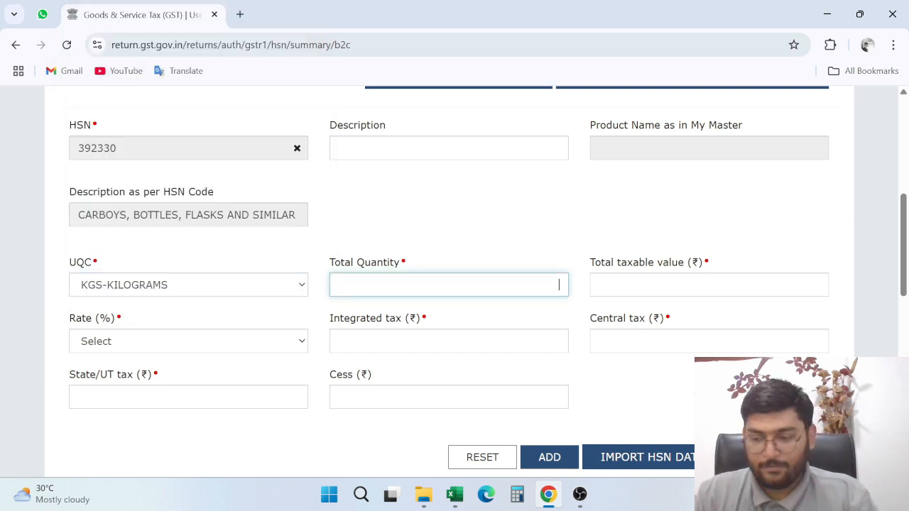
key("Tab")
Look up the Punjab row's taxable amount in Excel and enter 35000 as the portal entry's total taxable value
key("alt+Tab")
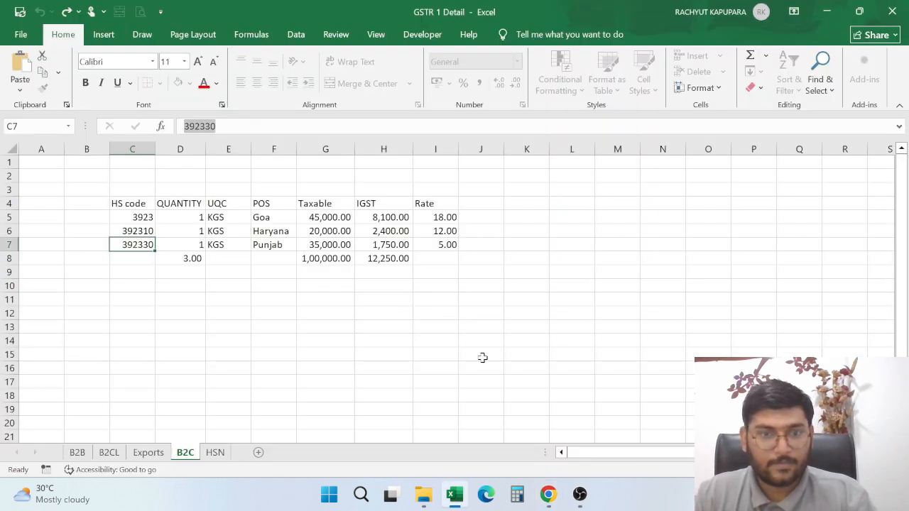
key("Right")
key("Right")
key("Right")
key("Right")
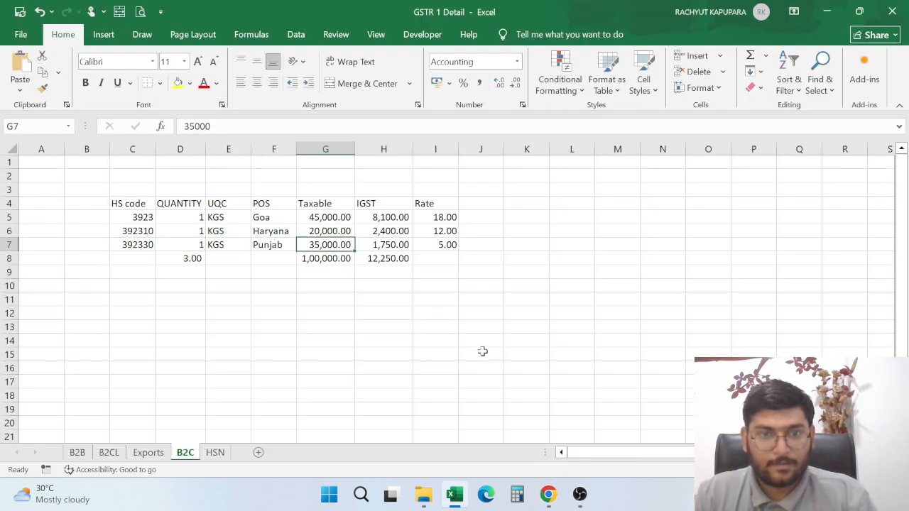
key("alt+Tab")
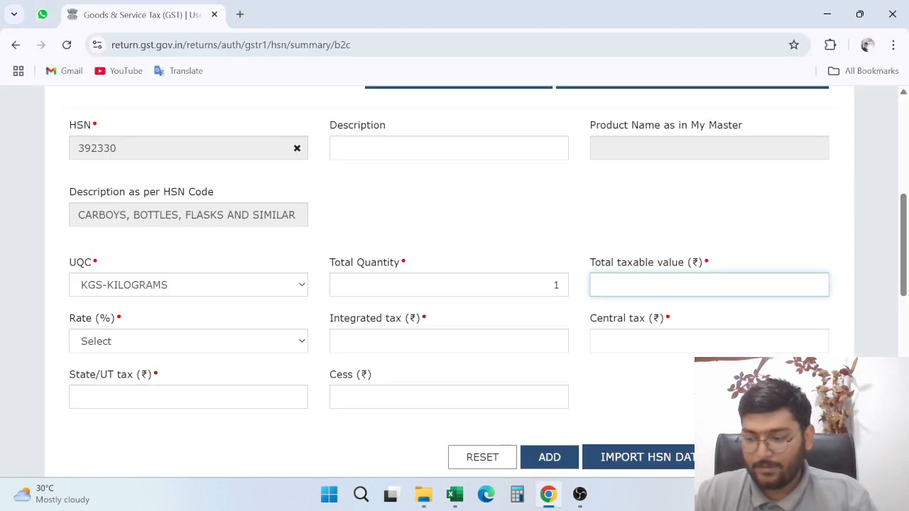
key("Tab")
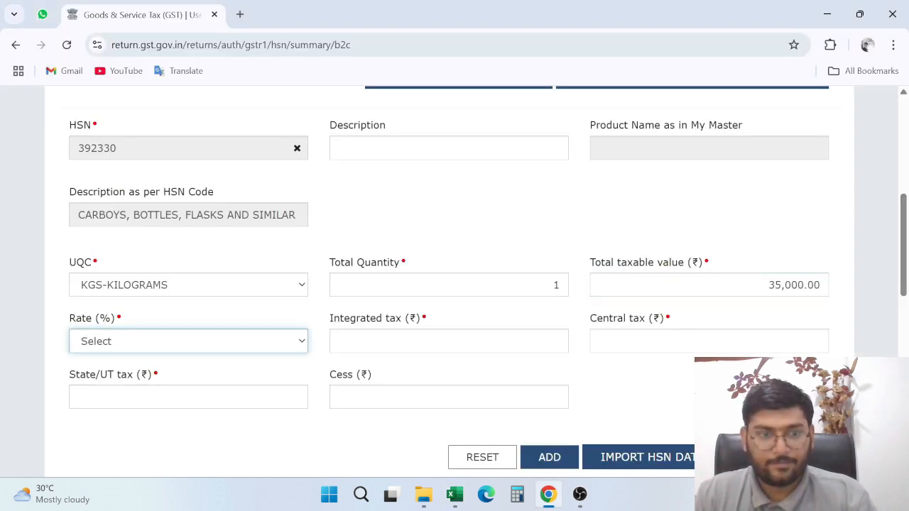
Check the Punjab row's rate in Excel and set the HSN 392330 entry's rate to 5%
key("alt+Tab")
key("alt+Tab")
key("5")
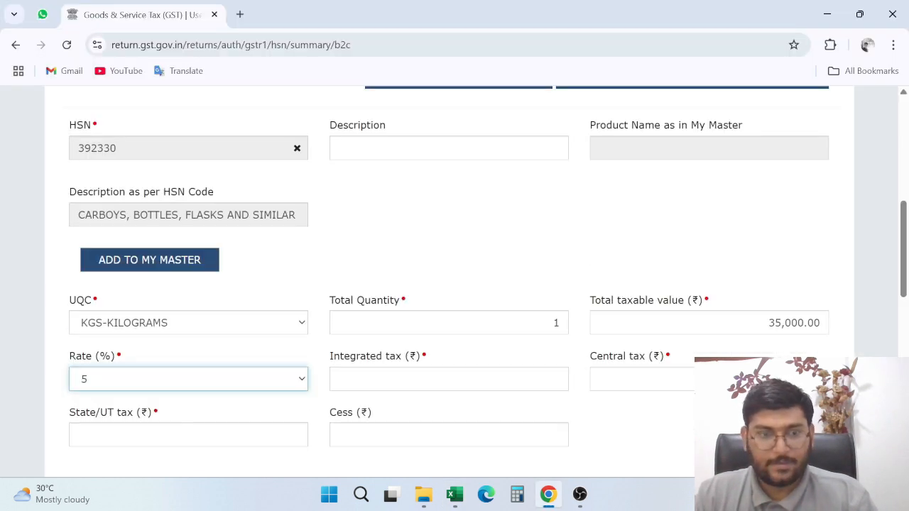
key("Tab")
Look up the Punjab row's IGST in Excel and enter 1750 as the portal entry's integrated tax
key("alt+Tab")
key("Right")
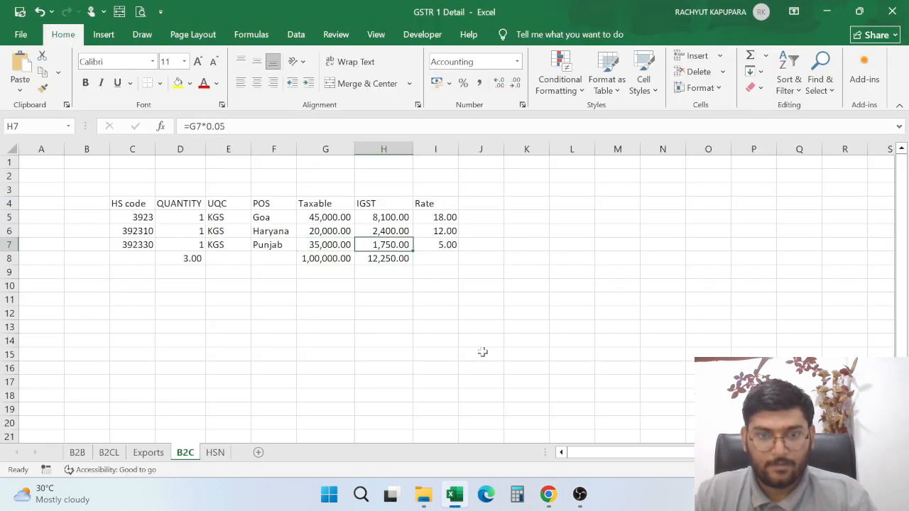
key("alt+Tab")
type("1")
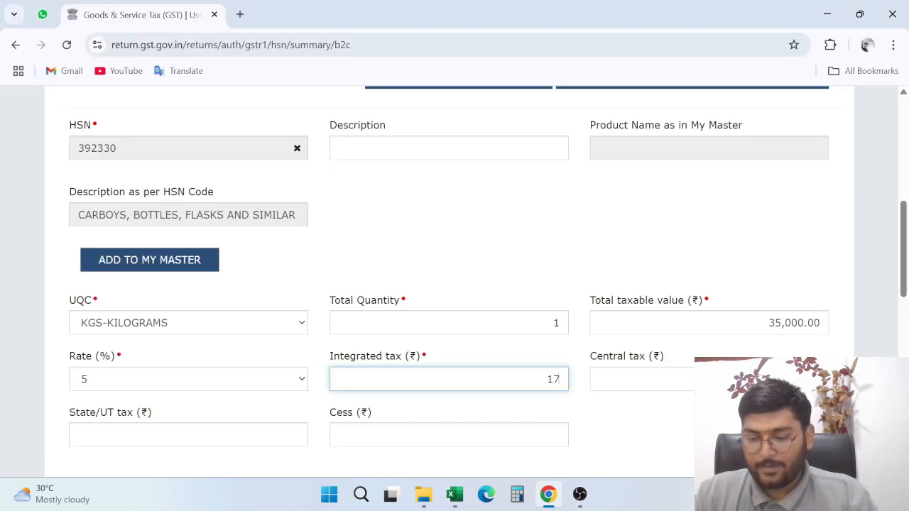
key("Tab")
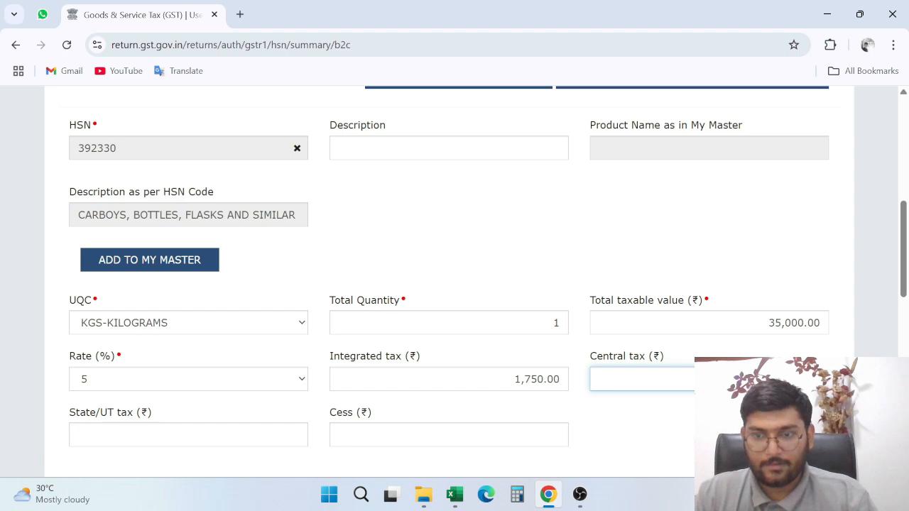
Set central tax, State/UT tax and cess to 0 for the HSN 392330 entry and add it to the list
key("Tab")
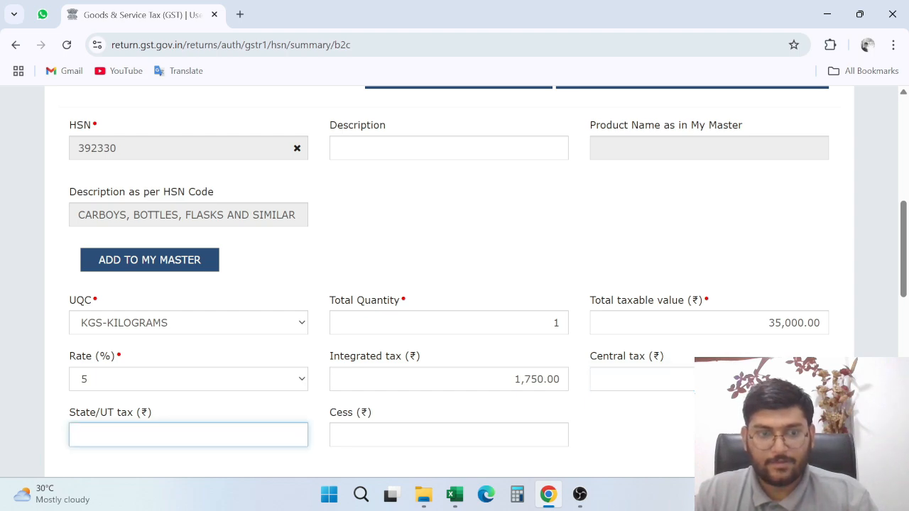
key("Tab")
key("Tab")
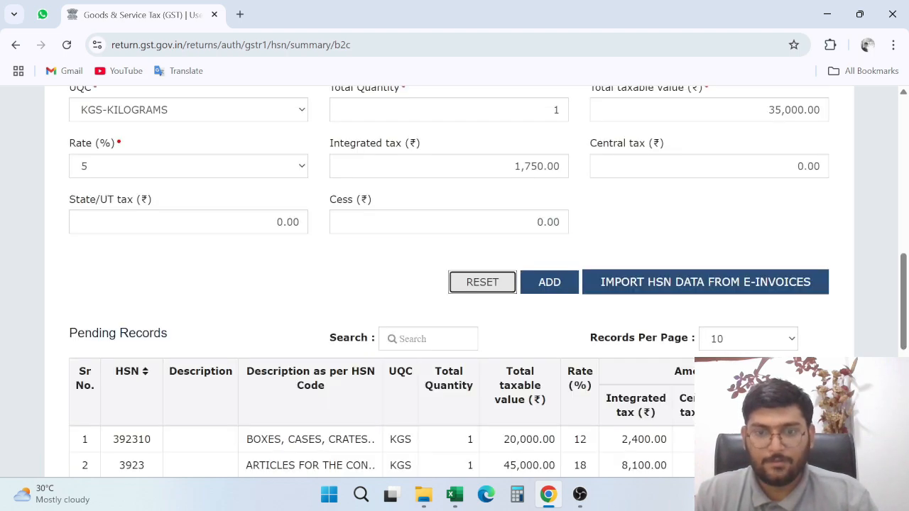
left_click(554, 287)
Save the added HSN 392330 record and proceed with the save request
scroll(585, 340, "down", 6)
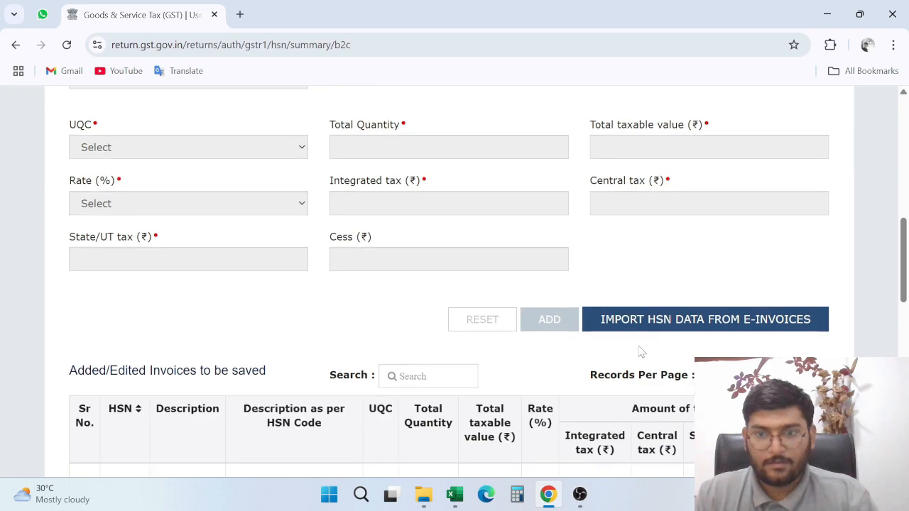
scroll(639, 348, "down", 5)
left_click(712, 306)
left_click(524, 330)
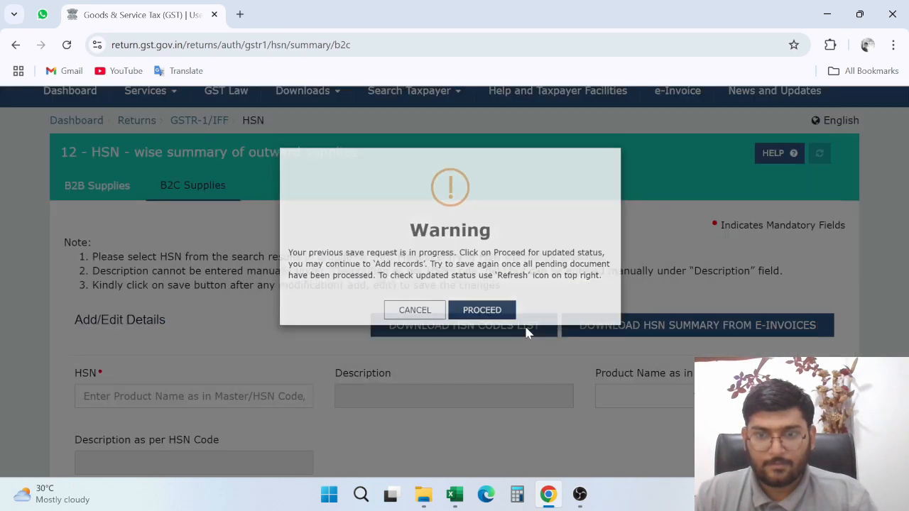
Review the processed HSN records for both B2C and B2B supplies
scroll(627, 225, "down", 7)
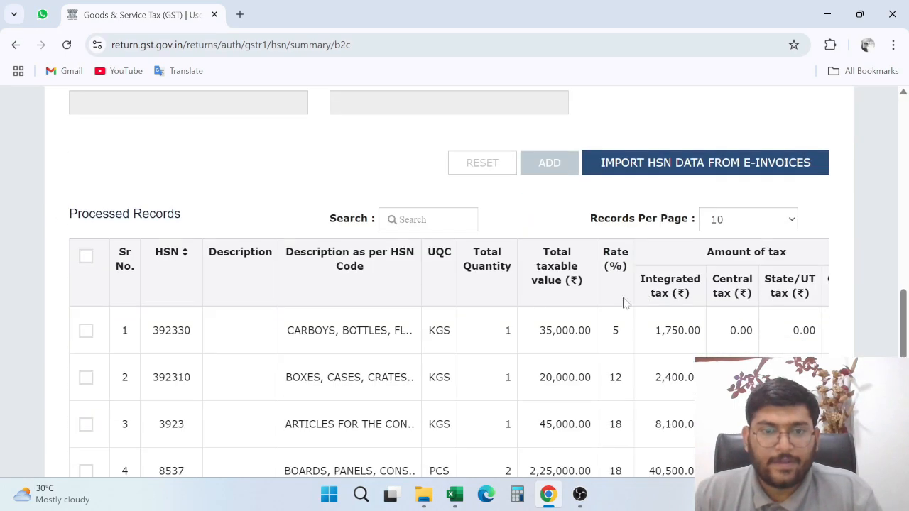
scroll(568, 319, "down", 5)
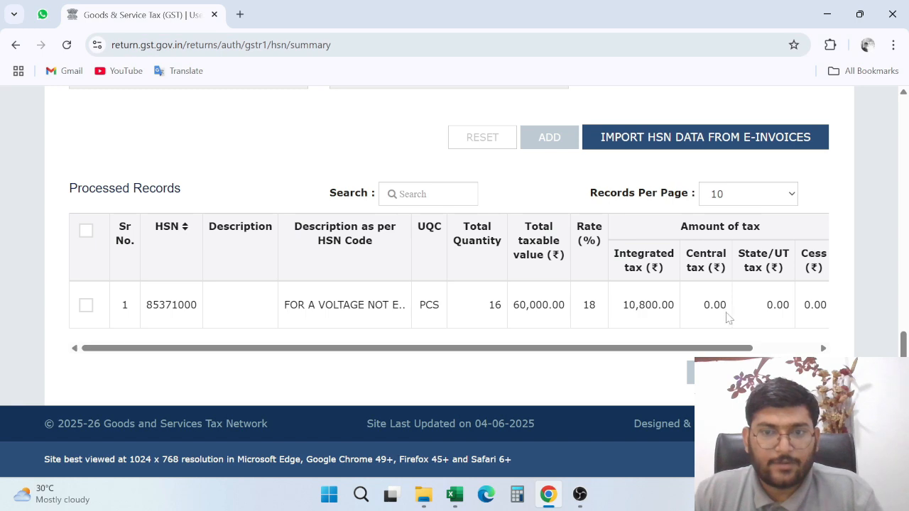
scroll(511, 322, "up", 10)
left_click(217, 305)
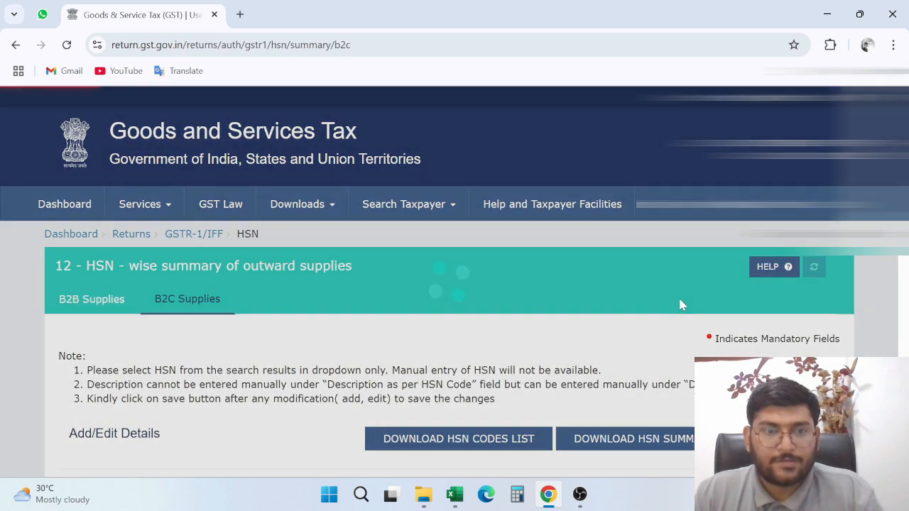
Open section 13 - Documents Issued of GSTR-1 and add a document row under Invoices for outward supply
scroll(675, 319, "down", 5)
scroll(676, 318, "down", 5)
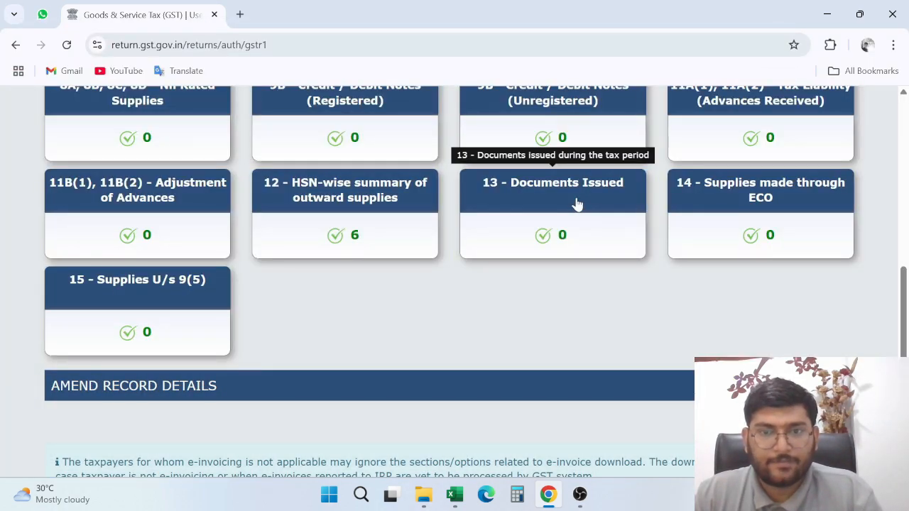
left_click(577, 205)
scroll(475, 291, "down", 3)
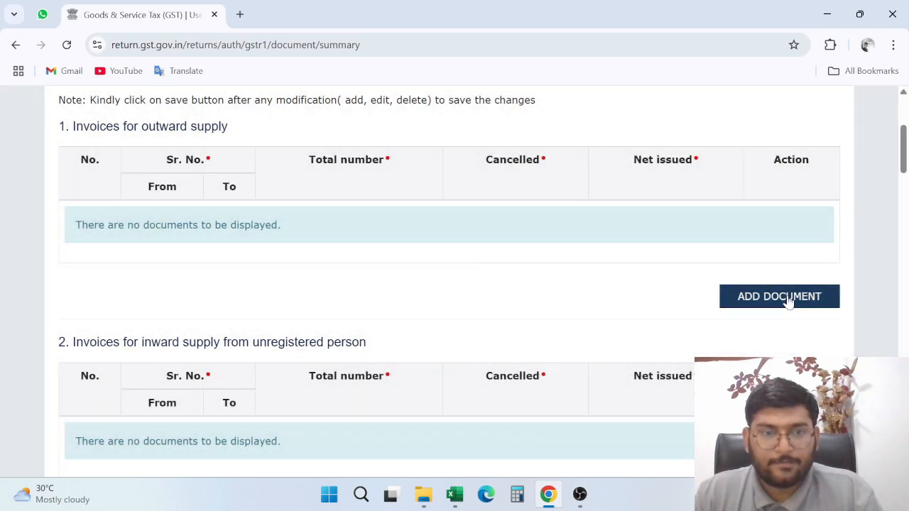
left_click(788, 302)
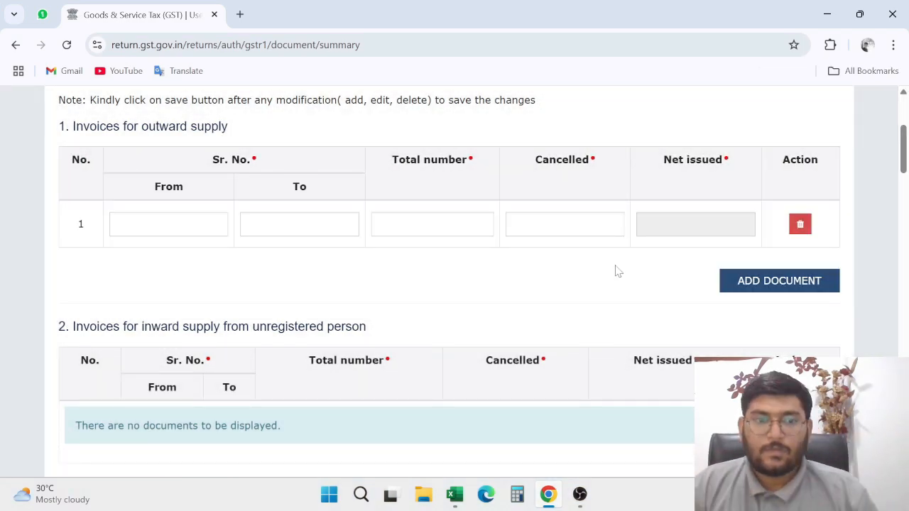
Fill the outward supply invoice row with serial numbers from 01 to 02 and a total number of 2
left_click(169, 224)
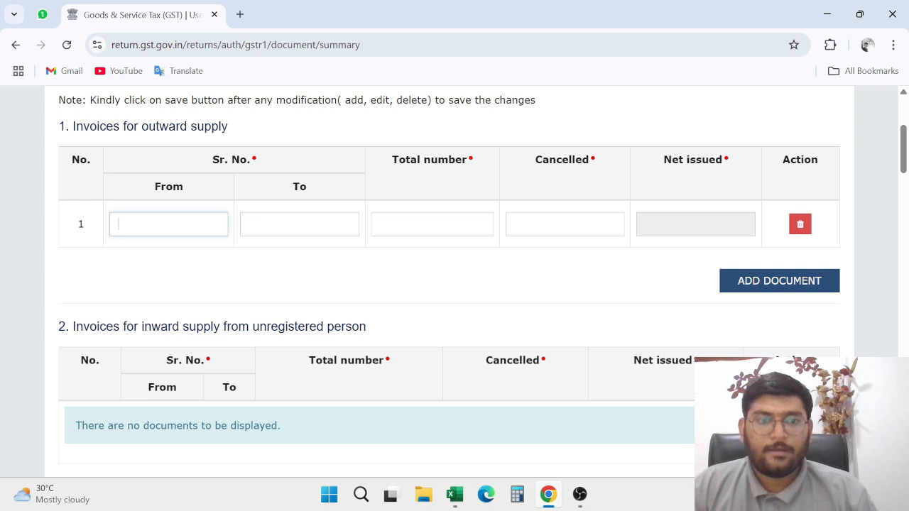
left_click(455, 494)
key("alt+Tab")
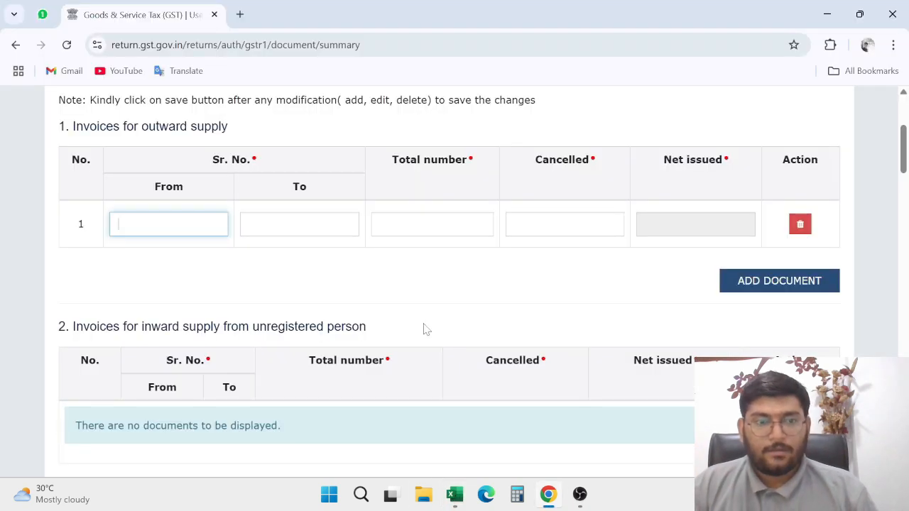
type("01")
key("Tab")
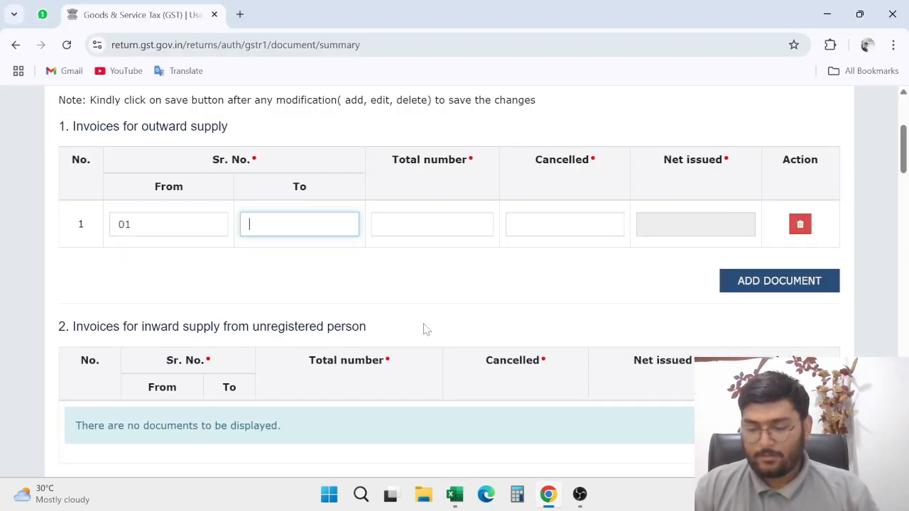
type("02")
key("Tab")
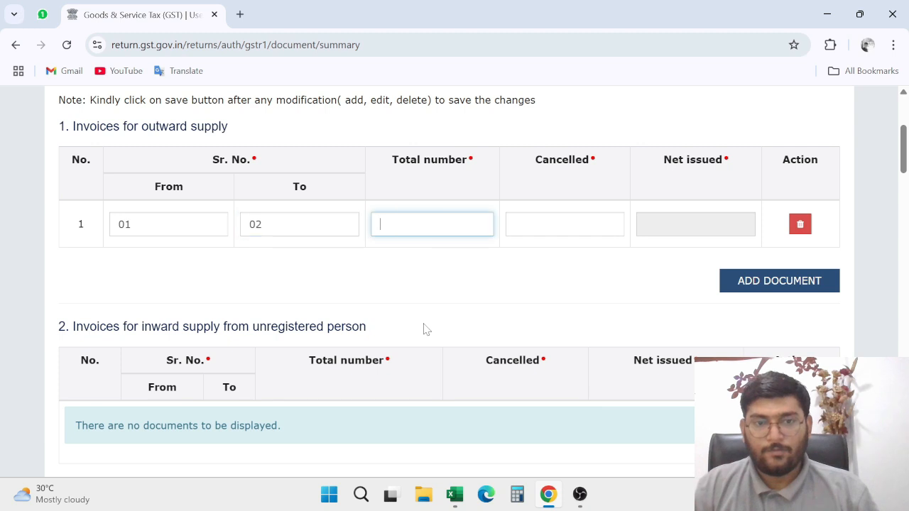
type("2")
key("Tab")
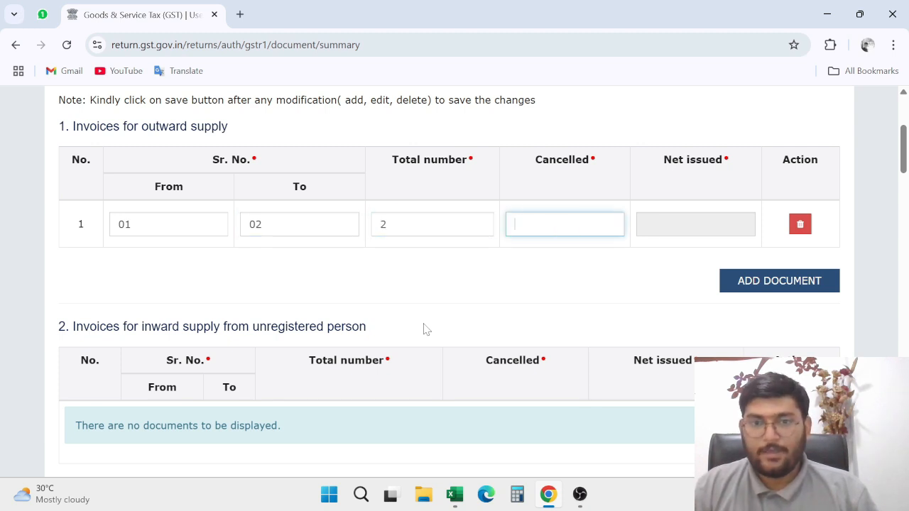
Set the first outward supply row's cancelled count to 0, add a second row, and open the B2CL sheet in Excel
left_click(766, 287)
key("alt+Tab")
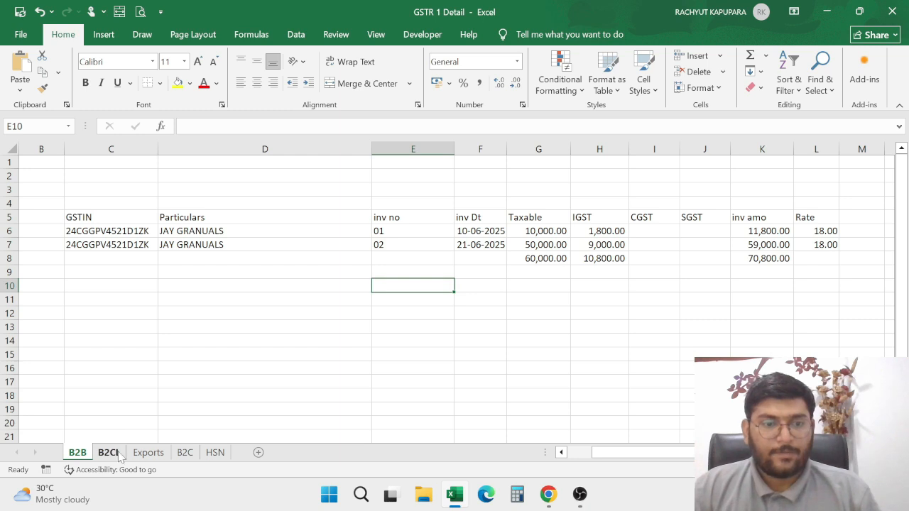
left_click(106, 452)
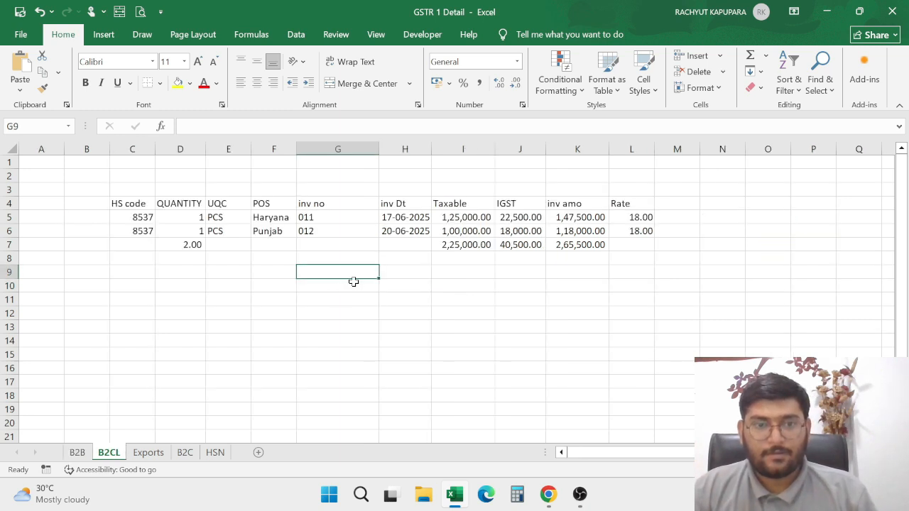
Back on the GST portal, fill the second outward supply row with serial numbers 011 to 012, total number 2 and 0 cancelled
key("alt+Tab")
left_click(171, 270)
type("011")
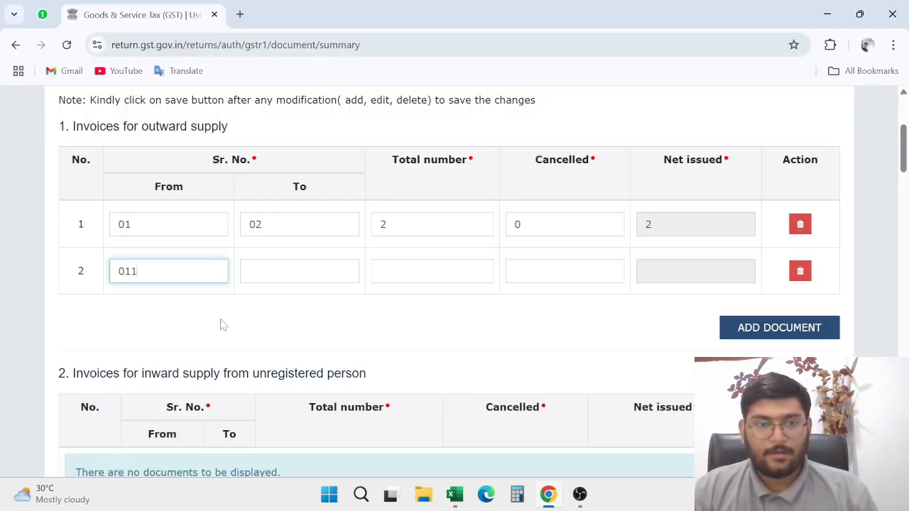
key("Tab")
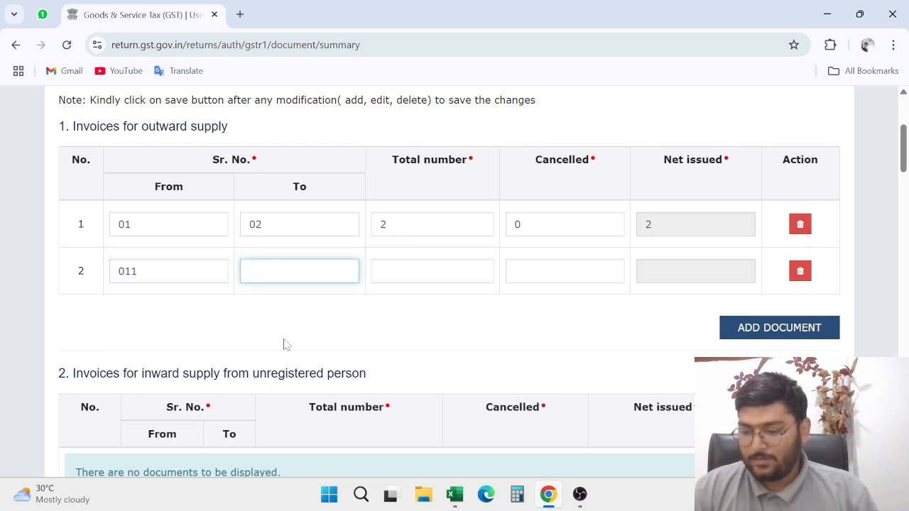
type("012")
key("Tab")
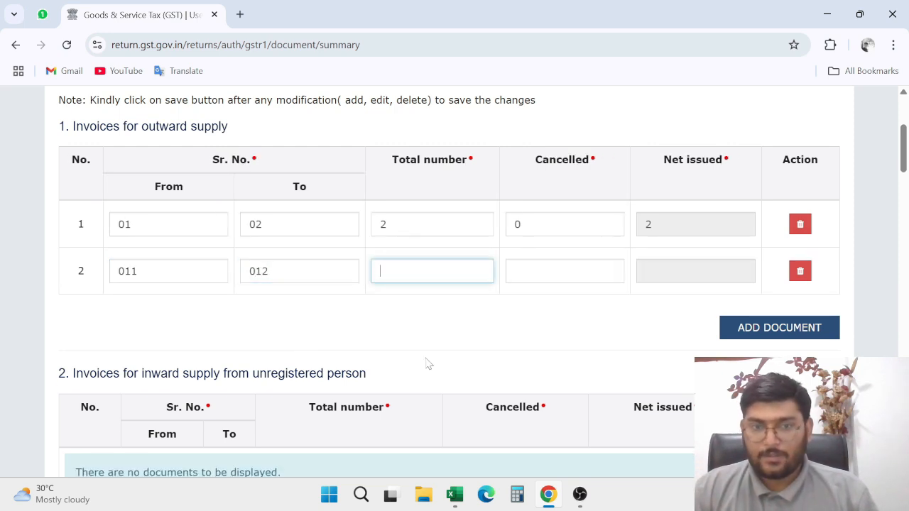
type("2")
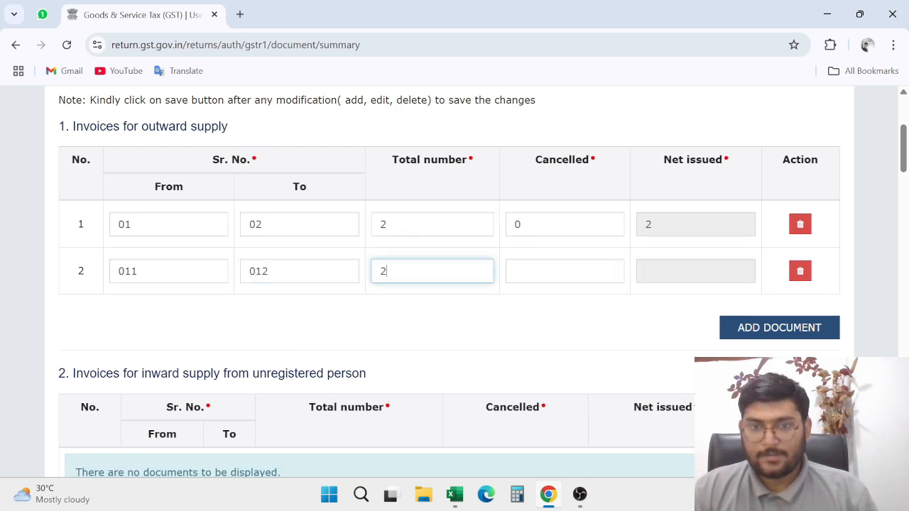
key("Tab")
type("0")
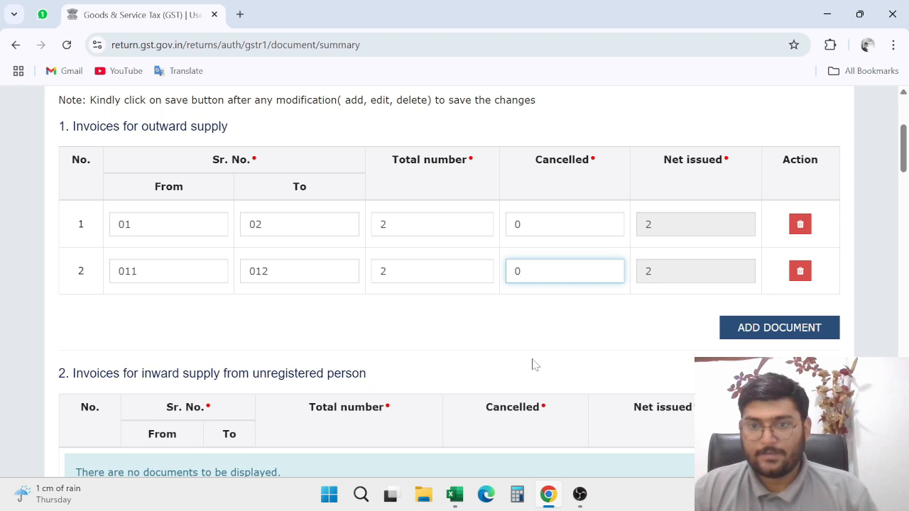
Add a third outward supply row and copy export invoice number INV002/25-26 from the Excel Exports sheet as its starting serial number
left_click(781, 330)
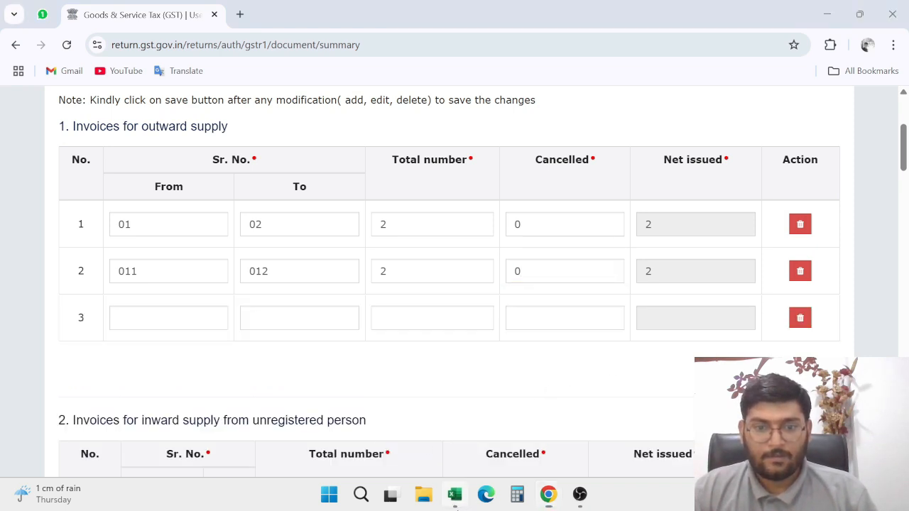
left_click(454, 494)
left_click(147, 453)
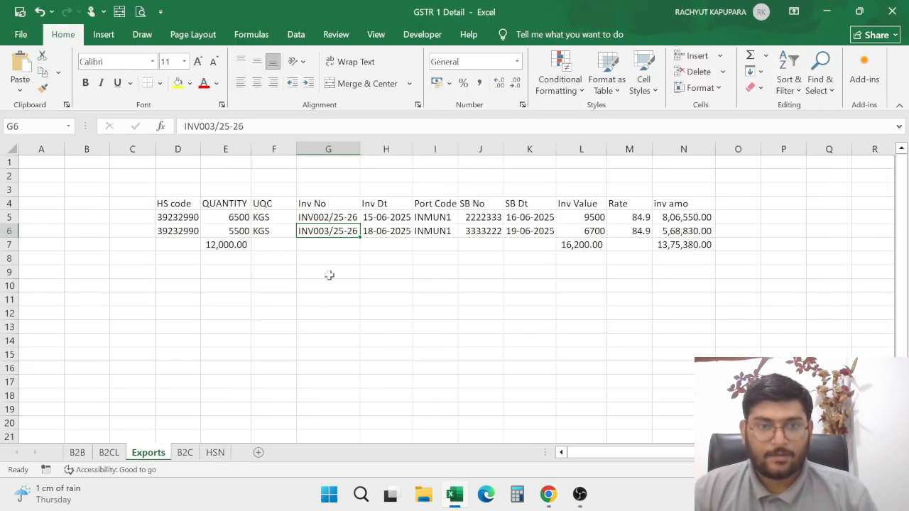
left_click(327, 215)
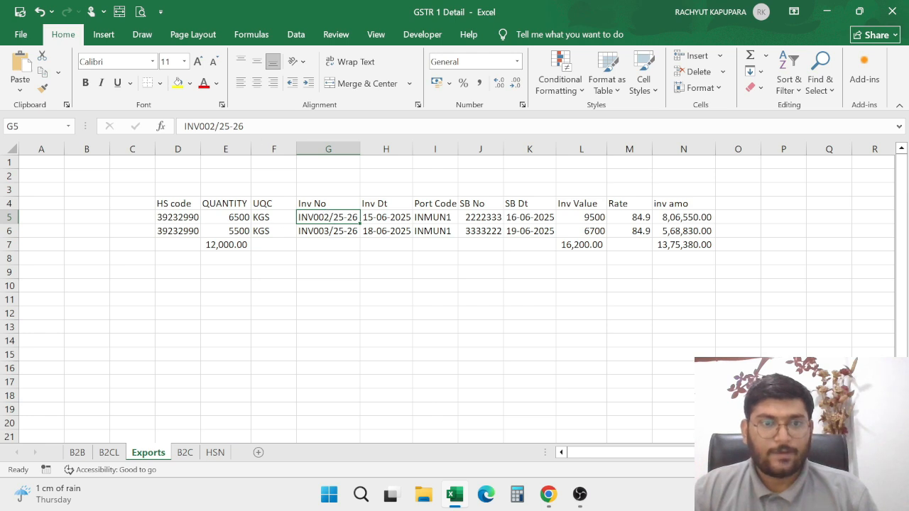
triple_click(213, 126)
key("ctrl+c")
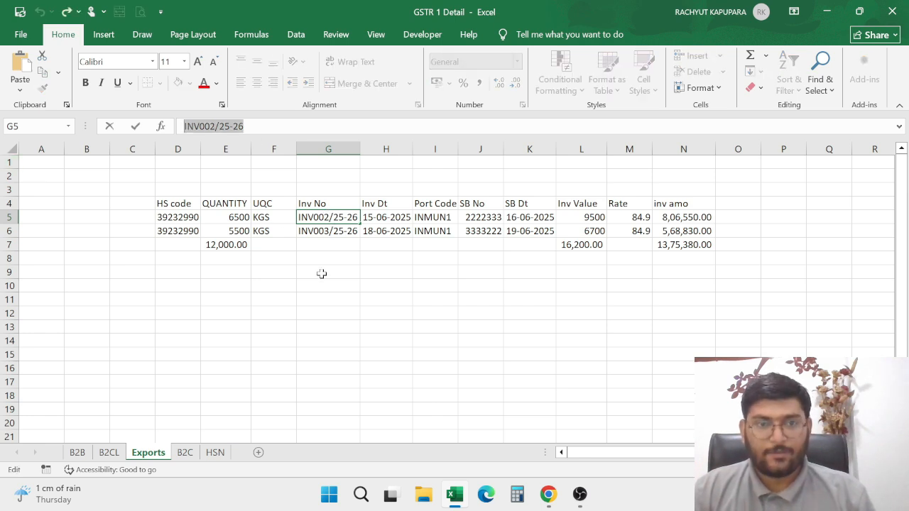
left_click(548, 495)
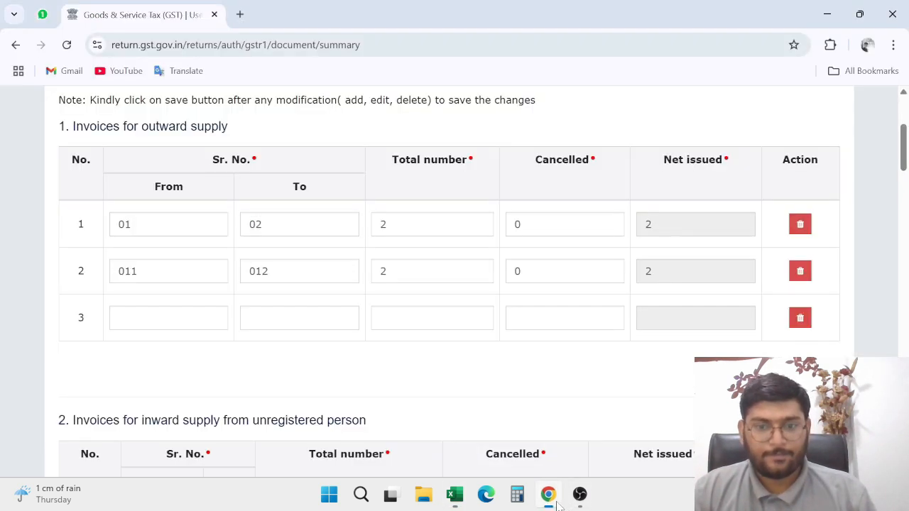
left_click(160, 305)
key("ctrl+v")
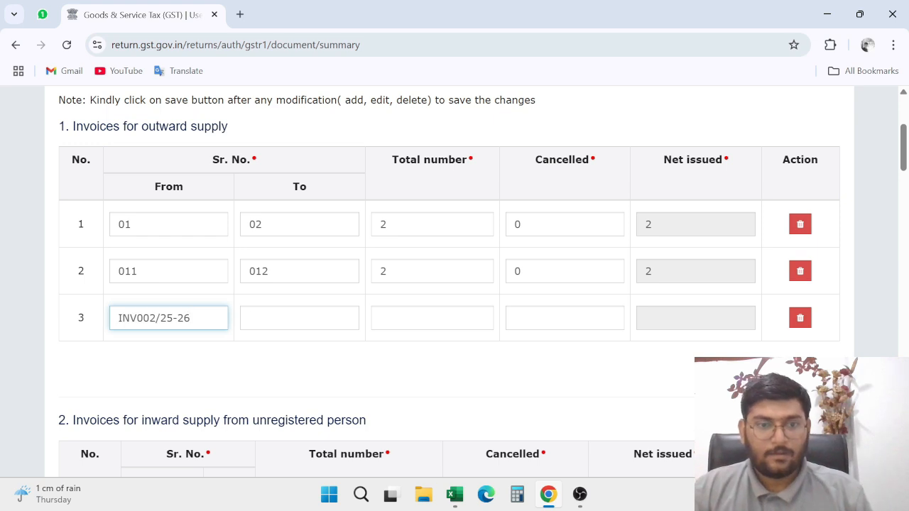
key("Tab")
Copy INV003/25-26 from the Excel Exports sheet as the third row's ending serial number, with total number 2 and 0 cancelled
left_click(454, 494)
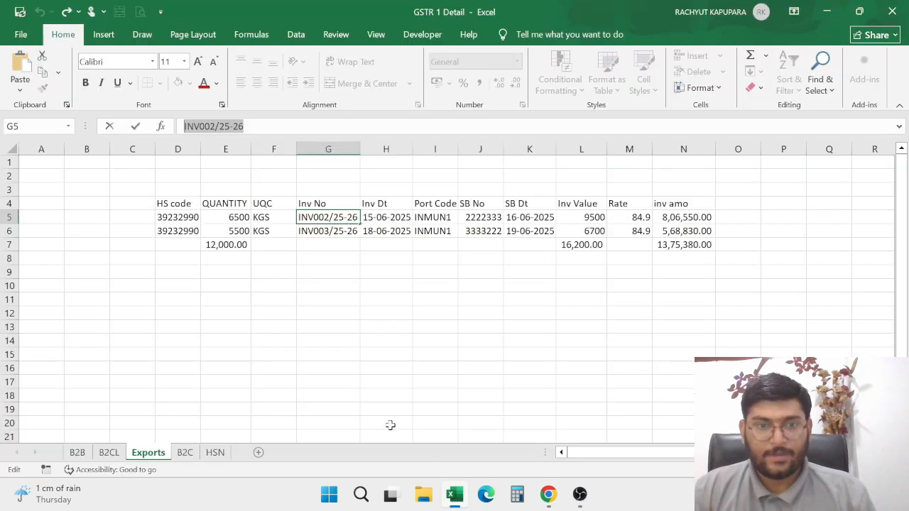
left_click(321, 231)
left_click_drag(184, 126, 245, 126)
key("ctrl+c")
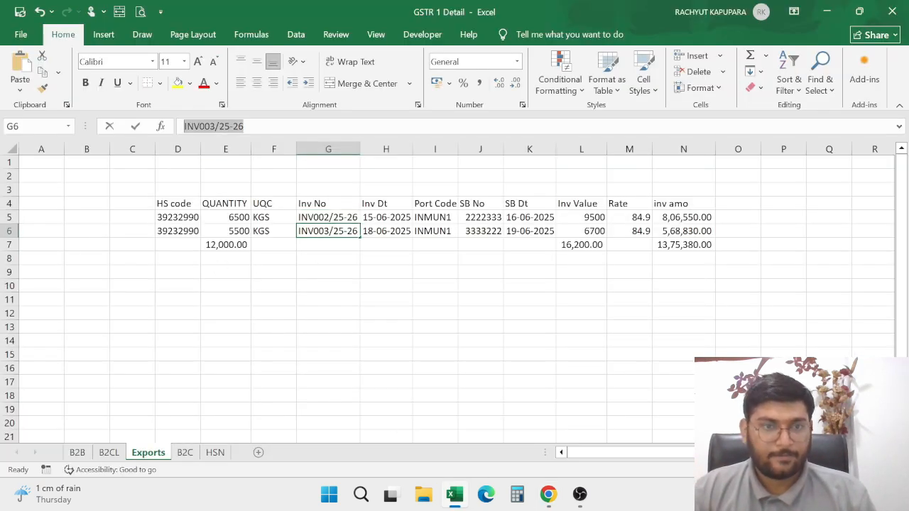
left_click(548, 494)
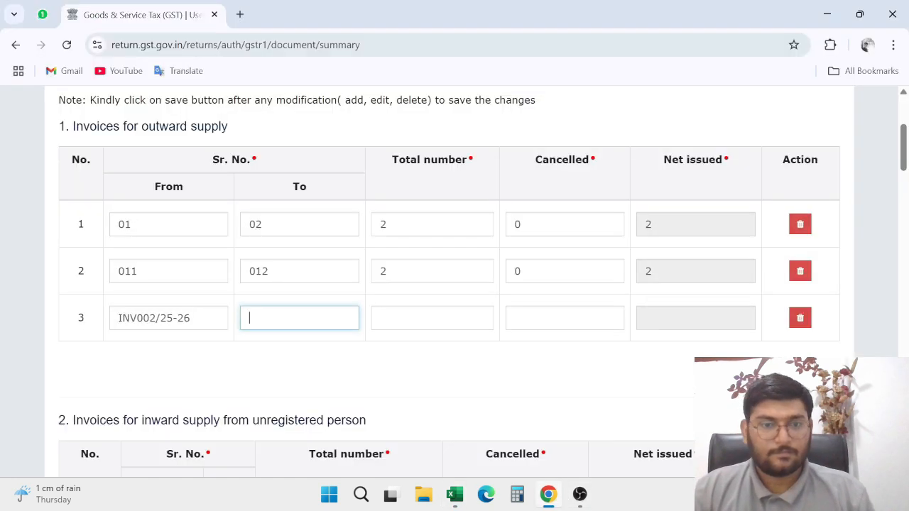
key("ctrl+v")
key("Tab")
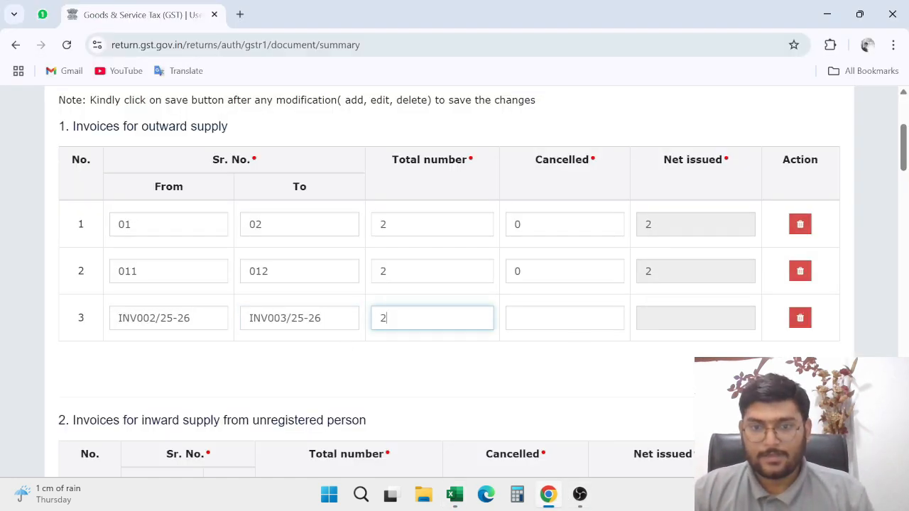
key("Tab")
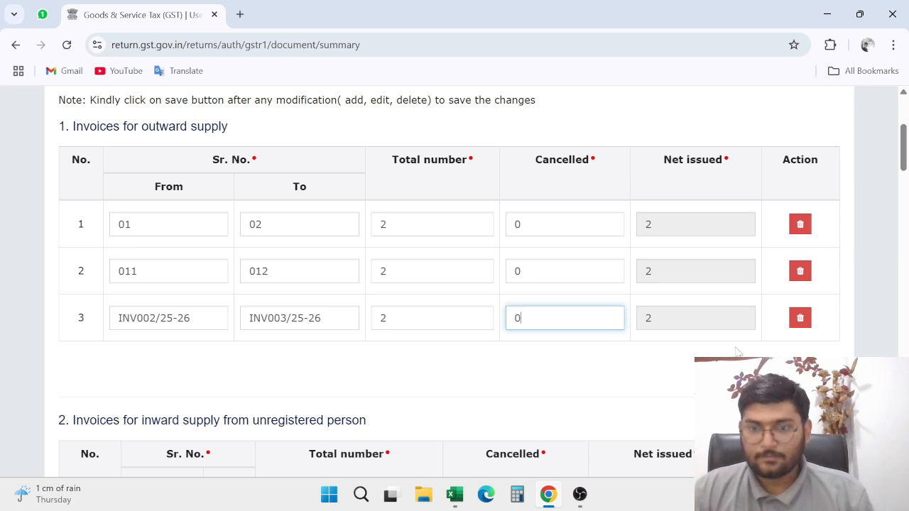
Add a fourth outward supply row for the Excel B2C invoices with serial numbers 1 to 3, total number 3 and 0 cancelled
key("Tab")
key("Tab")
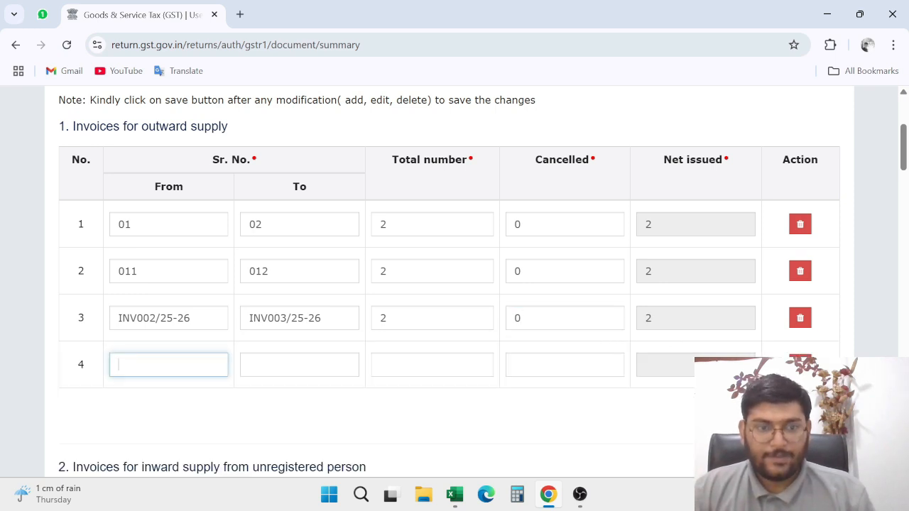
left_click(455, 494)
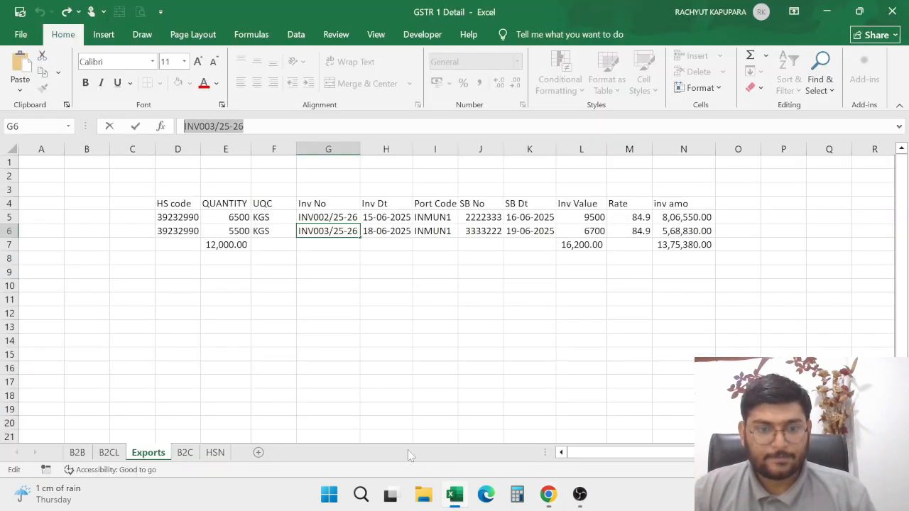
left_click(185, 453)
left_click(547, 506)
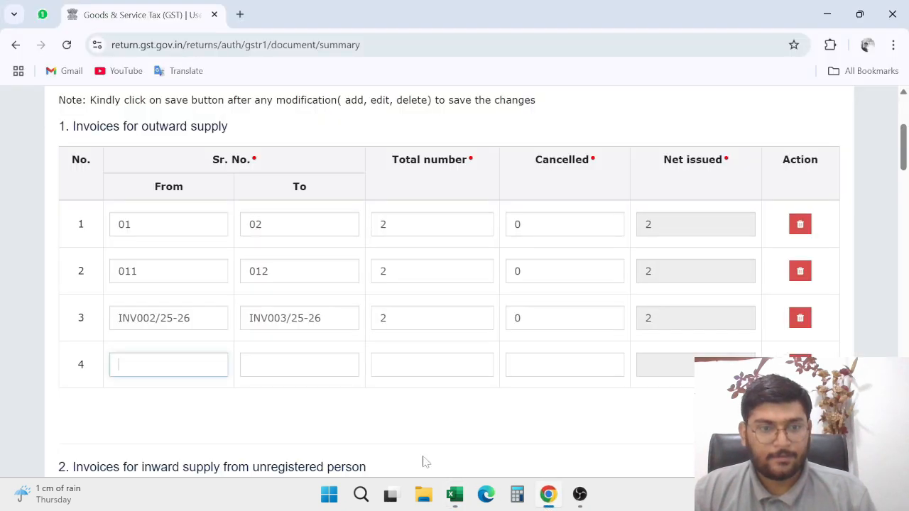
type("1")
key("Tab")
type("3")
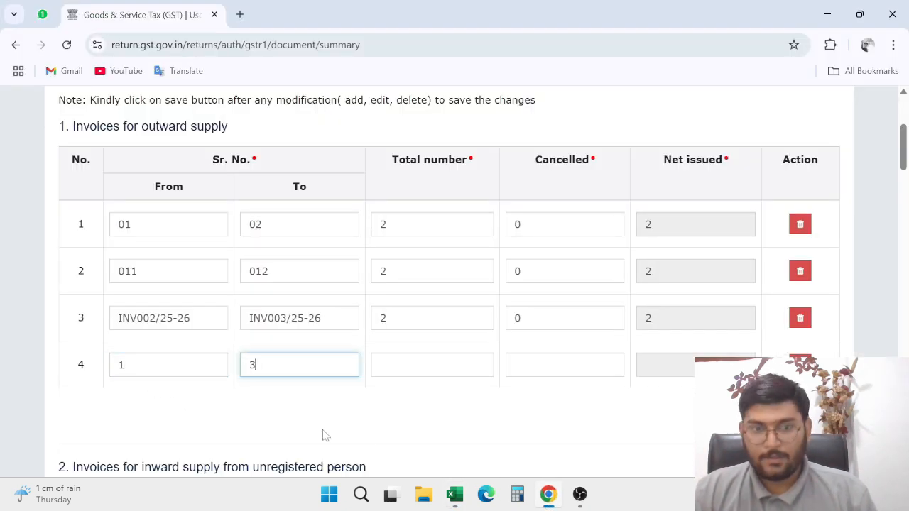
key("Tab")
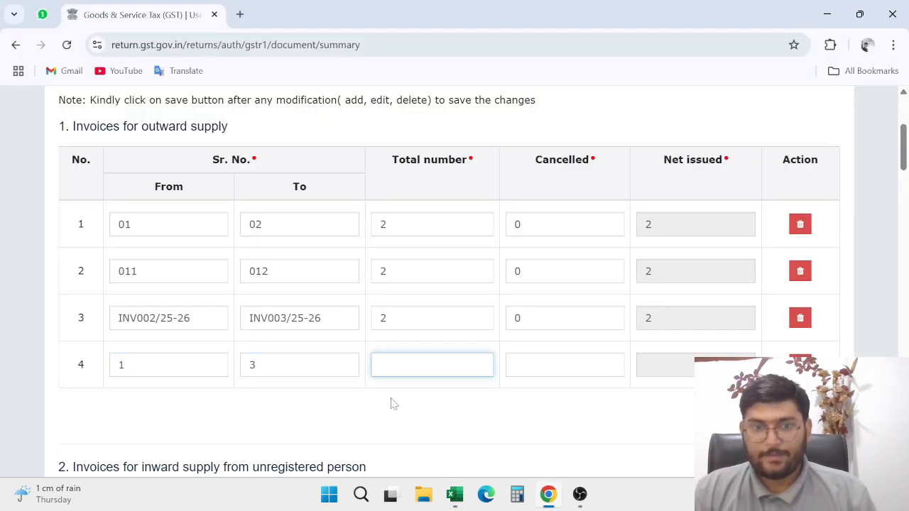
key("Tab")
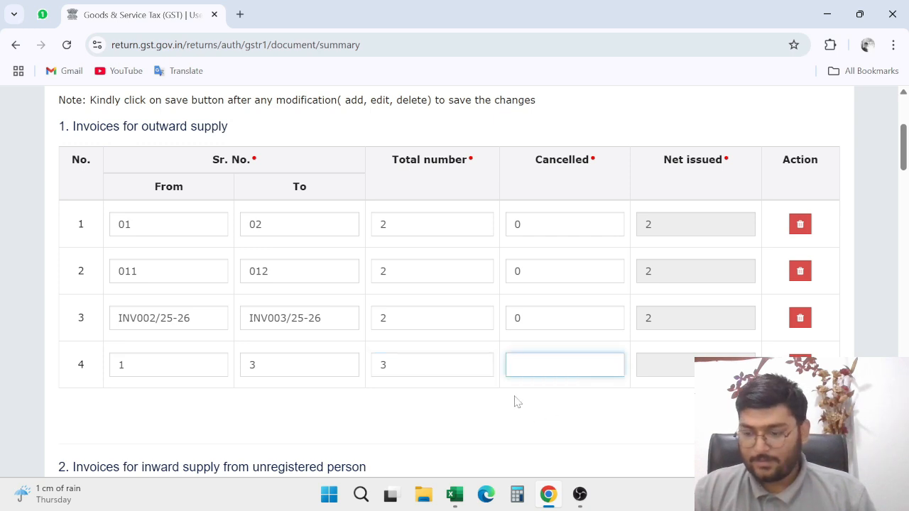
type("0")
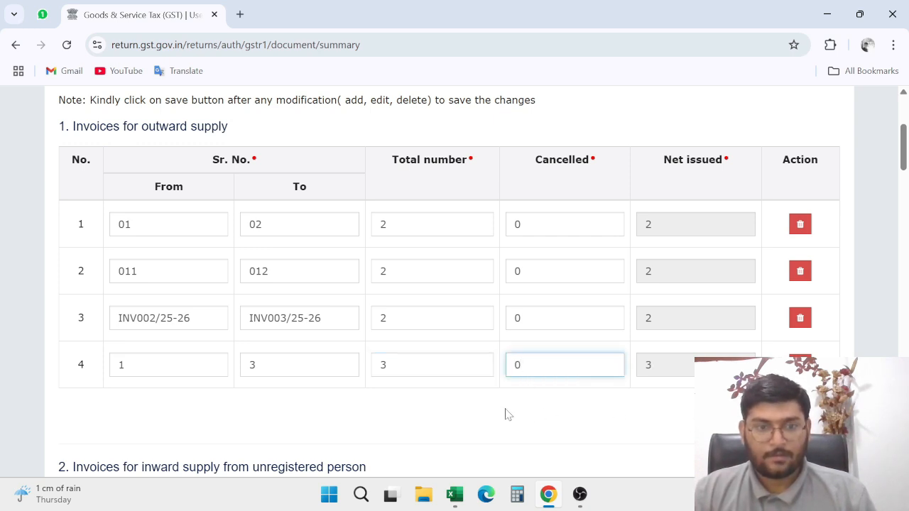
Check the four outward supply rows against the Excel B2C sheet and save the Documents Issued details
left_click(455, 494)
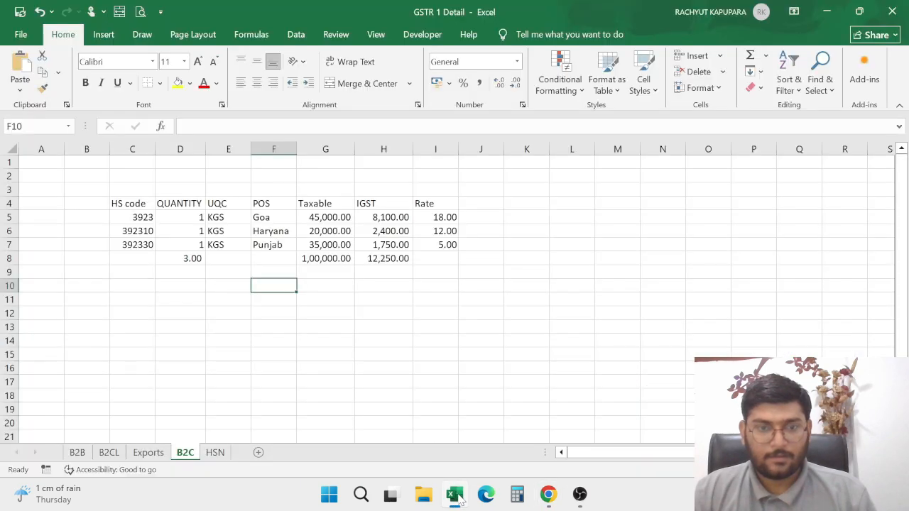
left_click(457, 499)
scroll(568, 396, "down", 2)
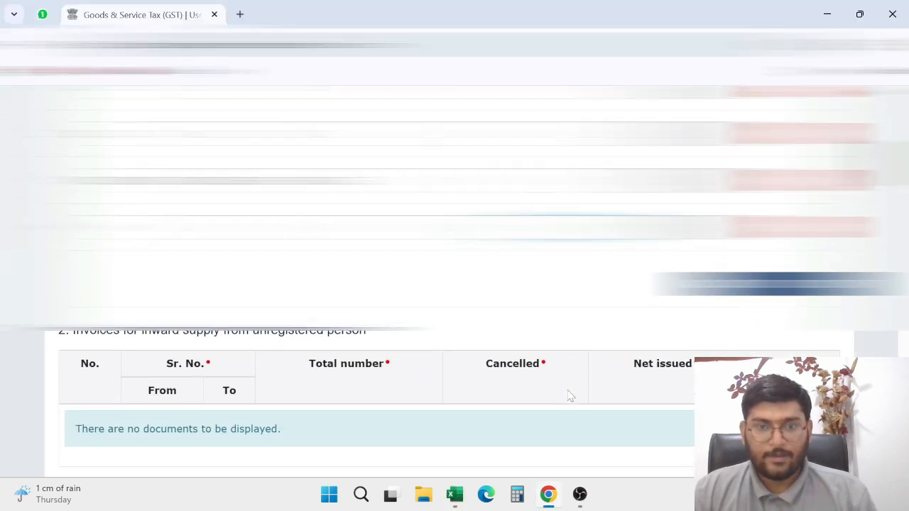
scroll(568, 395, "up", 2)
scroll(570, 395, "up", 2)
scroll(570, 395, "down", 2)
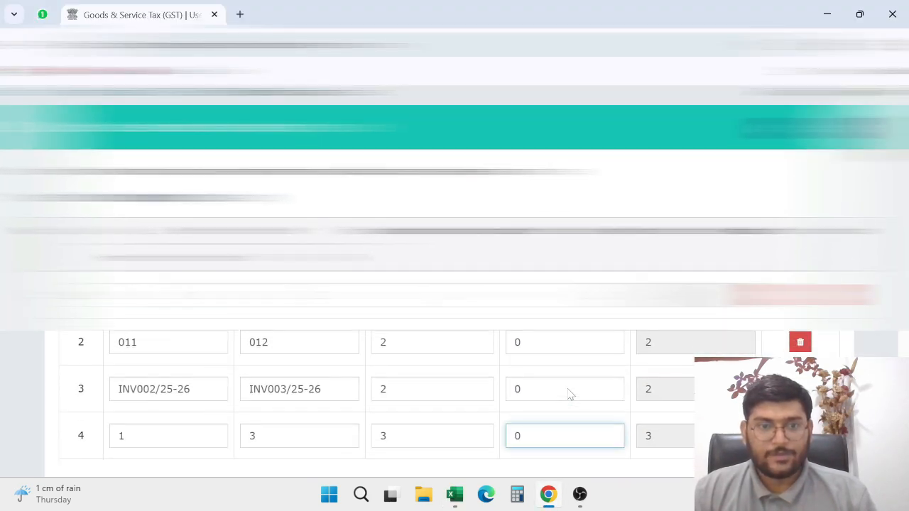
left_click(563, 407)
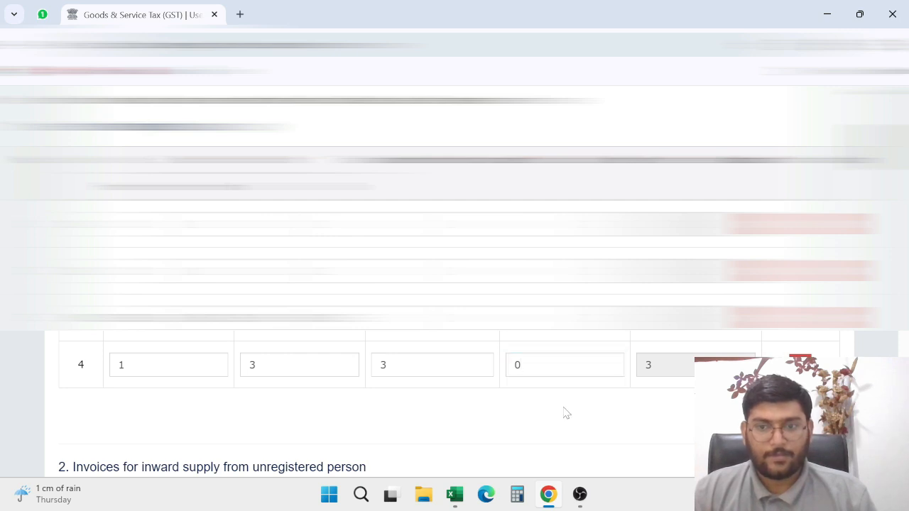
scroll(563, 407, "down", 10)
scroll(595, 410, "down", 15)
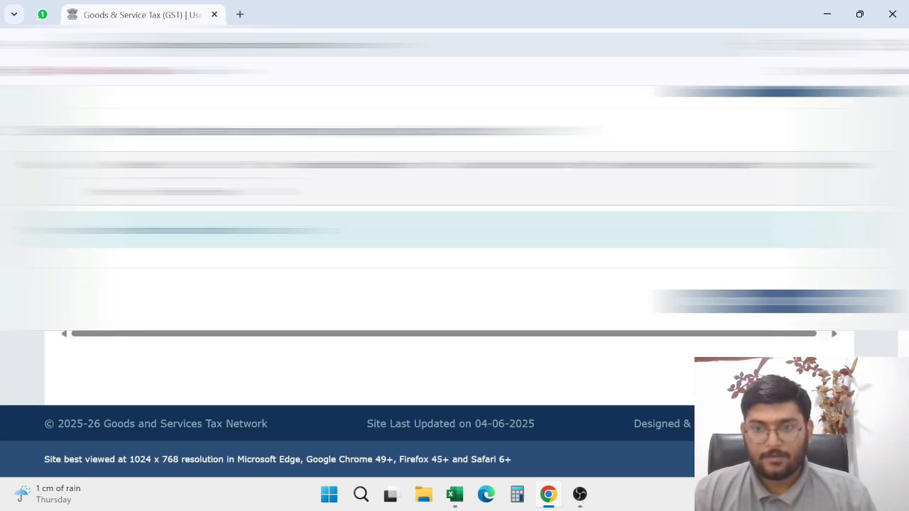
left_click(817, 374)
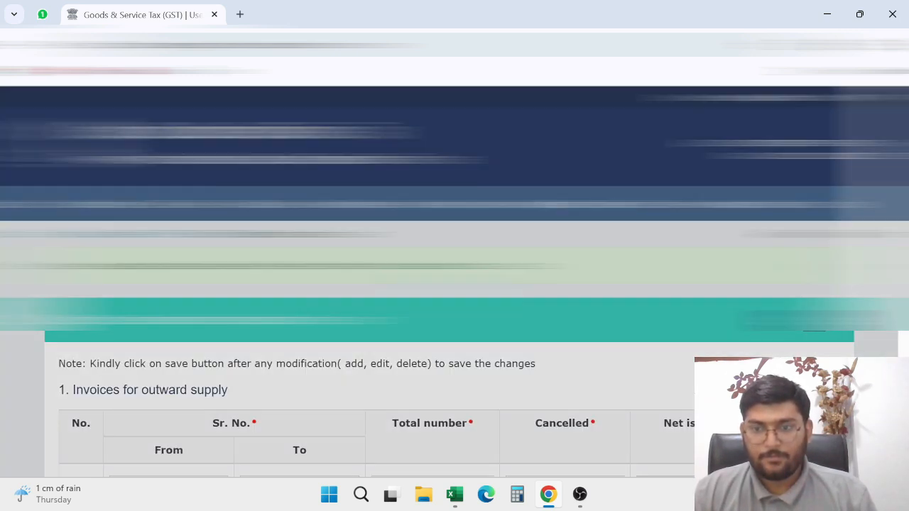
Return to the GSTR-1 record overview and check the tile for section 13 - Documents Issued
scroll(619, 367, "down", 1)
scroll(618, 372, "down", 15)
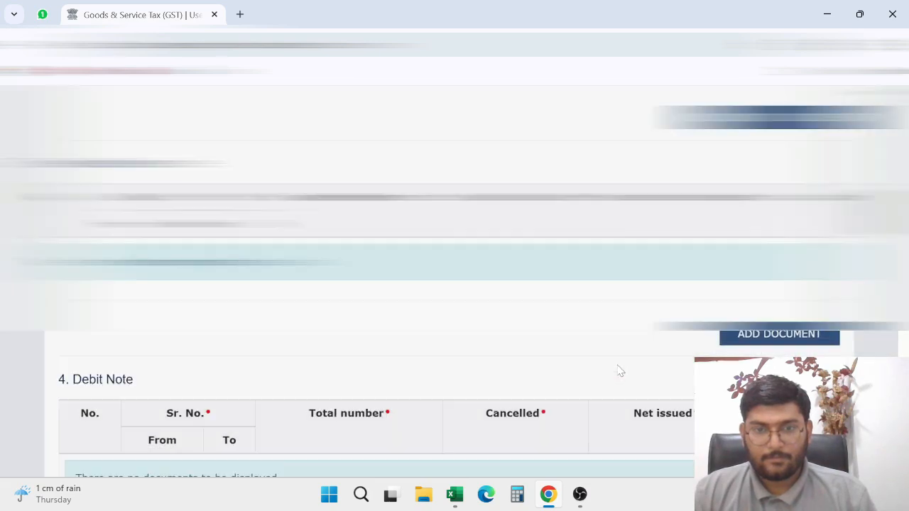
scroll(671, 392, "down", 10)
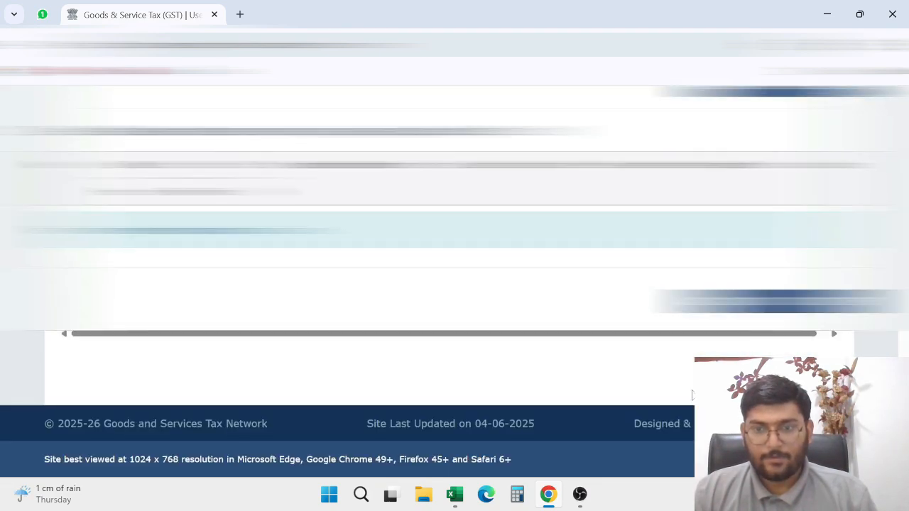
left_click(756, 301)
scroll(532, 346, "down", 7)
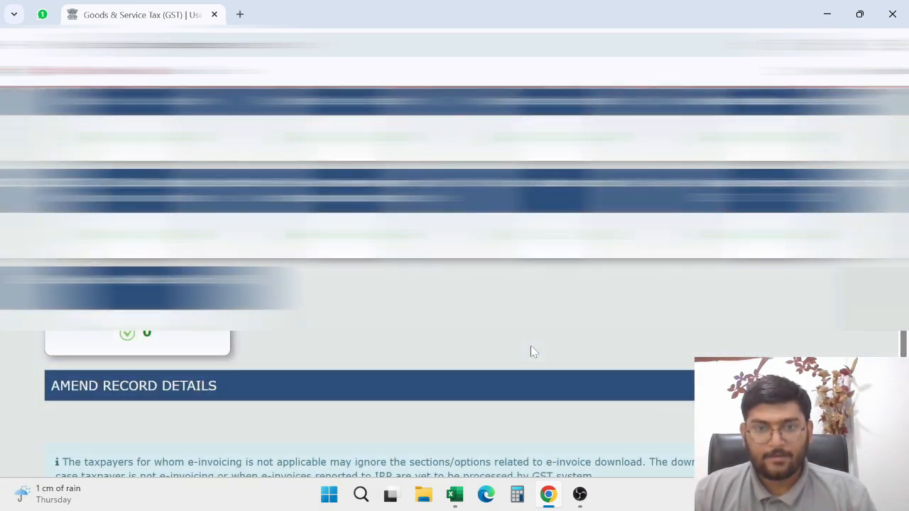
scroll(531, 346, "up", 2)
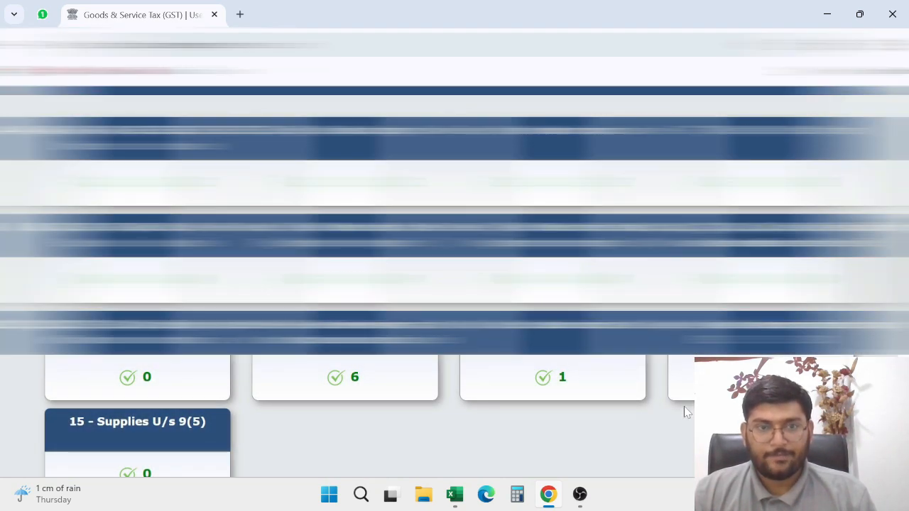
Generate the GSTR-1 summary and proceed to the consolidated summary page
scroll(684, 407, "down", 5)
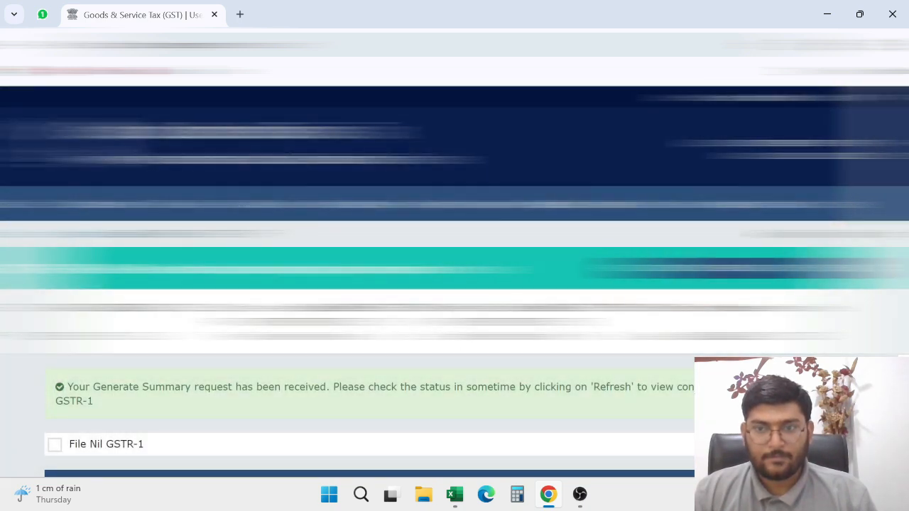
scroll(455, 284, "down", 5)
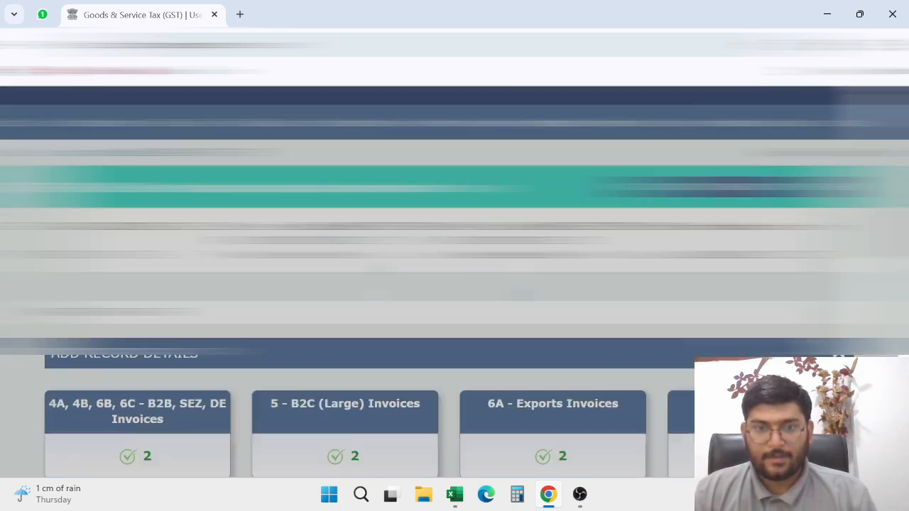
scroll(454, 284, "down", 5)
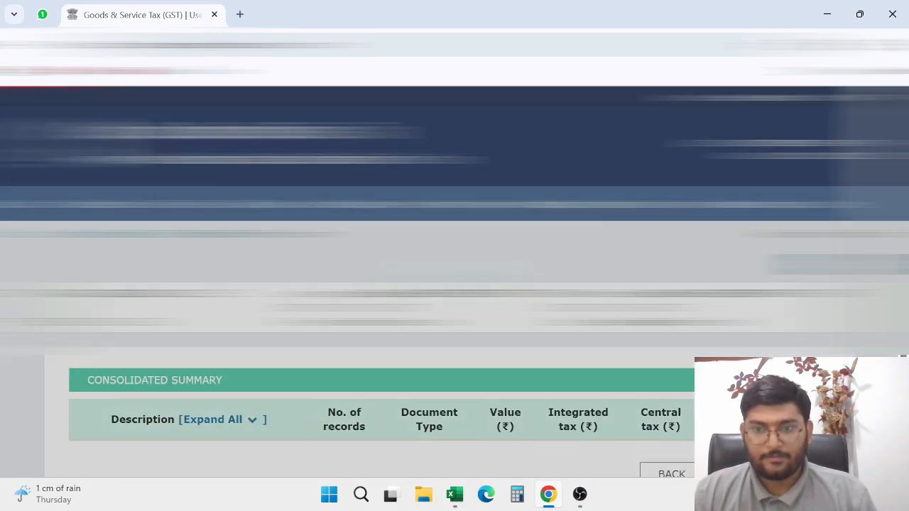
Review sections 4A to 8 of the consolidated summary, including the B2B, B2C Large, exports and B2CS totals
scroll(454, 284, "down", 3)
scroll(454, 284, "down", 3)
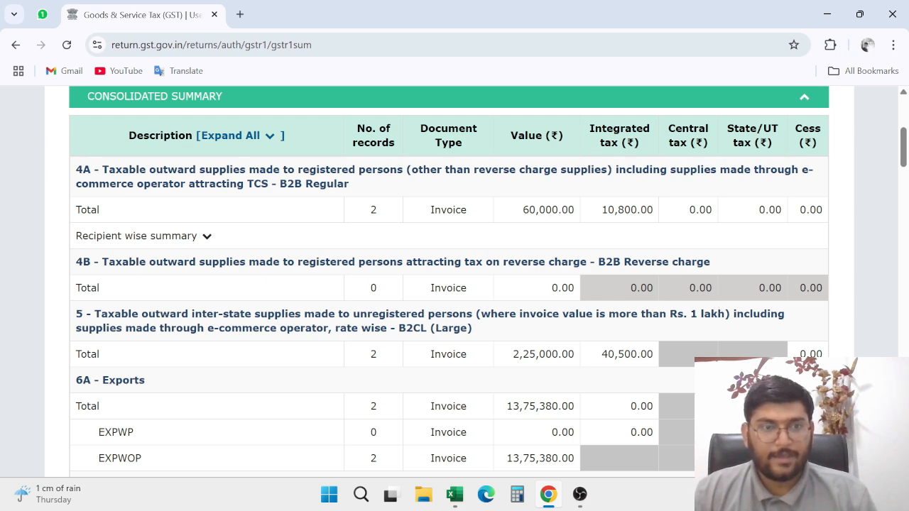
scroll(396, 300, "down", 1)
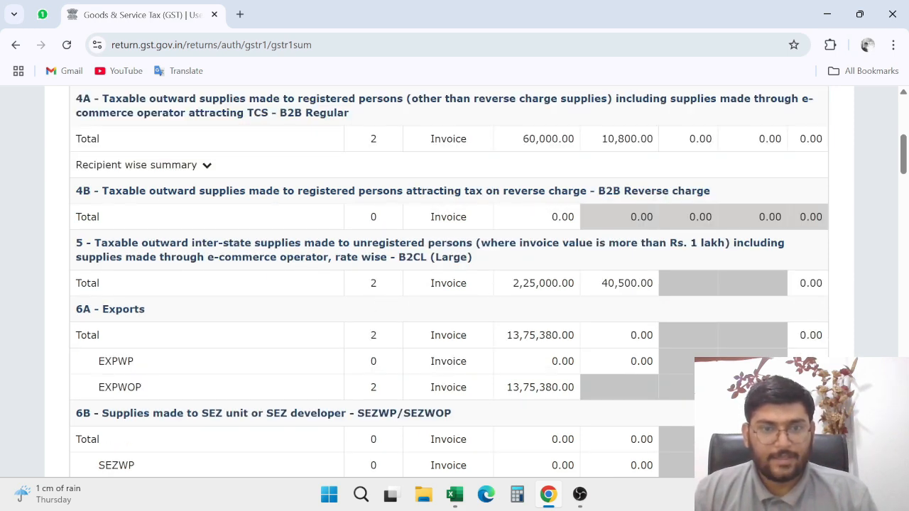
scroll(325, 313, "down", 1)
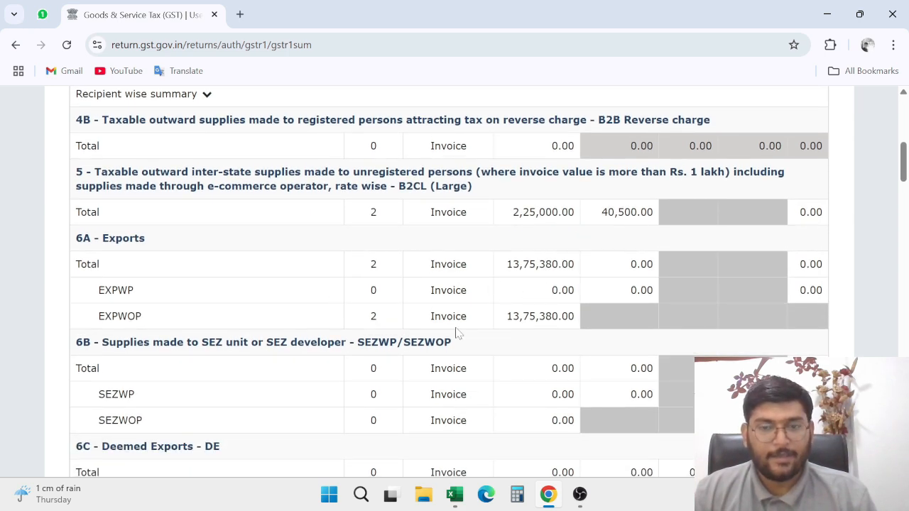
scroll(458, 334, "down", 3)
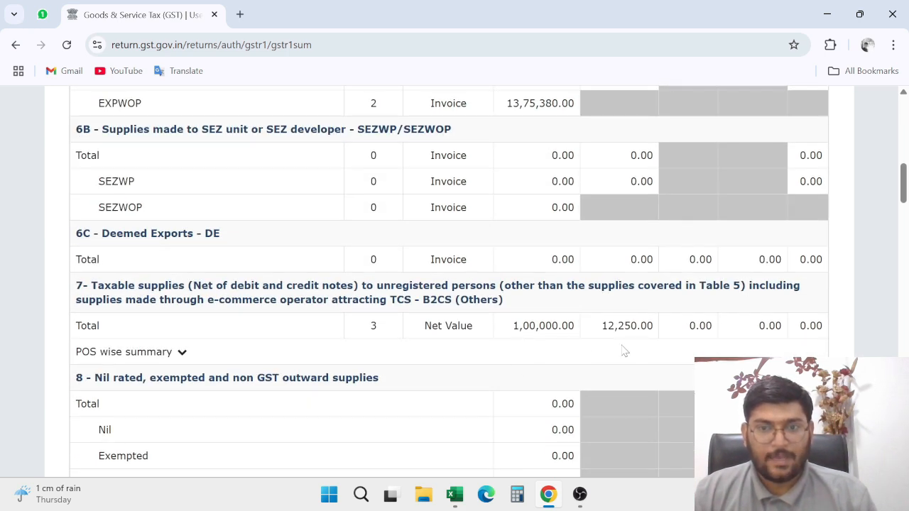
scroll(623, 351, "down", 9)
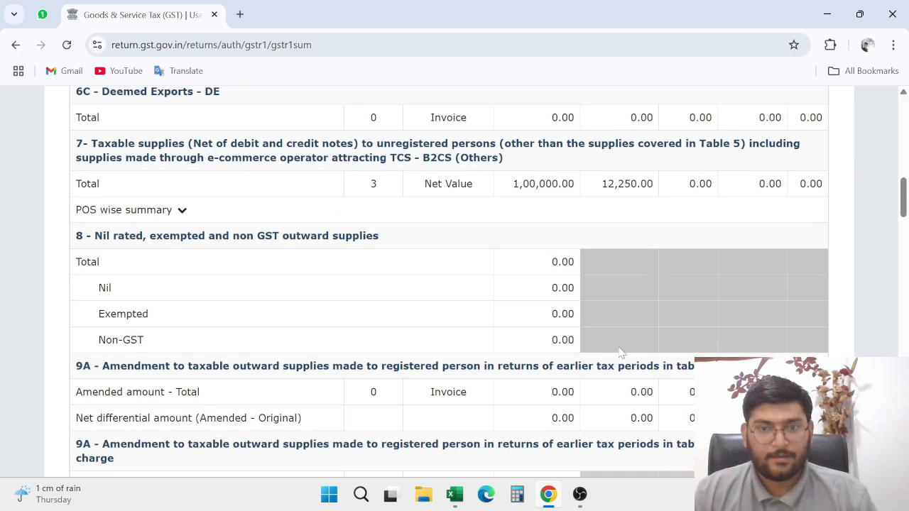
Review the amendment, credit/debit note, HSN-wise summary and Documents issued sections of the consolidated summary
scroll(532, 355, "down", 10)
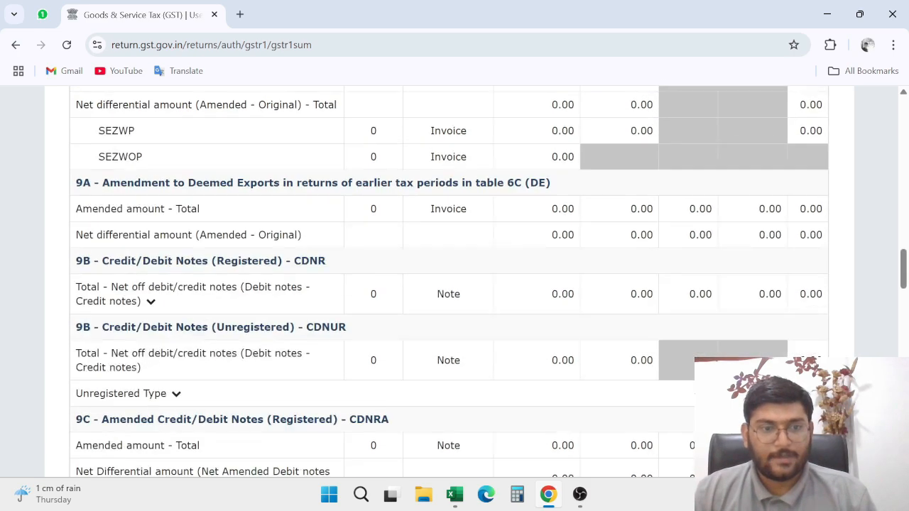
scroll(372, 354, "down", 4)
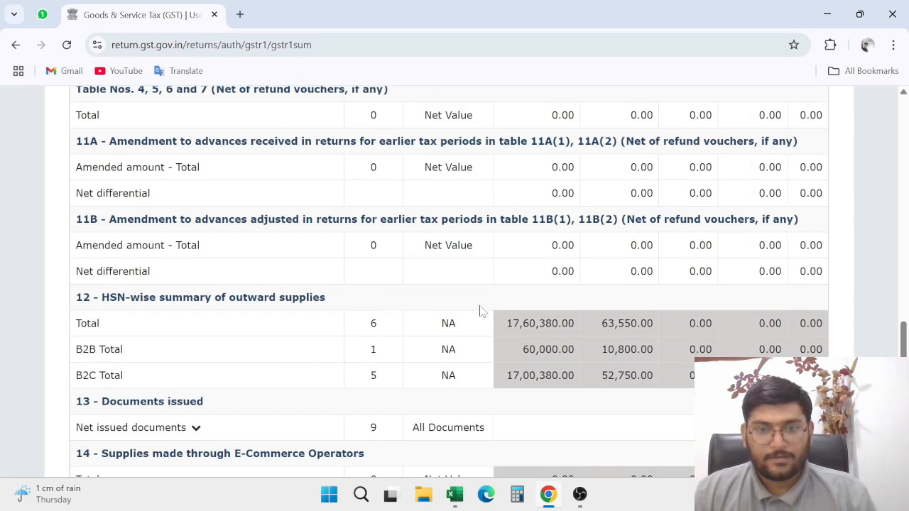
scroll(521, 365, "down", 1)
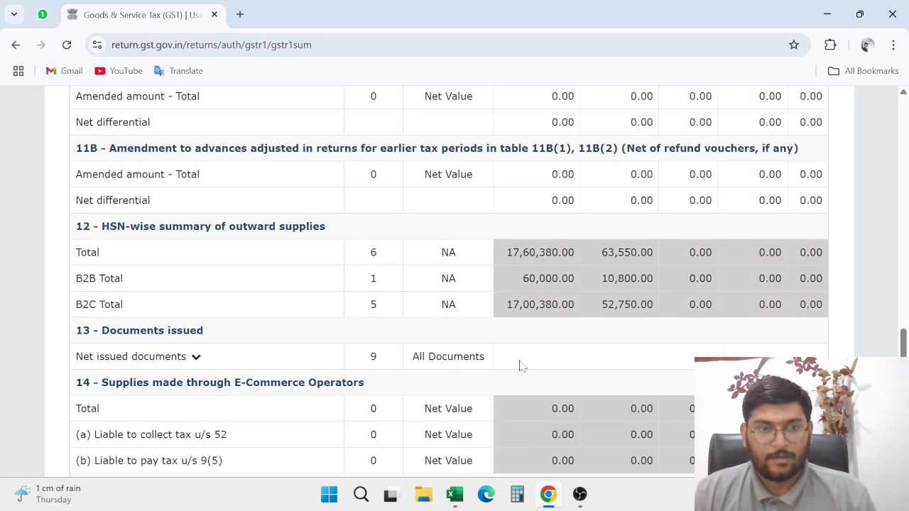
left_click_drag(359, 357, 623, 360)
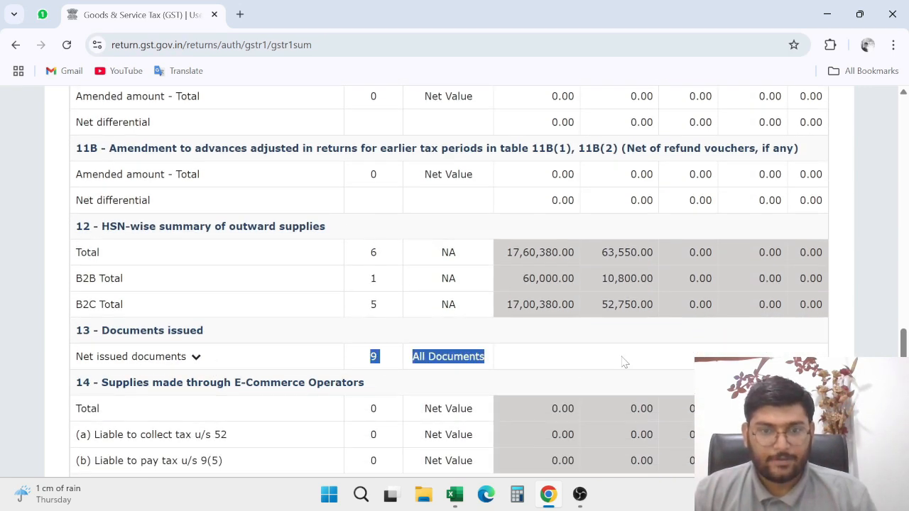
left_click(540, 367)
Examine the Total Liability row for the taxable value and the integrated, central, state and cess tax amounts
scroll(595, 350, "down", 1)
scroll(595, 349, "down", 10)
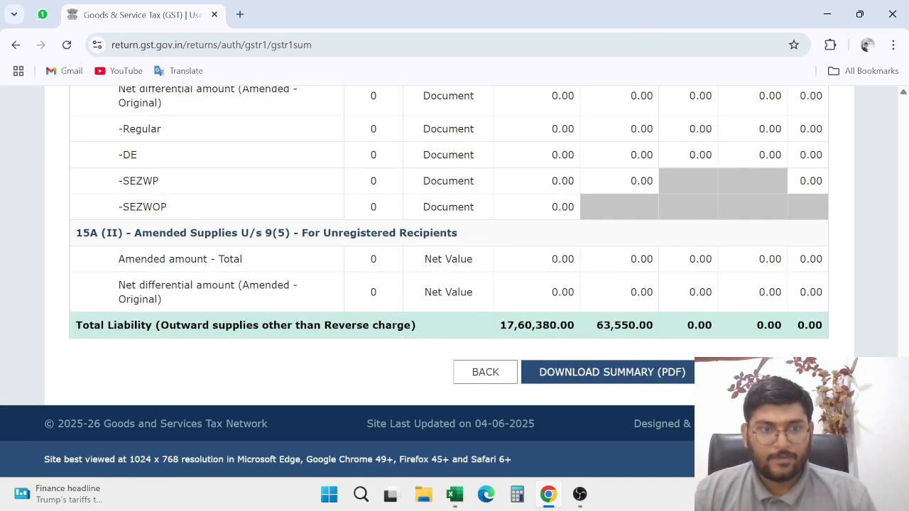
left_click_drag(76, 328, 856, 333)
left_click(688, 309)
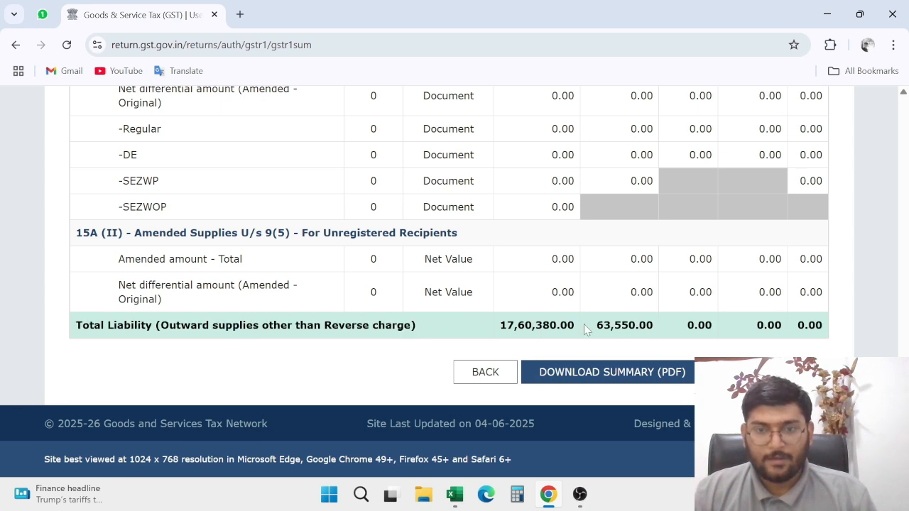
left_click_drag(589, 329, 815, 328)
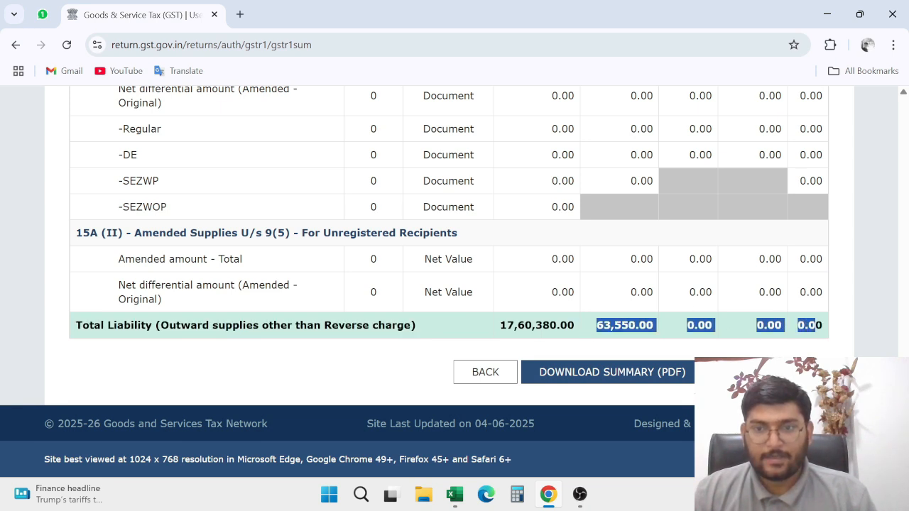
left_click(755, 341)
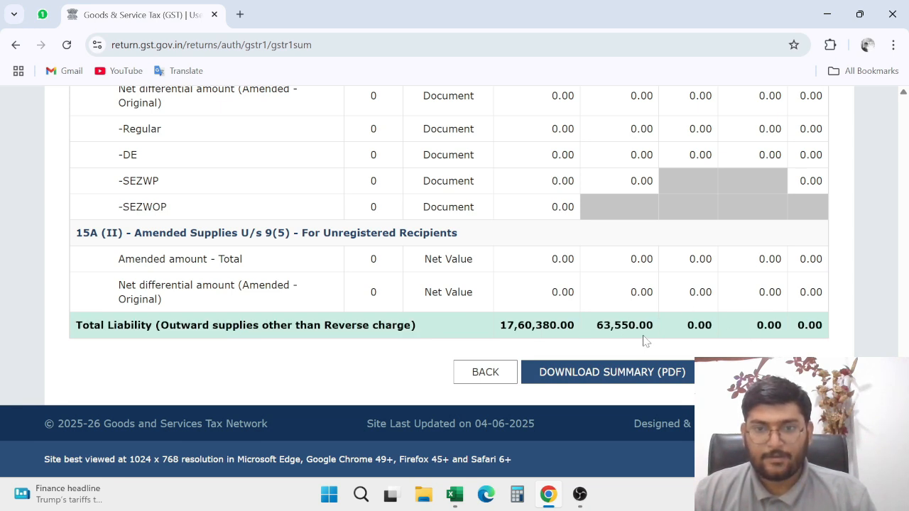
scroll(659, 340, "up", 2)
scroll(659, 340, "down", 2)
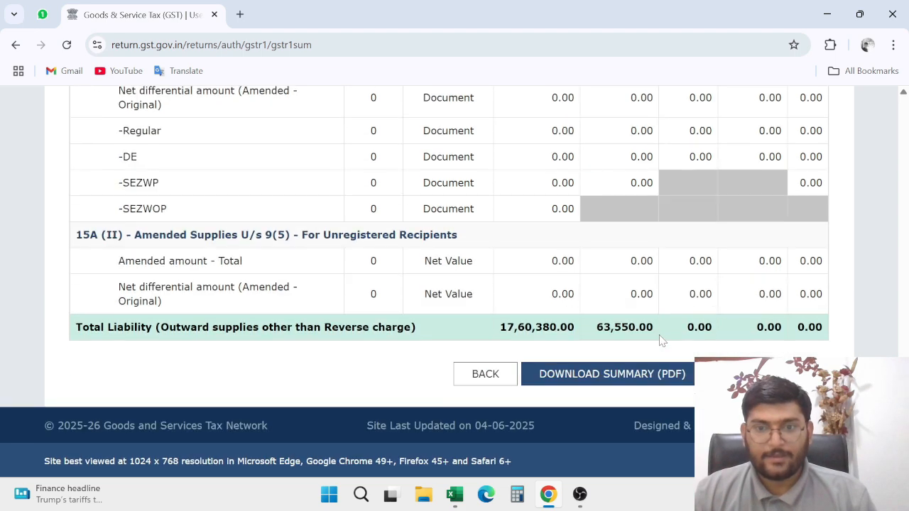
scroll(659, 339, "up", 2)
scroll(659, 340, "down", 2)
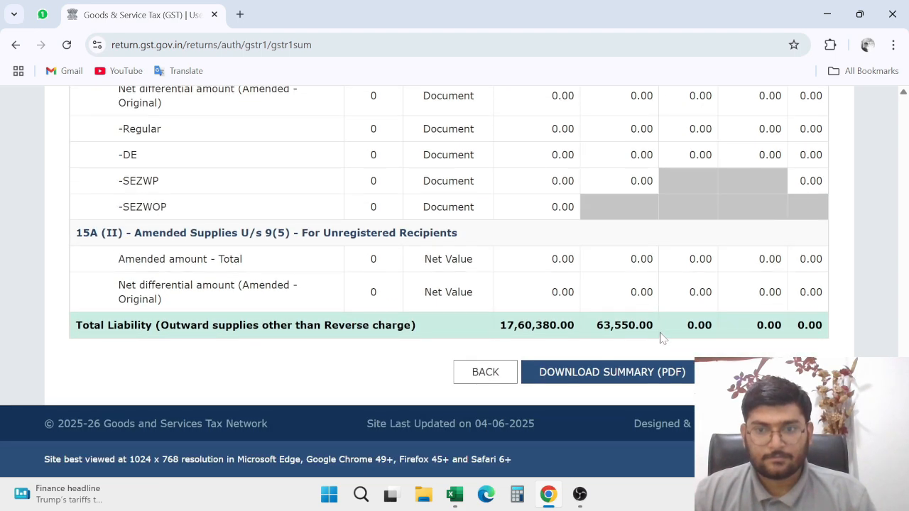
scroll(659, 340, "up", 2)
scroll(659, 339, "down", 2)
Look back over the consolidated summary and switch to the B2C sheet of the GSTR 1 Detail workbook in Excel
scroll(660, 338, "up", 10)
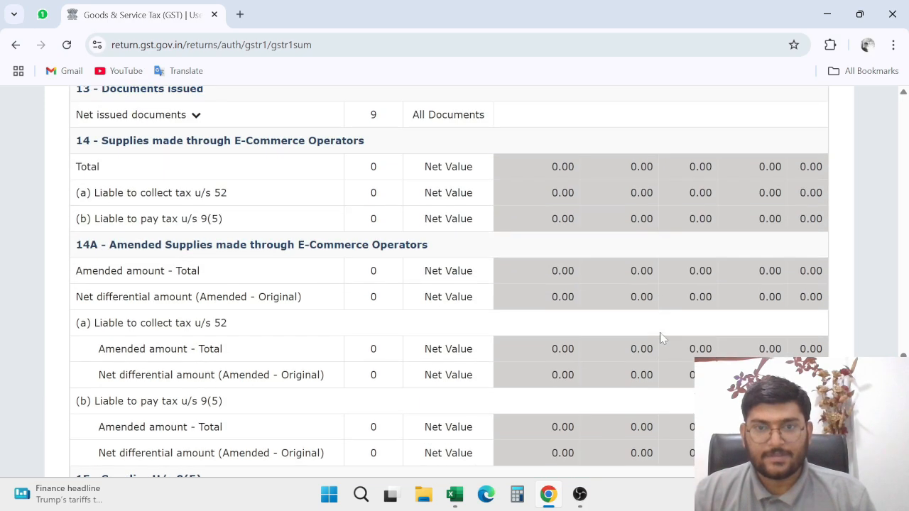
scroll(660, 336, "up", 5)
key("alt+Tab")
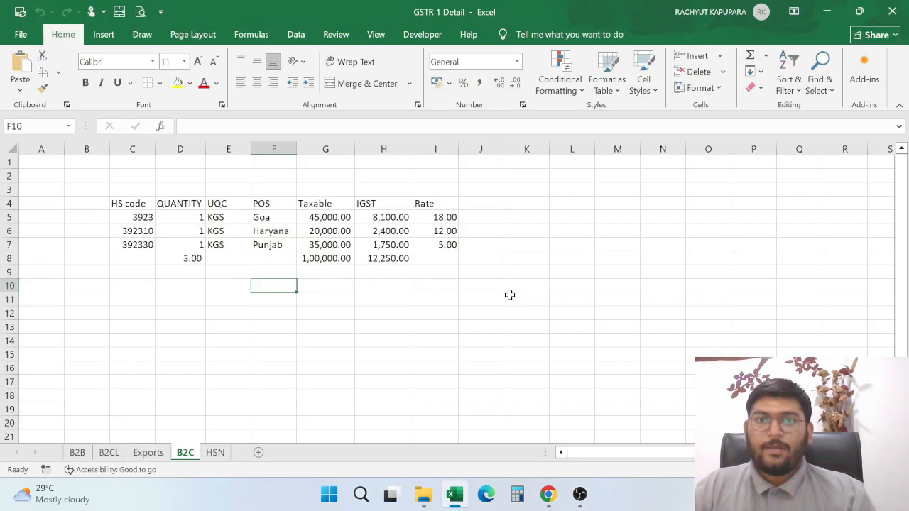